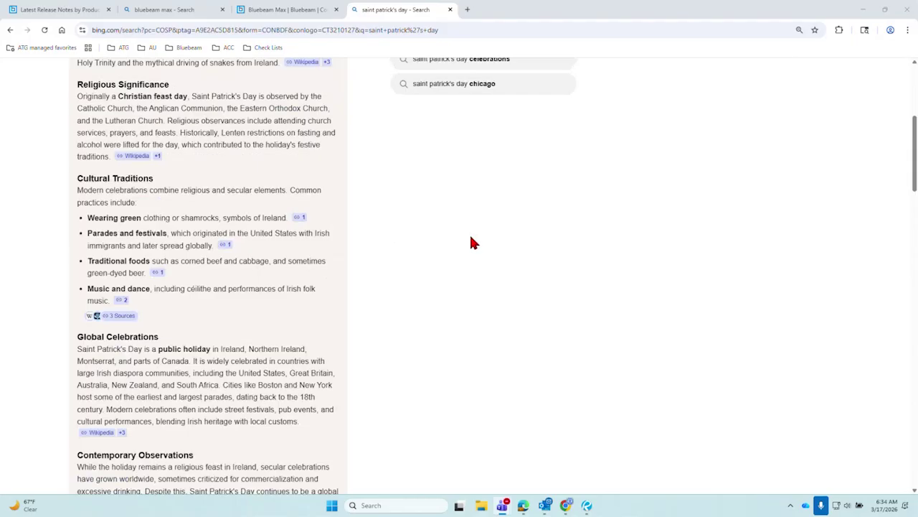
Read through the Saint Patrick's Day search results, including the cultural traditions, global celebrations and Phoenix event listings.
{"action": "scroll", "coordinate": [402, 221], "scroll_direction": "down", "scroll_amount": 1}
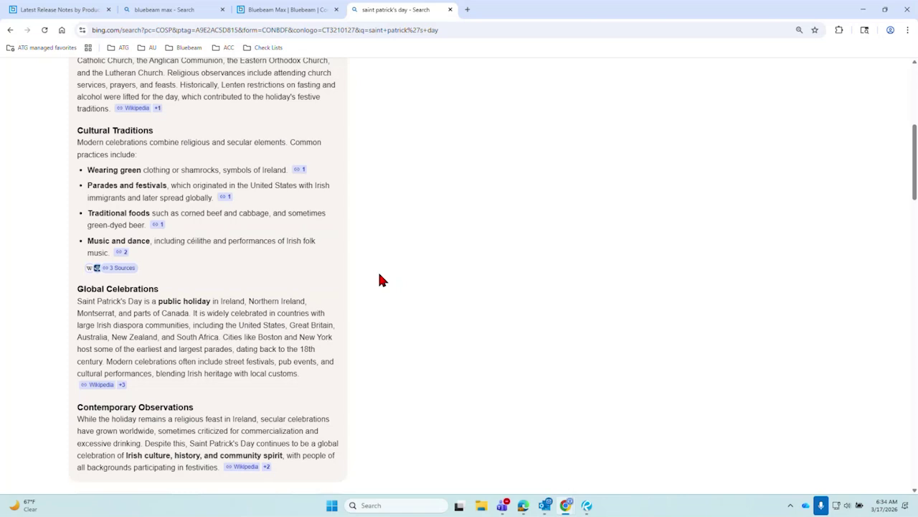
{"action": "scroll", "coordinate": [381, 278], "scroll_direction": "down", "scroll_amount": 1}
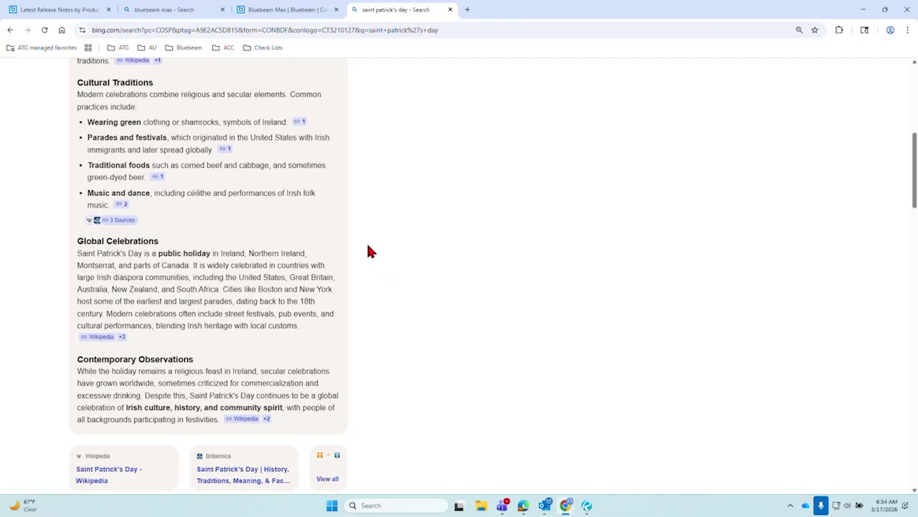
{"action": "scroll", "coordinate": [367, 251], "scroll_direction": "down", "scroll_amount": 1}
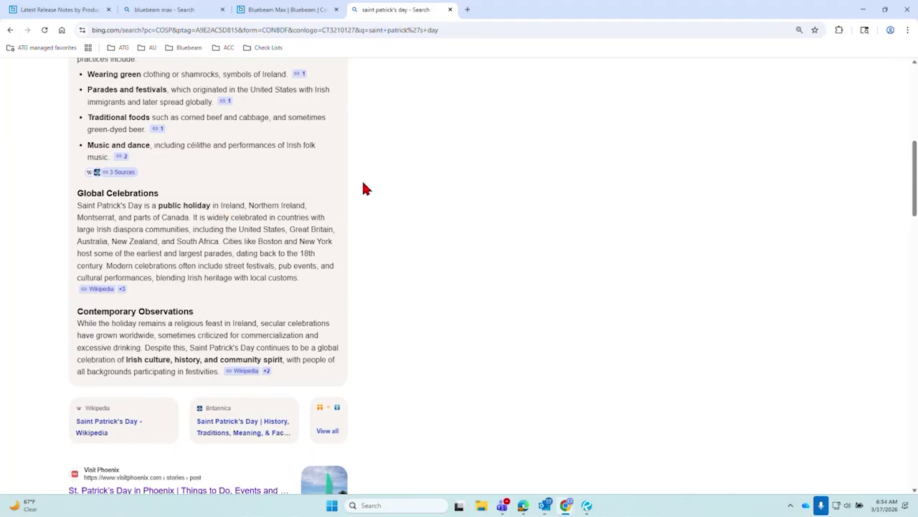
{"action": "scroll", "coordinate": [365, 188], "scroll_direction": "down", "scroll_amount": 1}
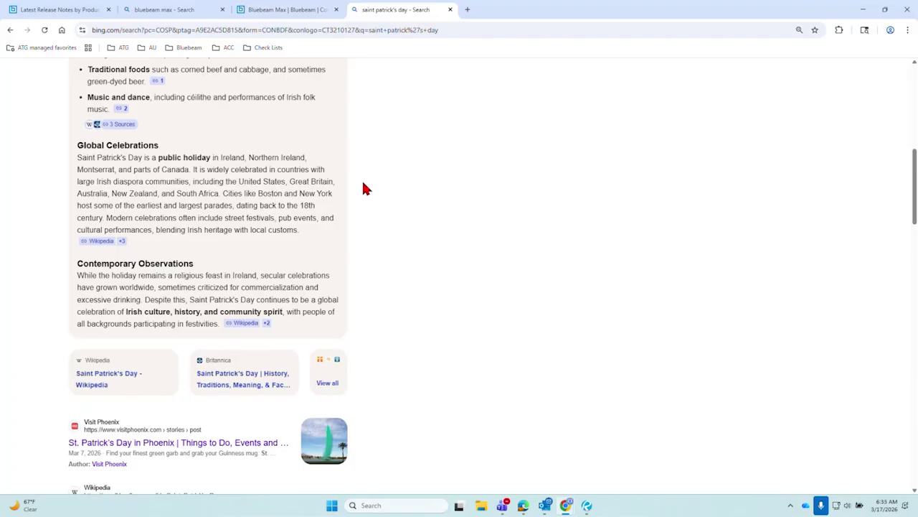
{"action": "scroll", "coordinate": [362, 188], "scroll_direction": "down", "scroll_amount": 3}
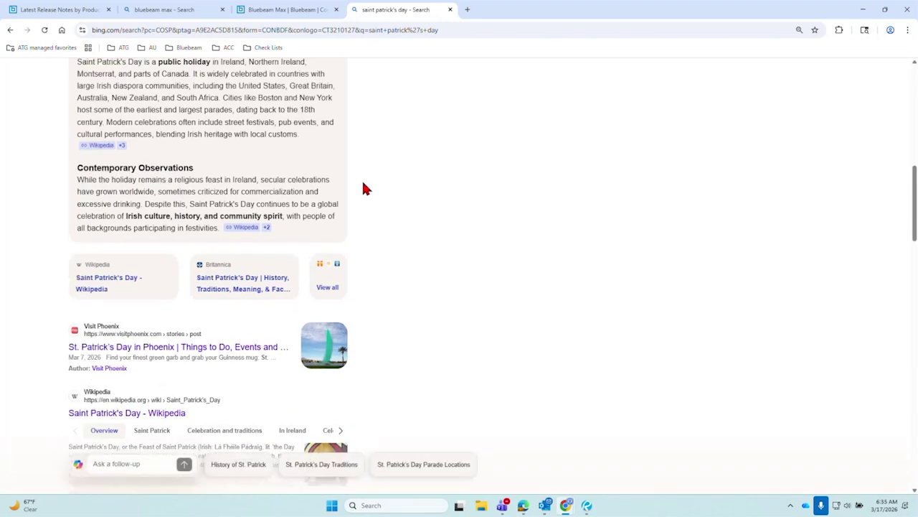
{"action": "scroll", "coordinate": [406, 161], "scroll_direction": "down", "scroll_amount": 3}
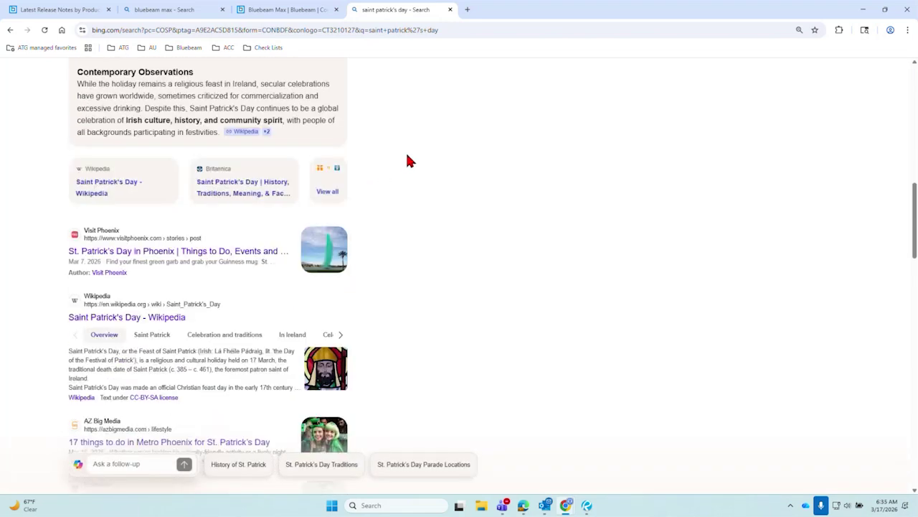
{"action": "scroll", "coordinate": [406, 163], "scroll_direction": "down", "scroll_amount": 4}
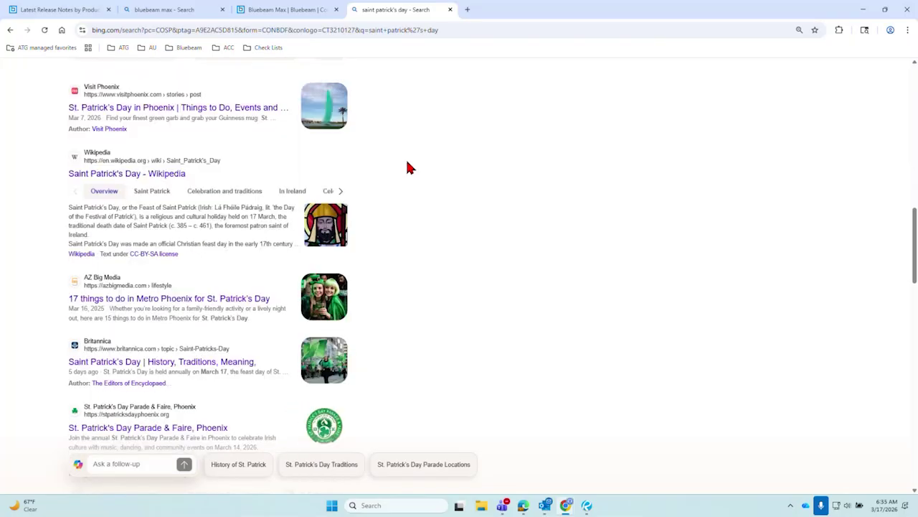
{"action": "scroll", "coordinate": [410, 167], "scroll_direction": "up", "scroll_amount": 20}
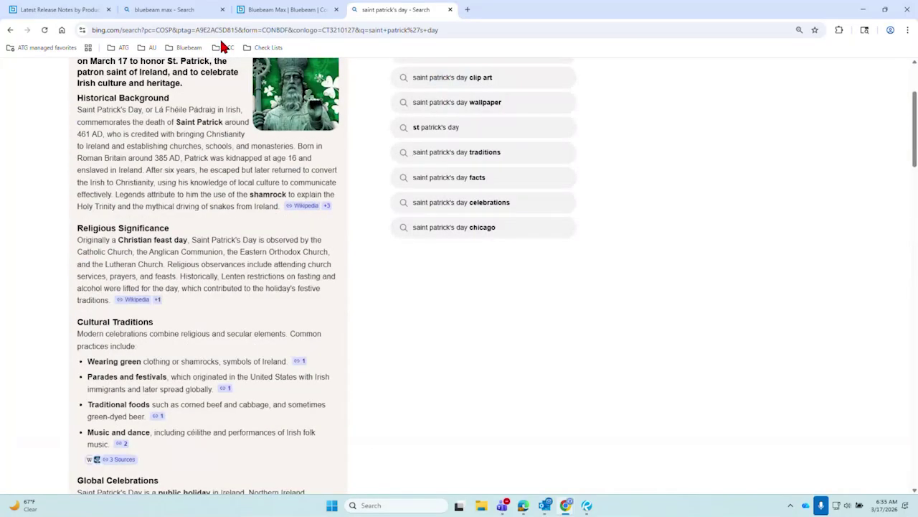
Show the Bluebeam Max web page and look over its introduction and the AI demo clip below it.
{"action": "left_click", "coordinate": [279, 8]}
{"action": "scroll", "coordinate": [502, 358], "scroll_direction": "up", "scroll_amount": 15}
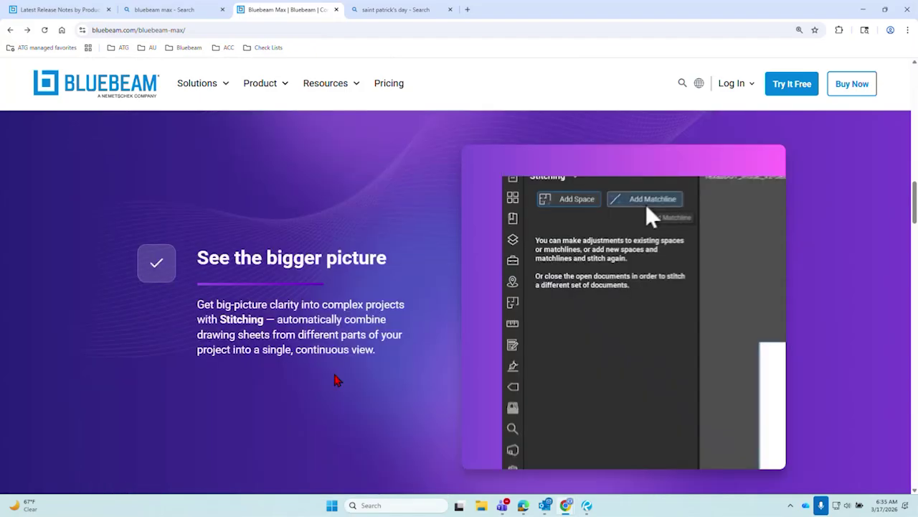
{"action": "scroll", "coordinate": [337, 378], "scroll_direction": "up", "scroll_amount": 5}
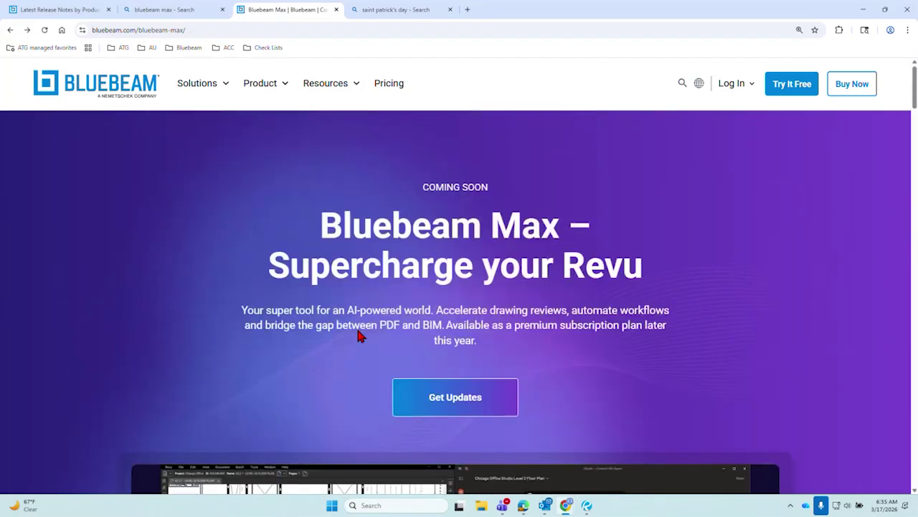
{"action": "scroll", "coordinate": [313, 244], "scroll_direction": "down", "scroll_amount": 8}
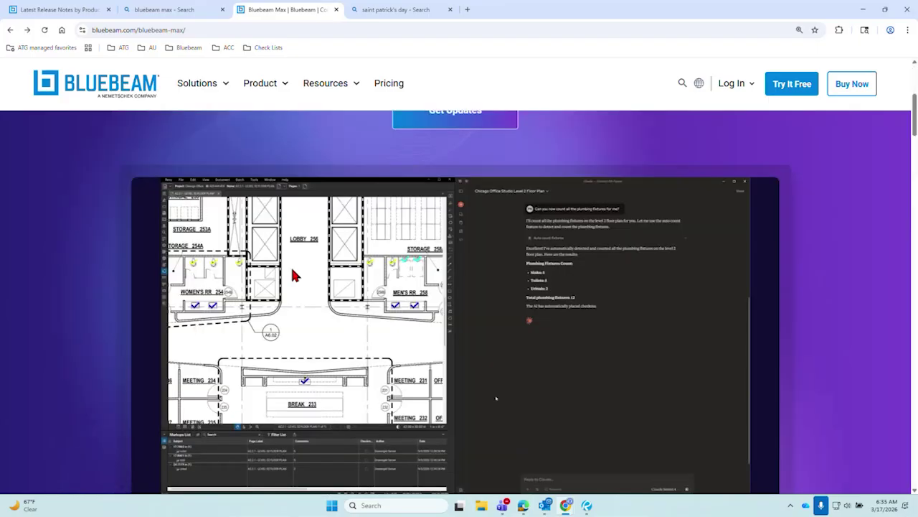
{"action": "scroll", "coordinate": [533, 335], "scroll_direction": "up", "scroll_amount": 5}
{"action": "scroll", "coordinate": [564, 318], "scroll_direction": "up", "scroll_amount": 5}
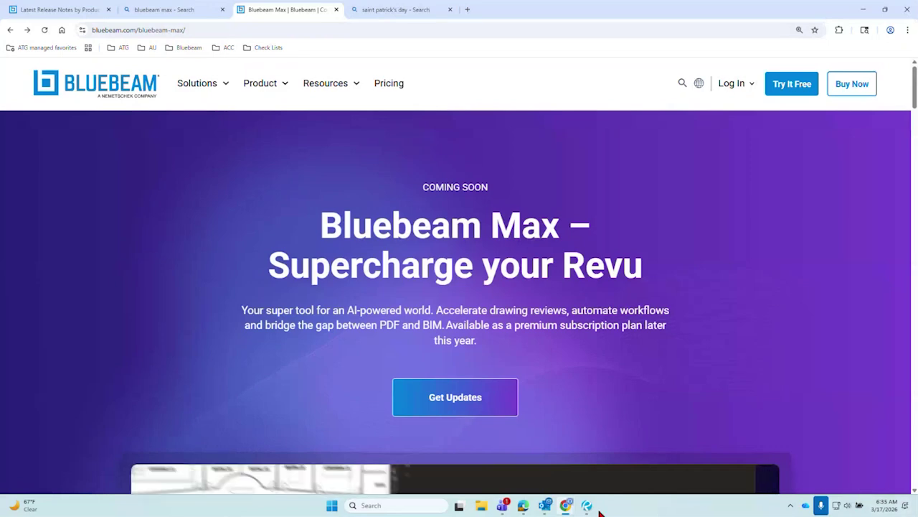
{"action": "mouse_move", "coordinate": [508, 509]}
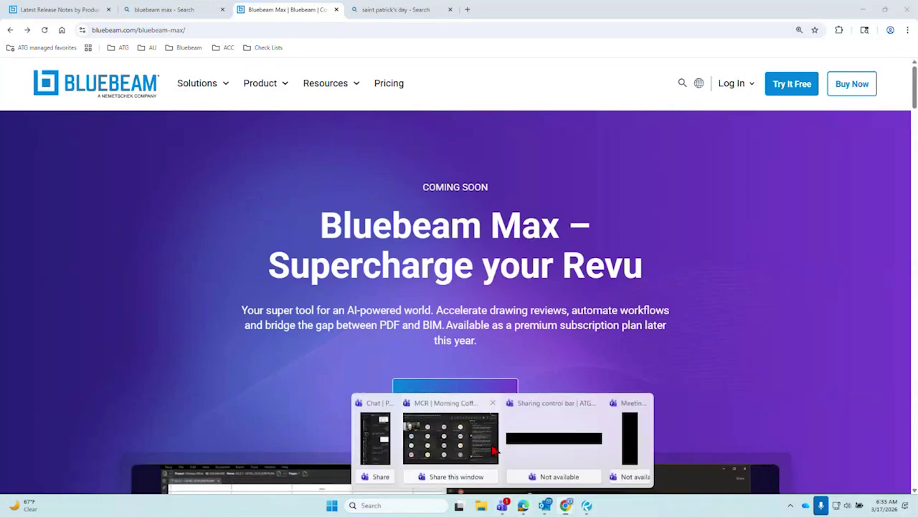
{"action": "left_click", "coordinate": [452, 437]}
{"action": "key", "text": "alt+Tab"}
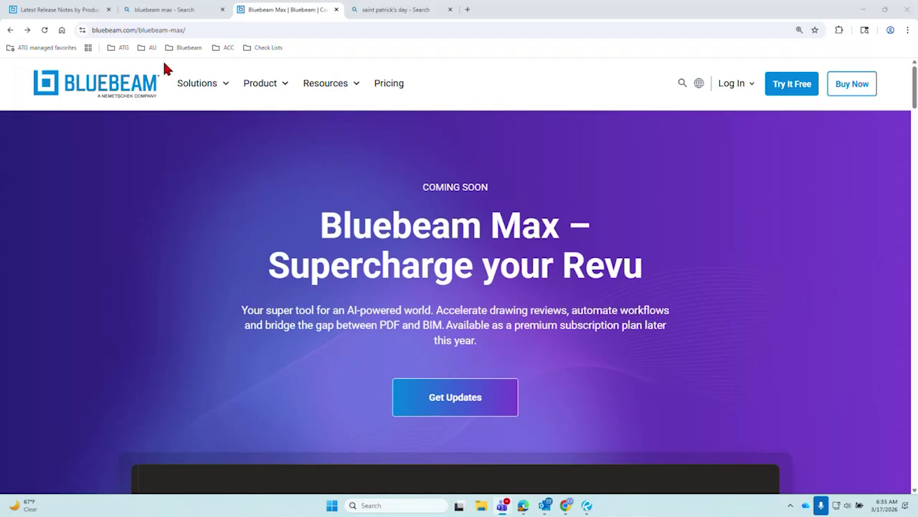
Review the Revu 21.9 release notes, highlighting the whole What's Fixed list and clearing the highlight again.
{"action": "left_click", "coordinate": [90, 7]}
{"action": "scroll", "coordinate": [522, 287], "scroll_direction": "down", "scroll_amount": 5}
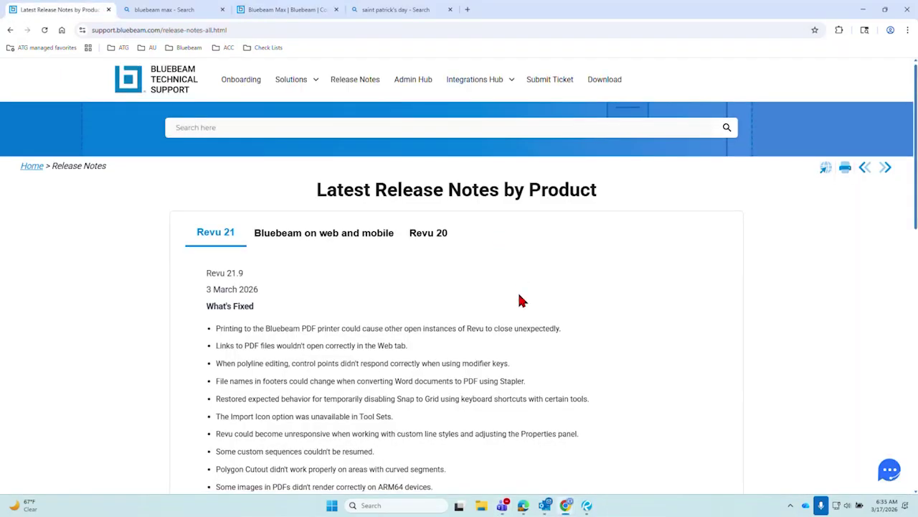
{"action": "scroll", "coordinate": [521, 287], "scroll_direction": "up", "scroll_amount": 2}
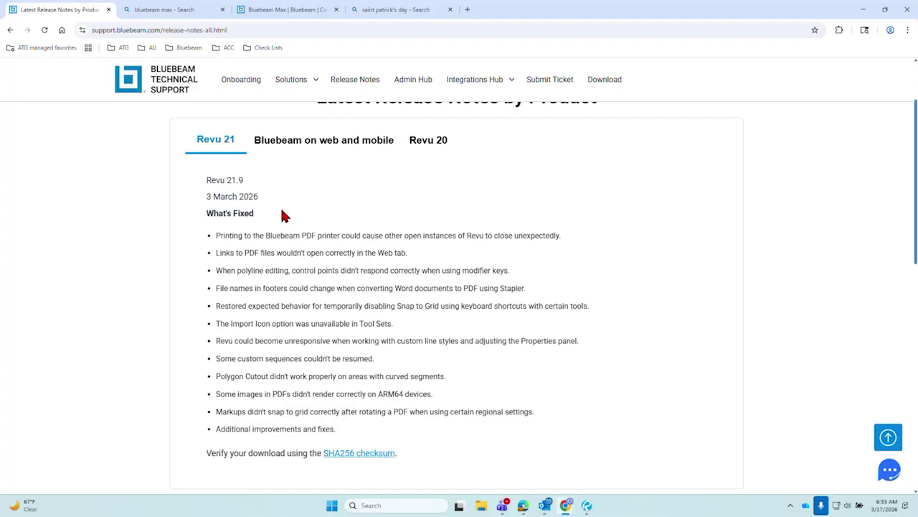
{"action": "left_click_drag", "start_coordinate": [361, 430], "coordinate": [203, 220]}
{"action": "left_click", "coordinate": [357, 394]}
{"action": "left_click_drag", "start_coordinate": [343, 416], "coordinate": [213, 227]}
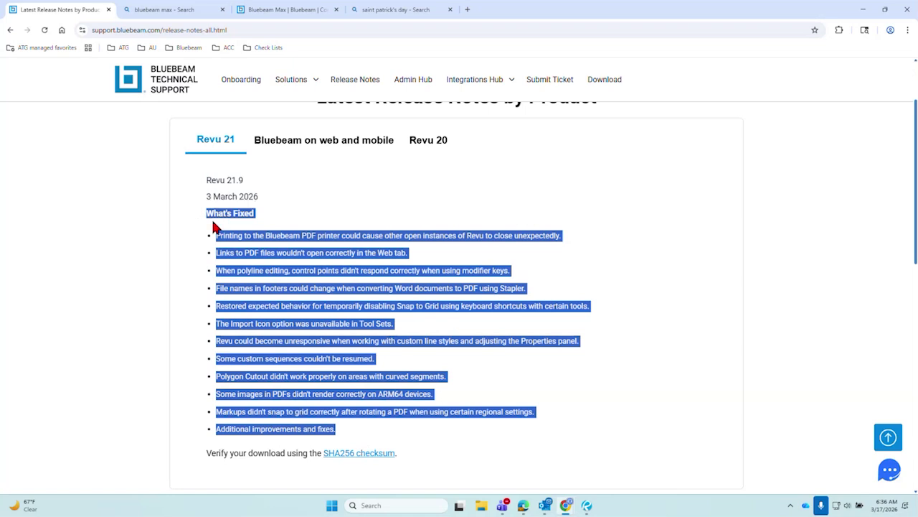
{"action": "left_click", "coordinate": [409, 215]}
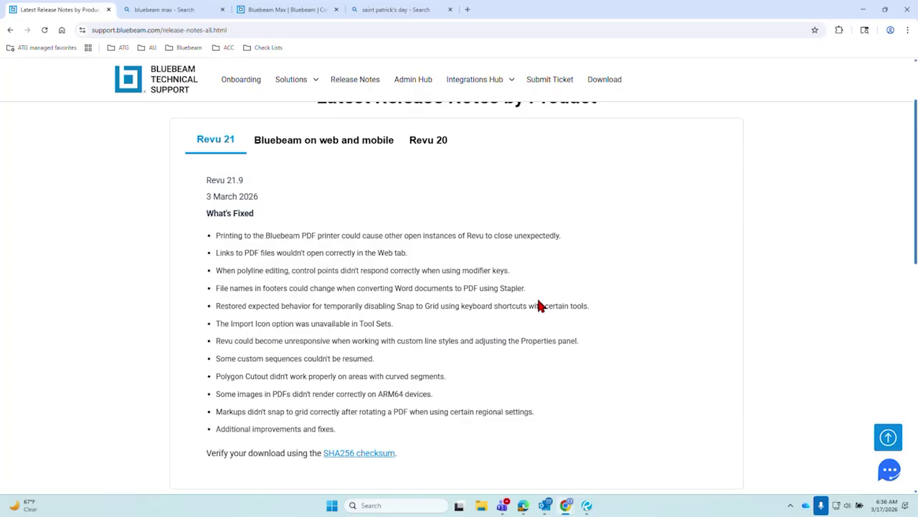
{"action": "left_click_drag", "start_coordinate": [364, 429], "coordinate": [192, 221]}
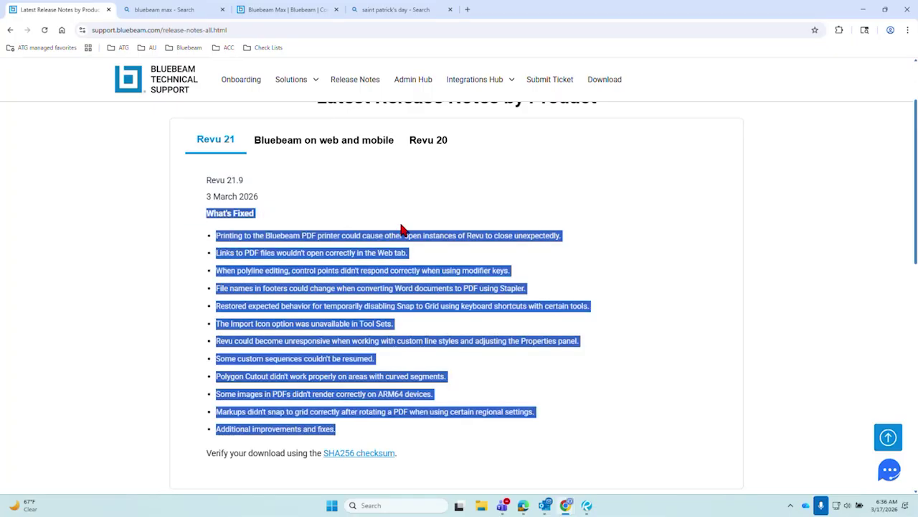
{"action": "left_click", "coordinate": [440, 188]}
Return to the Bluebeam Max page and bring its floor plan demo clip fully into view.
{"action": "left_click", "coordinate": [287, 10]}
{"action": "scroll", "coordinate": [501, 230], "scroll_direction": "down", "scroll_amount": 2}
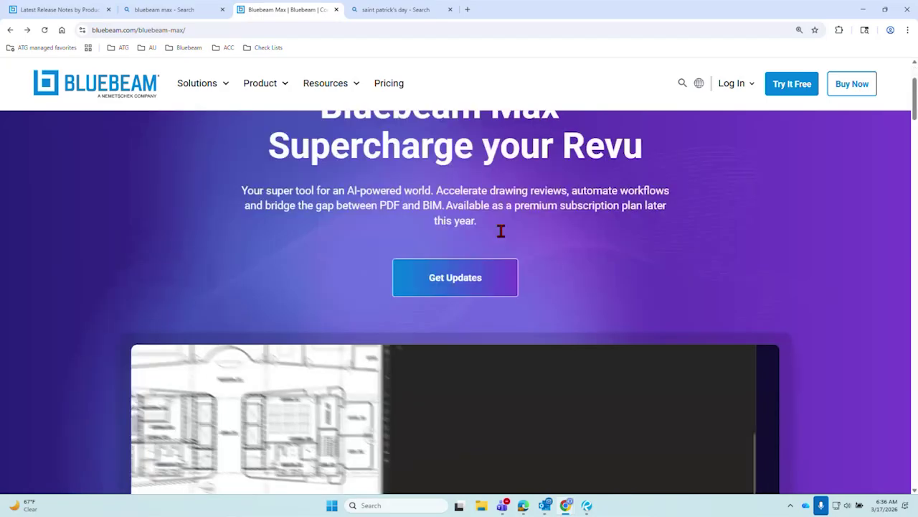
{"action": "scroll", "coordinate": [501, 231], "scroll_direction": "down", "scroll_amount": 3}
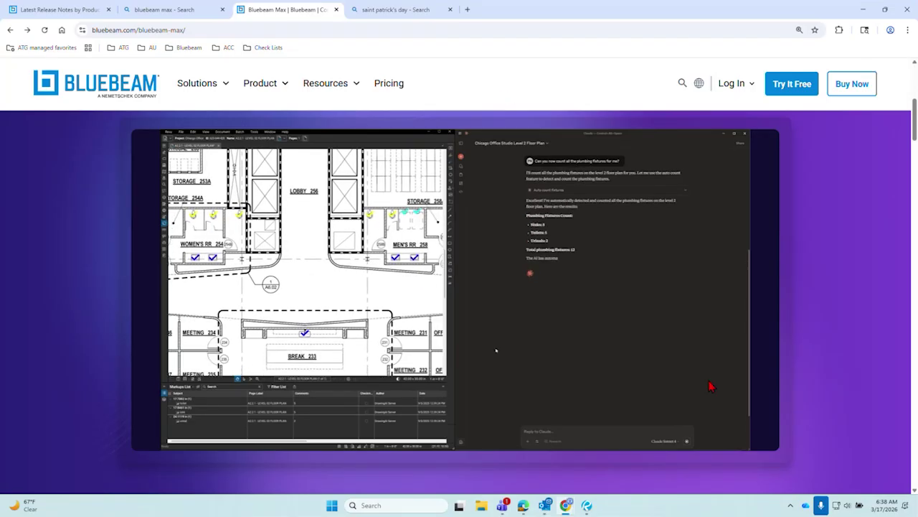
Check the April 2026 dates in the system calendar and close it again.
{"action": "left_click", "coordinate": [884, 505]}
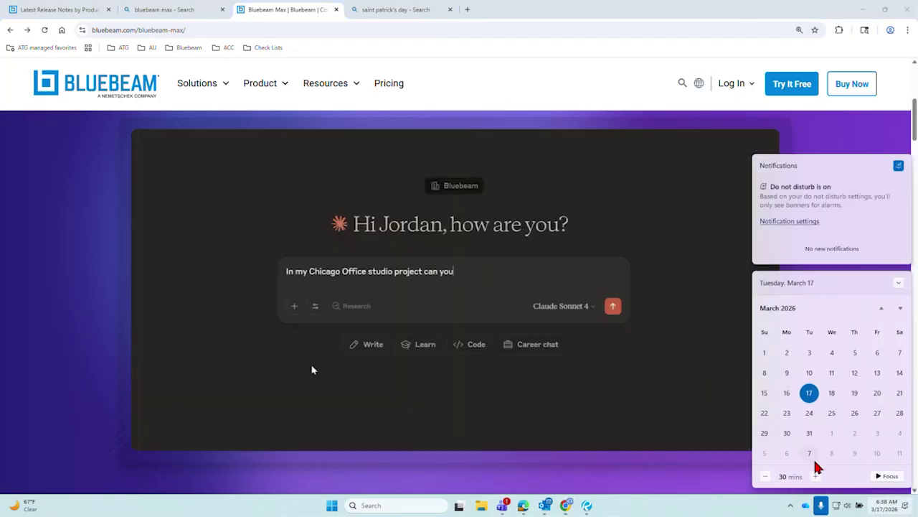
{"action": "left_click", "coordinate": [901, 308]}
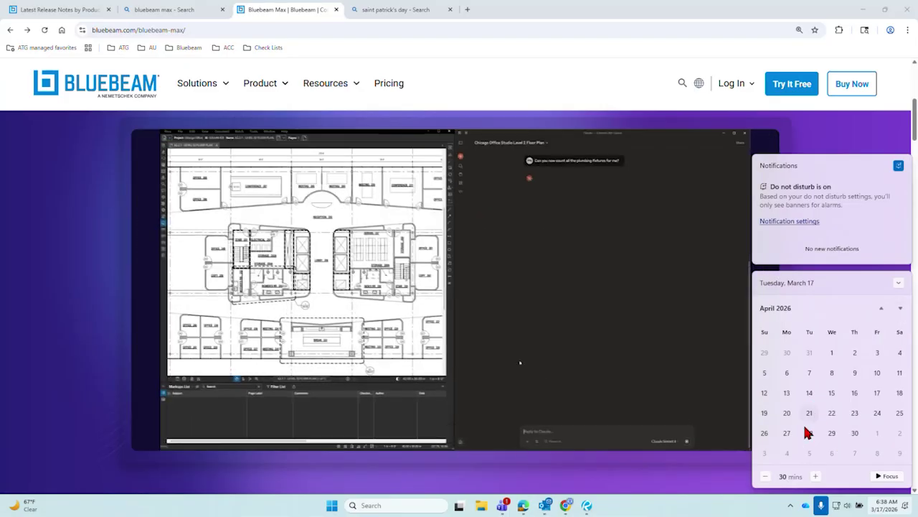
{"action": "left_click", "coordinate": [660, 476]}
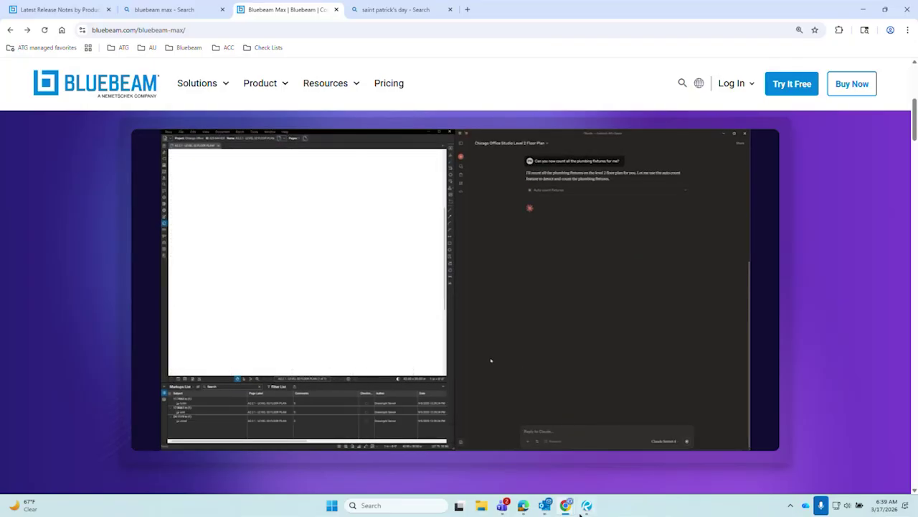
Switch to Bluebeam Revu, open the pinned Samtec.pdf, and hide the File Access list to enlarge the drawing area.
{"action": "mouse_move", "coordinate": [566, 505]}
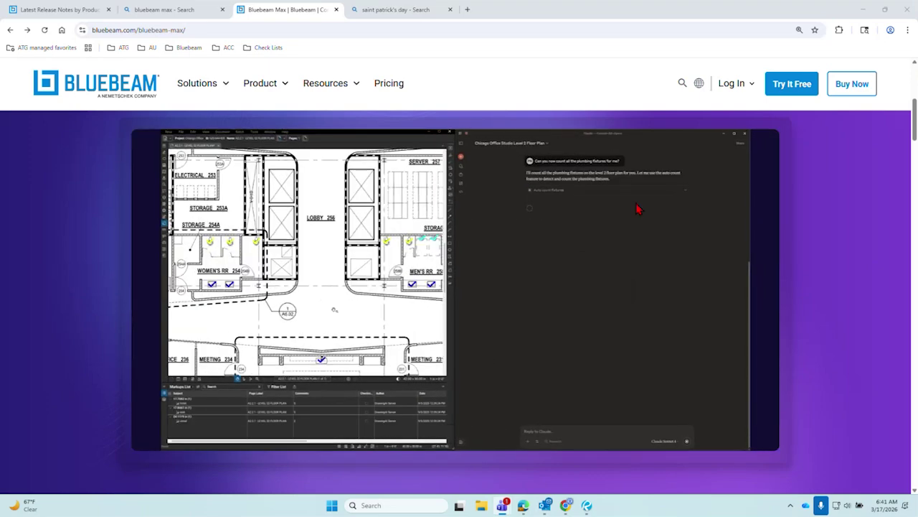
{"action": "left_click", "coordinate": [865, 9]}
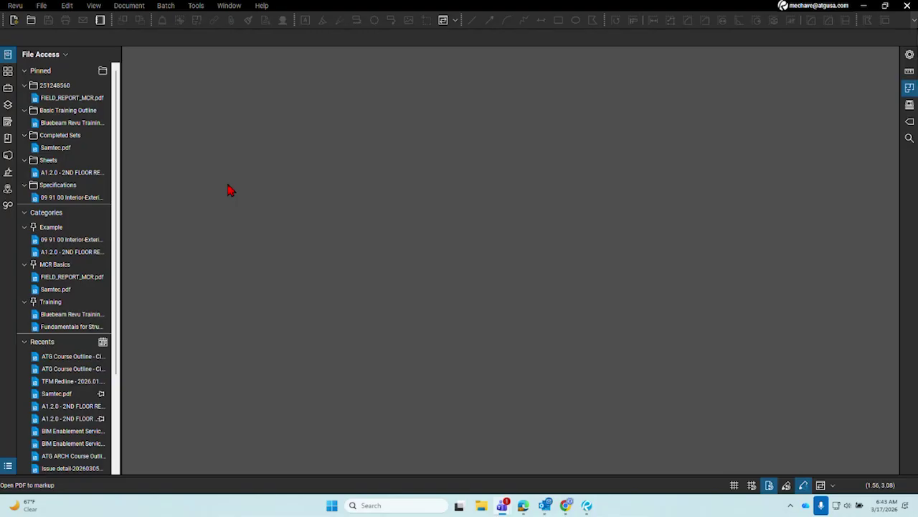
{"action": "mouse_move", "coordinate": [61, 152]}
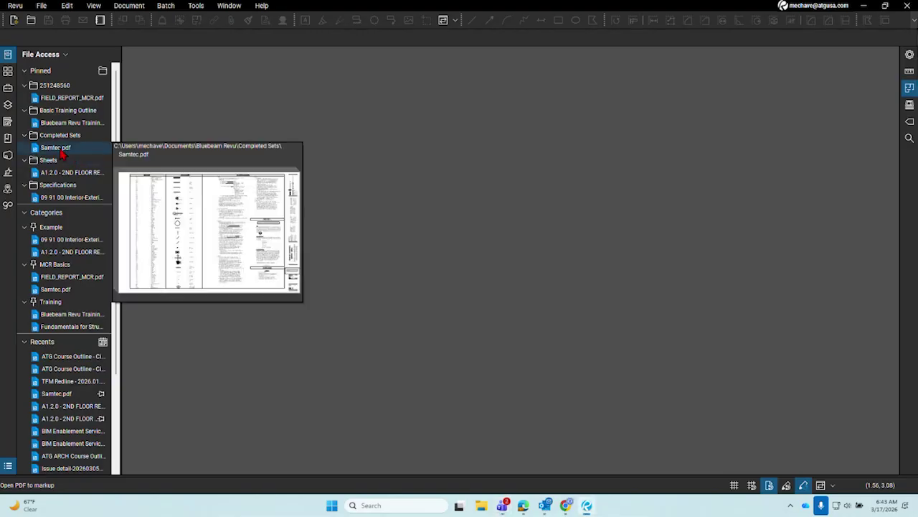
{"action": "left_click", "coordinate": [57, 148]}
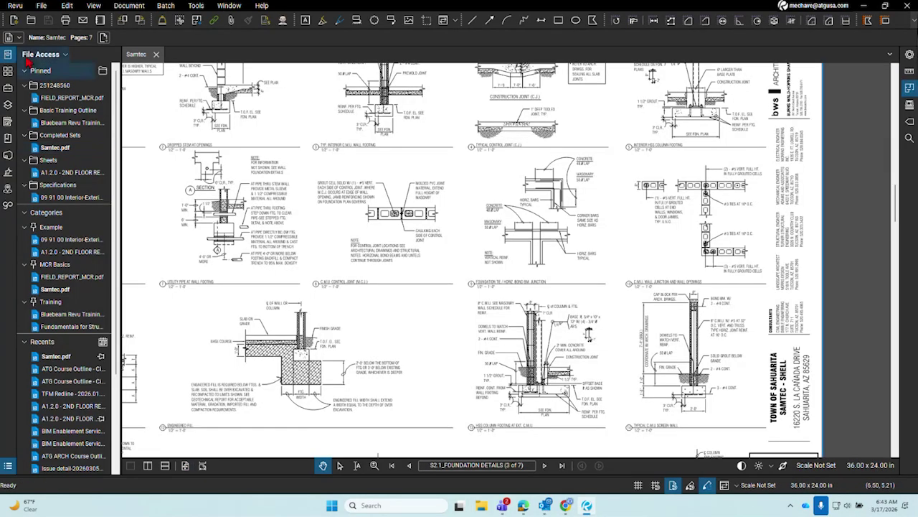
{"action": "left_click", "coordinate": [8, 55]}
{"action": "mouse_move", "coordinate": [347, 271]}
{"action": "left_mouse_down"}
{"action": "mouse_move", "coordinate": [776, 284]}
{"action": "mouse_move", "coordinate": [600, 312]}
{"action": "left_mouse_up"}
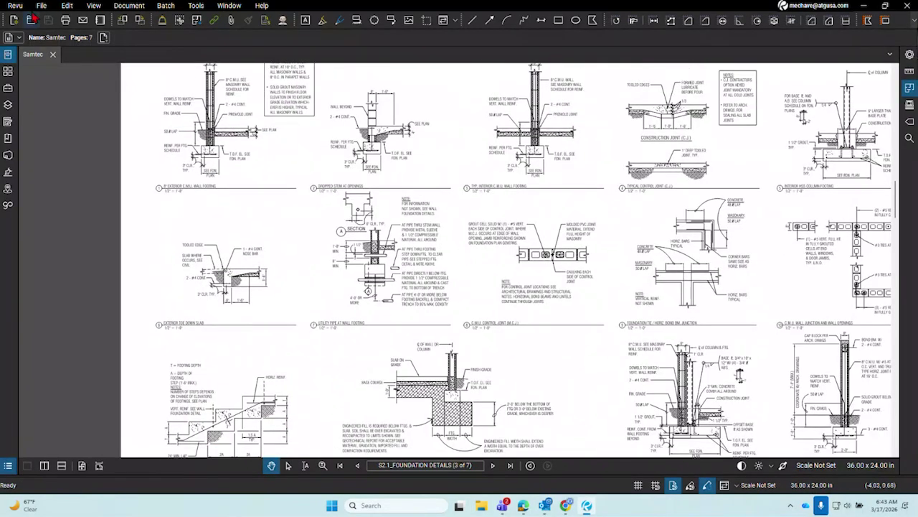
Open the El Dorado-Suites-Structural PDF from the Scale and Viewport folder inside Bluebeam Revu's Demo Documents.
{"action": "left_click", "coordinate": [42, 5]}
{"action": "left_click", "coordinate": [55, 42]}
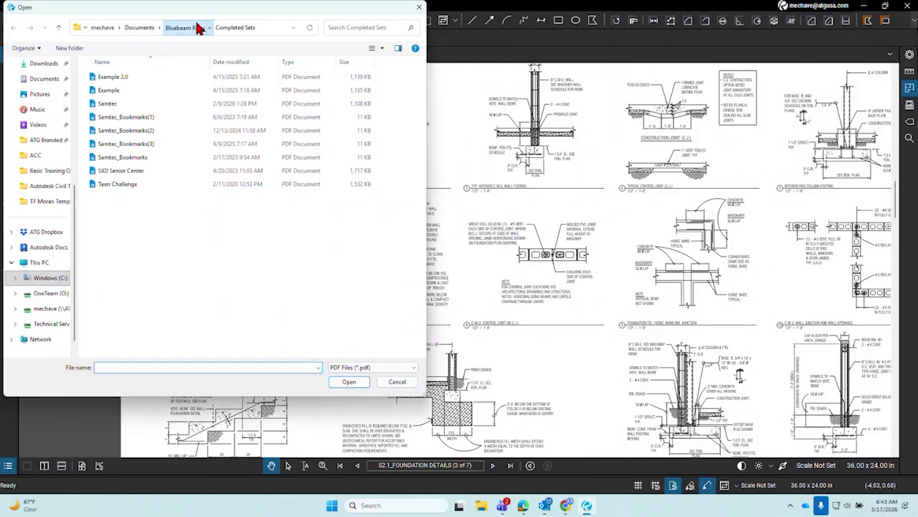
{"action": "left_click", "coordinate": [188, 28]}
{"action": "scroll", "coordinate": [175, 184], "scroll_direction": "down", "scroll_amount": 10}
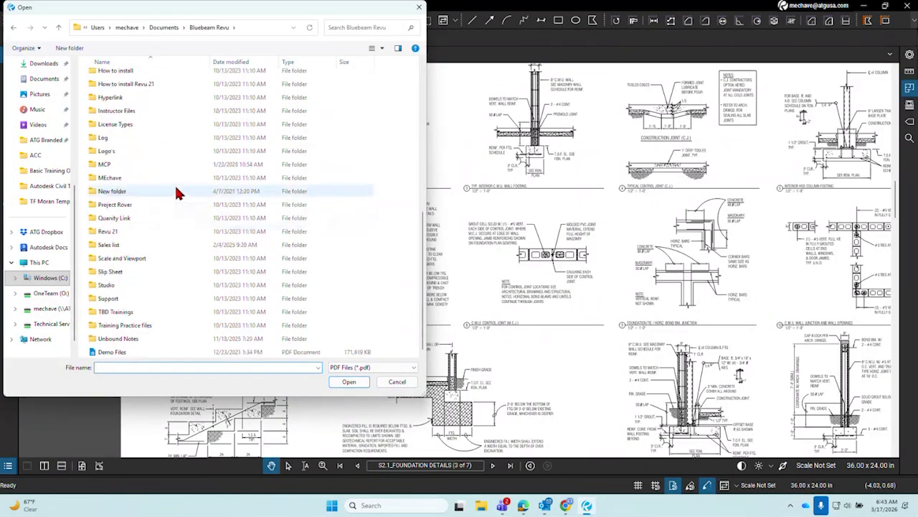
{"action": "scroll", "coordinate": [184, 277], "scroll_direction": "up", "scroll_amount": 4}
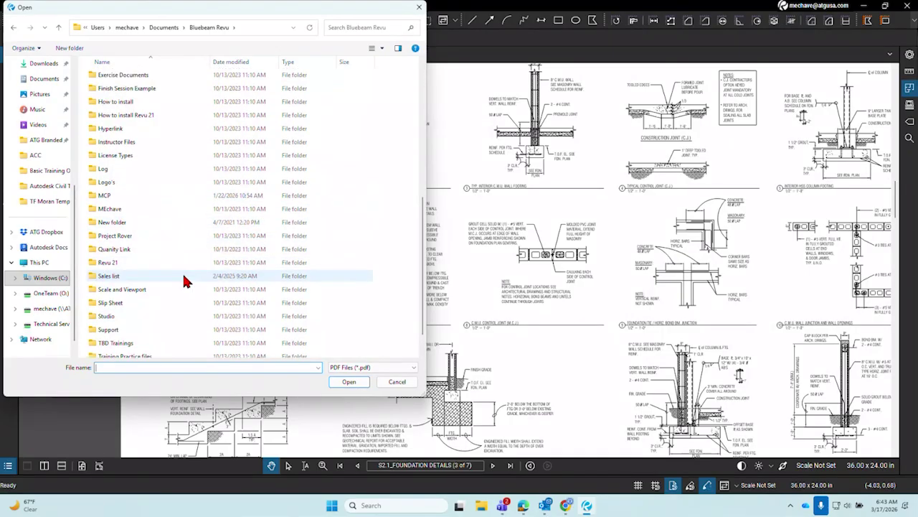
{"action": "double_click", "coordinate": [156, 169]}
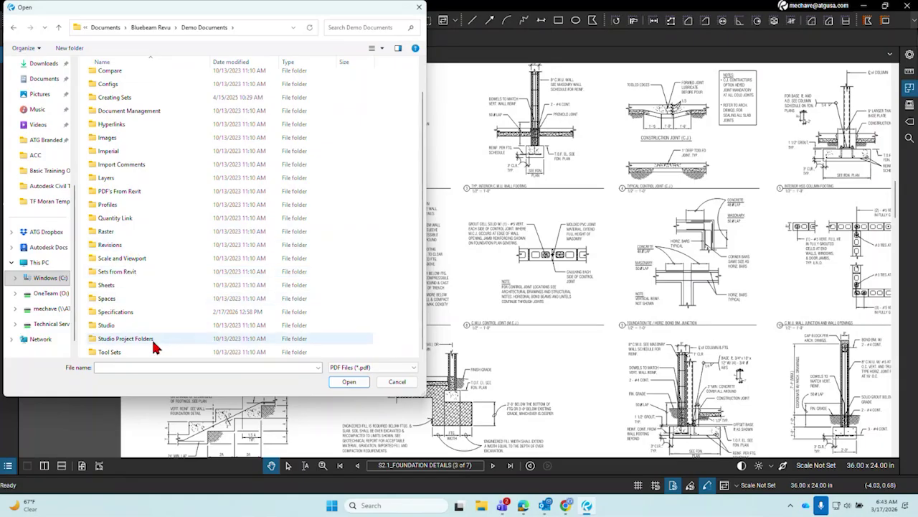
{"action": "scroll", "coordinate": [151, 343], "scroll_direction": "up", "scroll_amount": 1}
{"action": "scroll", "coordinate": [153, 237], "scroll_direction": "down", "scroll_amount": 1}
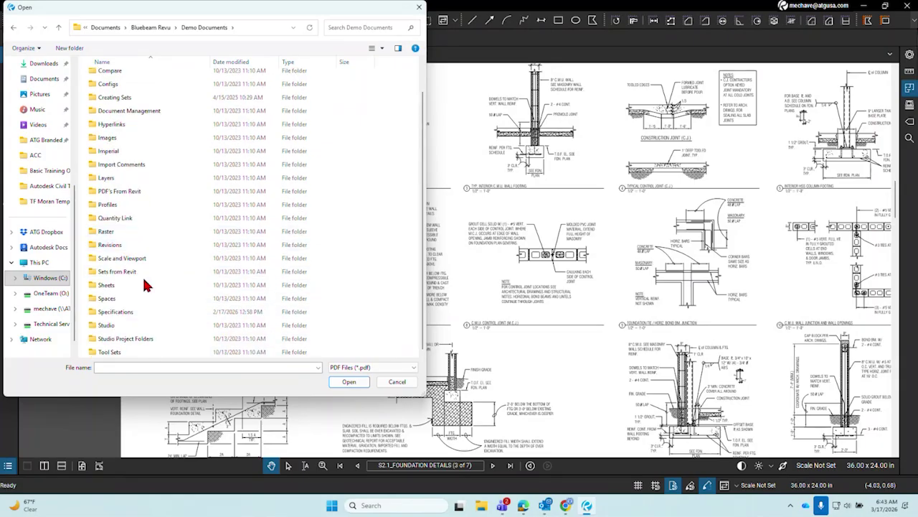
{"action": "scroll", "coordinate": [159, 313], "scroll_direction": "up", "scroll_amount": 1}
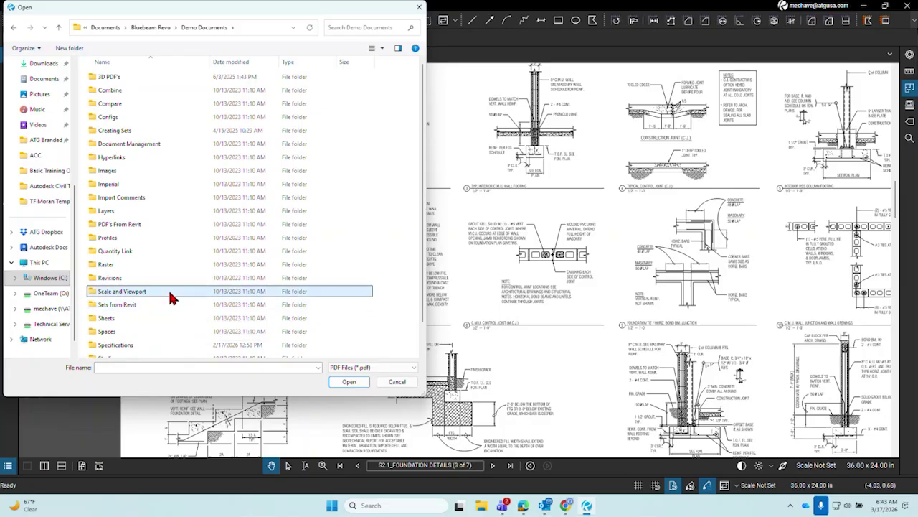
{"action": "double_click", "coordinate": [170, 291]}
{"action": "double_click", "coordinate": [176, 76]}
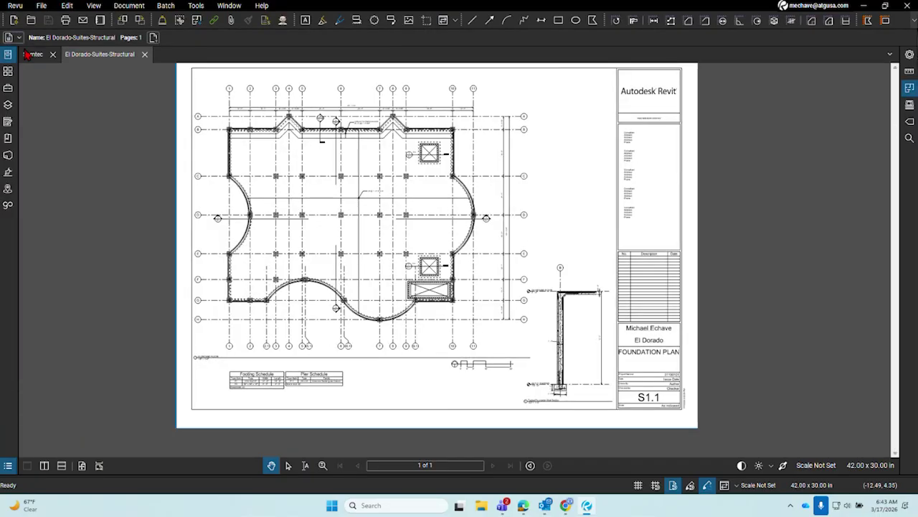
Return to the Samtec document and go to its S1.1 foundation plan page.
{"action": "left_click", "coordinate": [28, 54]}
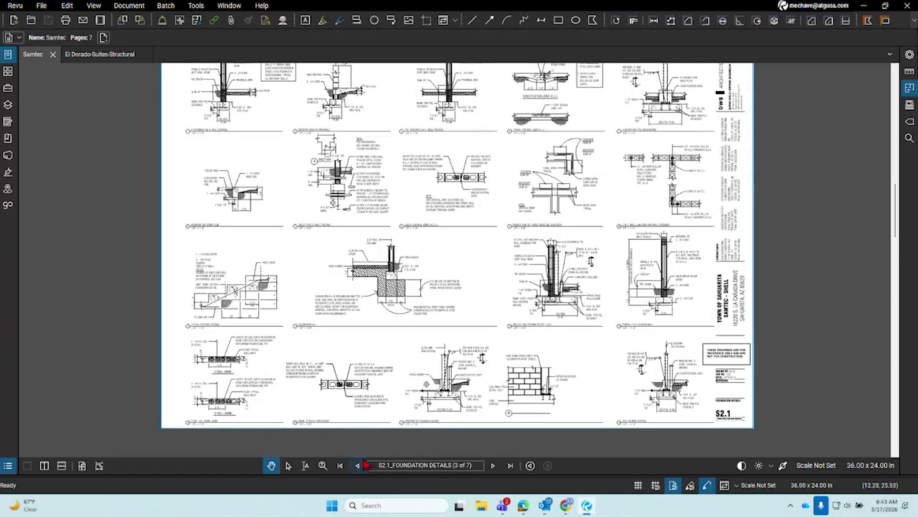
{"action": "left_click", "coordinate": [362, 465]}
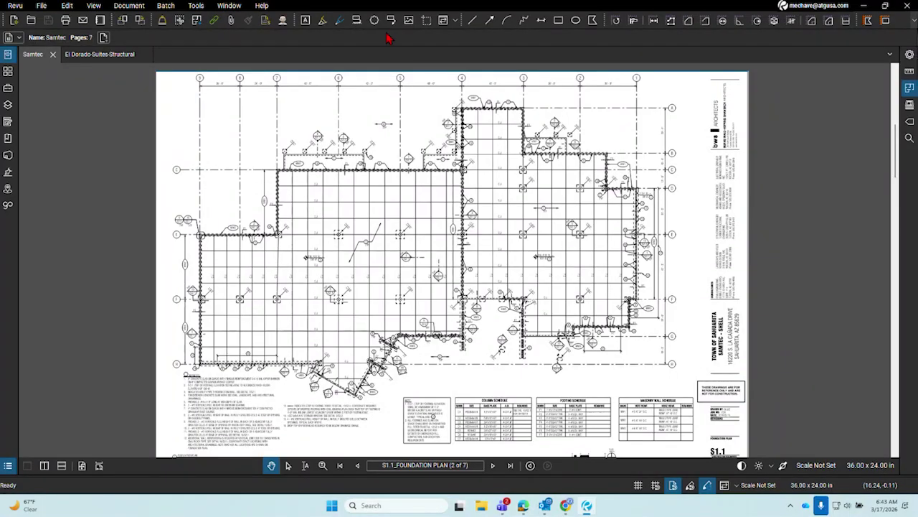
Hide the Navigation Bar and show it again.
{"action": "left_click", "coordinate": [226, 5]}
{"action": "mouse_move", "coordinate": [198, 6]}
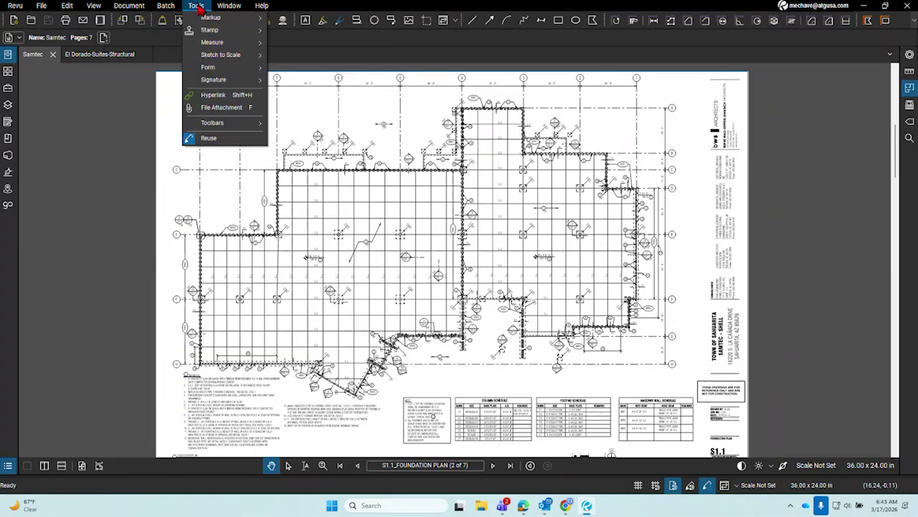
{"action": "mouse_move", "coordinate": [249, 123]}
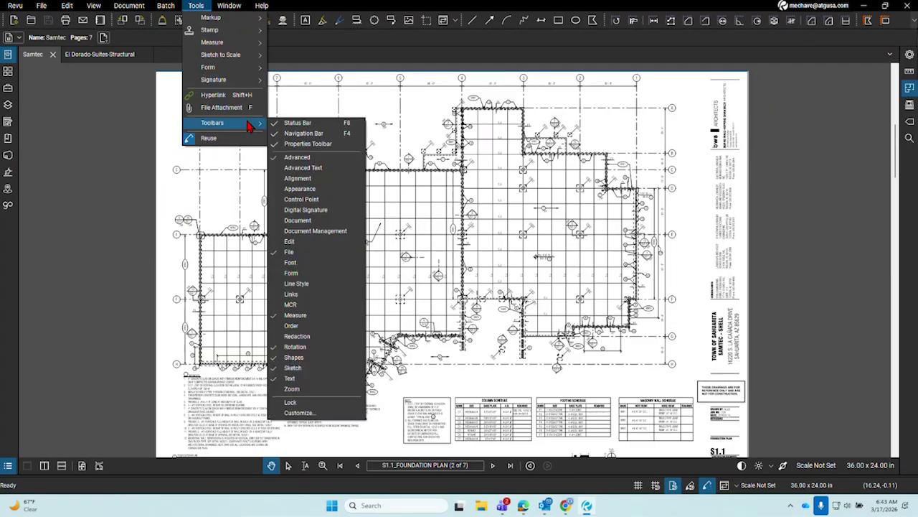
{"action": "left_click", "coordinate": [323, 134]}
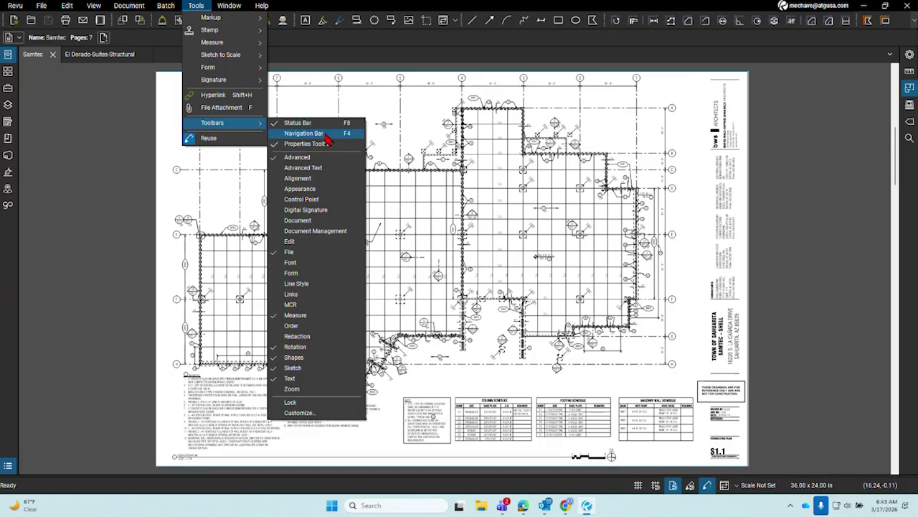
{"action": "left_click", "coordinate": [325, 135]}
{"action": "left_click", "coordinate": [729, 262]}
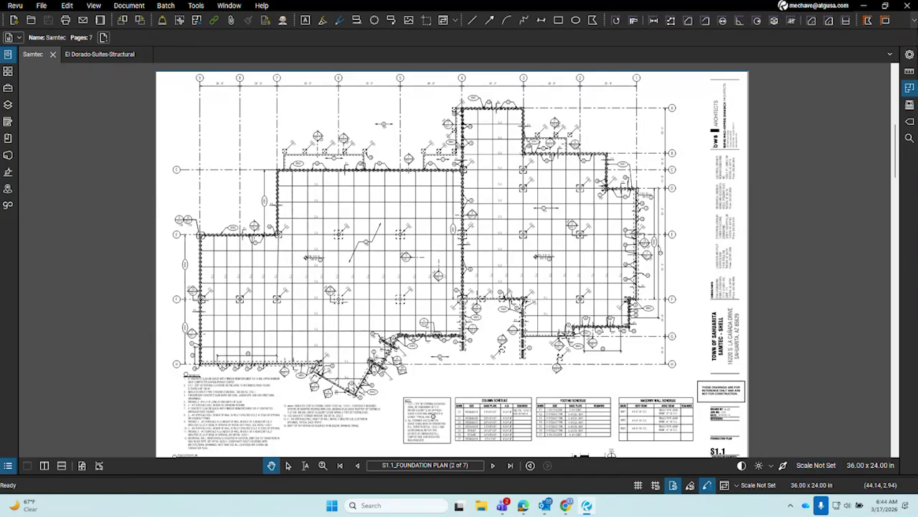
Show the Measurements panel and narrow it to uncover the whole foundation plan width.
{"action": "left_click", "coordinate": [911, 77]}
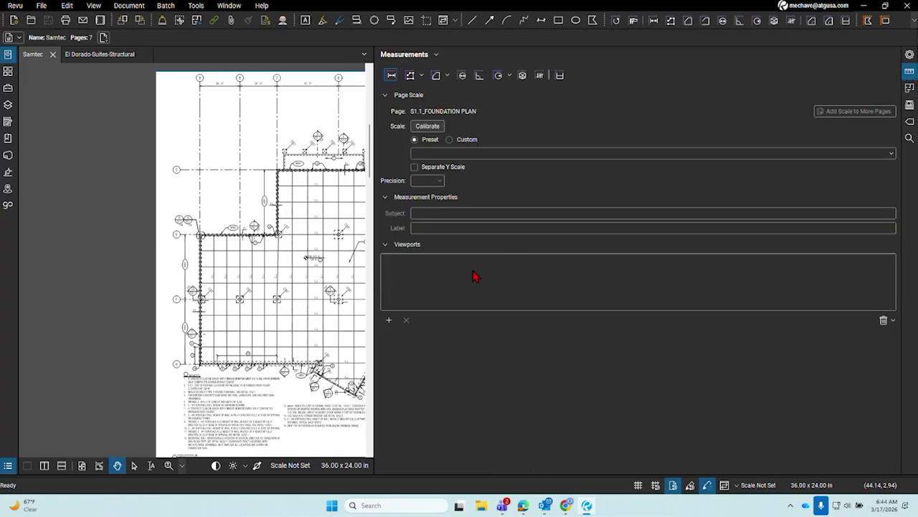
{"action": "mouse_move", "coordinate": [371, 235]}
{"action": "left_mouse_down"}
{"action": "mouse_move", "coordinate": [795, 232]}
{"action": "mouse_move", "coordinate": [758, 230]}
{"action": "left_mouse_up"}
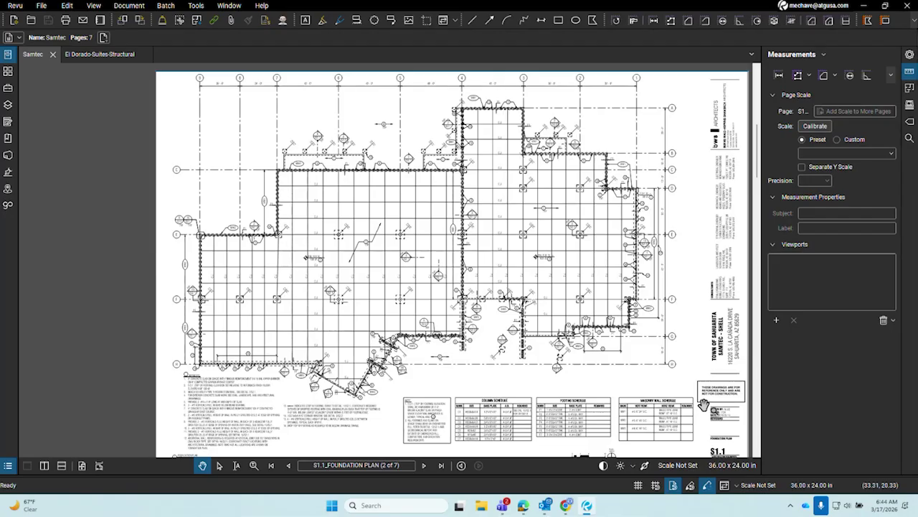
Examine the Apply Scale to Pages dialog and the measuring commands, including Set Scale, without applying a scale.
{"action": "left_click", "coordinate": [676, 472]}
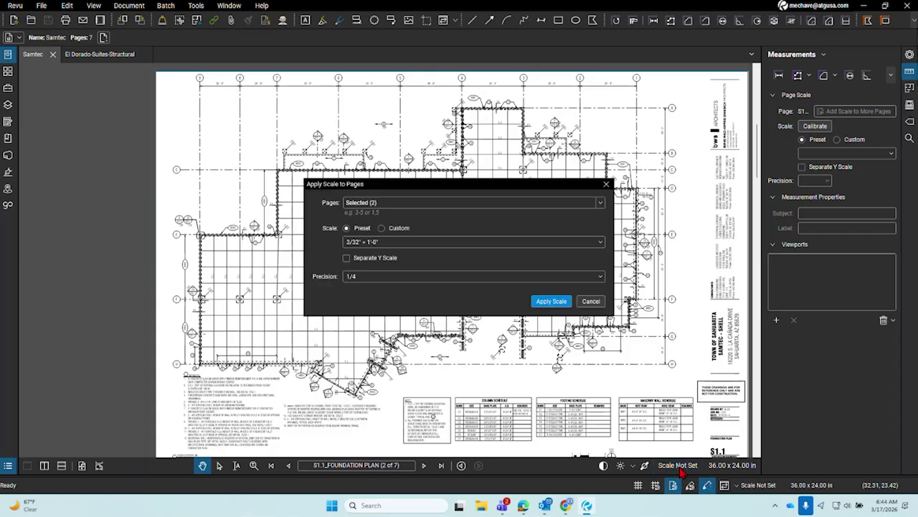
{"action": "left_click", "coordinate": [606, 183]}
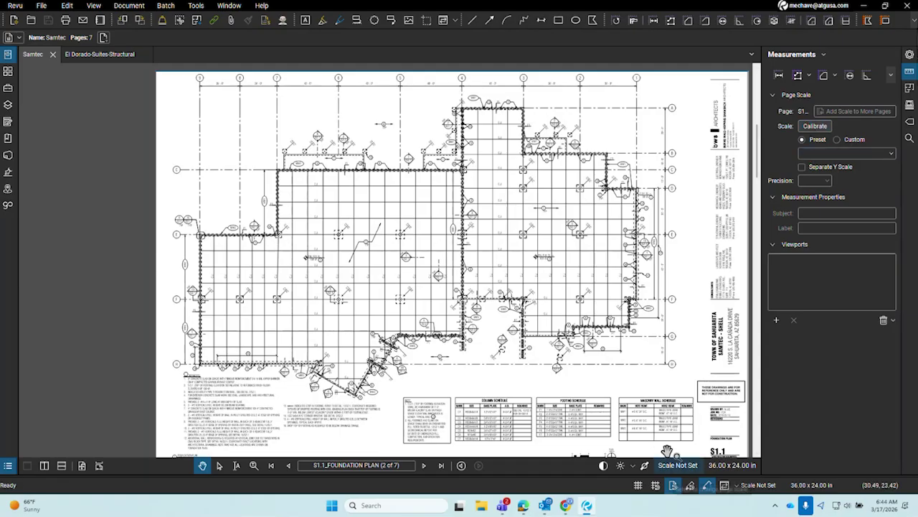
{"action": "left_click", "coordinate": [201, 8]}
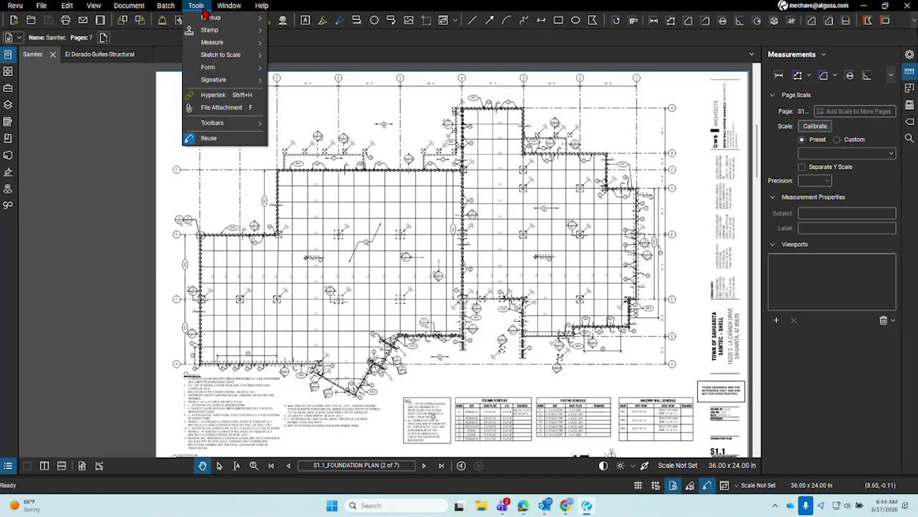
{"action": "mouse_move", "coordinate": [221, 44]}
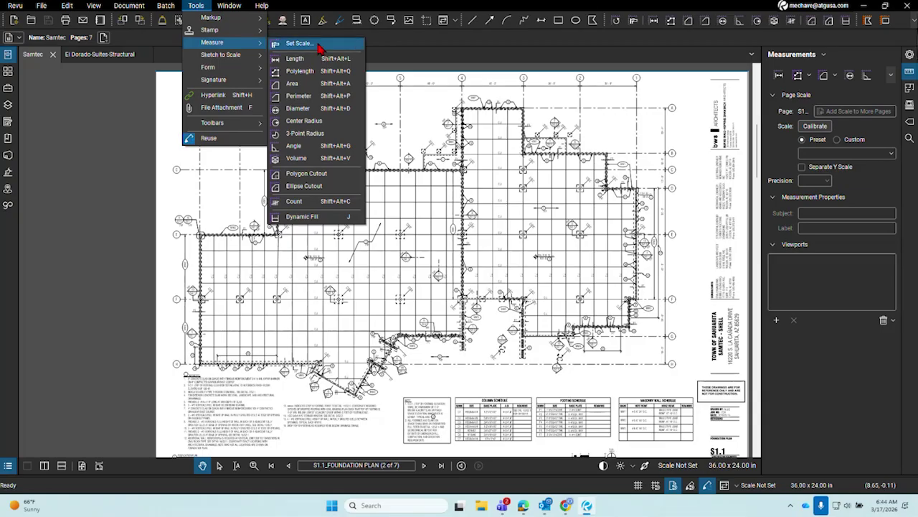
{"action": "left_click", "coordinate": [669, 59]}
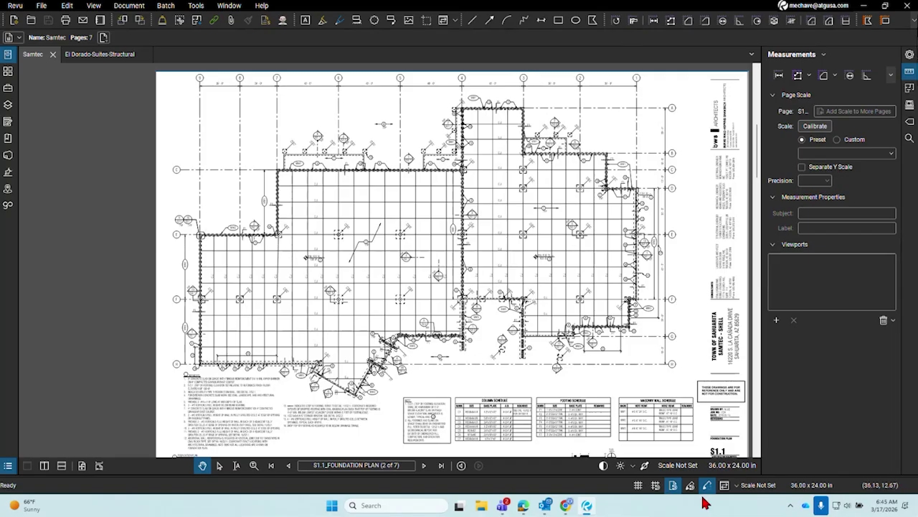
{"action": "left_click", "coordinate": [683, 473]}
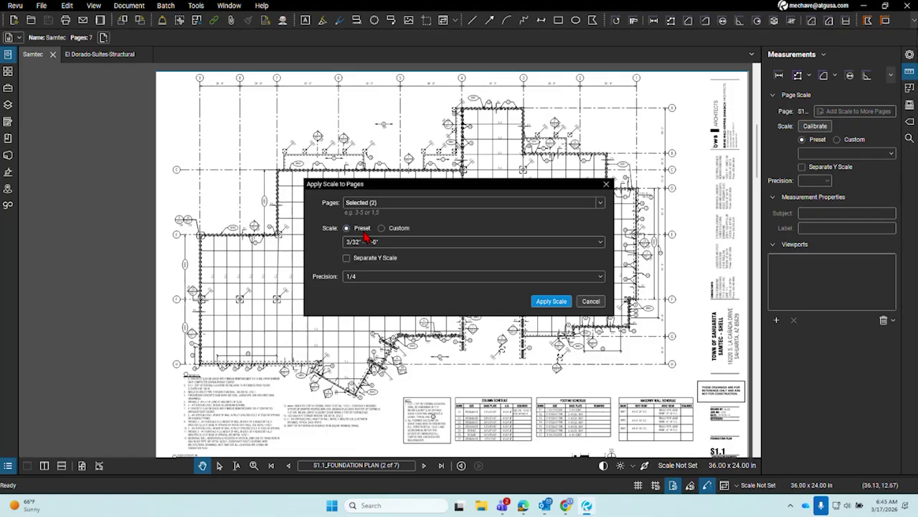
{"action": "left_click", "coordinate": [606, 184]}
Inspect the scale note under the Foundation Plan title and the grid dimensions along the plan's upper edge.
{"action": "left_click_drag", "start_coordinate": [394, 398], "coordinate": [465, 234]}
{"action": "scroll", "coordinate": [250, 226], "scroll_direction": "up", "scroll_amount": 8}
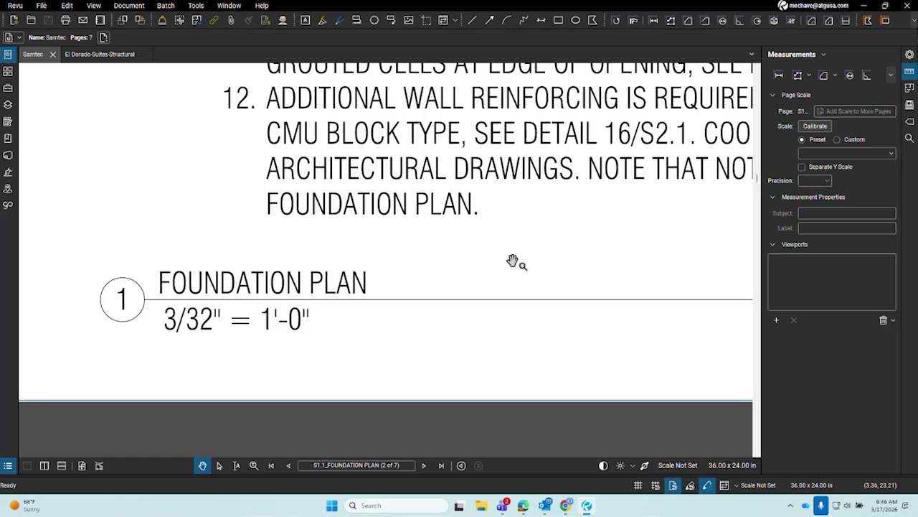
{"action": "scroll", "coordinate": [512, 261], "scroll_direction": "down", "scroll_amount": 6}
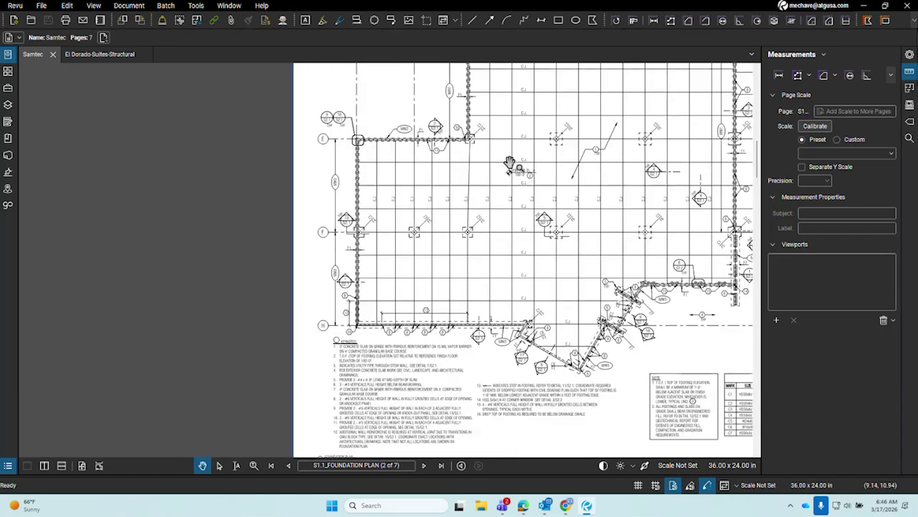
{"action": "left_click_drag", "start_coordinate": [462, 106], "coordinate": [378, 328]}
{"action": "left_click_drag", "start_coordinate": [664, 285], "coordinate": [635, 280]}
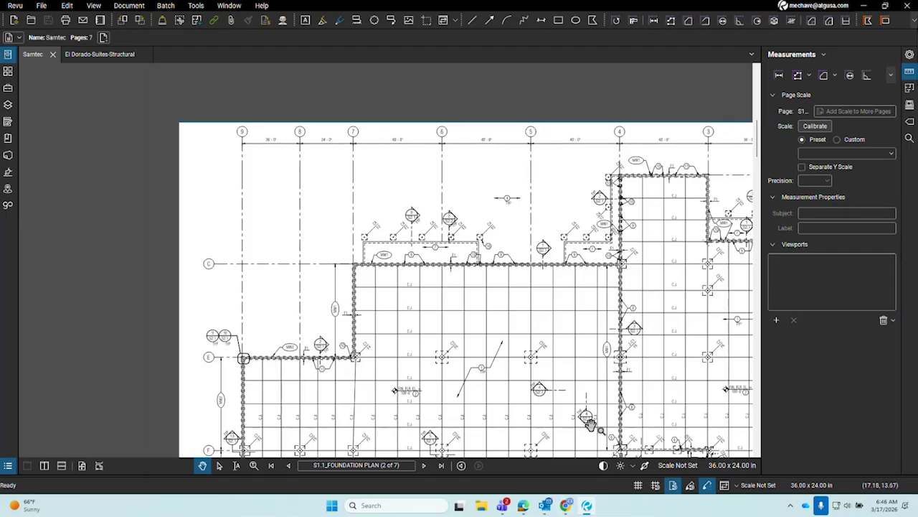
{"action": "left_click_drag", "start_coordinate": [544, 300], "coordinate": [511, 281]}
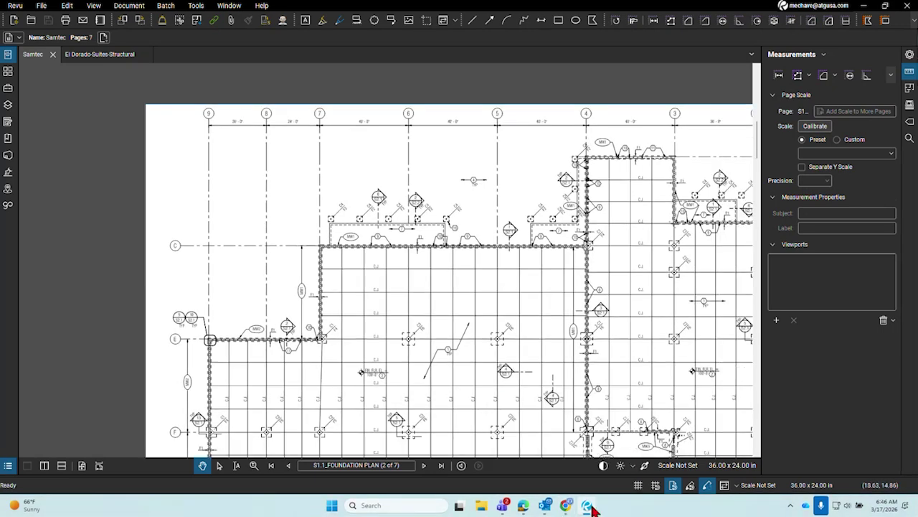
{"action": "mouse_move", "coordinate": [568, 507]}
{"action": "left_click", "coordinate": [576, 445]}
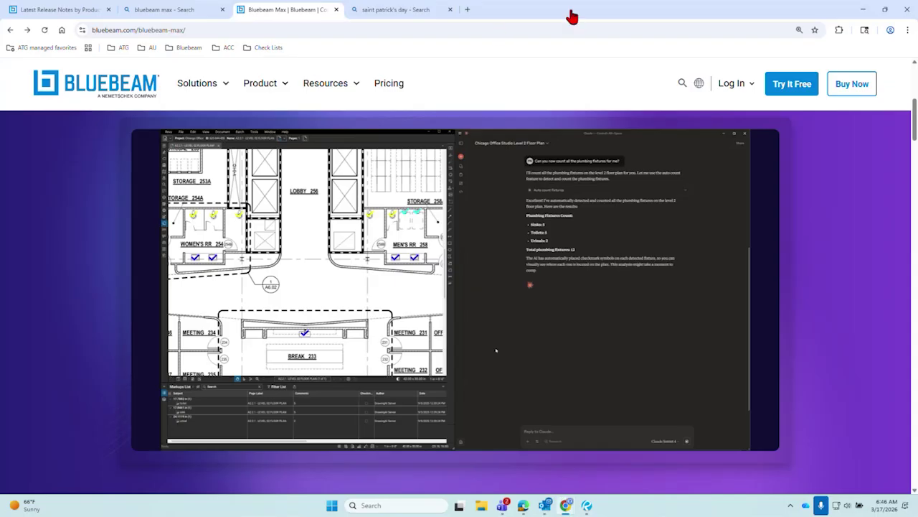
{"action": "left_click", "coordinate": [863, 9]}
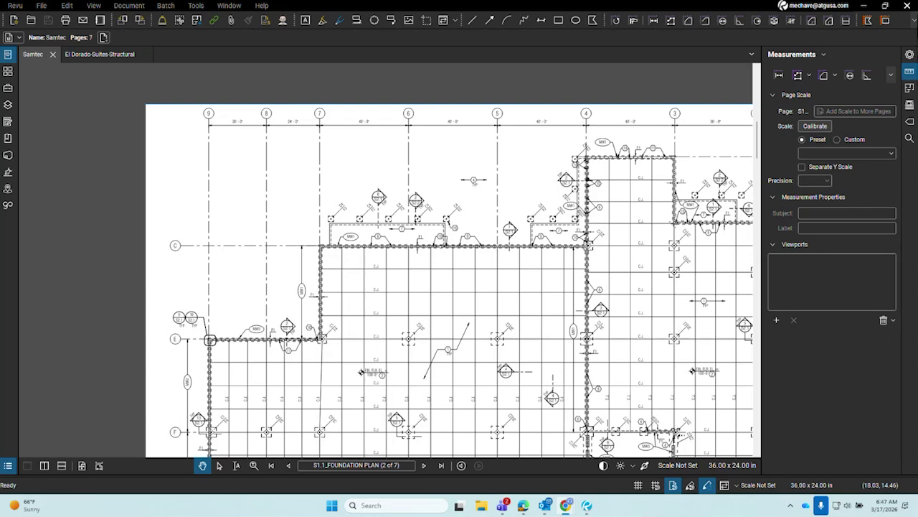
Bring the Chrome window with the Autodesk forum thread "Revit does not plot to scale?" onto this screen and maximize it.
{"action": "left_click_drag", "start_coordinate": [645, 1], "coordinate": [917, 2]}
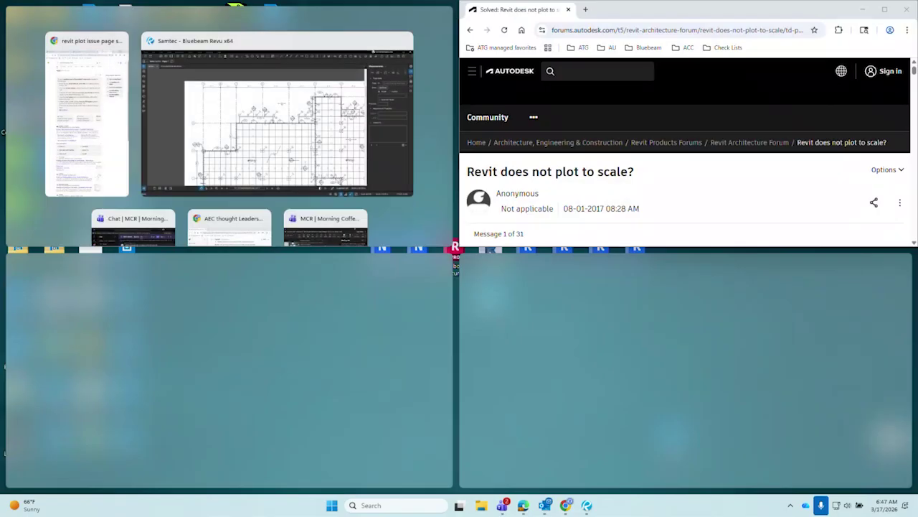
{"action": "left_click", "coordinate": [548, 292]}
{"action": "left_click_drag", "start_coordinate": [728, 10], "coordinate": [636, 8]}
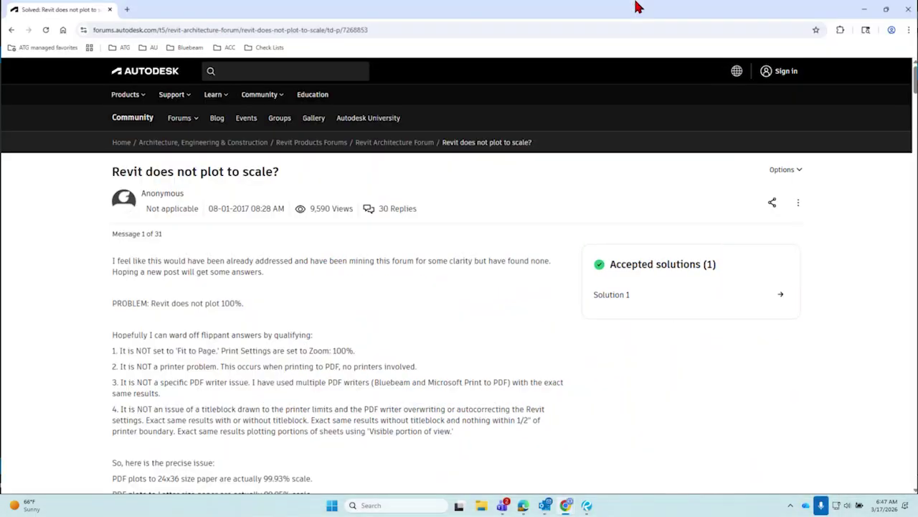
Read the start of the forum post, highlighting its introduction and the end of the PROBLEM statement.
{"action": "scroll", "coordinate": [324, 304], "scroll_direction": "down", "scroll_amount": 2}
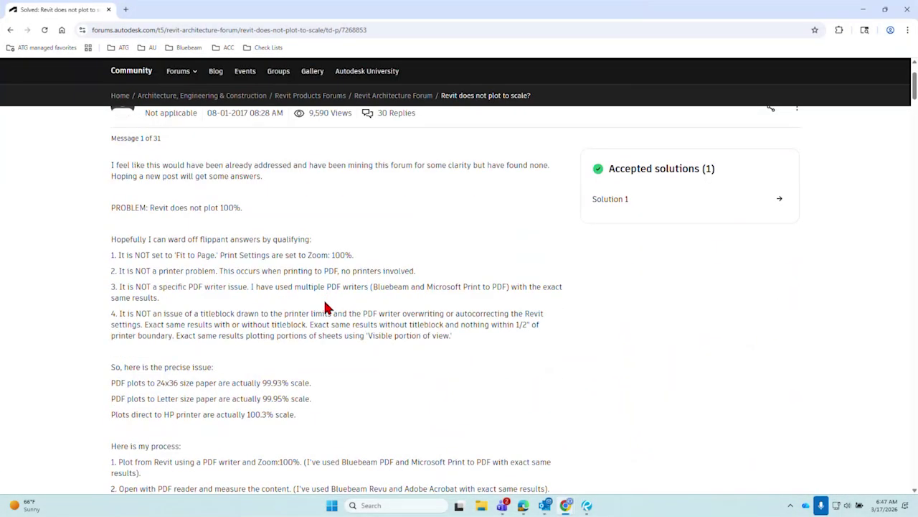
{"action": "left_click_drag", "start_coordinate": [177, 175], "coordinate": [484, 163]}
{"action": "left_click", "coordinate": [401, 268]}
{"action": "scroll", "coordinate": [299, 256], "scroll_direction": "down", "scroll_amount": 1}
{"action": "left_click_drag", "start_coordinate": [197, 159], "coordinate": [265, 178]}
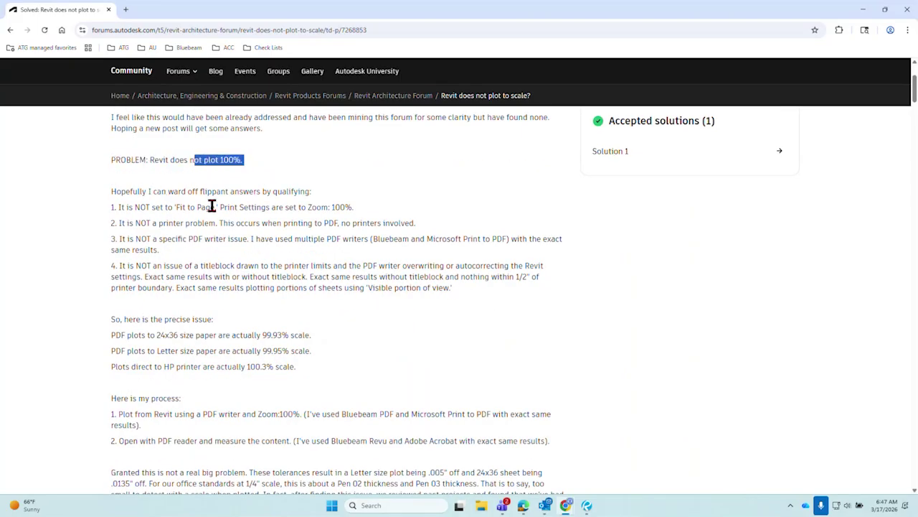
Read the post's precise issue section, highlighting the line about PDF plots to 24x36 size paper.
{"action": "scroll", "coordinate": [212, 207], "scroll_direction": "down", "scroll_amount": 1}
{"action": "scroll", "coordinate": [294, 277], "scroll_direction": "down", "scroll_amount": 1}
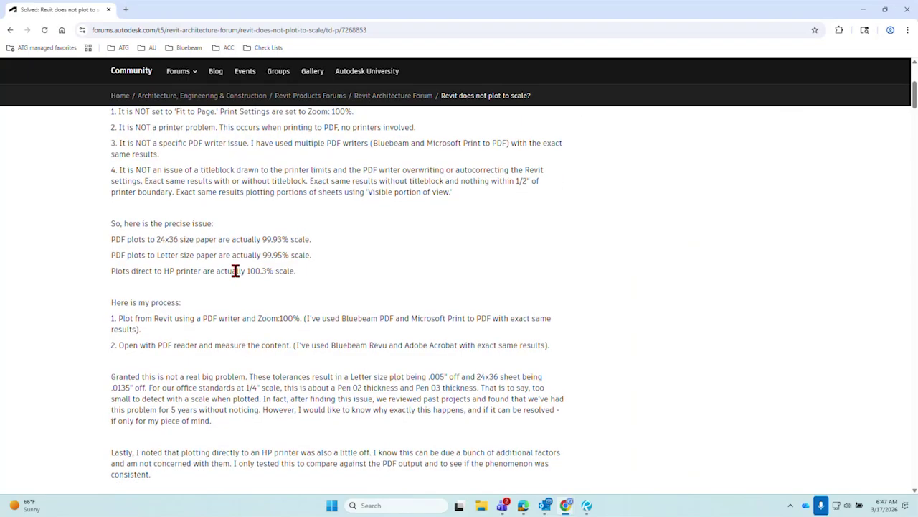
{"action": "left_click_drag", "start_coordinate": [156, 239], "coordinate": [266, 242]}
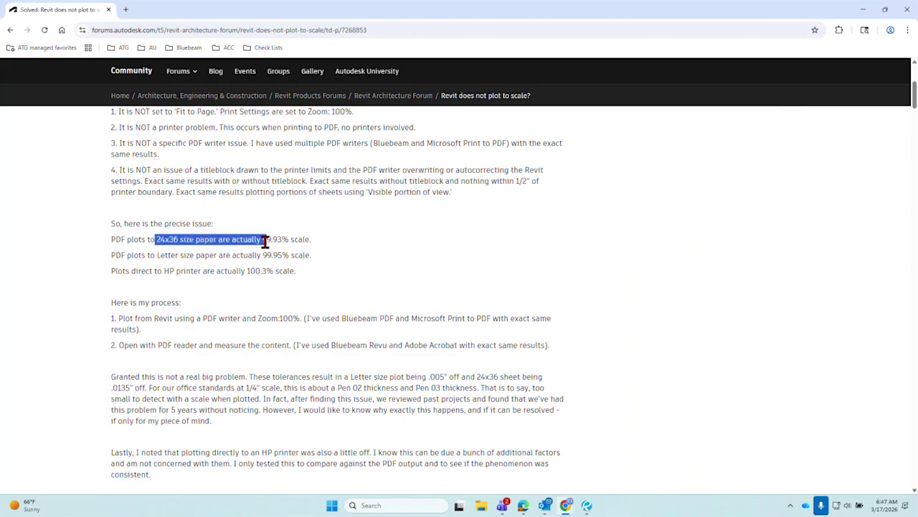
{"action": "left_click", "coordinate": [330, 253]}
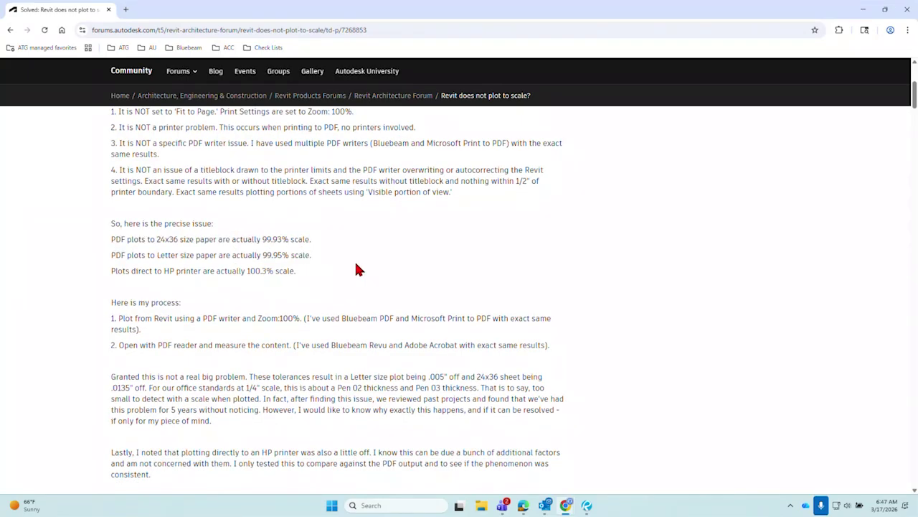
{"action": "left_click_drag", "start_coordinate": [311, 240], "coordinate": [204, 240]}
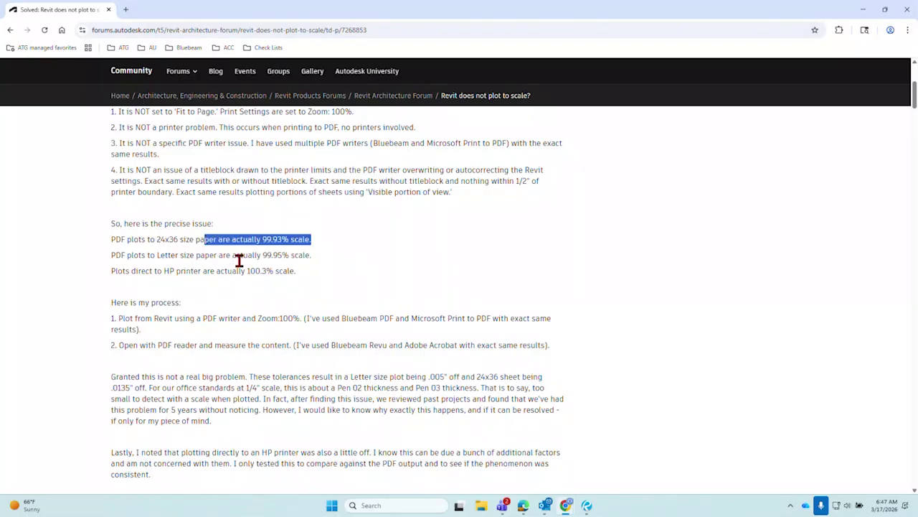
Read the post's remaining precise issue lines, highlighting the Letter size scale percentage and the line about direct HP printer plots.
{"action": "left_click_drag", "start_coordinate": [263, 254], "coordinate": [294, 254]}
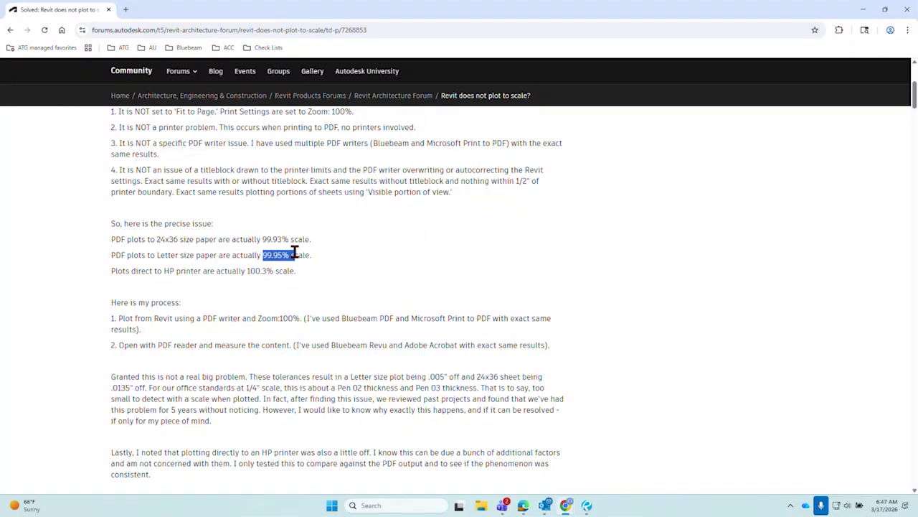
{"action": "triple_click", "coordinate": [405, 271]}
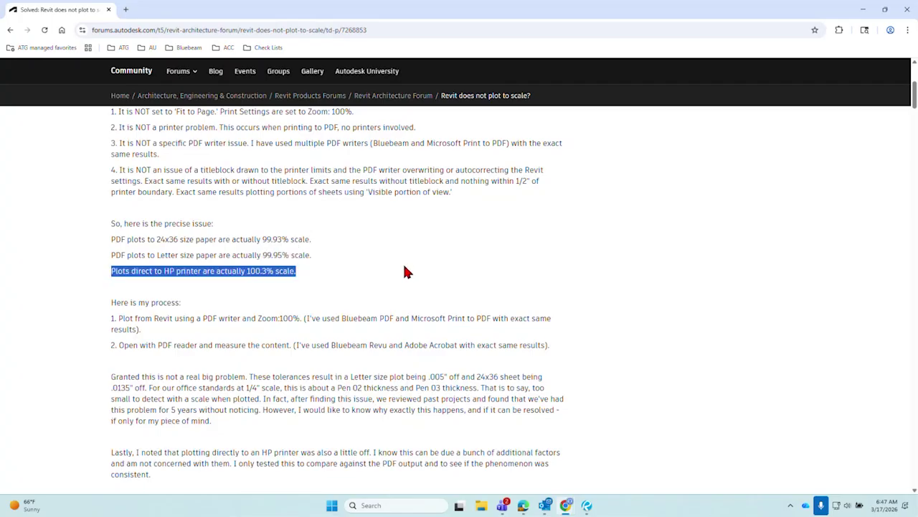
{"action": "left_click", "coordinate": [404, 271]}
Read the post's process and tolerance paragraphs, highlighting the PDF writer plotting step and the passage on the small size deviation.
{"action": "scroll", "coordinate": [403, 265], "scroll_direction": "down", "scroll_amount": 3}
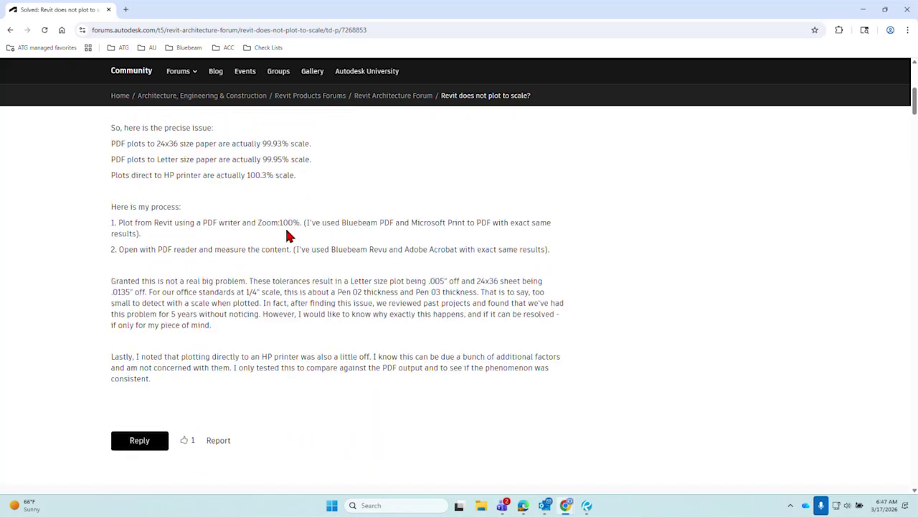
{"action": "left_click_drag", "start_coordinate": [280, 222], "coordinate": [111, 222]}
{"action": "left_click_drag", "start_coordinate": [377, 292], "coordinate": [473, 314]}
{"action": "left_click", "coordinate": [473, 356]}
{"action": "scroll", "coordinate": [351, 363], "scroll_direction": "up", "scroll_amount": 2}
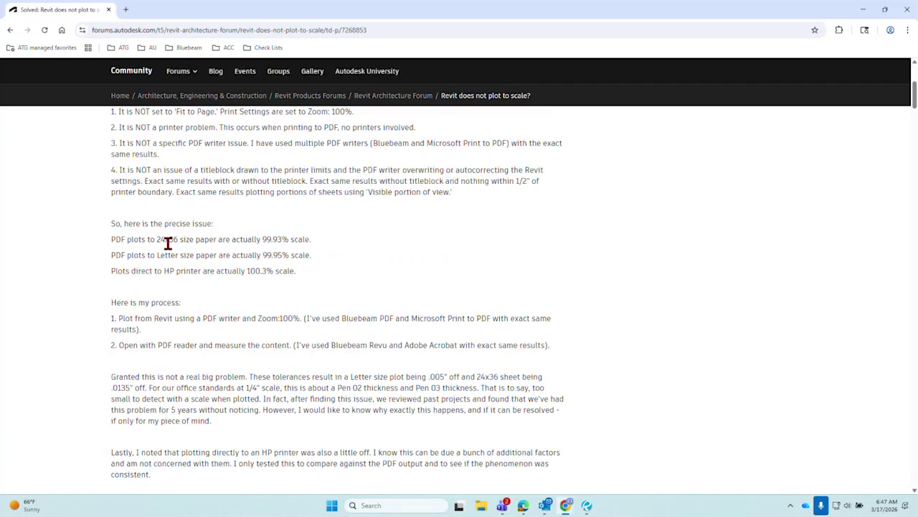
Move the browser off this screen and apply the preset scale 3/32" = 1'-0" with 1/32 precision to page 2 of the Samtec PDF.
{"action": "mouse_move", "coordinate": [853, 14]}
{"action": "left_mouse_down"}
{"action": "mouse_move", "coordinate": [186, 324]}
{"action": "mouse_move", "coordinate": [678, 362]}
{"action": "mouse_move", "coordinate": [678, 511]}
{"action": "left_mouse_up"}
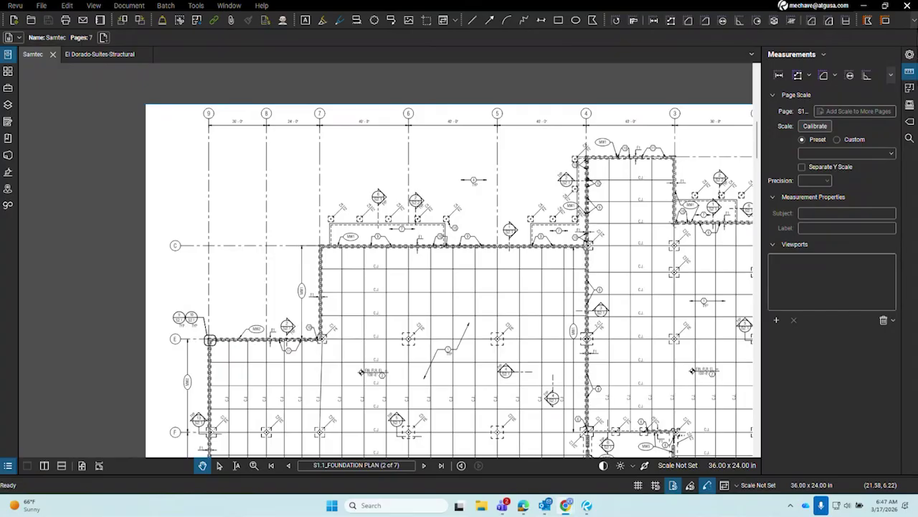
{"action": "scroll", "coordinate": [226, 150], "scroll_direction": "up", "scroll_amount": 6}
{"action": "mouse_move", "coordinate": [334, 270]}
{"action": "left_mouse_down"}
{"action": "mouse_move", "coordinate": [310, 193]}
{"action": "mouse_move", "coordinate": [301, 205]}
{"action": "left_mouse_up"}
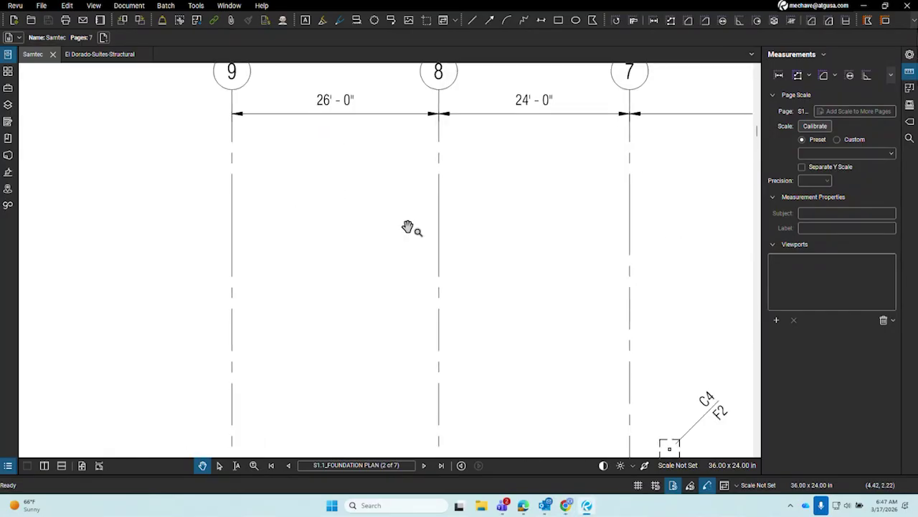
{"action": "left_click", "coordinate": [683, 465]}
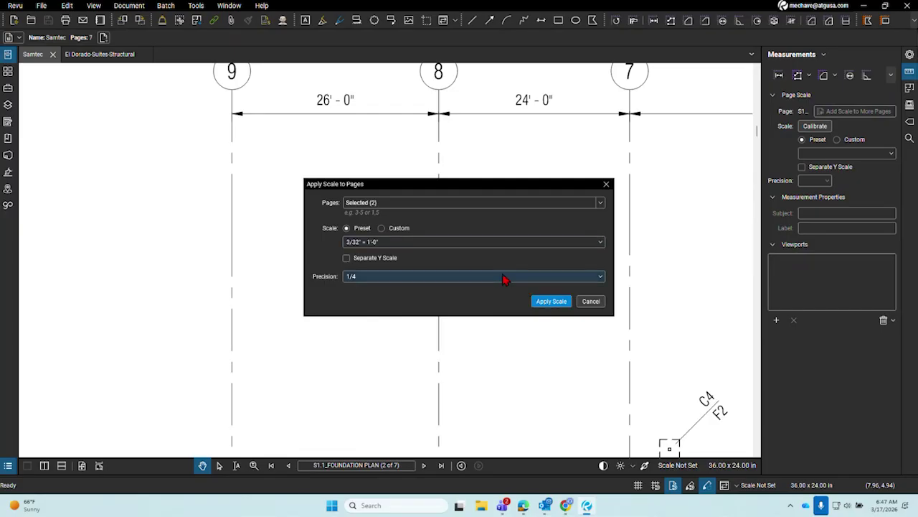
{"action": "left_click", "coordinate": [503, 279]}
{"action": "left_click", "coordinate": [524, 337]}
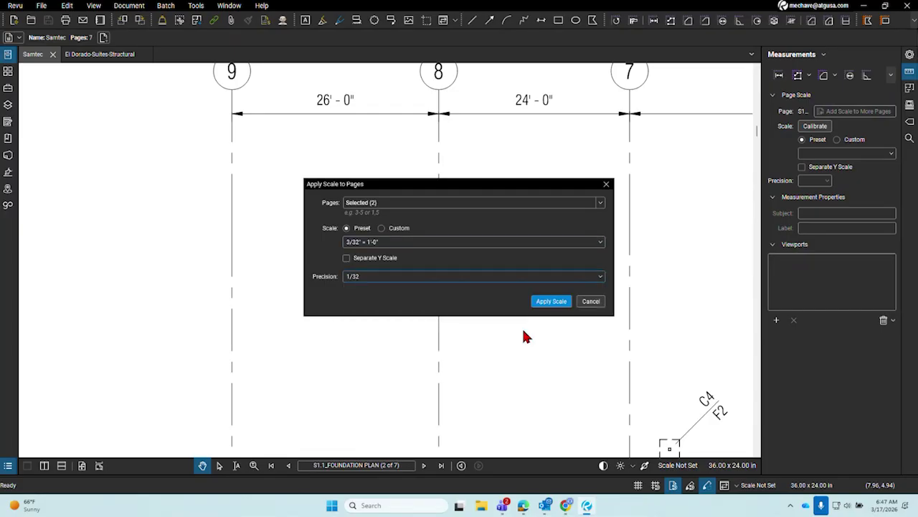
{"action": "left_click", "coordinate": [552, 301]}
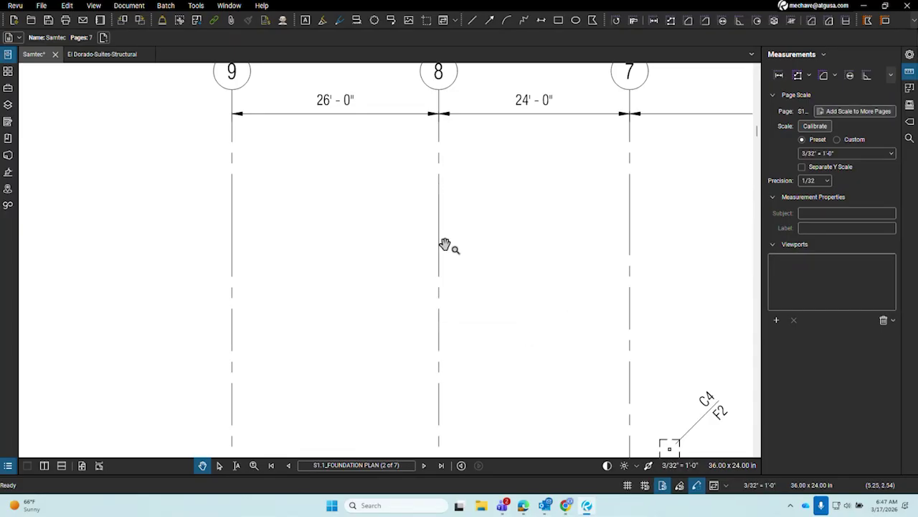
Measure the lengths between gridlines 9 and 8 and between gridlines 8 and 7 along the Foundation Plan's upper edge.
{"action": "left_click", "coordinate": [655, 22]}
{"action": "left_click", "coordinate": [232, 206]}
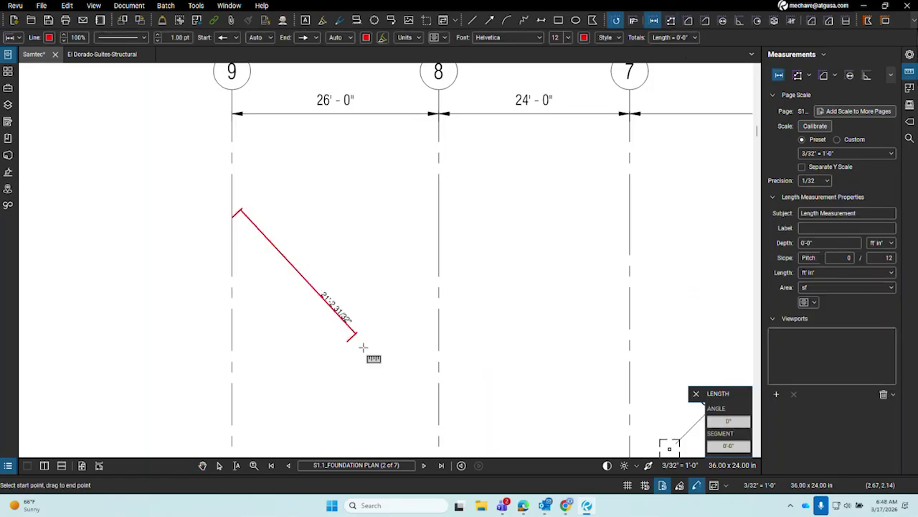
{"action": "left_click", "coordinate": [438, 217]}
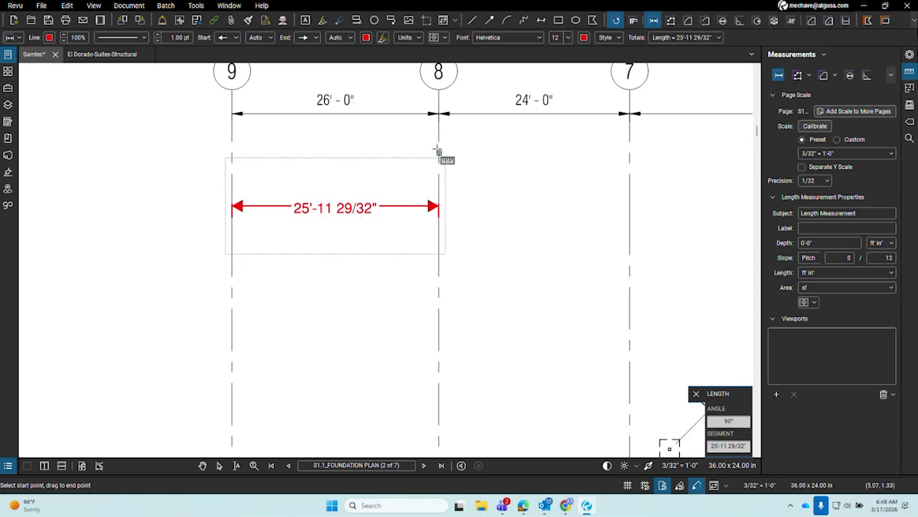
{"action": "left_click", "coordinate": [438, 125]}
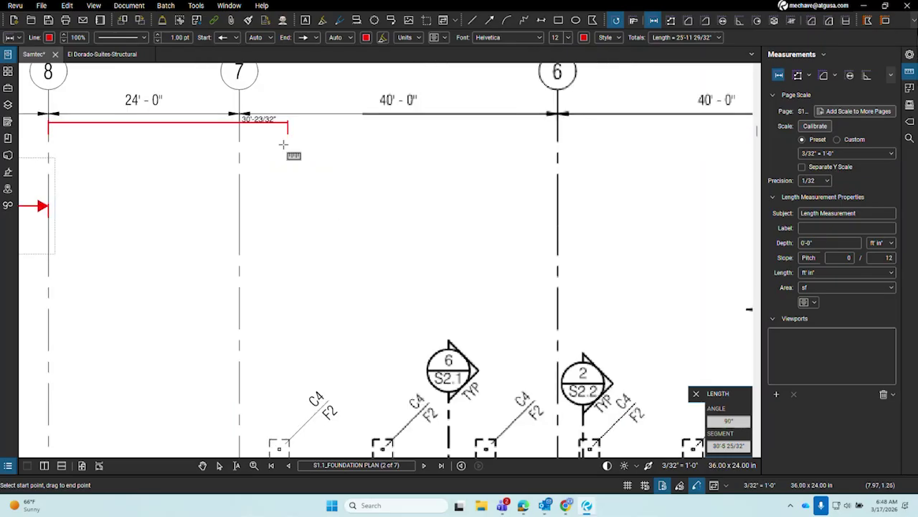
{"action": "left_click", "coordinate": [238, 134]}
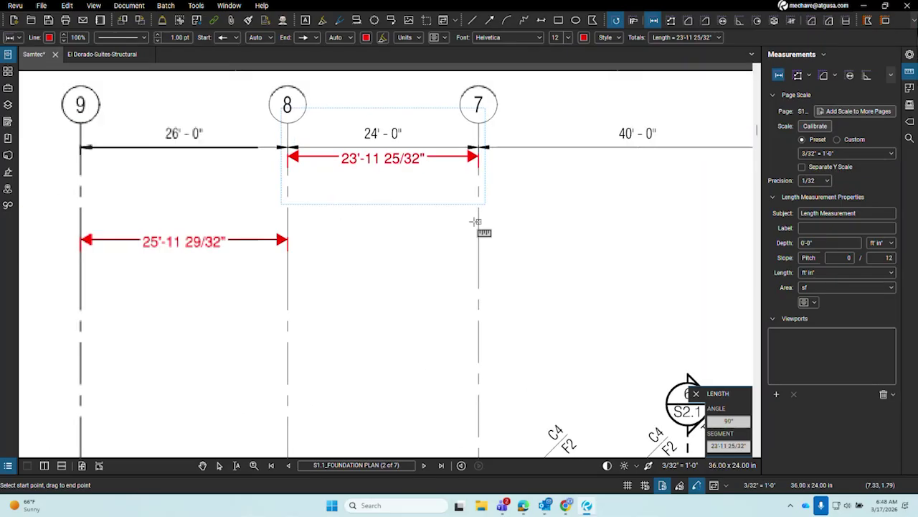
{"action": "left_click", "coordinate": [395, 135]}
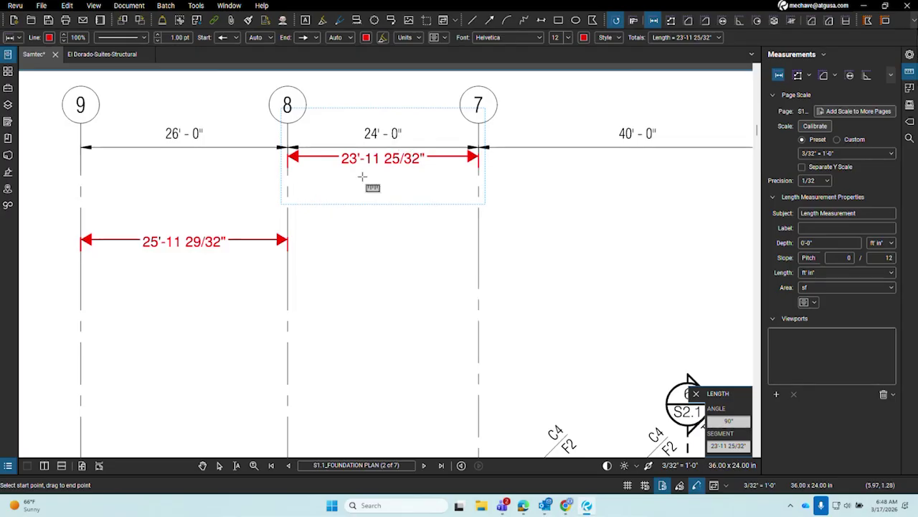
Measure the lengths between gridlines 7 and 6 and between gridlines 6 and 5 on the Foundation Plan.
{"action": "scroll", "coordinate": [542, 209], "scroll_direction": "right", "scroll_amount": 3}
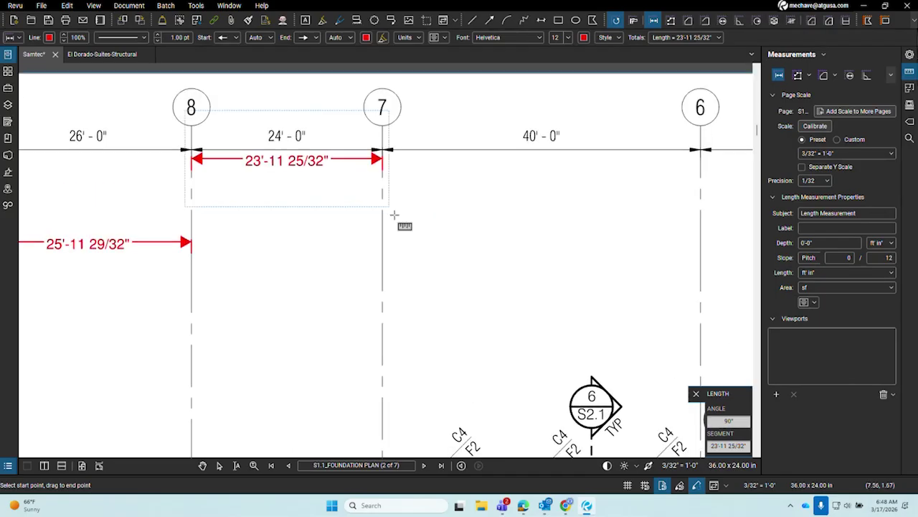
{"action": "left_click_drag", "start_coordinate": [383, 207], "coordinate": [707, 221]}
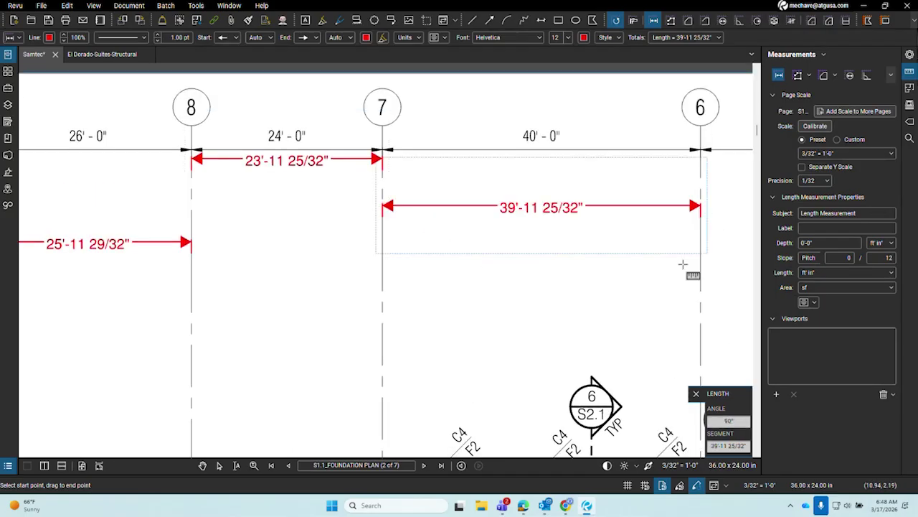
{"action": "scroll", "coordinate": [646, 273], "scroll_direction": "right", "scroll_amount": 3}
{"action": "left_click", "coordinate": [474, 214]}
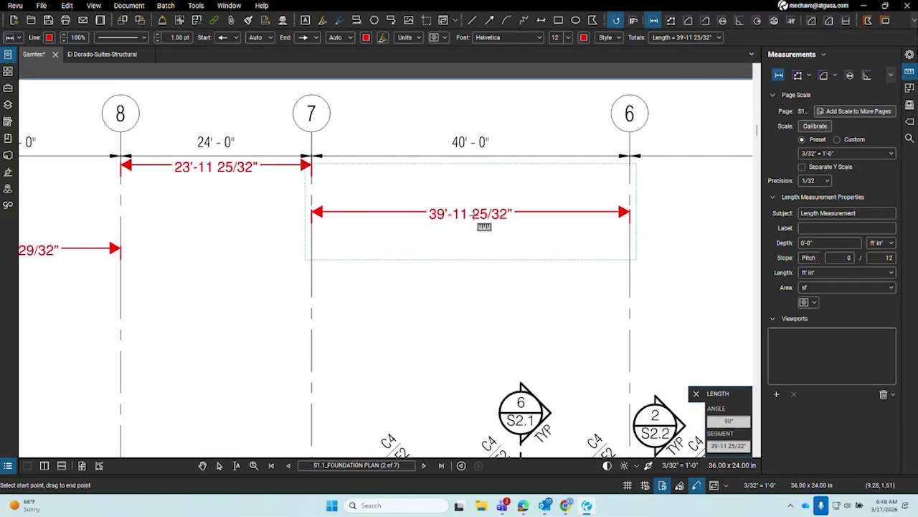
{"action": "left_click", "coordinate": [474, 215]}
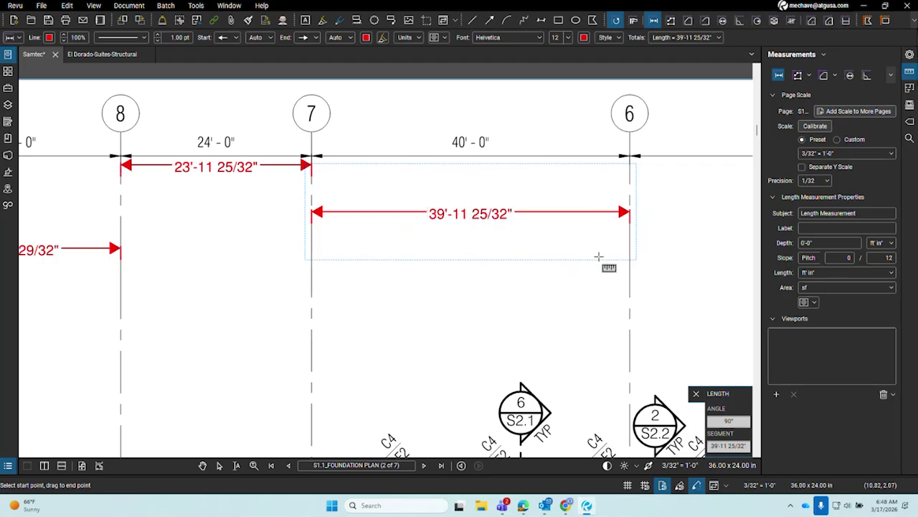
{"action": "scroll", "coordinate": [446, 223], "scroll_direction": "right", "scroll_amount": 5}
{"action": "left_click", "coordinate": [461, 188]}
{"action": "left_click_drag", "start_coordinate": [598, 307], "coordinate": [322, 234]}
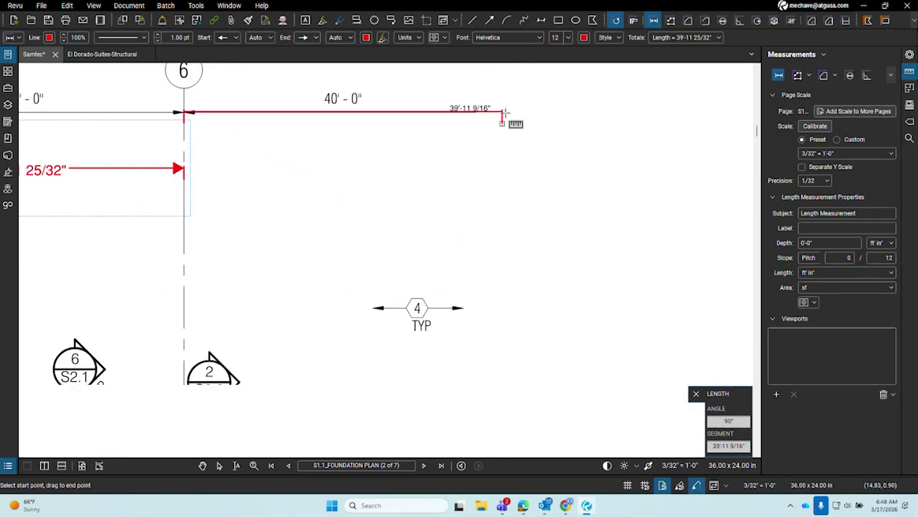
{"action": "left_click", "coordinate": [504, 112]}
{"action": "left_click", "coordinate": [446, 132]}
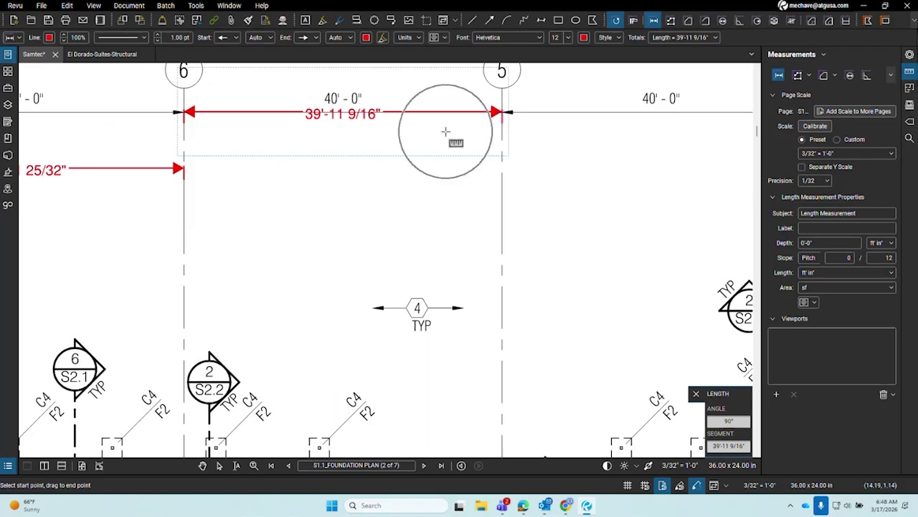
Coarsen the page's measurement precision through 1/4 and 1/2 to 1, checking the length measurements against the printed dimensions.
{"action": "left_click", "coordinate": [814, 180]}
{"action": "left_click", "coordinate": [811, 222]}
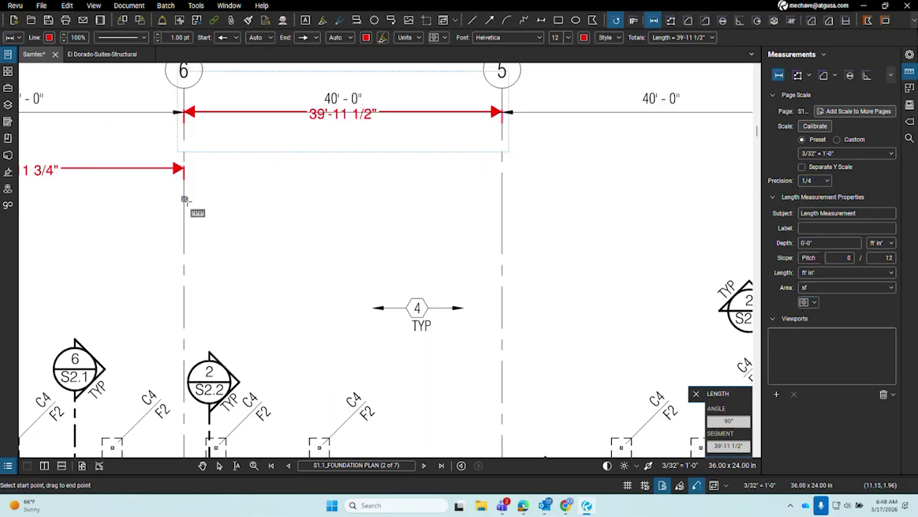
{"action": "left_click", "coordinate": [814, 181]}
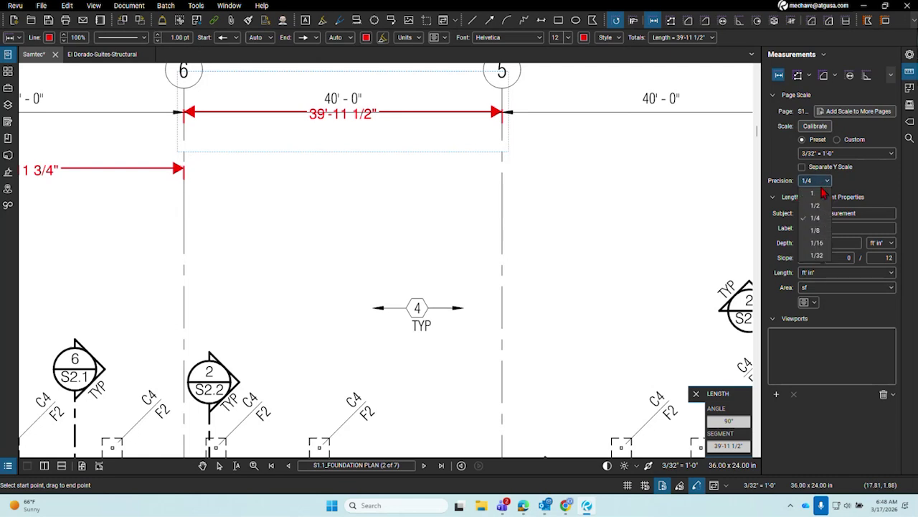
{"action": "left_click", "coordinate": [816, 207]}
{"action": "left_click", "coordinate": [815, 180]}
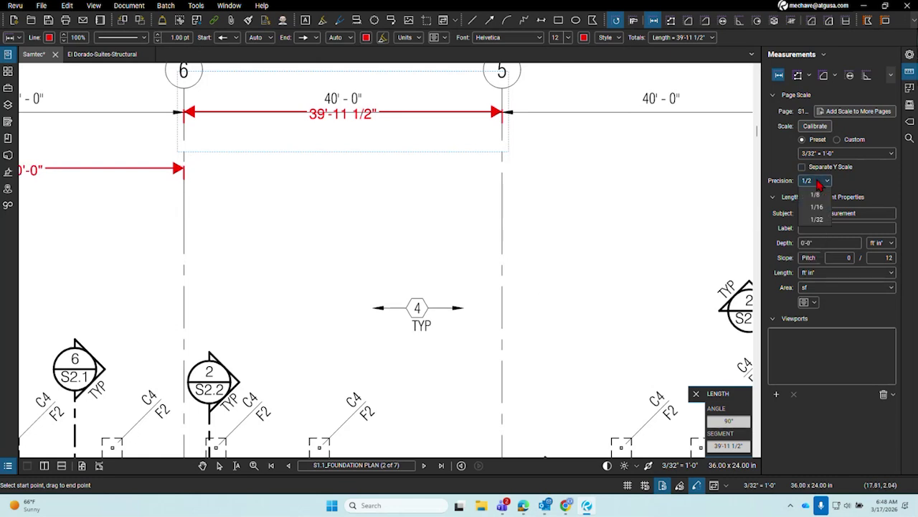
{"action": "left_click", "coordinate": [812, 194]}
{"action": "left_click_drag", "start_coordinate": [323, 242], "coordinate": [693, 250]}
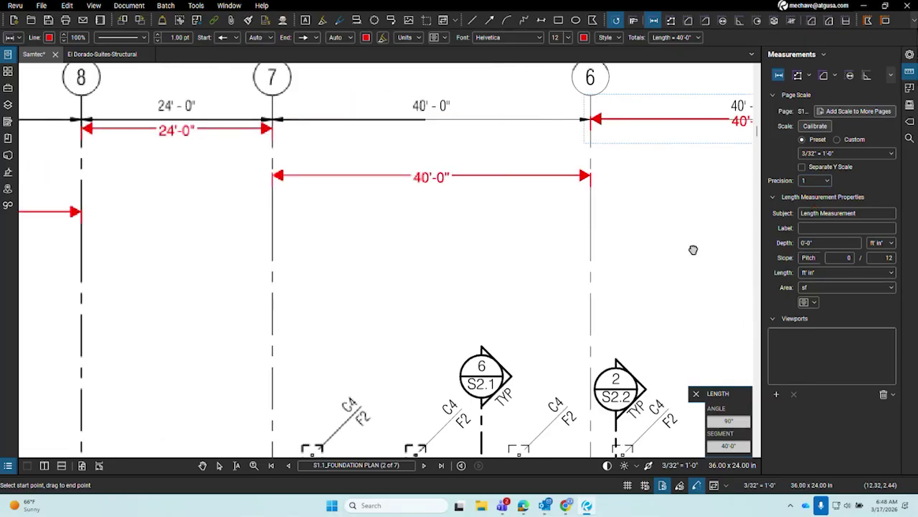
{"action": "scroll", "coordinate": [454, 251], "scroll_direction": "down", "scroll_amount": 3}
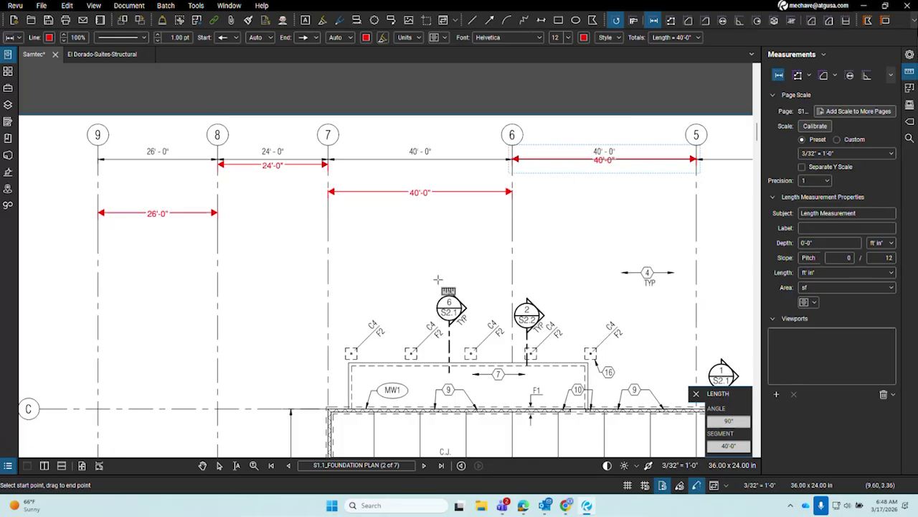
Leave the Length tool and compare the red measurements with the printed grid dimensions between gridlines 9 and 5.
{"action": "key", "text": "Escape"}
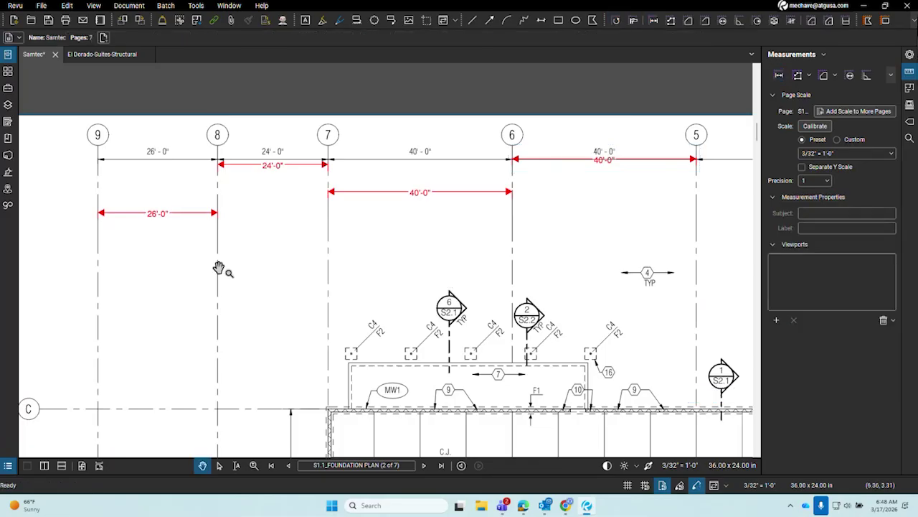
{"action": "left_click_drag", "start_coordinate": [240, 218], "coordinate": [372, 228]}
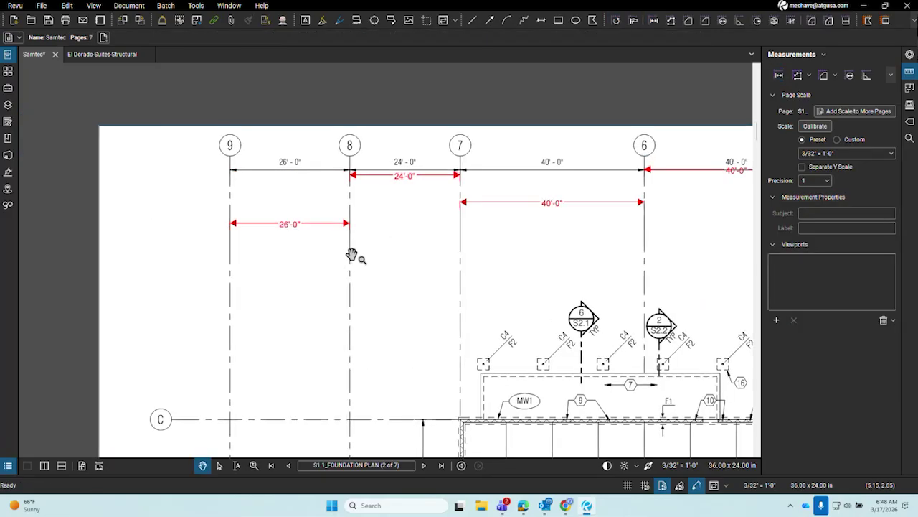
{"action": "key", "text": "ctrl"}
{"action": "key", "text": "ctrl"}
{"action": "key", "text": "ctrl"}
{"action": "key", "text": "ctrl"}
{"action": "mouse_move", "coordinate": [538, 311]}
{"action": "left_mouse_down"}
{"action": "mouse_move", "coordinate": [557, 205]}
{"action": "mouse_move", "coordinate": [549, 266]}
{"action": "left_mouse_up"}
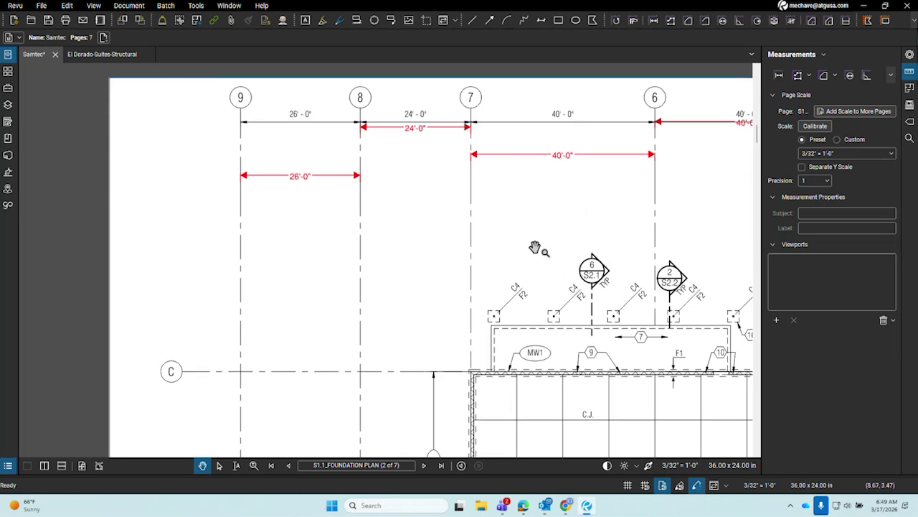
{"action": "left_click_drag", "start_coordinate": [543, 238], "coordinate": [477, 231]}
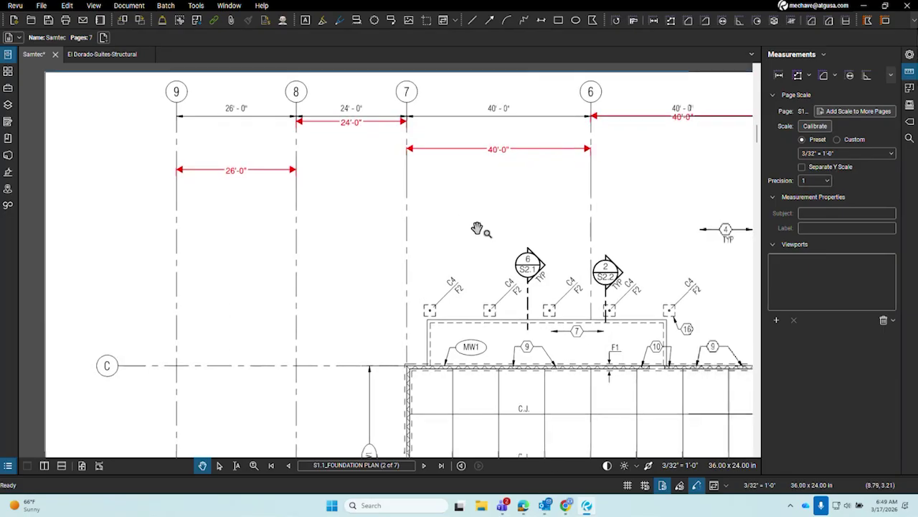
{"action": "left_click", "coordinate": [617, 154]}
{"action": "left_click", "coordinate": [618, 154]}
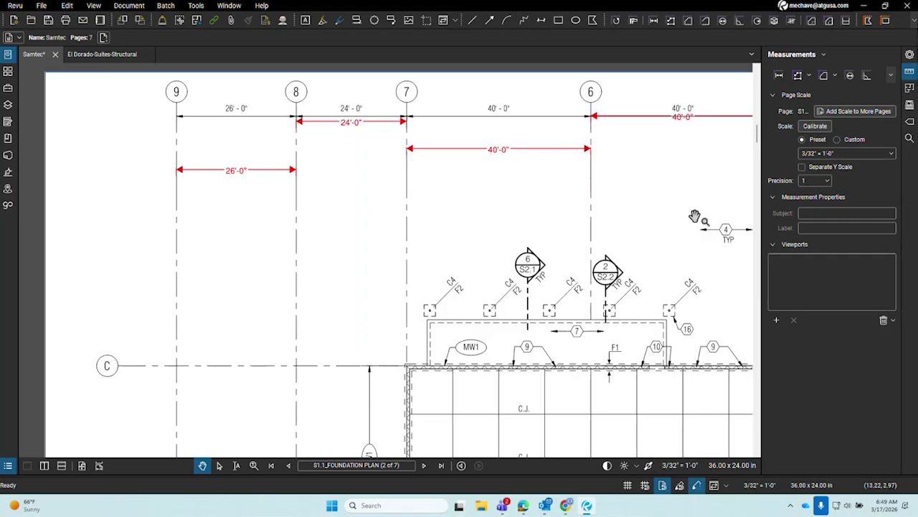
{"action": "left_click_drag", "start_coordinate": [696, 217], "coordinate": [611, 267]}
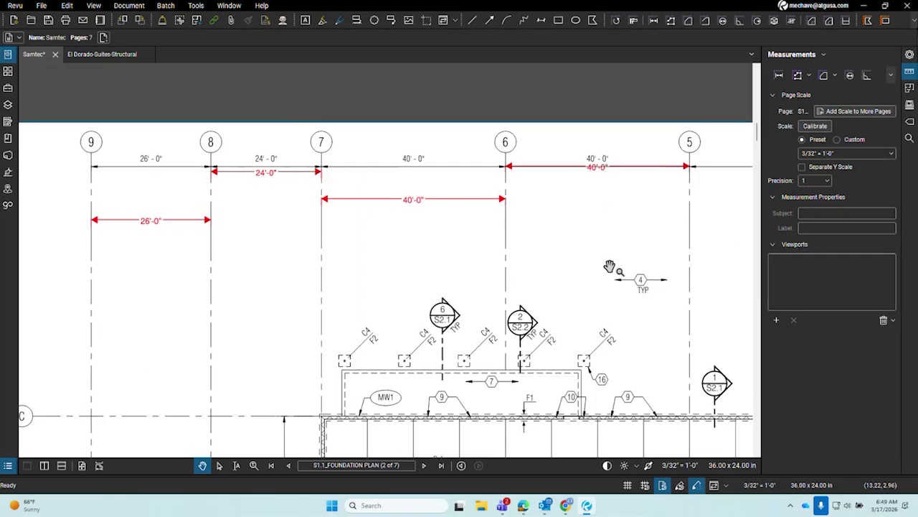
Delete the four length measurements between gridlines 9 and 5.
{"action": "left_click", "coordinate": [219, 465]}
{"action": "mouse_move", "coordinate": [66, 141]}
{"action": "left_mouse_down"}
{"action": "mouse_move", "coordinate": [279, 197]}
{"action": "mouse_move", "coordinate": [766, 280]}
{"action": "mouse_move", "coordinate": [409, 256]}
{"action": "mouse_move", "coordinate": [746, 222]}
{"action": "left_mouse_up"}
{"action": "scroll", "coordinate": [420, 264], "scroll_direction": "down", "scroll_amount": 3}
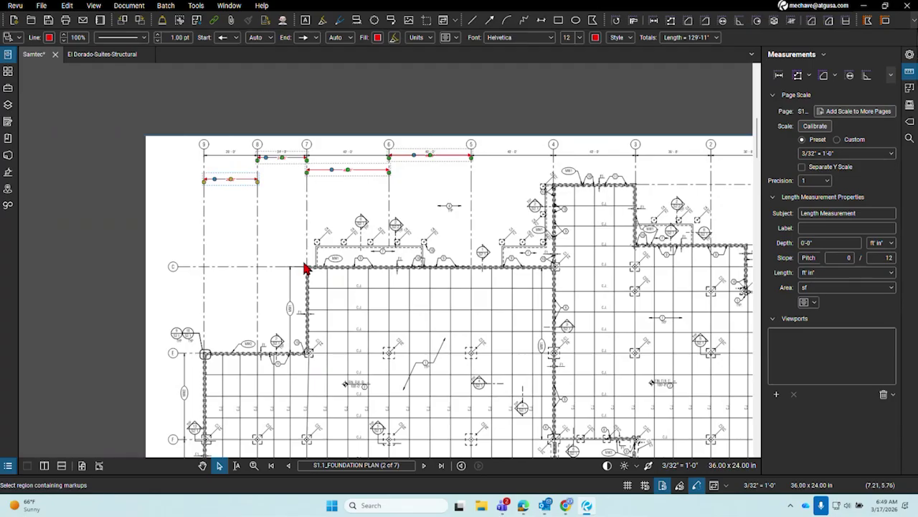
{"action": "key", "text": "Delete"}
Check the scale note under the Foundation Plan title and return to the dimensions between gridlines 9 and 6.
{"action": "left_click_drag", "start_coordinate": [410, 358], "coordinate": [289, 213]}
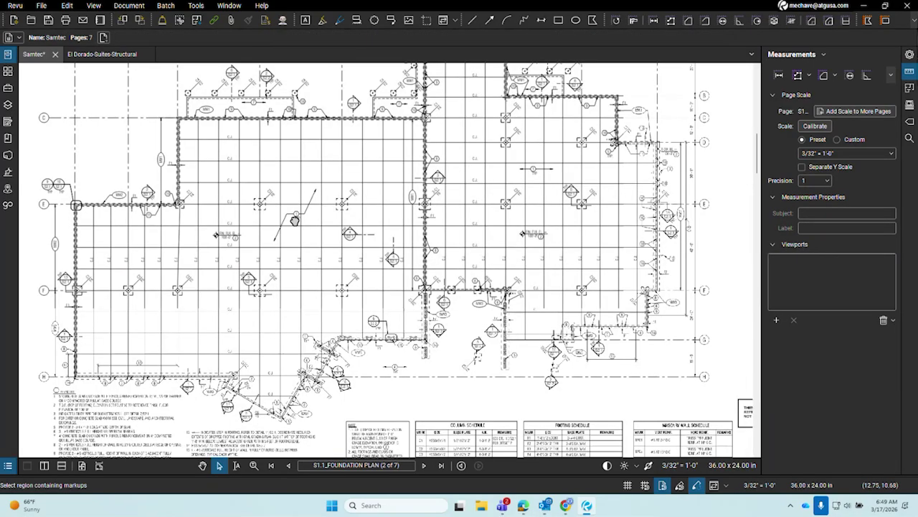
{"action": "left_click_drag", "start_coordinate": [565, 386], "coordinate": [683, 172]}
{"action": "scroll", "coordinate": [202, 252], "scroll_direction": "up", "scroll_amount": 3}
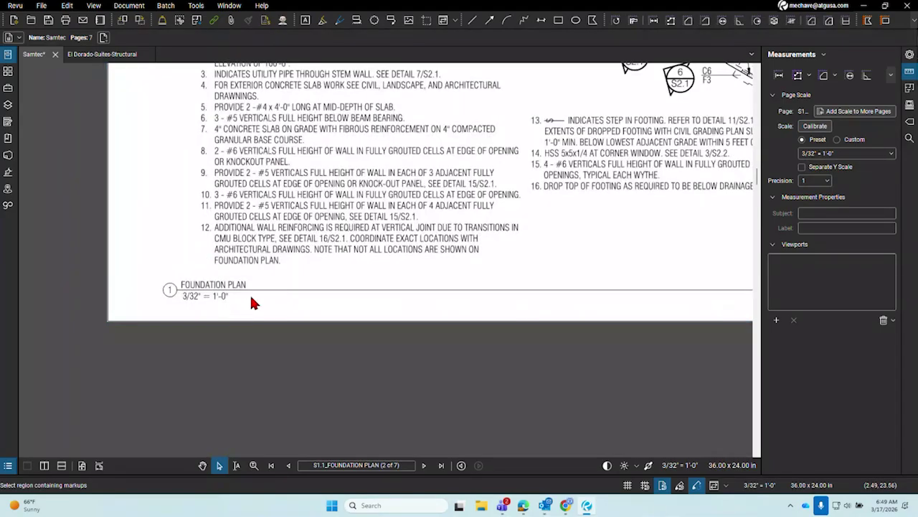
{"action": "scroll", "coordinate": [250, 293], "scroll_direction": "down", "scroll_amount": 4}
{"action": "scroll", "coordinate": [363, 205], "scroll_direction": "up", "scroll_amount": 3}
{"action": "scroll", "coordinate": [363, 204], "scroll_direction": "up", "scroll_amount": 5}
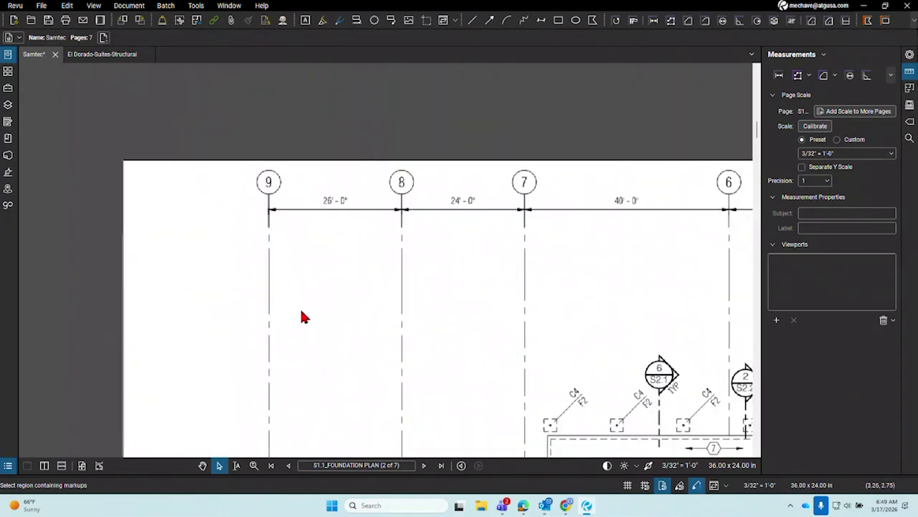
Switch the Foundation Plan's page scale to custom and start calibrating it by picking the span between gridlines 9 and 8.
{"action": "left_click", "coordinate": [257, 241]}
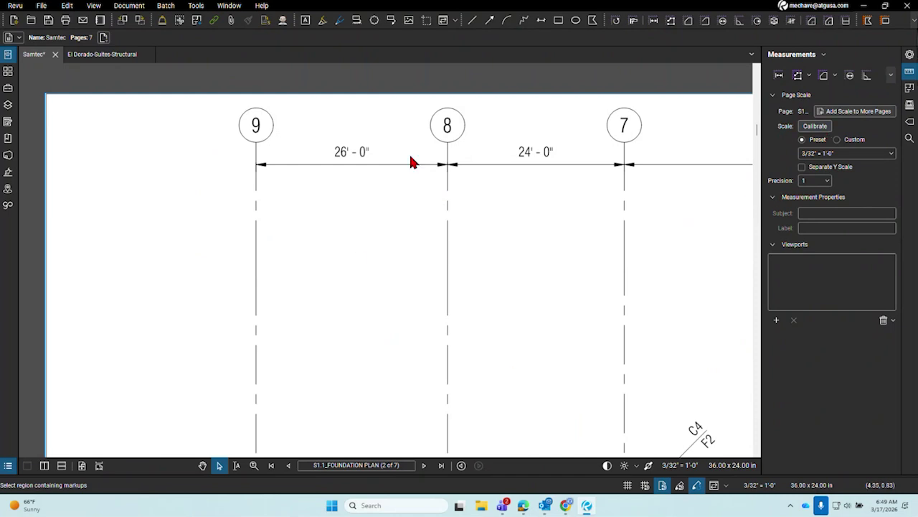
{"action": "left_click_drag", "start_coordinate": [564, 301], "coordinate": [518, 273]}
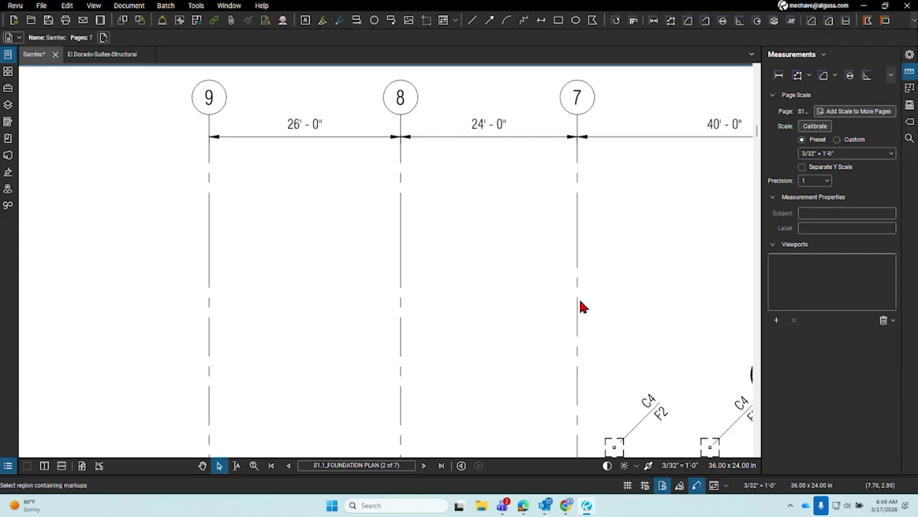
{"action": "left_click", "coordinate": [818, 127]}
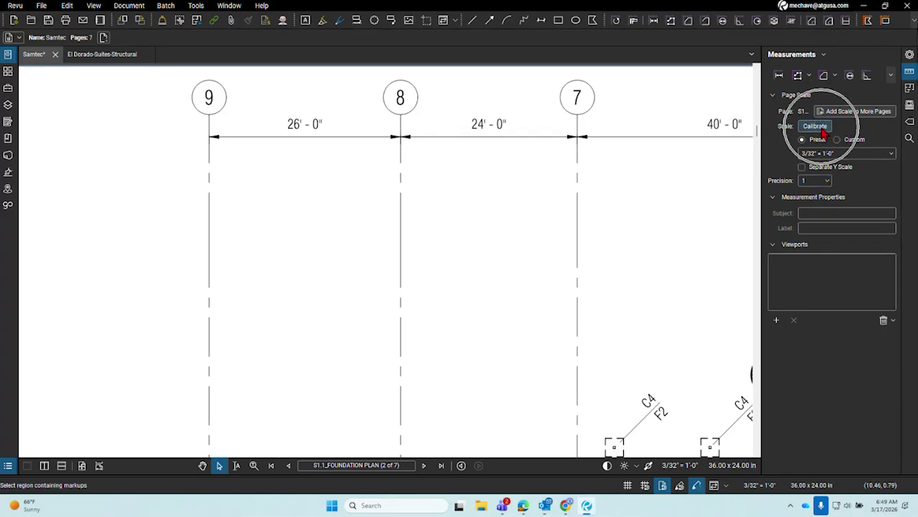
{"action": "left_click", "coordinate": [845, 143]}
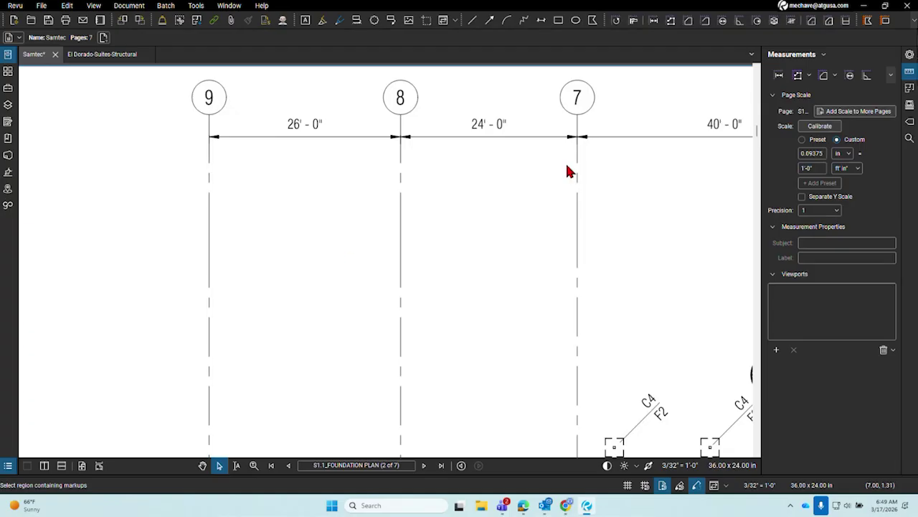
{"action": "left_click", "coordinate": [811, 127]}
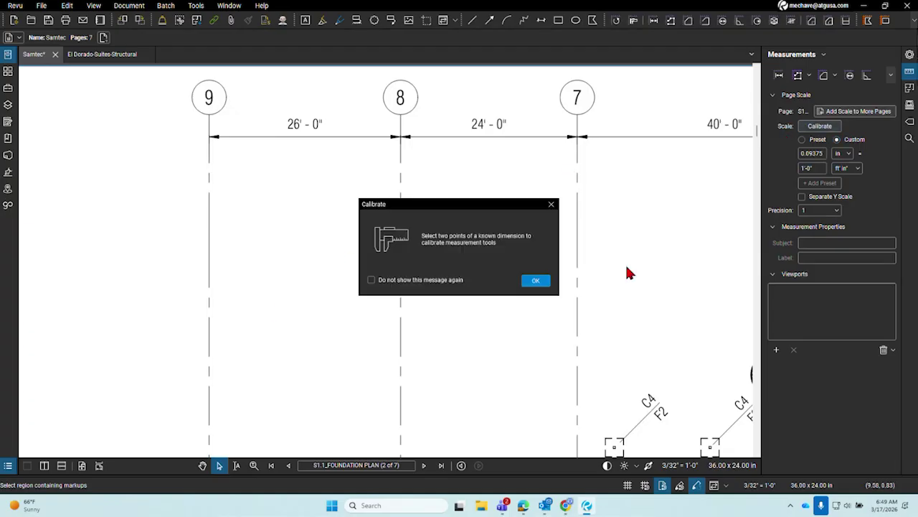
{"action": "left_click", "coordinate": [536, 280]}
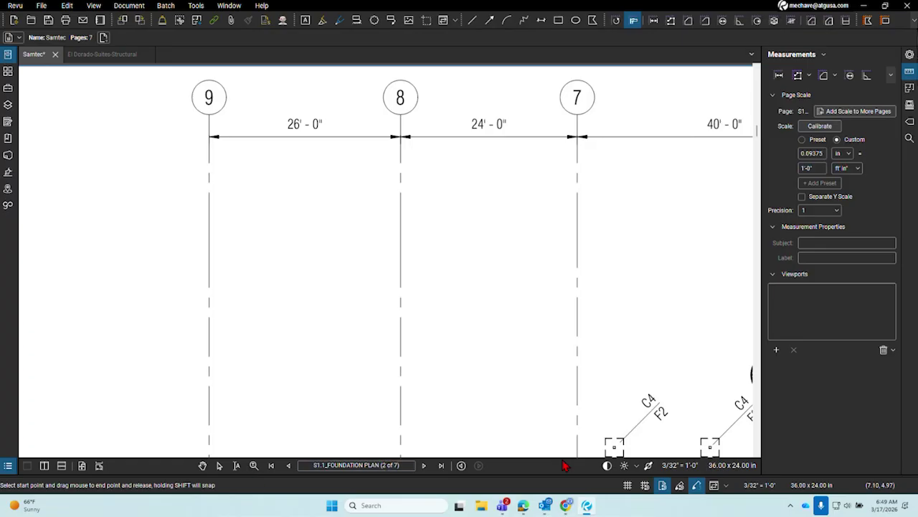
{"action": "left_click_drag", "start_coordinate": [209, 208], "coordinate": [400, 212]}
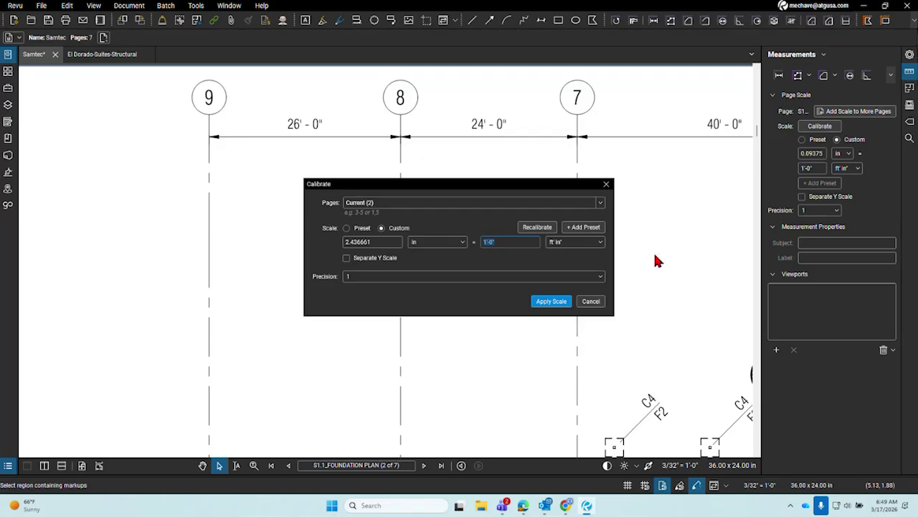
Set the known calibration distance to 26'-0" and apply the scale to the current page.
{"action": "left_click", "coordinate": [489, 245]}
{"action": "key", "text": "BackSpace"}
{"action": "key", "text": "BackSpace"}
{"action": "type", "text": "26"}
{"action": "left_click", "coordinate": [563, 303]}
{"action": "scroll", "coordinate": [423, 306], "scroll_direction": "down", "scroll_amount": 3}
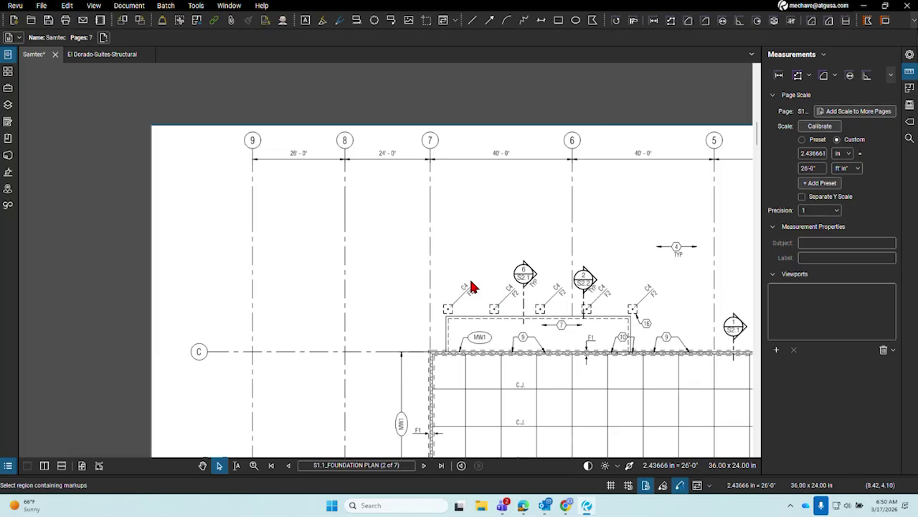
Review the page range options for applying the calibrated scale to more pages, and leave without applying it.
{"action": "left_click_drag", "start_coordinate": [471, 263], "coordinate": [406, 208]}
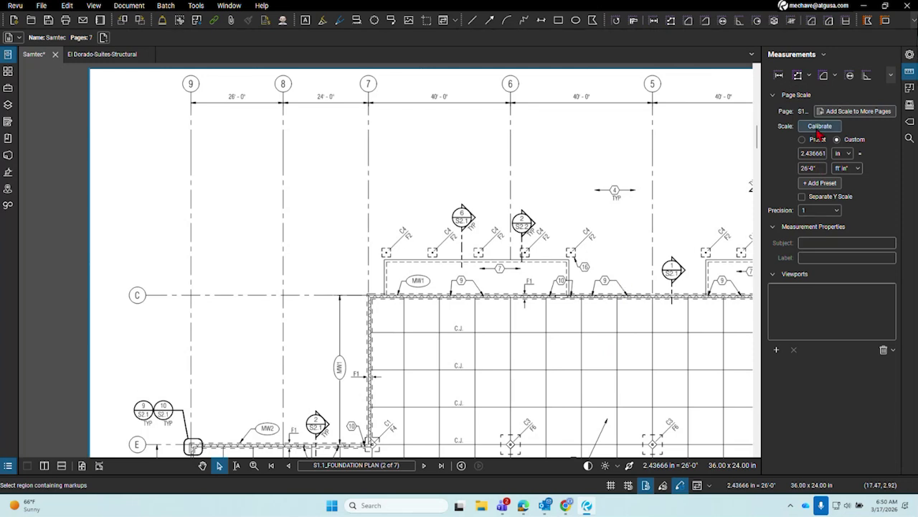
{"action": "left_click", "coordinate": [853, 119]}
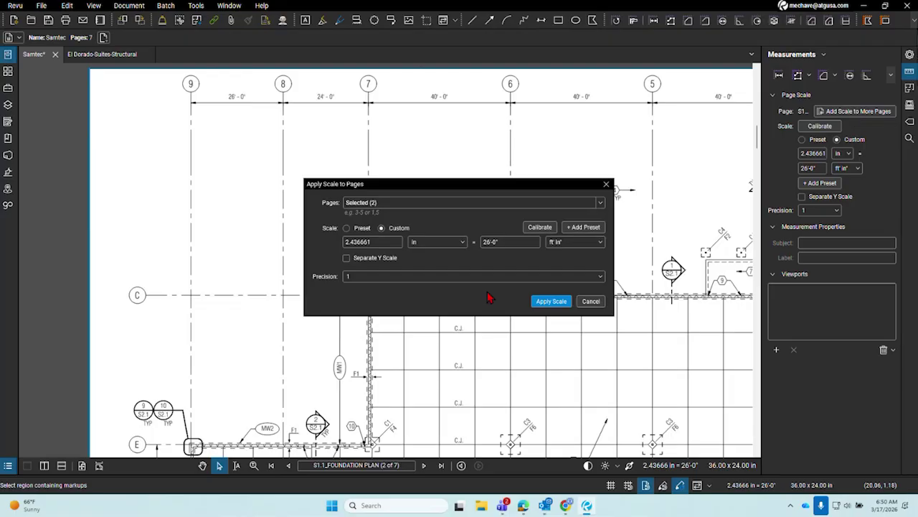
{"action": "left_click", "coordinate": [356, 215]}
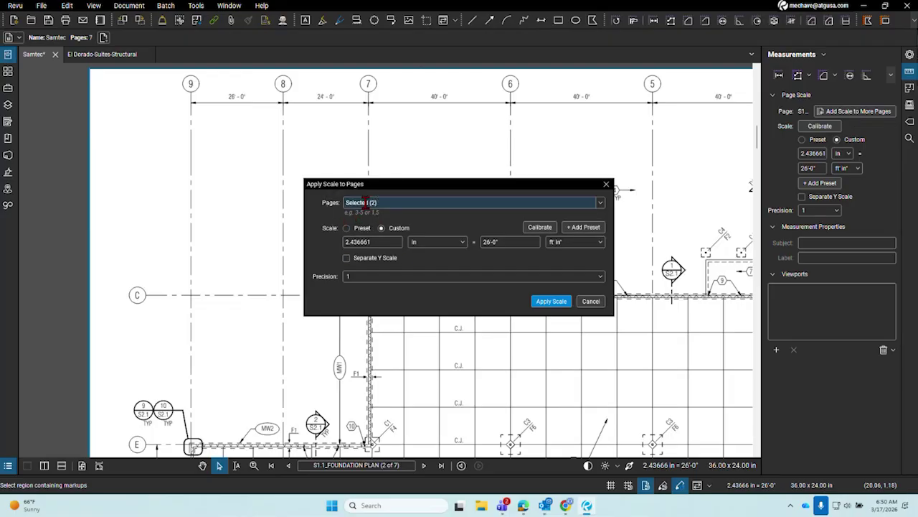
{"action": "left_click", "coordinate": [601, 203]}
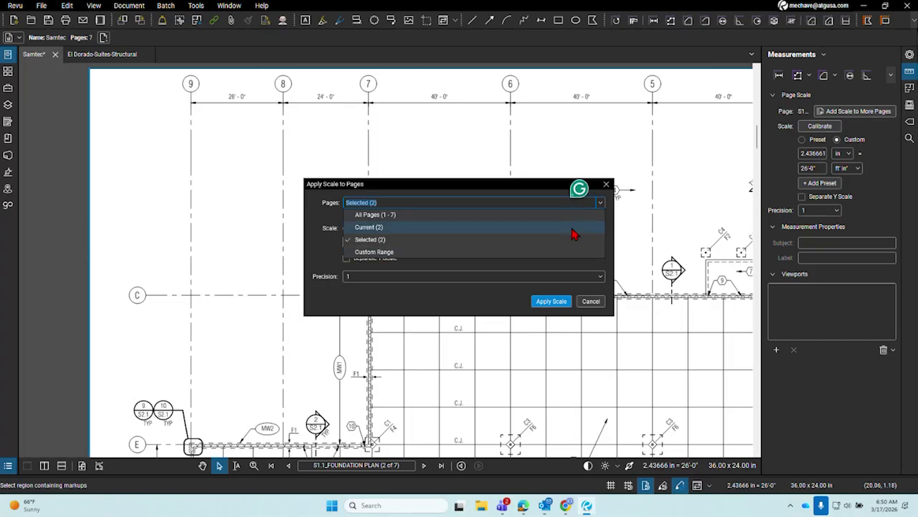
{"action": "left_click", "coordinate": [595, 305]}
{"action": "left_click", "coordinate": [596, 305]}
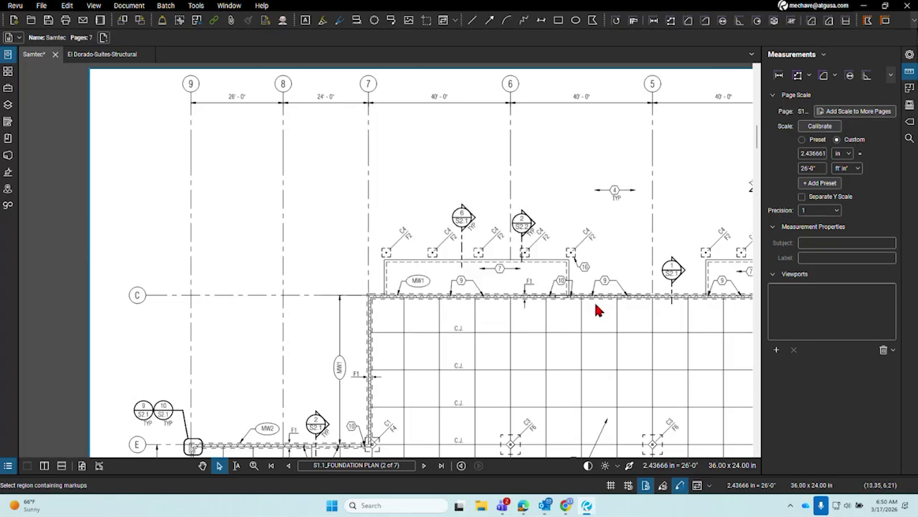
Show the page thumbnails in three columns with the page scale listed under each page label.
{"action": "left_click", "coordinate": [8, 72]}
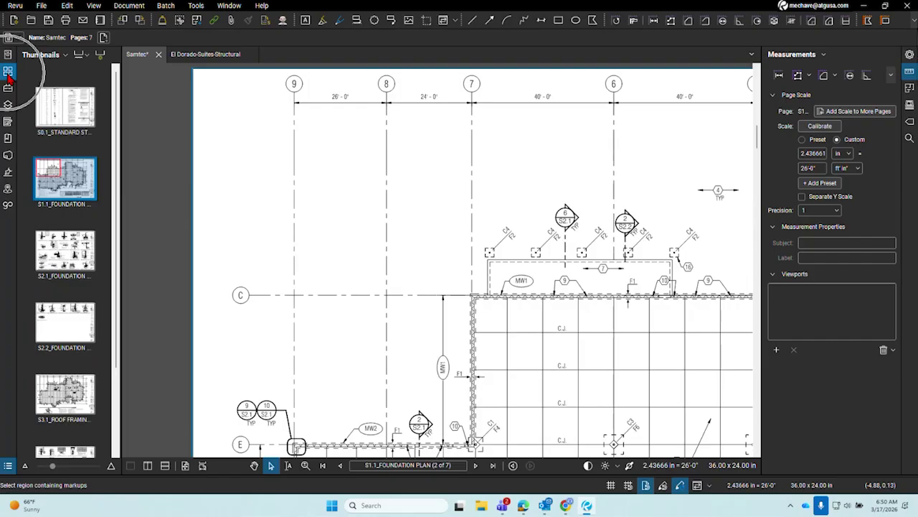
{"action": "left_click_drag", "start_coordinate": [118, 129], "coordinate": [206, 129]}
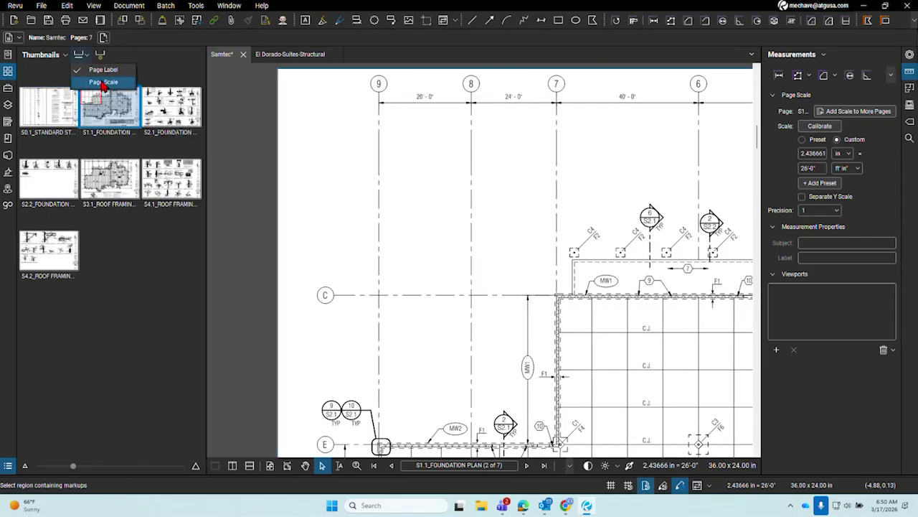
{"action": "left_click", "coordinate": [103, 82]}
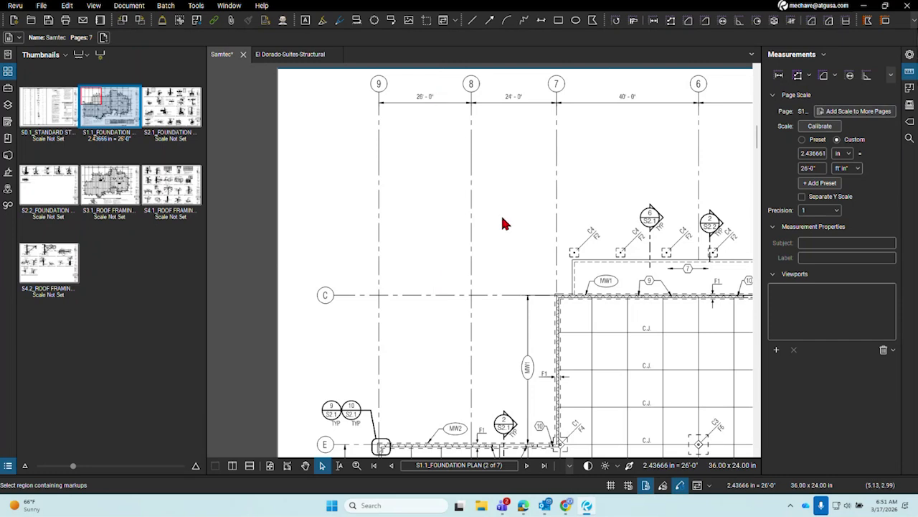
Disable line weights while magnifying the dimension arrow at gridline 9, and examine the thinned grid and dimension lines.
{"action": "scroll", "coordinate": [405, 112], "scroll_direction": "up", "scroll_amount": 5}
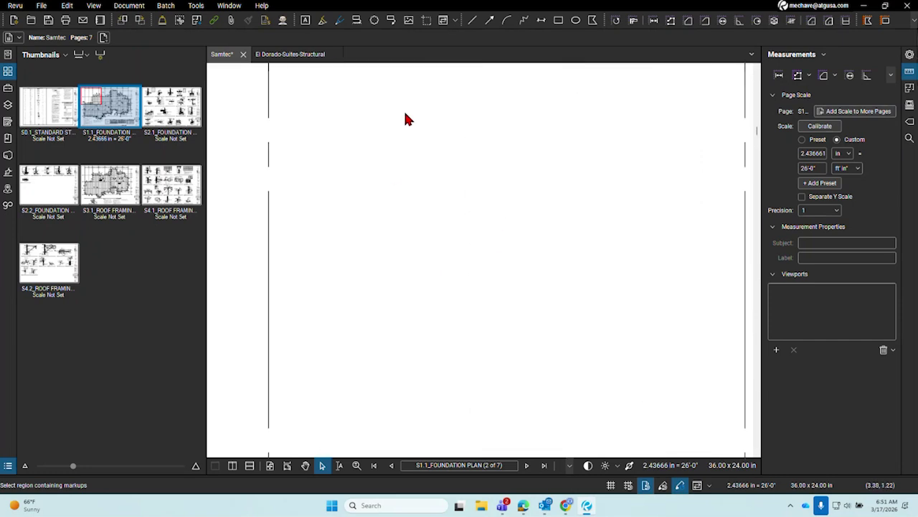
{"action": "scroll", "coordinate": [352, 341], "scroll_direction": "up", "scroll_amount": 2}
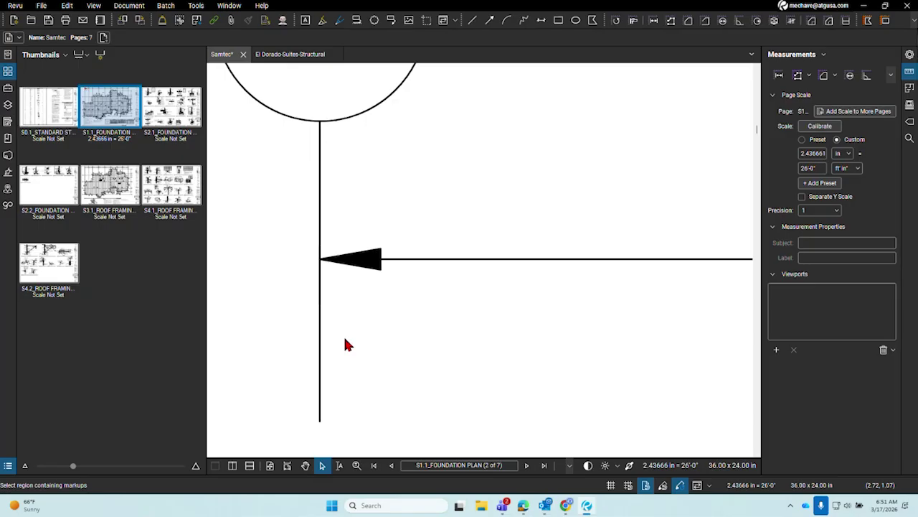
{"action": "scroll", "coordinate": [346, 340], "scroll_direction": "up", "scroll_amount": 3}
{"action": "key", "text": "ctrl"}
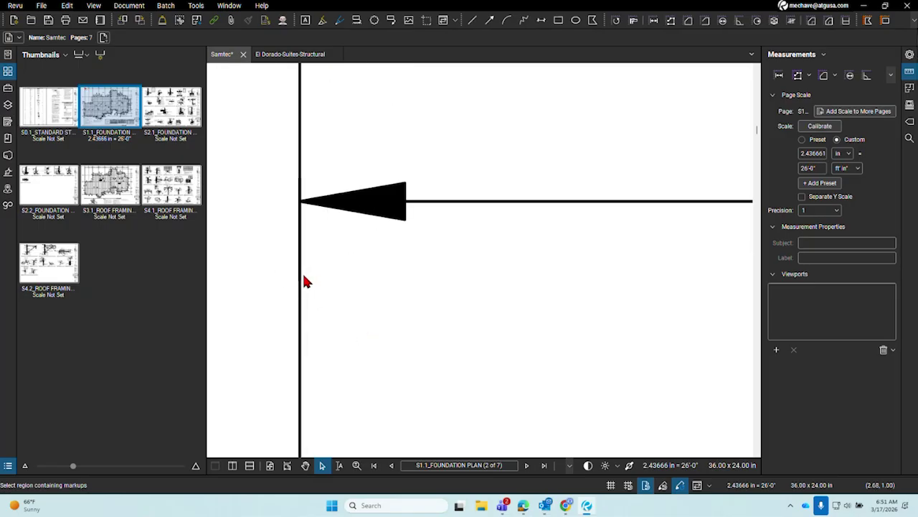
{"action": "key", "text": "ctrl"}
{"action": "left_click", "coordinate": [629, 465]}
{"action": "left_click", "coordinate": [300, 319]}
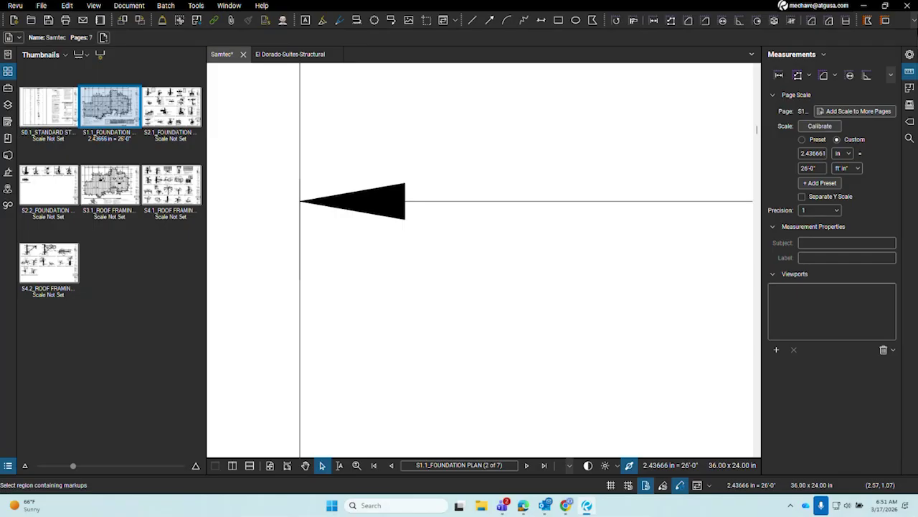
{"action": "scroll", "coordinate": [375, 258], "scroll_direction": "down", "scroll_amount": 5}
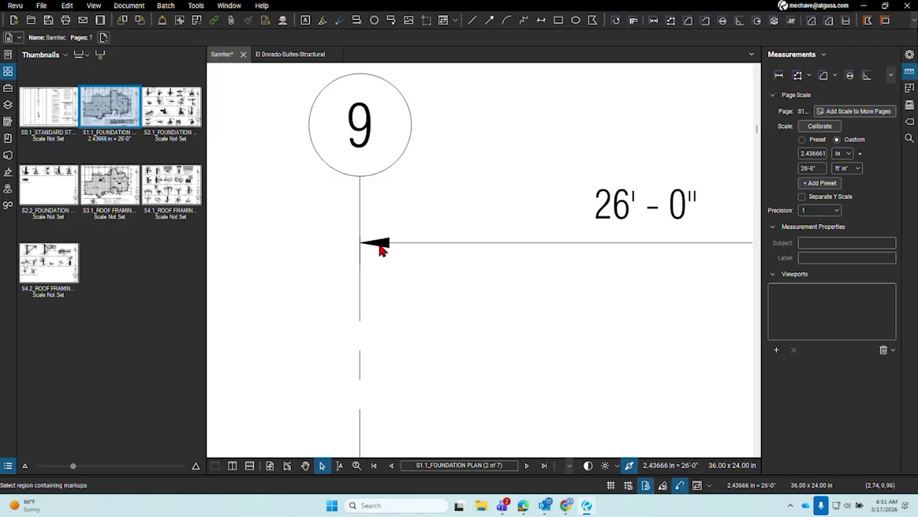
{"action": "scroll", "coordinate": [382, 246], "scroll_direction": "down", "scroll_amount": 6}
{"action": "scroll", "coordinate": [371, 244], "scroll_direction": "right", "scroll_amount": 2}
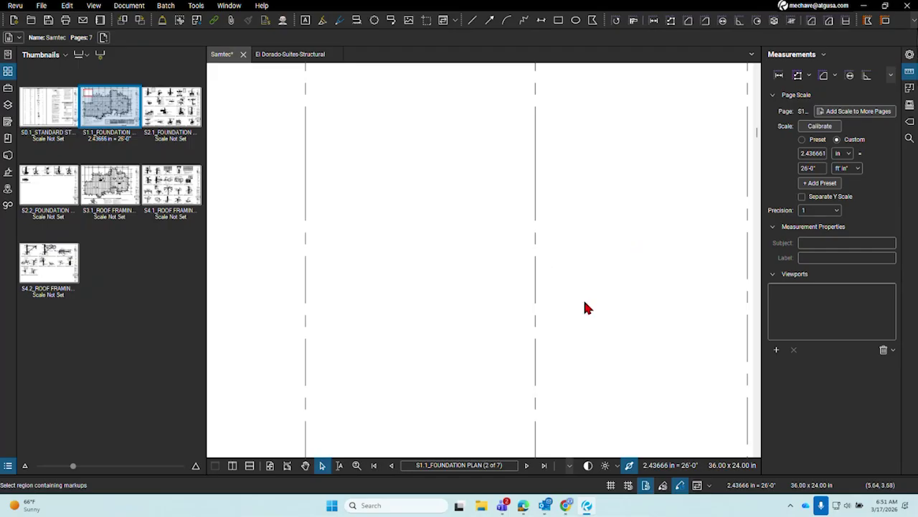
Toggle line weights on and off again, and look for the Disable Line Weights command among the menu commands.
{"action": "left_click", "coordinate": [630, 466]}
{"action": "left_click", "coordinate": [630, 466]}
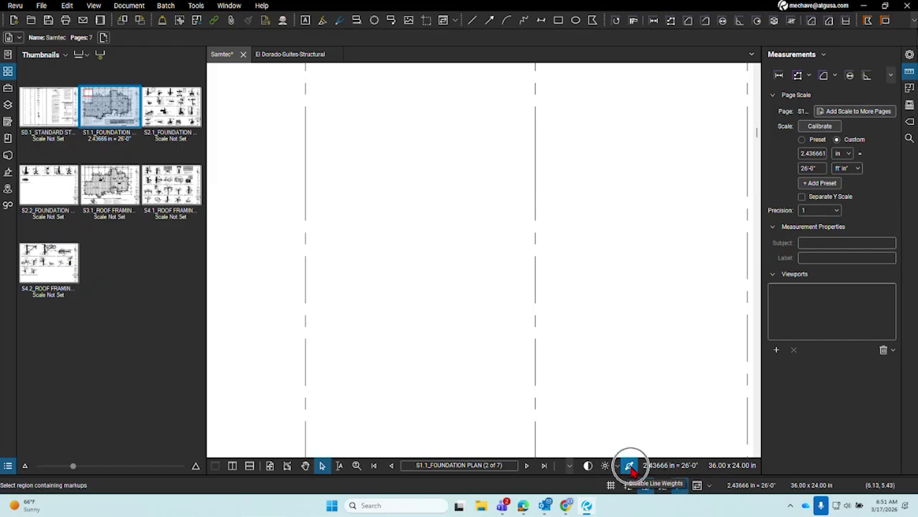
{"action": "left_click", "coordinate": [196, 6]}
{"action": "mouse_move", "coordinate": [205, 16]}
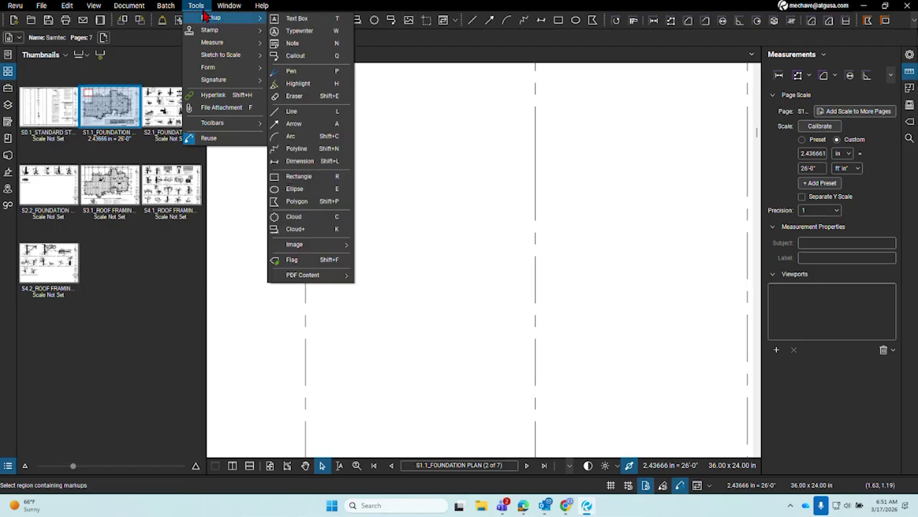
{"action": "mouse_move", "coordinate": [90, 10]}
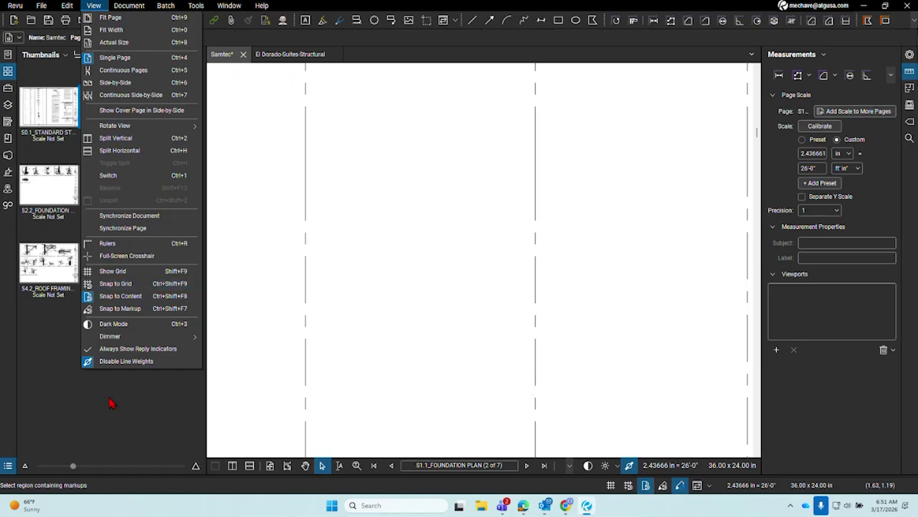
{"action": "left_click", "coordinate": [24, 8]}
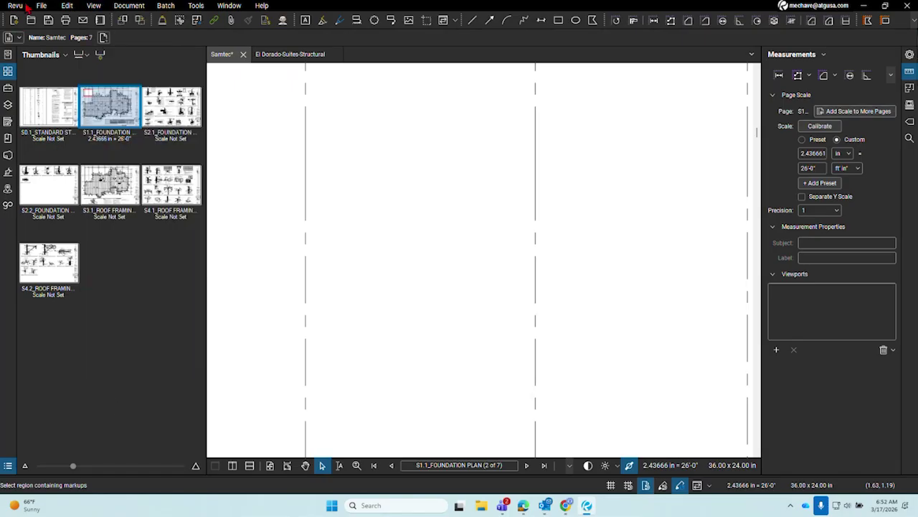
Search the keyboard shortcuts for "di" among tools and commands, select Disable Line Weights, and close the shortcut settings without assigning one.
{"action": "left_click", "coordinate": [23, 8]}
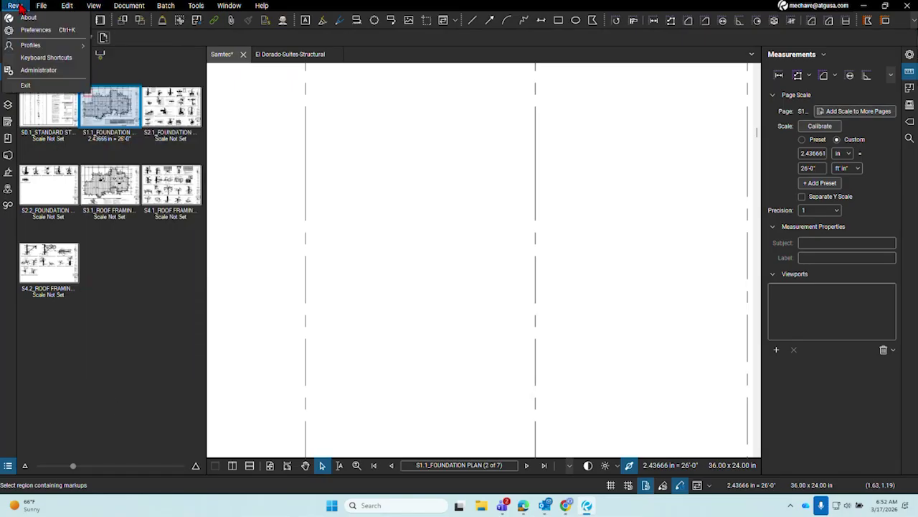
{"action": "left_click", "coordinate": [39, 58]}
{"action": "left_click", "coordinate": [428, 125]}
{"action": "type", "text": "di"}
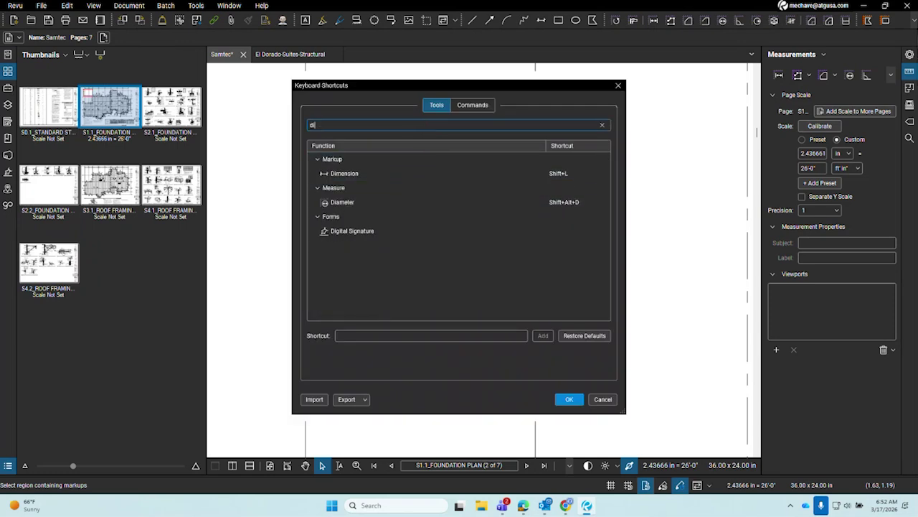
{"action": "left_click", "coordinate": [469, 106]}
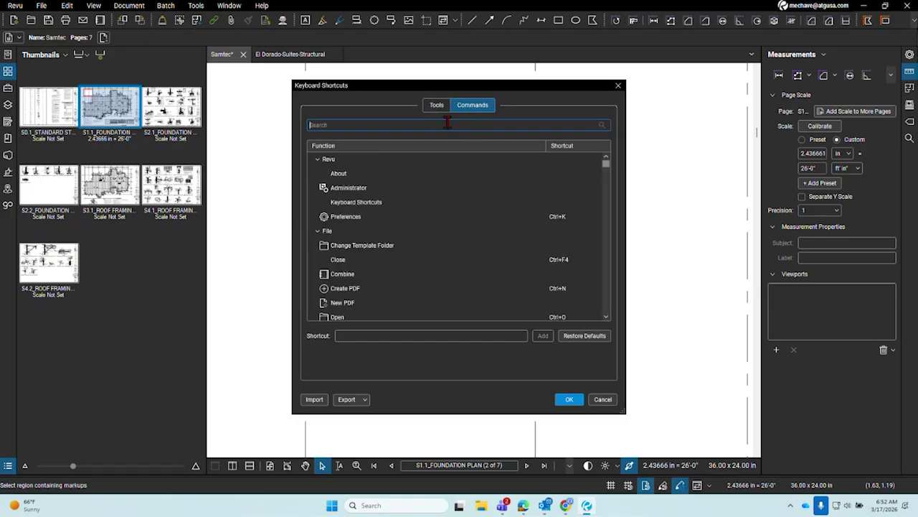
{"action": "left_click", "coordinate": [447, 123]}
{"action": "type", "text": "di"}
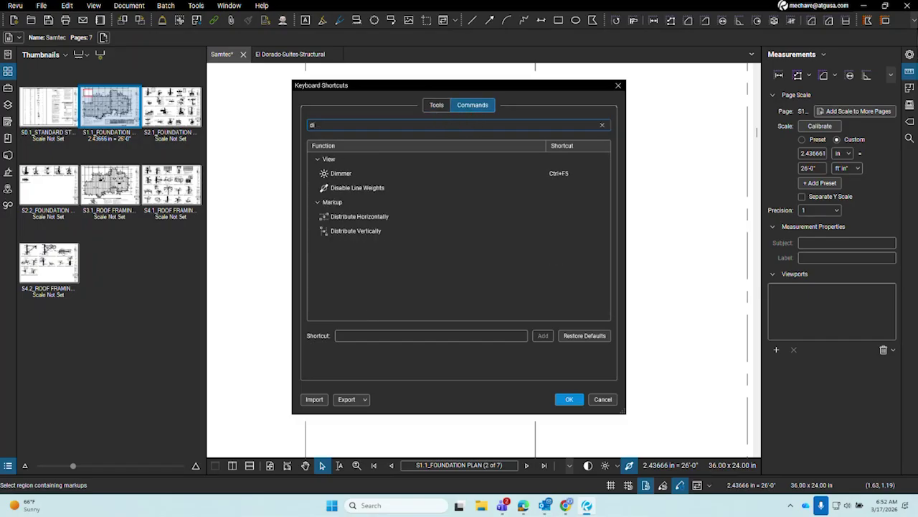
{"action": "left_click", "coordinate": [394, 191]}
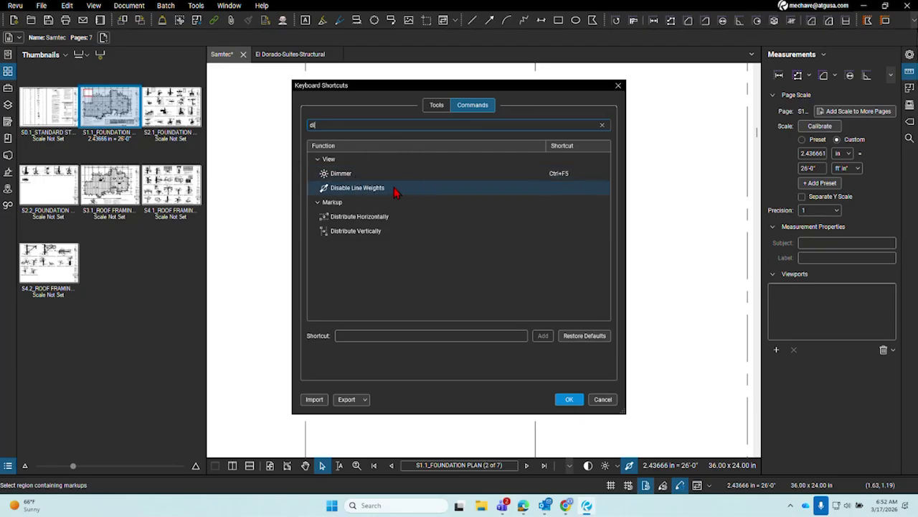
{"action": "left_click", "coordinate": [617, 85]}
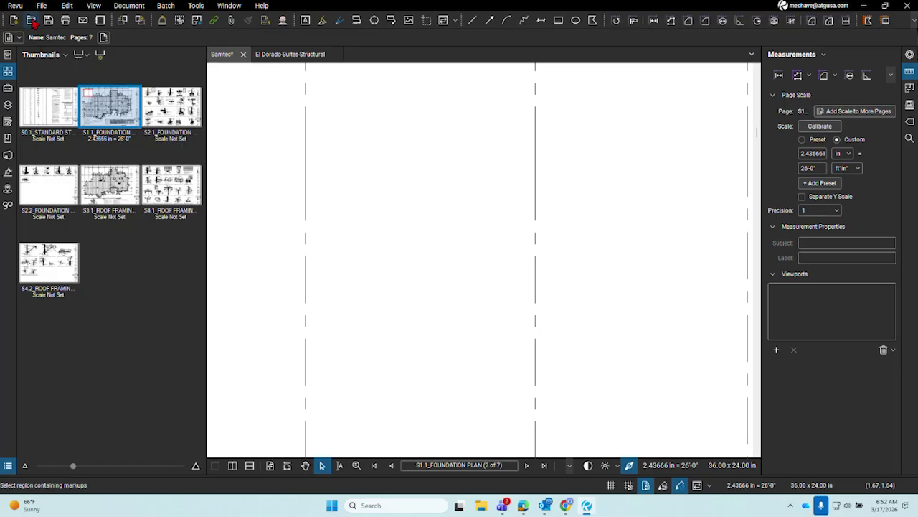
Look up Disable Line Weights among the keyboard-shortcut commands with the search text "di", check its shortcut, and close the settings.
{"action": "left_click", "coordinate": [15, 5]}
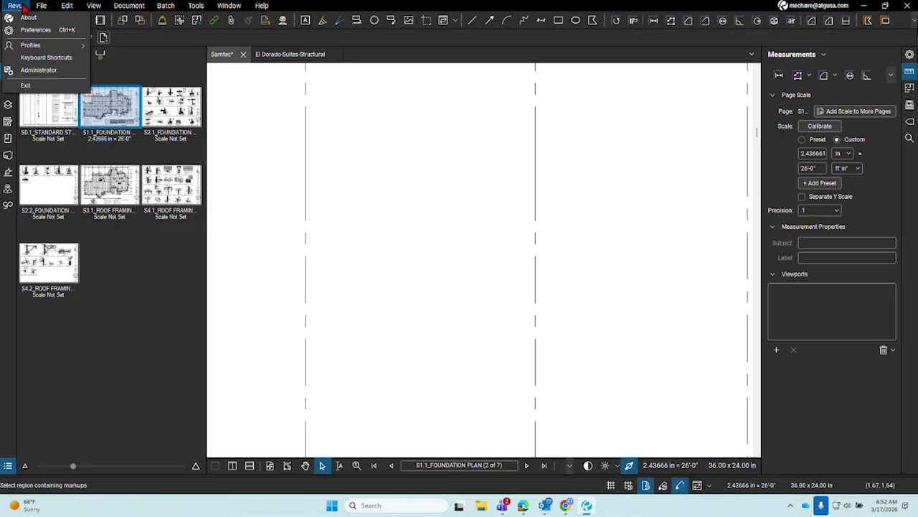
{"action": "left_click", "coordinate": [63, 66]}
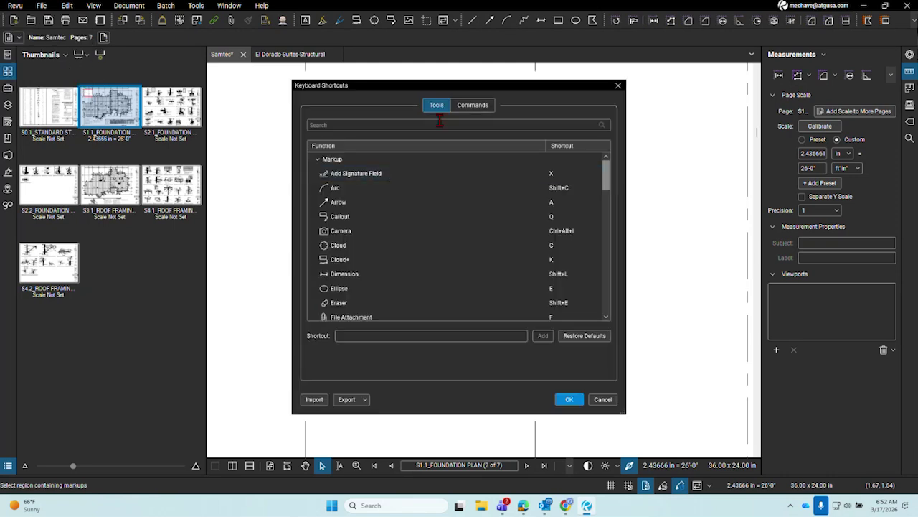
{"action": "left_click", "coordinate": [475, 108]}
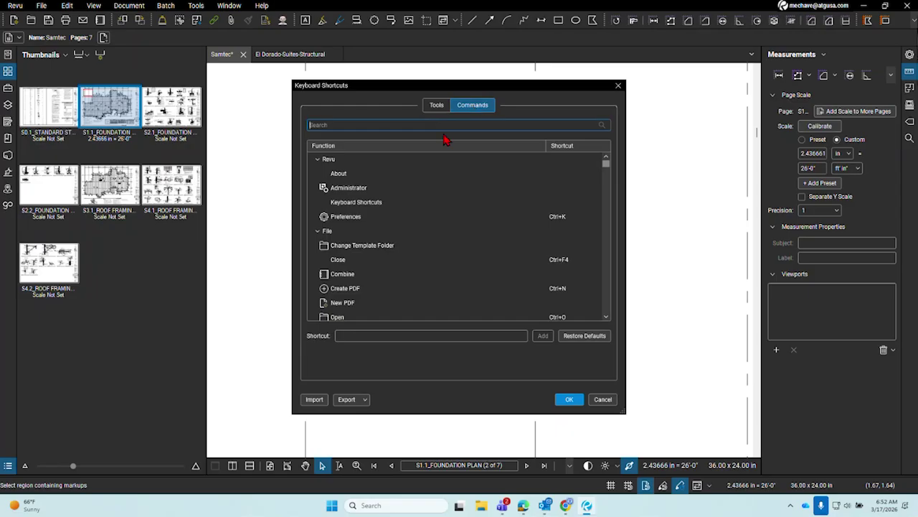
{"action": "type", "text": "di"}
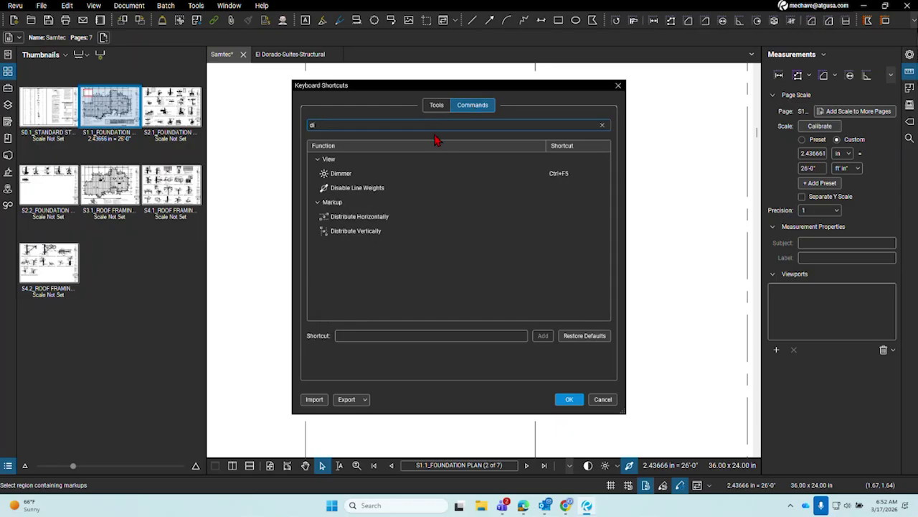
{"action": "left_click", "coordinate": [406, 193]}
{"action": "left_click", "coordinate": [572, 191]}
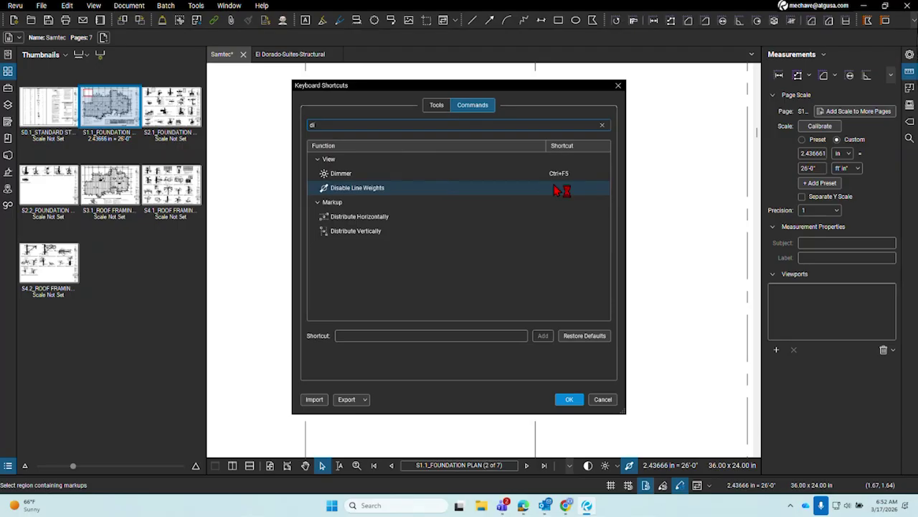
{"action": "left_click", "coordinate": [619, 86]}
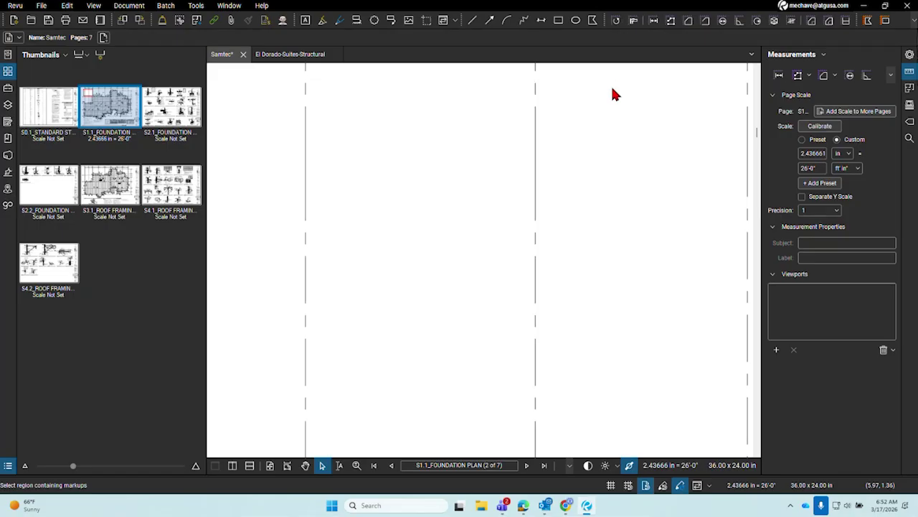
Hide the page thumbnails and examine the full S1.1 foundation plan with line weights disabled.
{"action": "scroll", "coordinate": [516, 201], "scroll_direction": "down", "scroll_amount": 5}
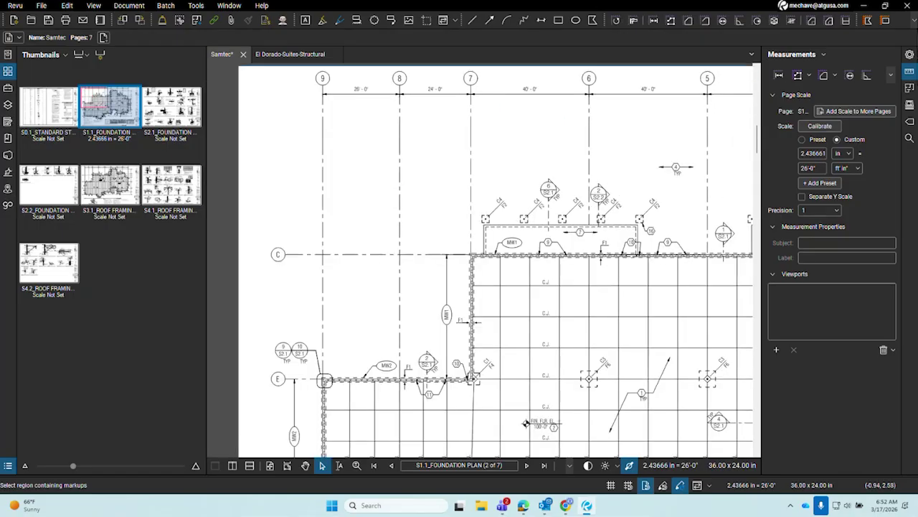
{"action": "left_click", "coordinate": [10, 71]}
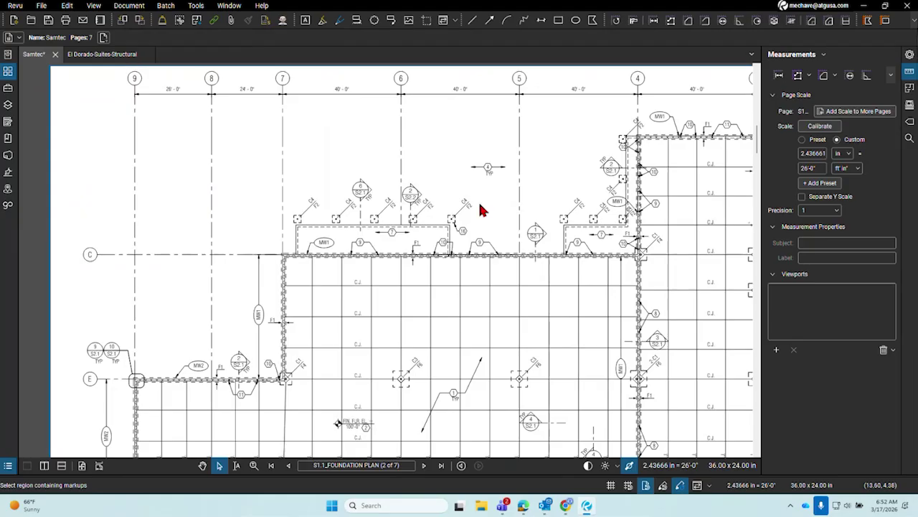
{"action": "scroll", "coordinate": [480, 227], "scroll_direction": "down", "scroll_amount": 4}
{"action": "left_click_drag", "start_coordinate": [548, 307], "coordinate": [443, 262]}
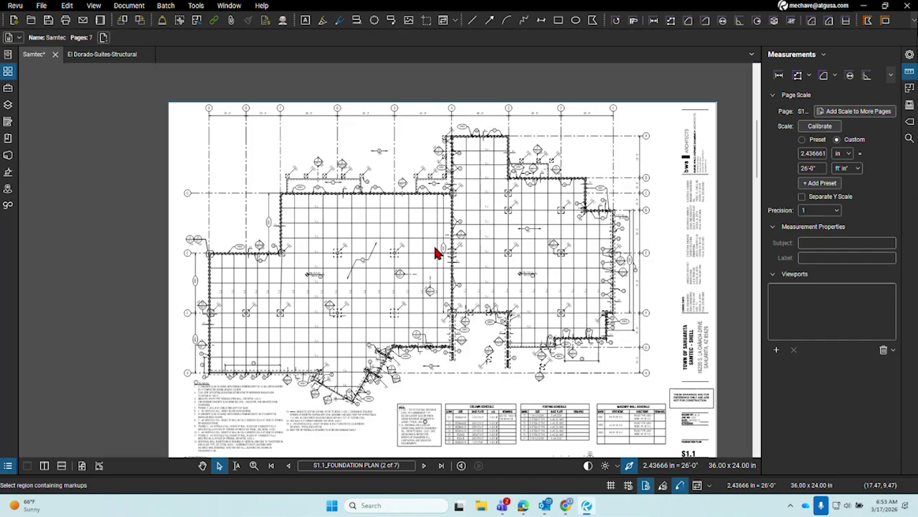
{"action": "scroll", "coordinate": [323, 345], "scroll_direction": "up", "scroll_amount": 2}
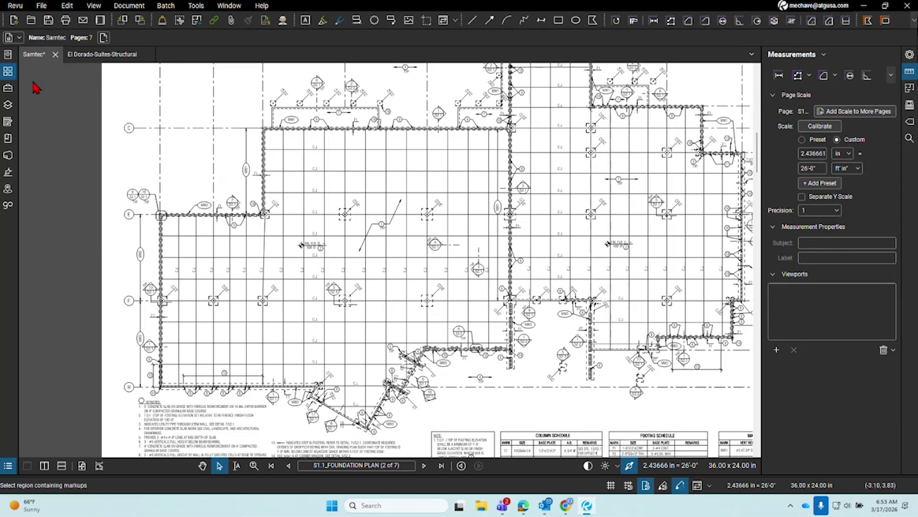
Switch to the El Dorado-Suites-Structural drawing and set its page scale to the preset 1/8" = 1'-0".
{"action": "left_click", "coordinate": [100, 56]}
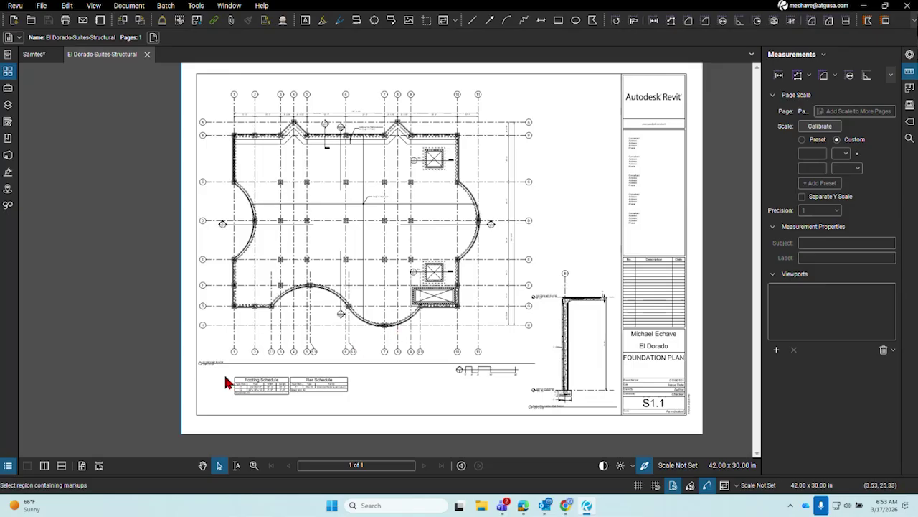
{"action": "scroll", "coordinate": [223, 372], "scroll_direction": "up", "scroll_amount": 3}
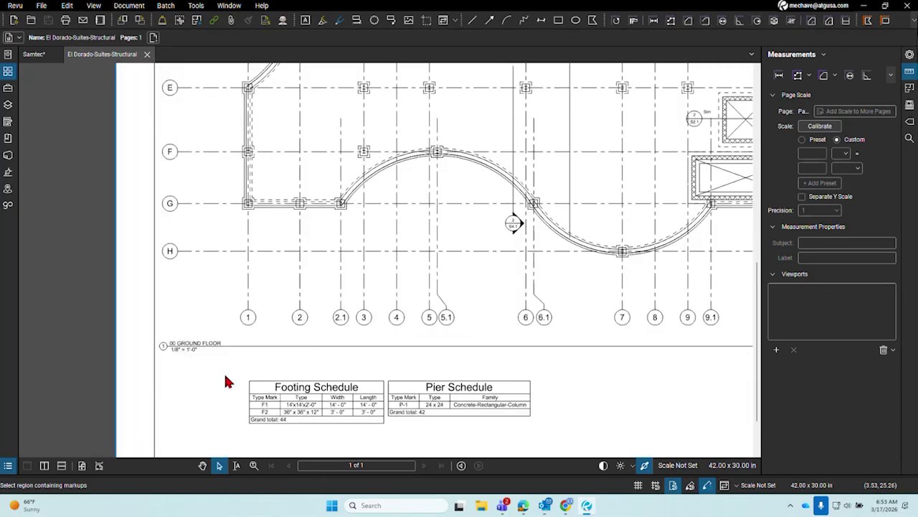
{"action": "left_click", "coordinate": [814, 144]}
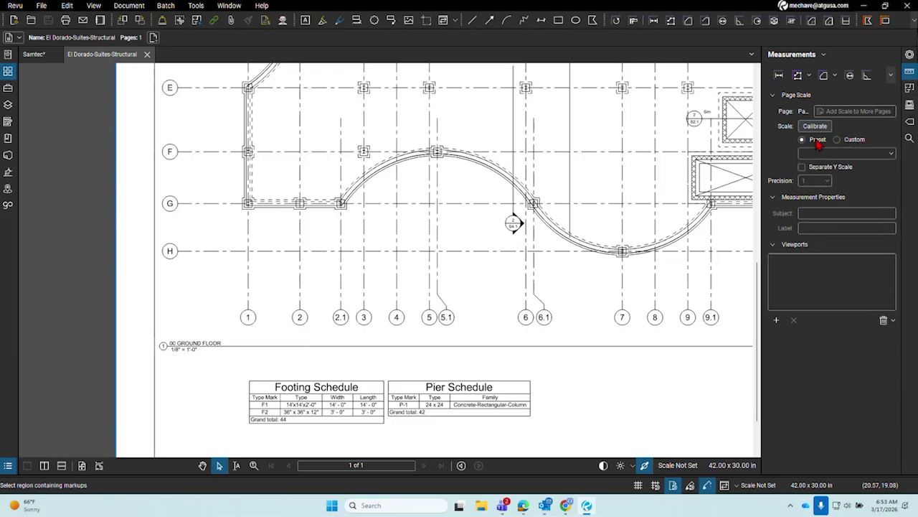
{"action": "left_click", "coordinate": [825, 153]}
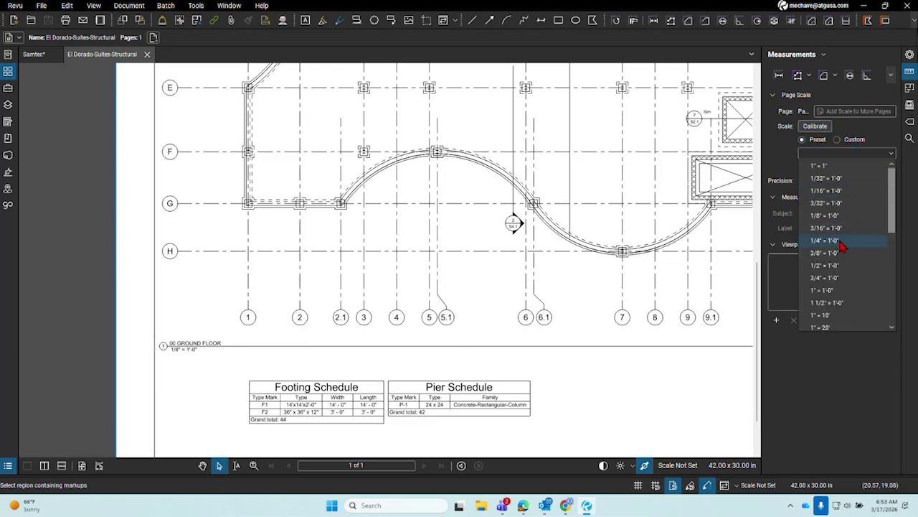
{"action": "left_click", "coordinate": [826, 215]}
Set the page scale's measurement precision to 1 on the El Dorado foundation plan.
{"action": "scroll", "coordinate": [560, 371], "scroll_direction": "down", "scroll_amount": 1}
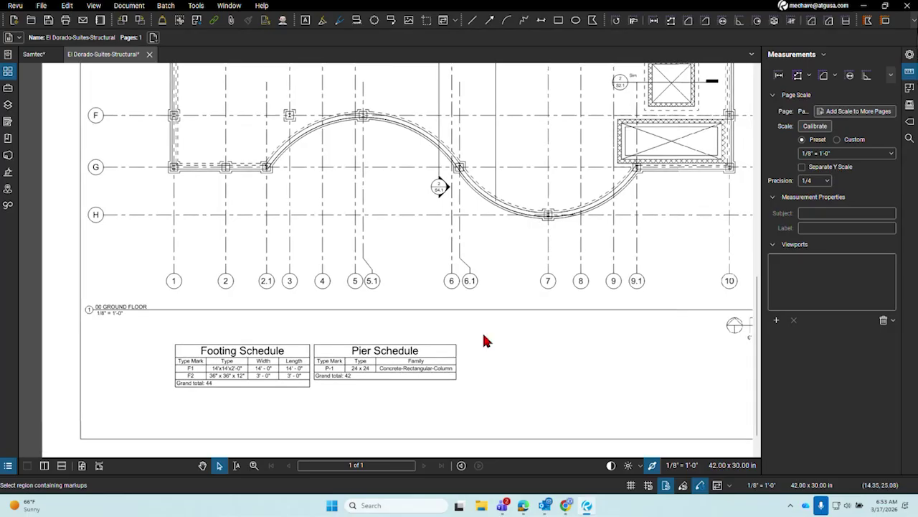
{"action": "scroll", "coordinate": [100, 312], "scroll_direction": "up", "scroll_amount": 4}
{"action": "scroll", "coordinate": [97, 305], "scroll_direction": "down", "scroll_amount": 4}
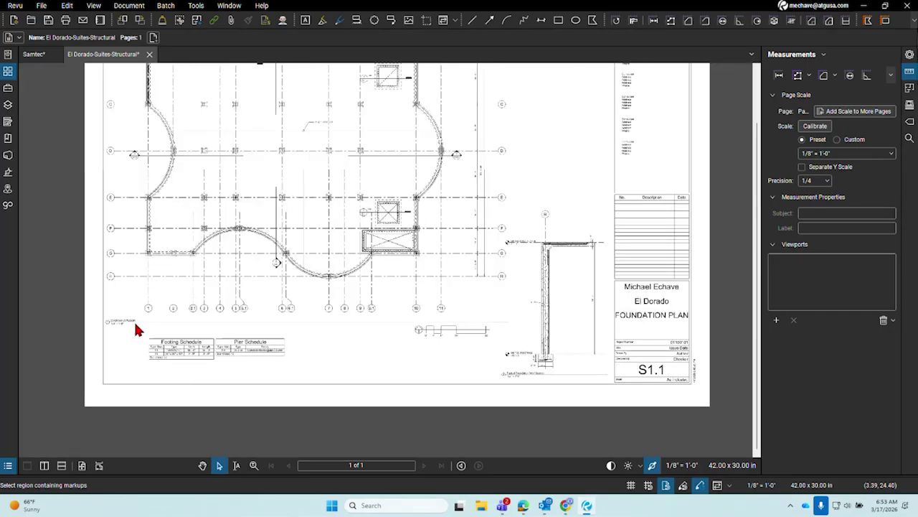
{"action": "scroll", "coordinate": [180, 177], "scroll_direction": "down", "scroll_amount": 2}
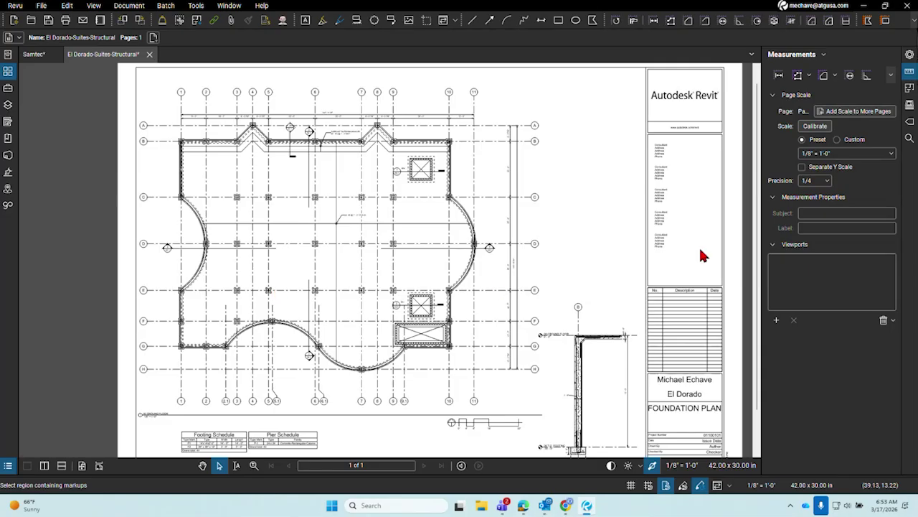
{"action": "left_click", "coordinate": [815, 180]}
{"action": "left_click", "coordinate": [815, 194]}
Place a length measurement between gridlines F and G, beside the existing 13'-5" dimension.
{"action": "left_click", "coordinate": [778, 75]}
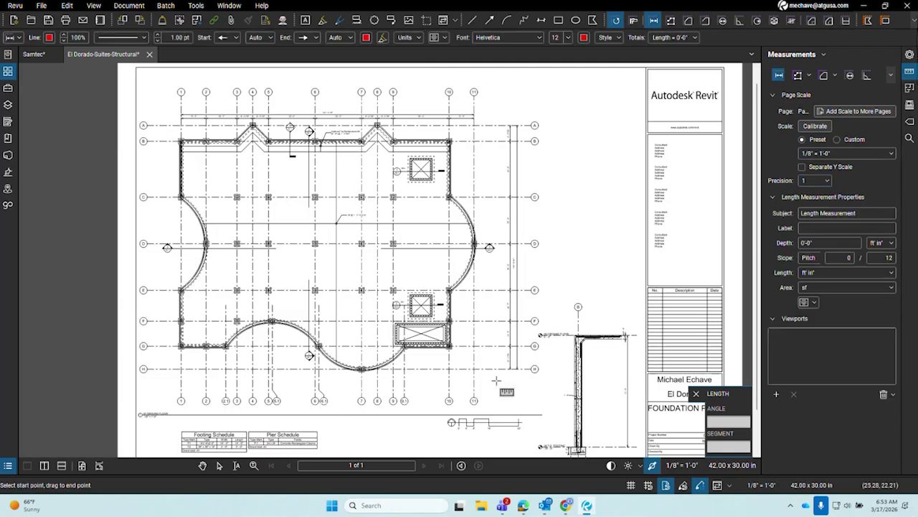
{"action": "scroll", "coordinate": [513, 373], "scroll_direction": "up", "scroll_amount": 5}
{"action": "scroll", "coordinate": [536, 194], "scroll_direction": "up", "scroll_amount": 1}
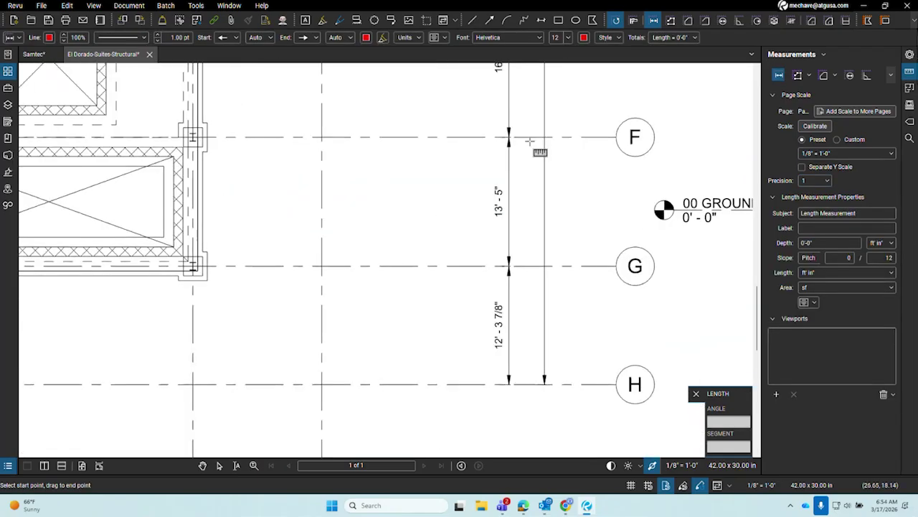
{"action": "left_click", "coordinate": [543, 137]}
{"action": "left_click", "coordinate": [534, 264]}
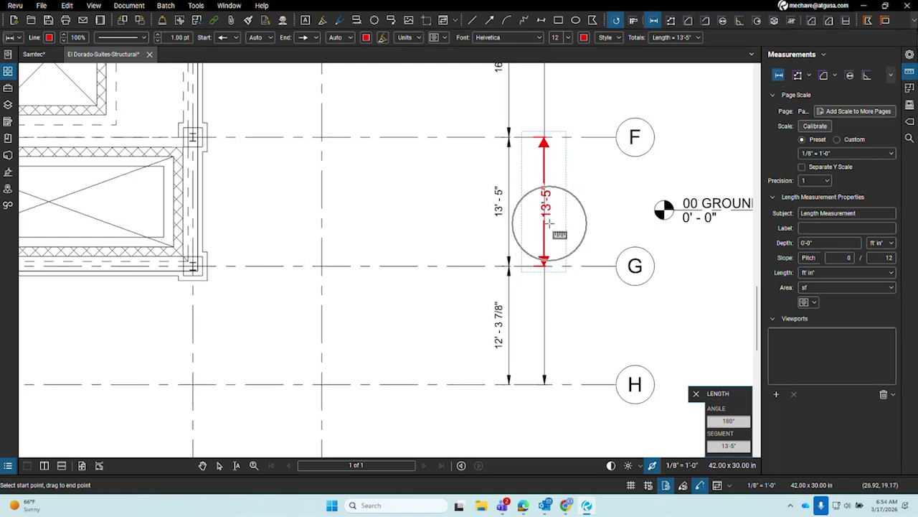
Place a length measurement across the slab thickness at the top of the Typical Foundation Wall Section and end the measuring tool.
{"action": "scroll", "coordinate": [550, 224], "scroll_direction": "down", "scroll_amount": 3}
{"action": "scroll", "coordinate": [422, 321], "scroll_direction": "up", "scroll_amount": 2}
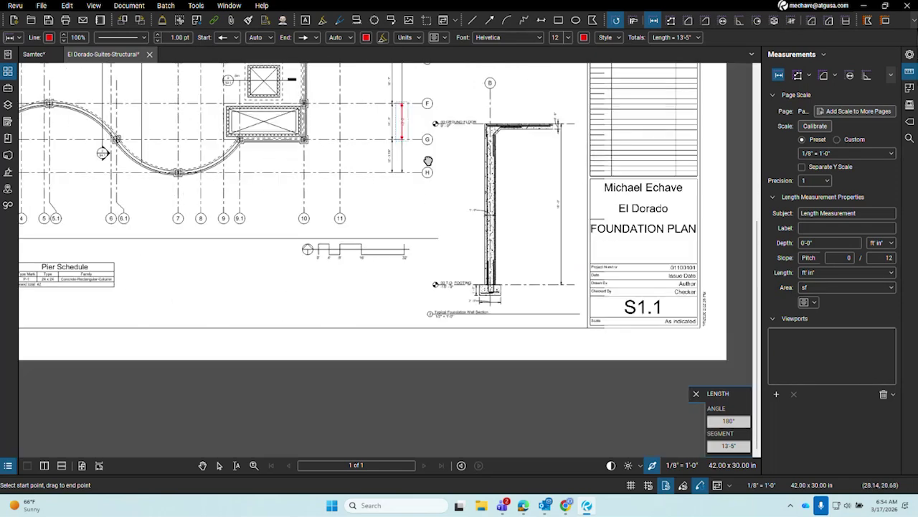
{"action": "scroll", "coordinate": [422, 321], "scroll_direction": "up", "scroll_amount": 2}
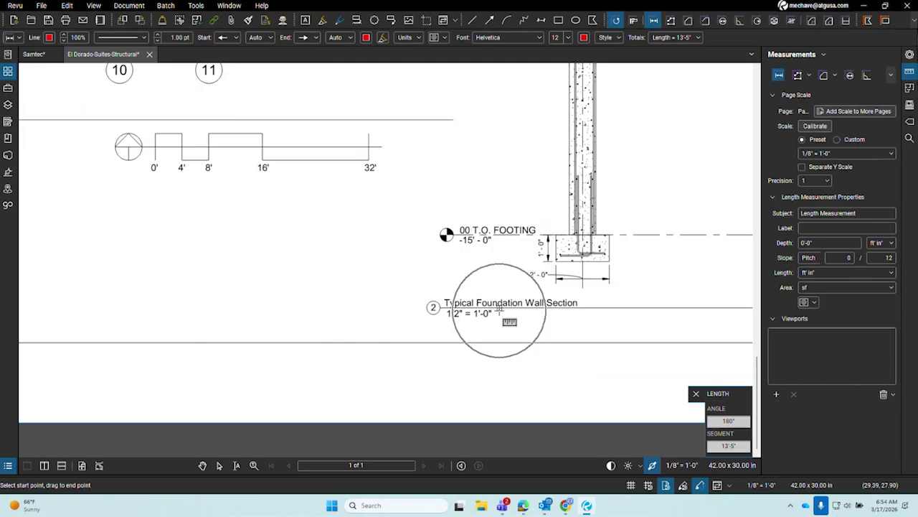
{"action": "scroll", "coordinate": [500, 309], "scroll_direction": "up", "scroll_amount": 2}
{"action": "key", "text": "ctrl"}
{"action": "key", "text": "ctrl"}
{"action": "scroll", "coordinate": [498, 307], "scroll_direction": "down", "scroll_amount": 3}
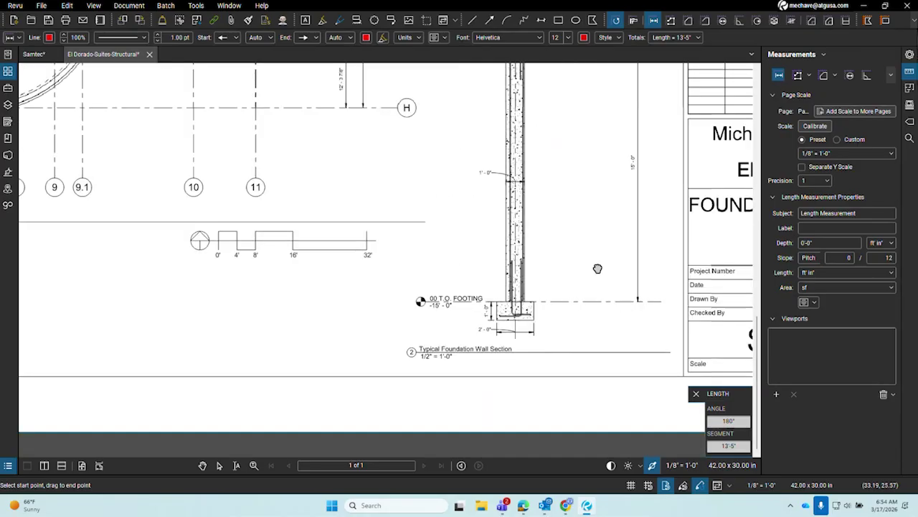
{"action": "scroll", "coordinate": [541, 143], "scroll_direction": "up", "scroll_amount": 6}
{"action": "mouse_move", "coordinate": [543, 154]}
{"action": "left_mouse_down"}
{"action": "mouse_move", "coordinate": [547, 204]}
{"action": "mouse_move", "coordinate": [589, 153]}
{"action": "left_mouse_up"}
{"action": "scroll", "coordinate": [564, 256], "scroll_direction": "down", "scroll_amount": 5}
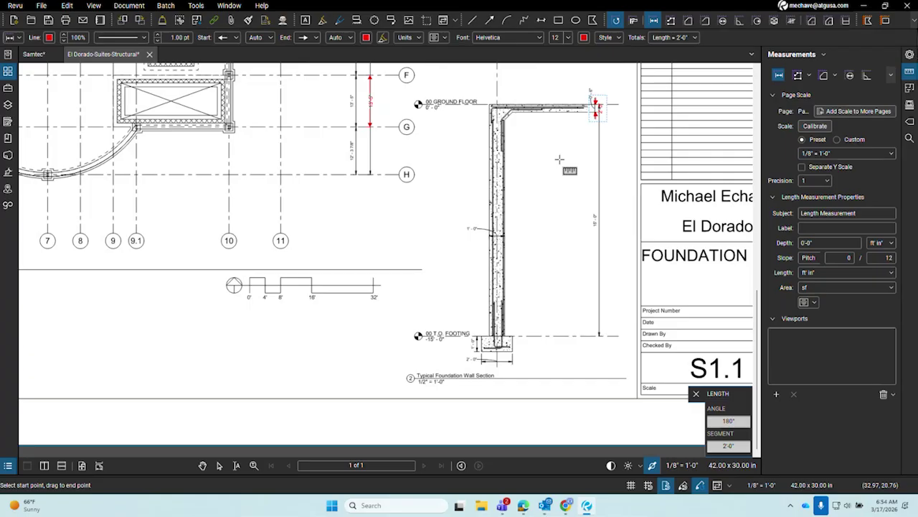
{"action": "key", "text": "Escape"}
{"action": "key", "text": "ctrl"}
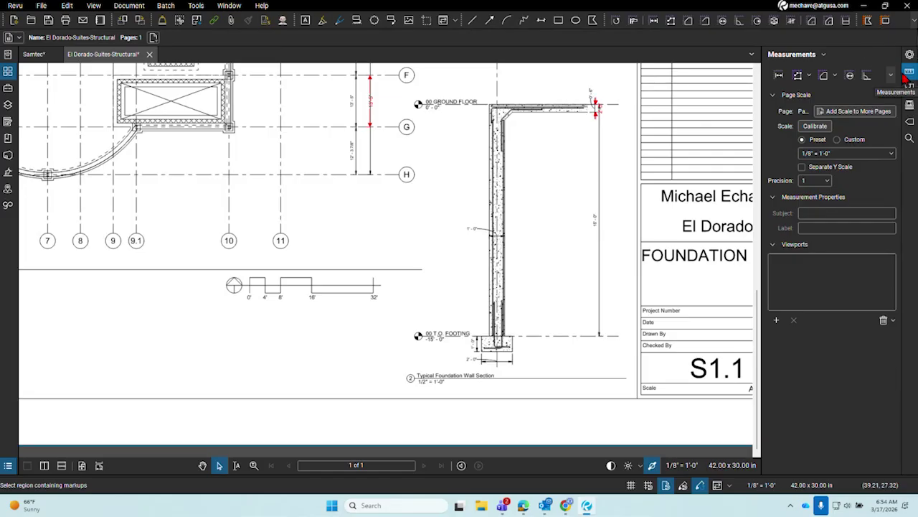
Add a viewport around the Typical Foundation Wall Section and label it 1/2" = 1'-0".
{"action": "left_click", "coordinate": [775, 322]}
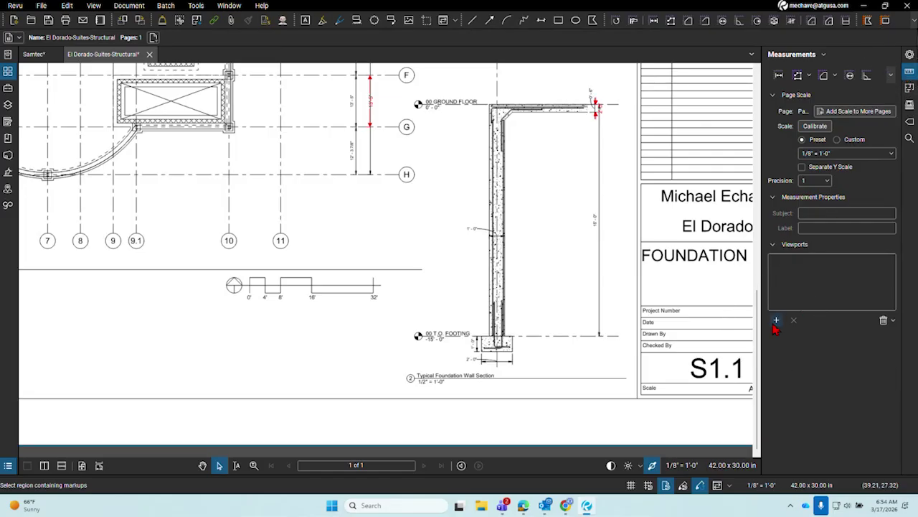
{"action": "left_click", "coordinate": [535, 280]}
{"action": "mouse_move", "coordinate": [548, 272]}
{"action": "left_mouse_down"}
{"action": "mouse_move", "coordinate": [538, 303]}
{"action": "mouse_move", "coordinate": [545, 284]}
{"action": "left_mouse_up"}
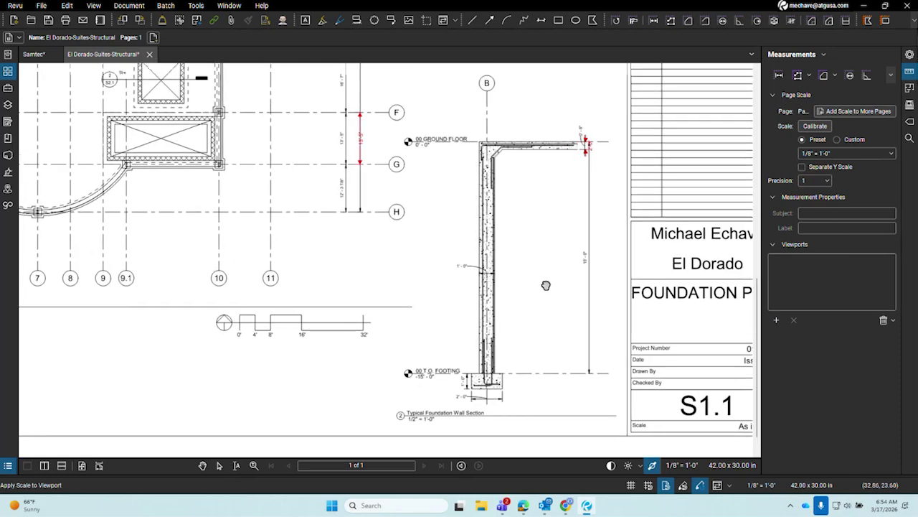
{"action": "scroll", "coordinate": [388, 67], "scroll_direction": "down", "scroll_amount": 2}
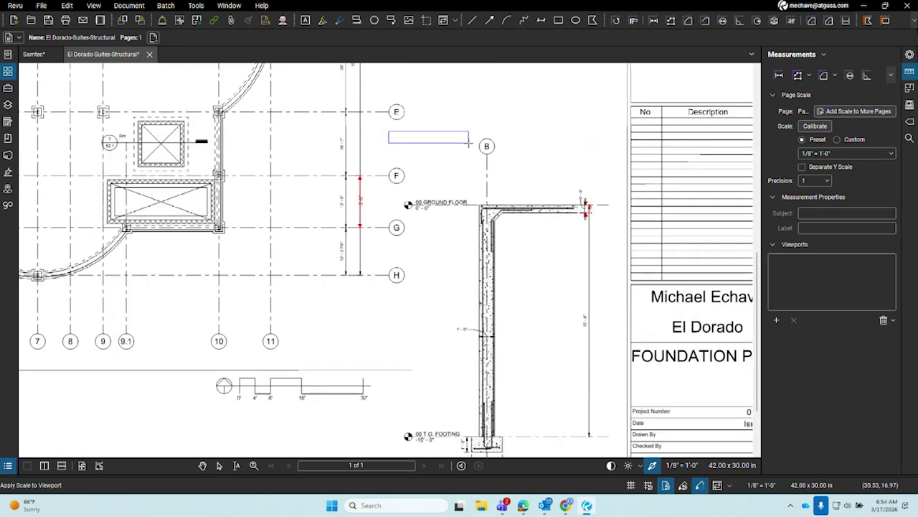
{"action": "scroll", "coordinate": [212, 195], "scroll_direction": "down", "scroll_amount": 2}
{"action": "left_click", "coordinate": [542, 315]}
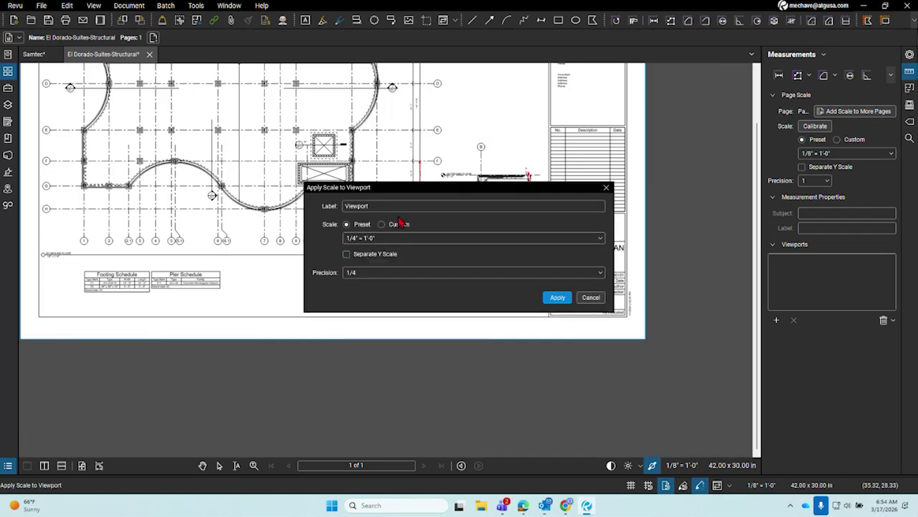
{"action": "left_click_drag", "start_coordinate": [428, 194], "coordinate": [438, 246]}
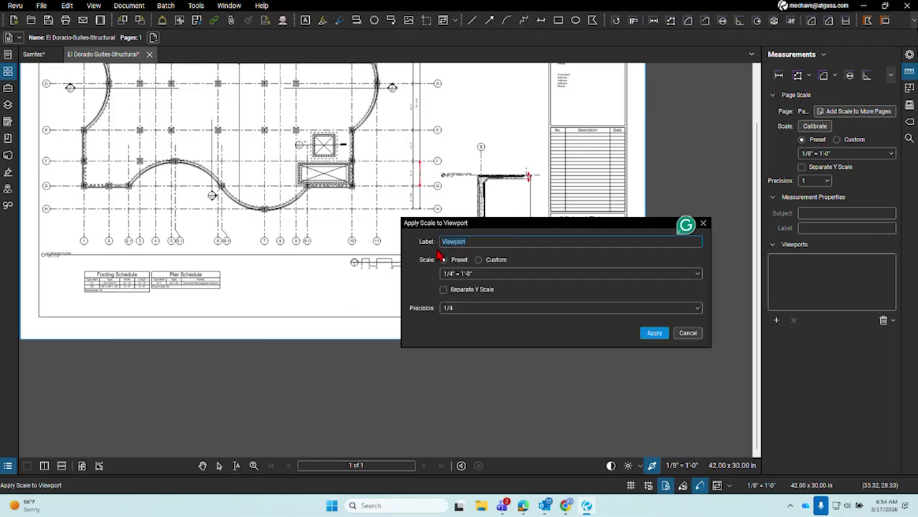
{"action": "type", "text": "1/2\" = 1'-0\""}
Choose the 1/2" = 1'-0" preset as the scale of the wall section viewport.
{"action": "left_click", "coordinate": [554, 273]}
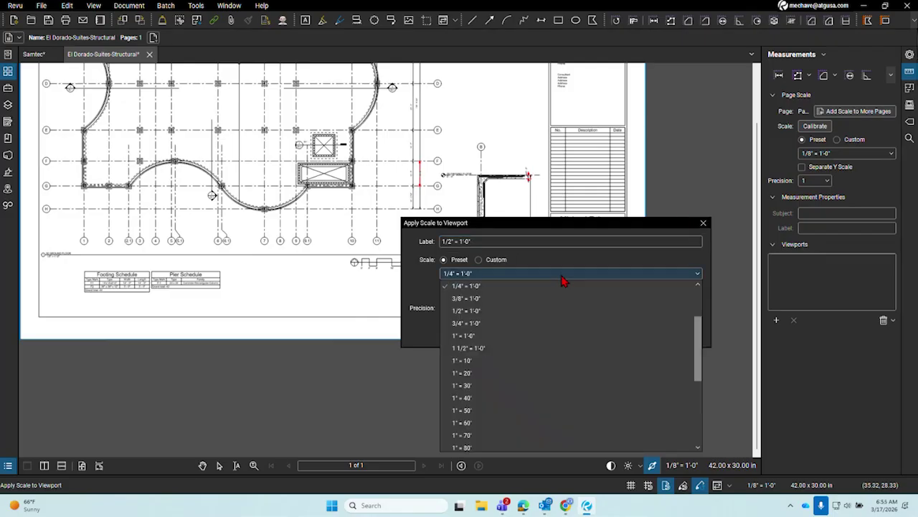
{"action": "scroll", "coordinate": [560, 297], "scroll_direction": "up", "scroll_amount": 2}
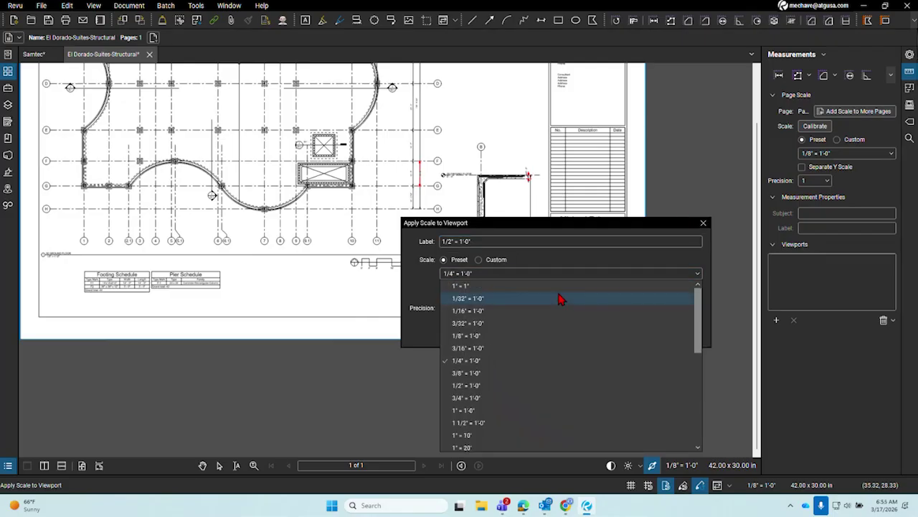
{"action": "left_click", "coordinate": [590, 259]}
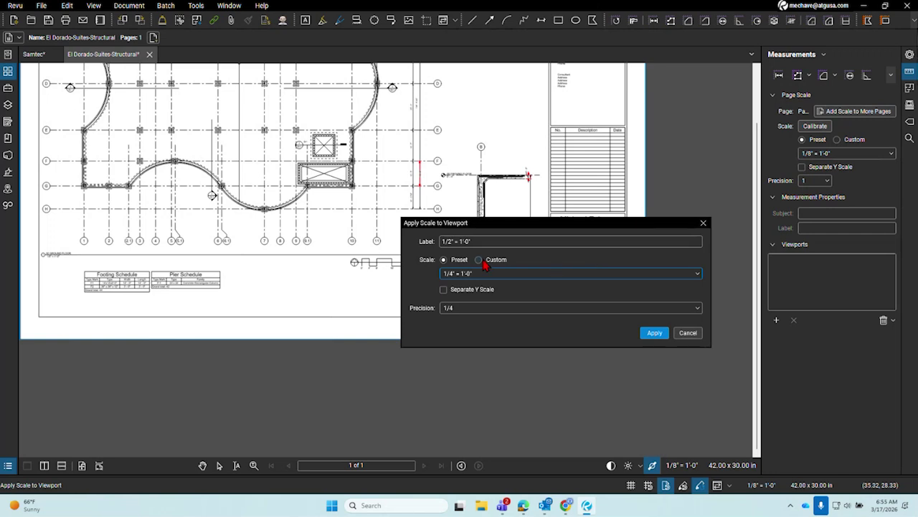
{"action": "left_click", "coordinate": [518, 273]}
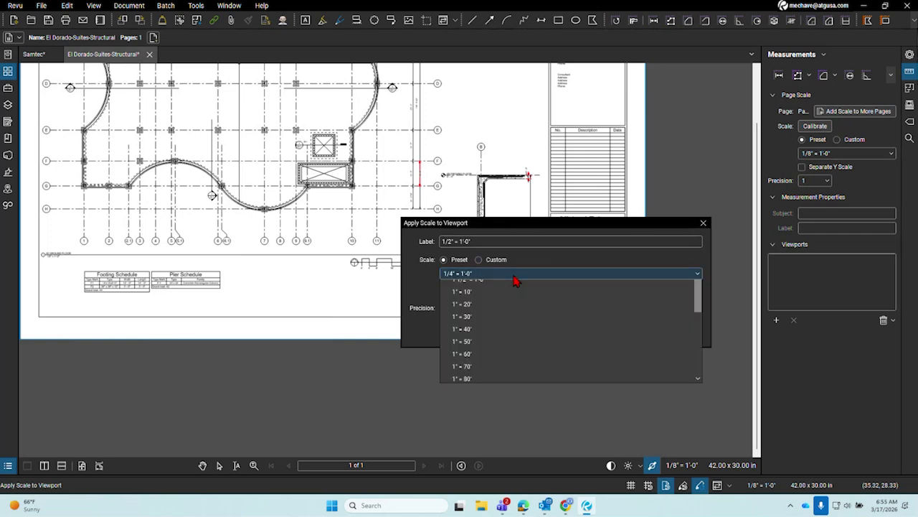
{"action": "left_click", "coordinate": [518, 224]}
{"action": "left_click", "coordinate": [529, 274]}
{"action": "scroll", "coordinate": [515, 307], "scroll_direction": "up", "scroll_amount": 3}
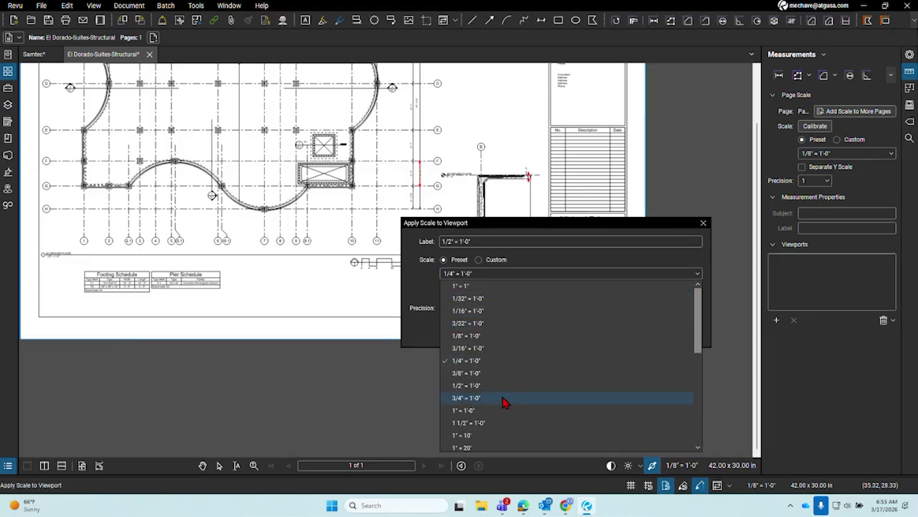
{"action": "left_click", "coordinate": [506, 391]}
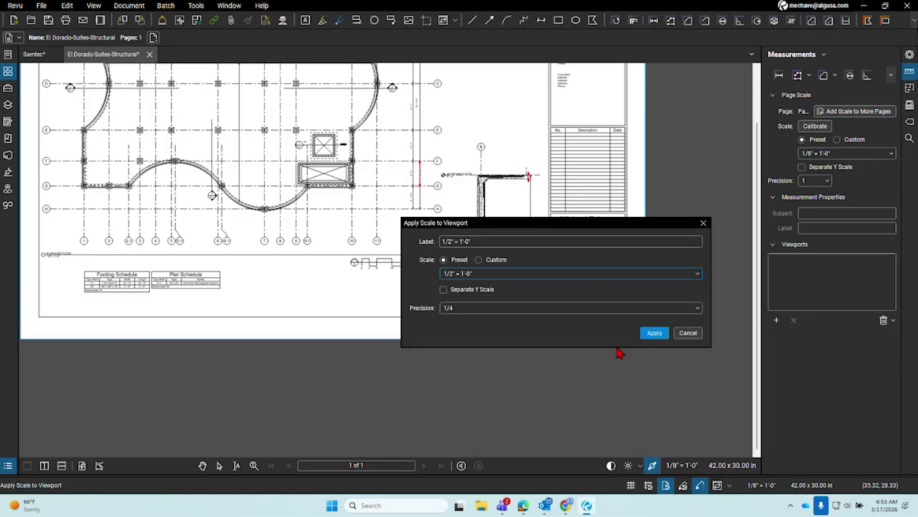
Set the viewport's precision to 1 and apply the scale to the viewport.
{"action": "left_click", "coordinate": [531, 316]}
{"action": "left_click", "coordinate": [518, 320]}
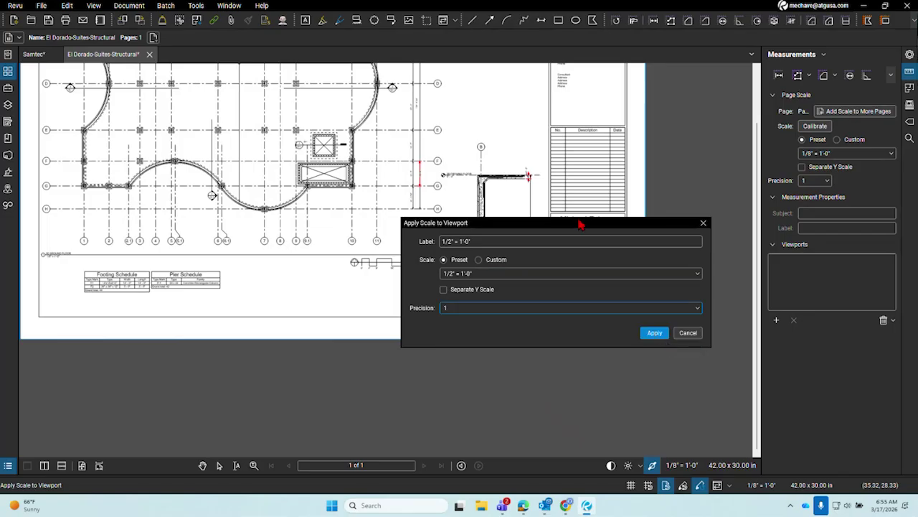
{"action": "left_click", "coordinate": [529, 183]}
{"action": "left_click", "coordinate": [642, 328]}
Inspect the viewport's extent around the Typical Foundation Wall Section, deselecting it and highlighting it again.
{"action": "scroll", "coordinate": [531, 180], "scroll_direction": "up", "scroll_amount": 5}
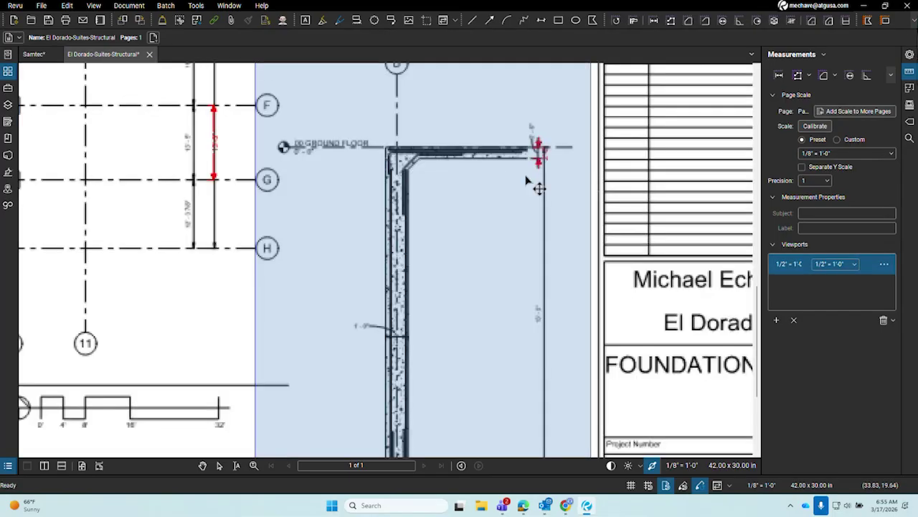
{"action": "left_click_drag", "start_coordinate": [572, 132], "coordinate": [565, 274]}
{"action": "key", "text": "ctrl"}
{"action": "scroll", "coordinate": [596, 178], "scroll_direction": "down", "scroll_amount": 5}
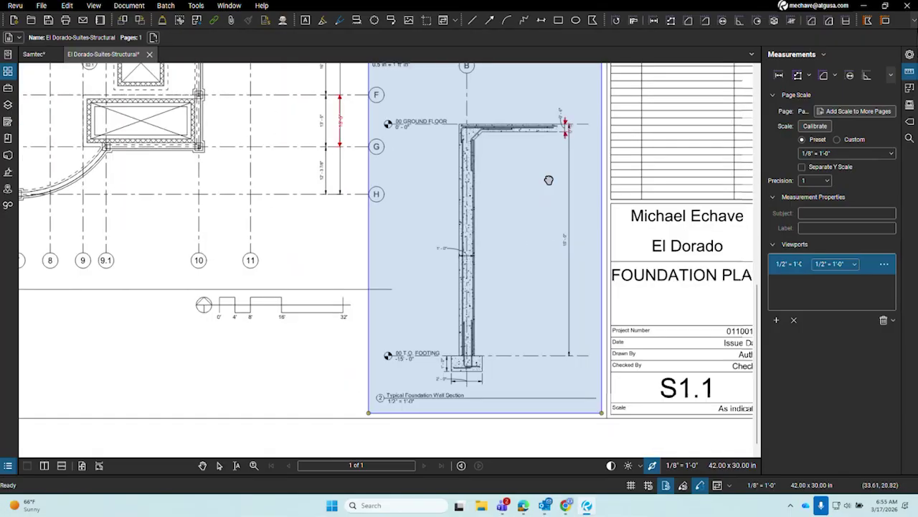
{"action": "left_click_drag", "start_coordinate": [548, 179], "coordinate": [582, 230]}
{"action": "left_click", "coordinate": [387, 316]}
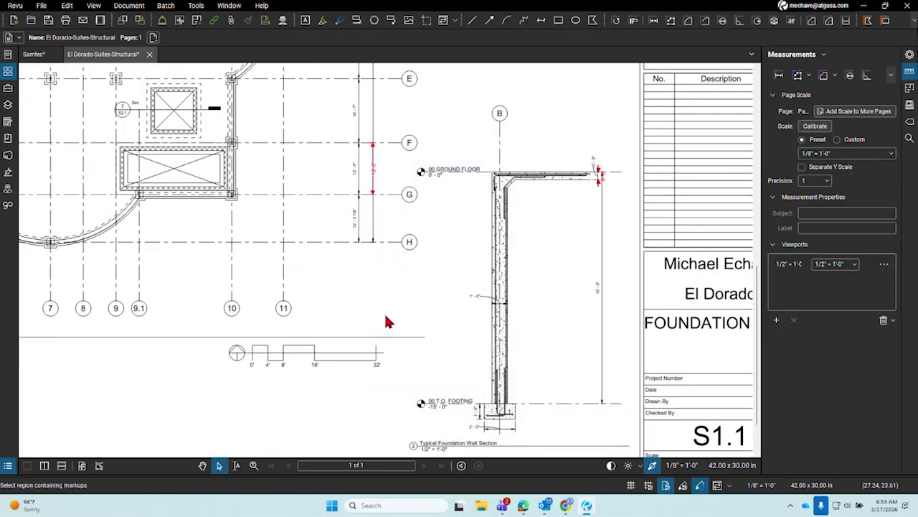
{"action": "key", "text": "ctrl"}
{"action": "left_click", "coordinate": [793, 264]}
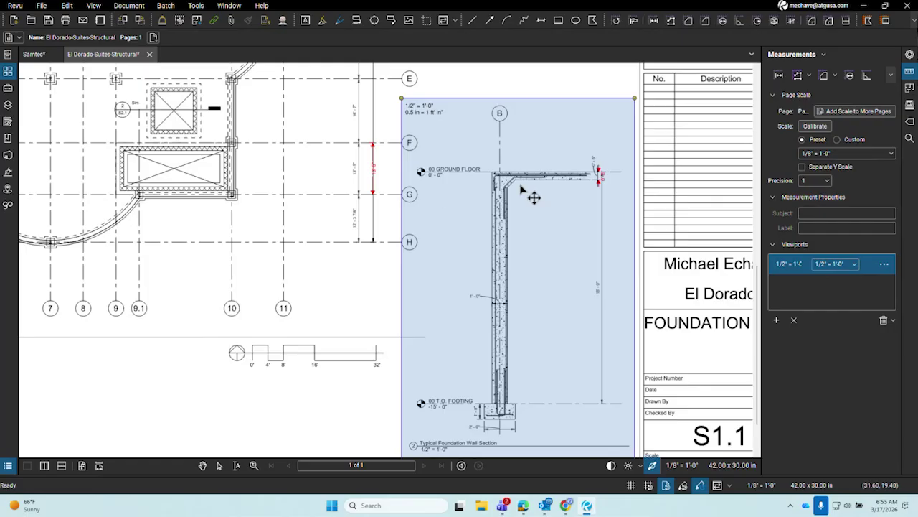
{"action": "scroll", "coordinate": [538, 212], "scroll_direction": "down", "scroll_amount": 2}
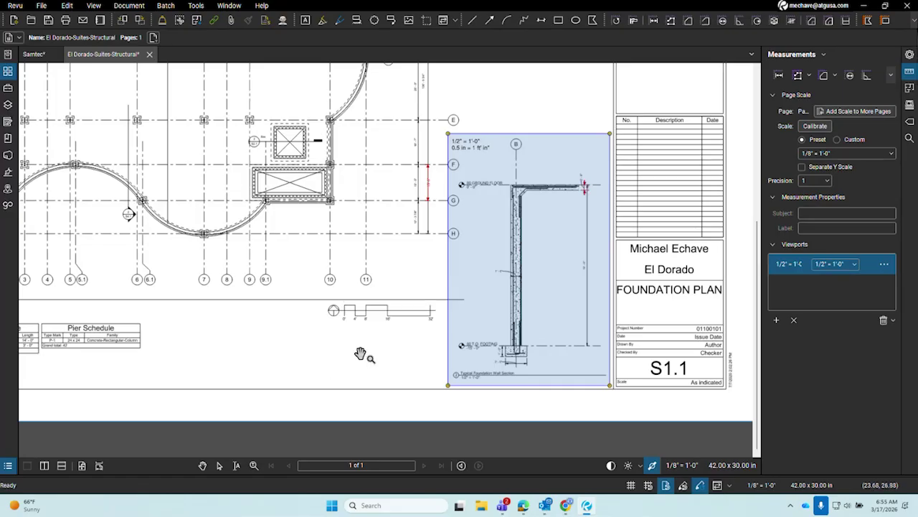
Deselect the viewport, select the length measurement between gridlines F and G, and clear the selection.
{"action": "key", "text": "Escape"}
{"action": "mouse_move", "coordinate": [361, 357]}
{"action": "left_mouse_down"}
{"action": "mouse_move", "coordinate": [425, 370]}
{"action": "mouse_move", "coordinate": [468, 393]}
{"action": "left_mouse_up"}
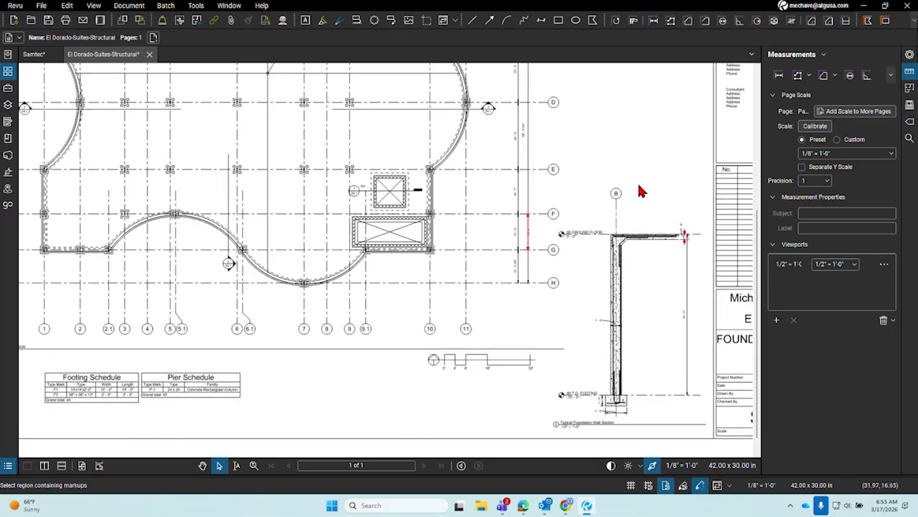
{"action": "left_click_drag", "start_coordinate": [652, 169], "coordinate": [477, 363]}
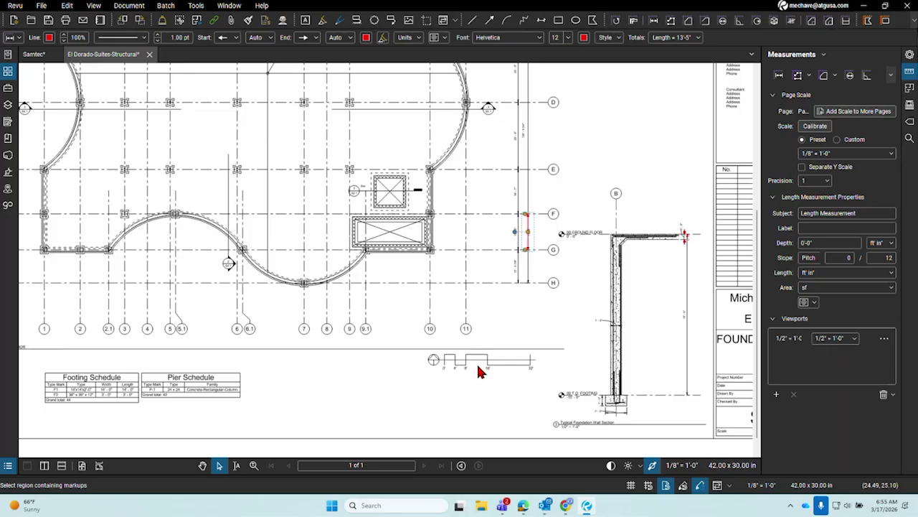
{"action": "left_click", "coordinate": [491, 323]}
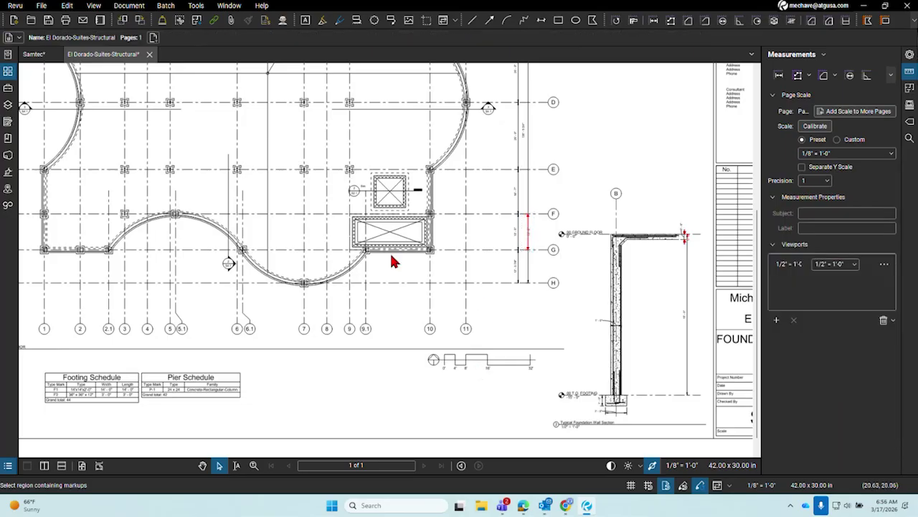
Open the preferences and show the Measure settings for the tools.
{"action": "left_click", "coordinate": [16, 7]}
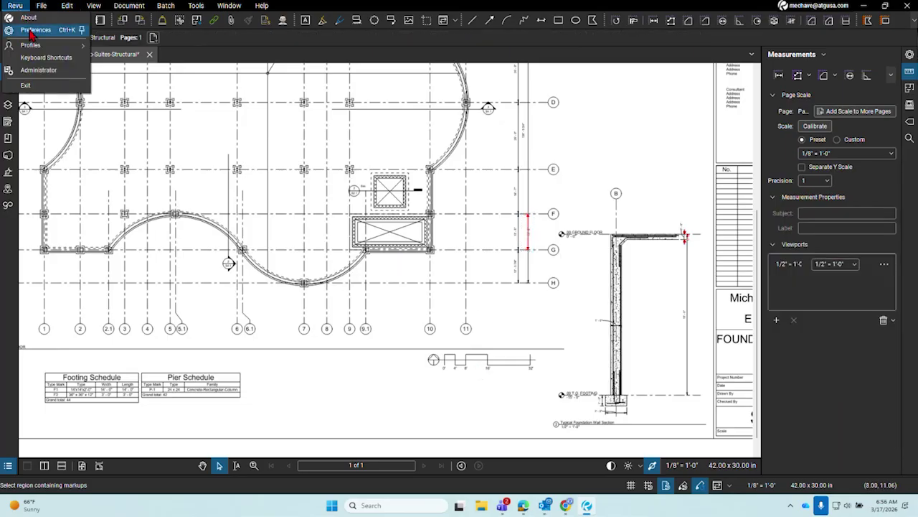
{"action": "left_click", "coordinate": [33, 30]}
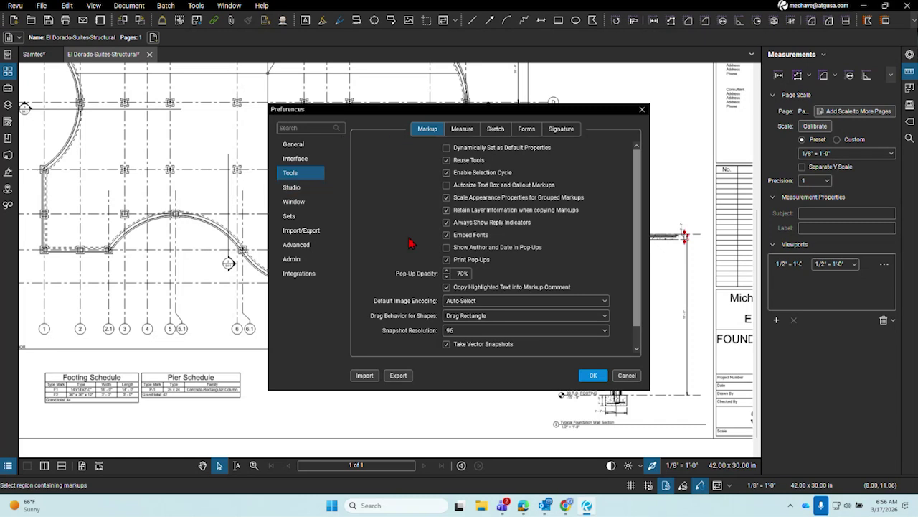
{"action": "left_click", "coordinate": [475, 134]}
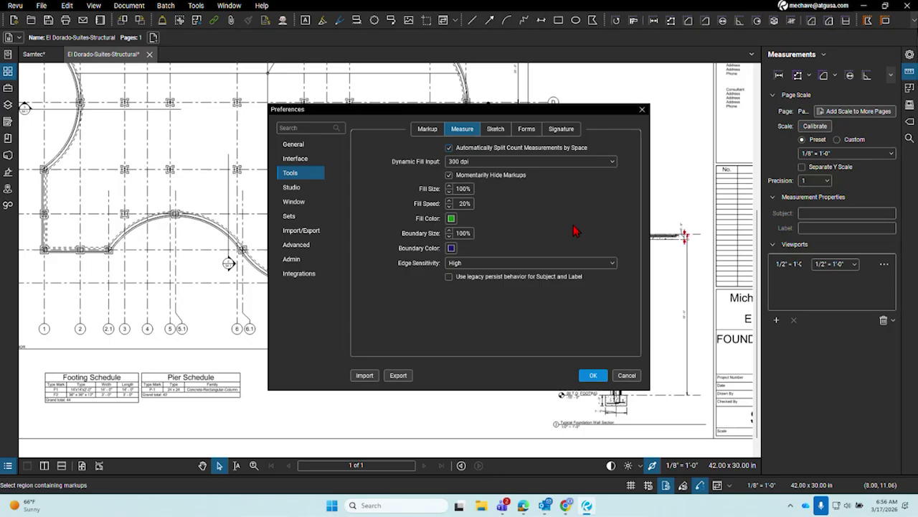
Search the preferences for "view" and for "spaces".
{"action": "left_click", "coordinate": [298, 130]}
{"action": "type", "text": "view"}
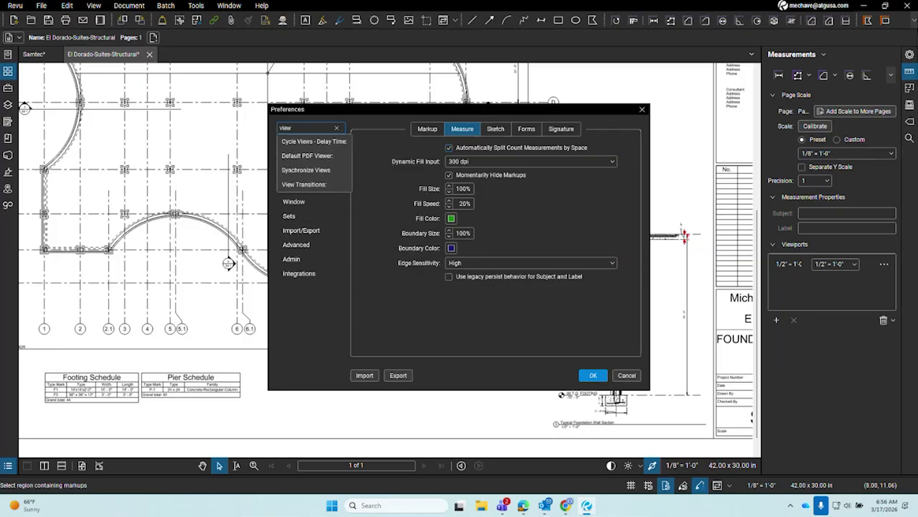
{"action": "left_click", "coordinate": [331, 142]}
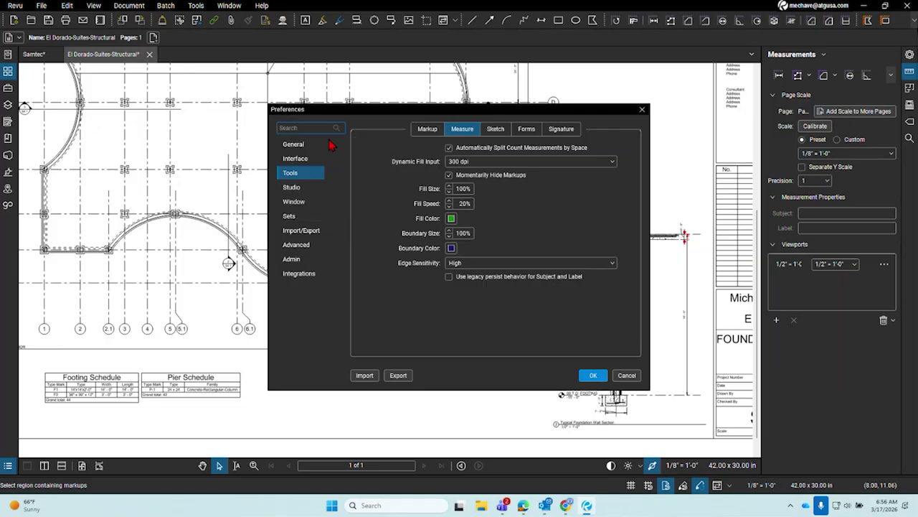
{"action": "type", "text": "space"}
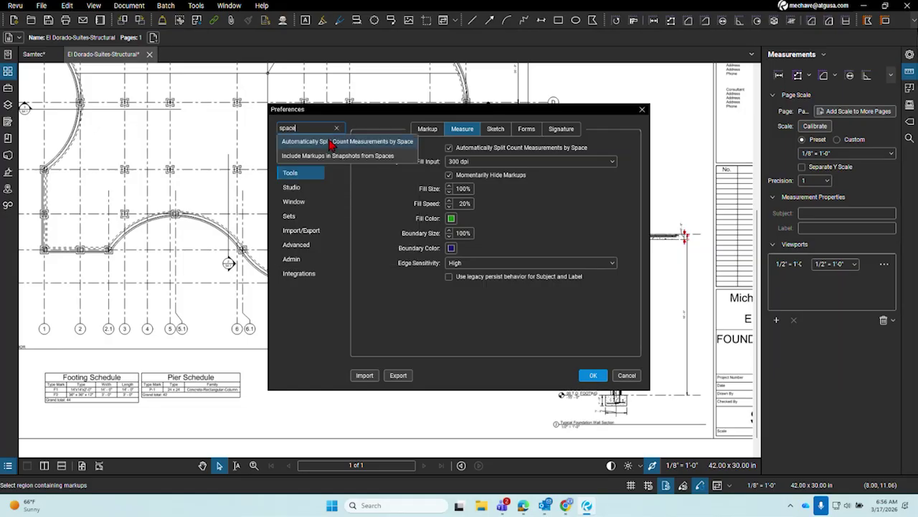
{"action": "type", "text": "s"}
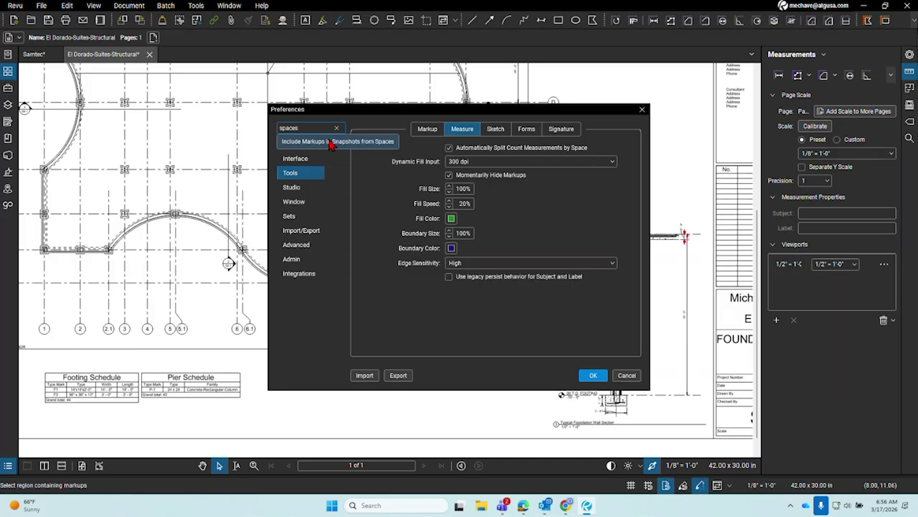
{"action": "left_click", "coordinate": [497, 335]}
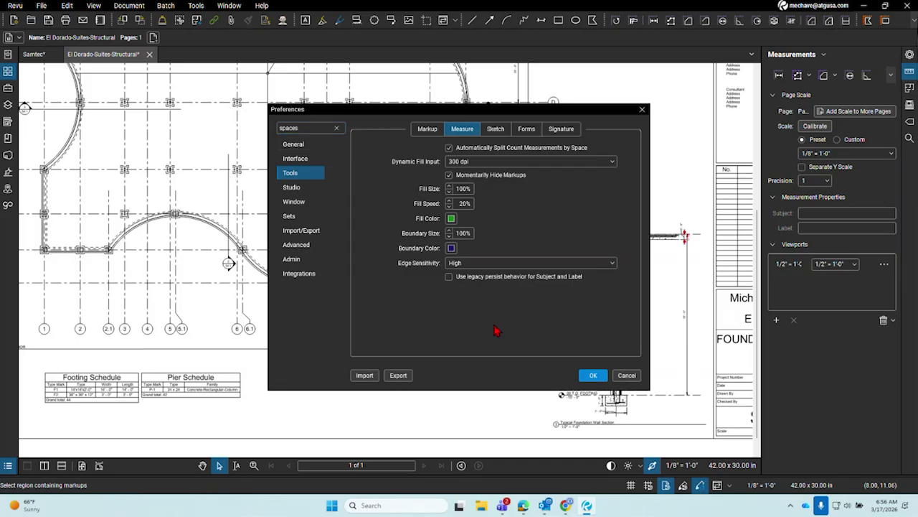
Review the General preferences for Document, Navigation and Grid & Snap, and close the preferences without changes.
{"action": "left_click", "coordinate": [291, 145]}
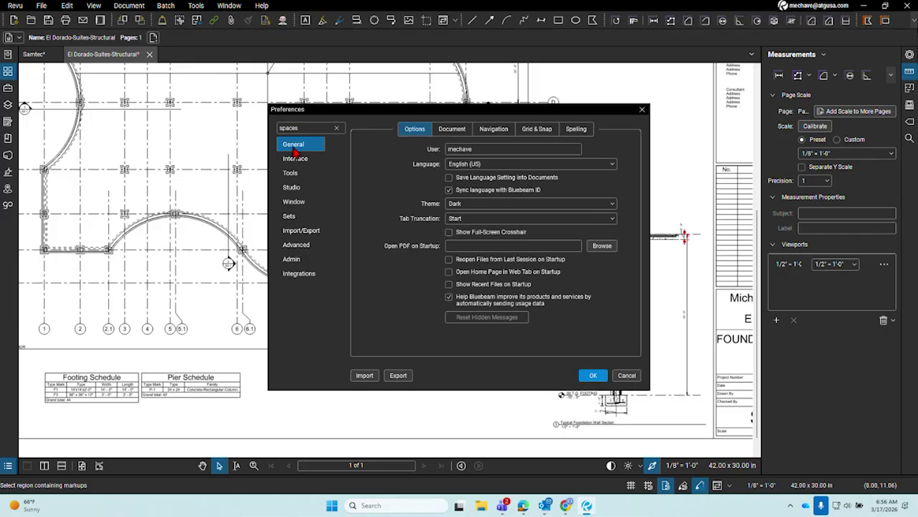
{"action": "left_click", "coordinate": [462, 137]}
{"action": "left_click", "coordinate": [494, 134]}
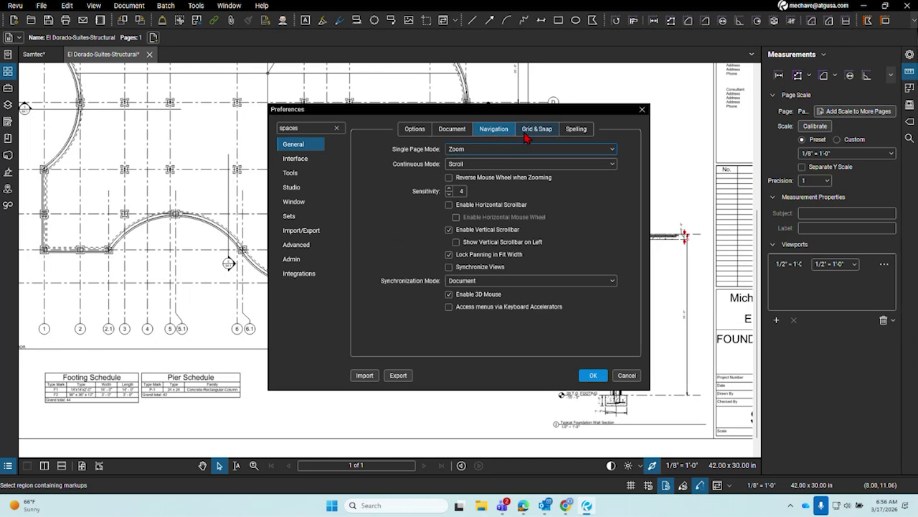
{"action": "left_click", "coordinate": [526, 139]}
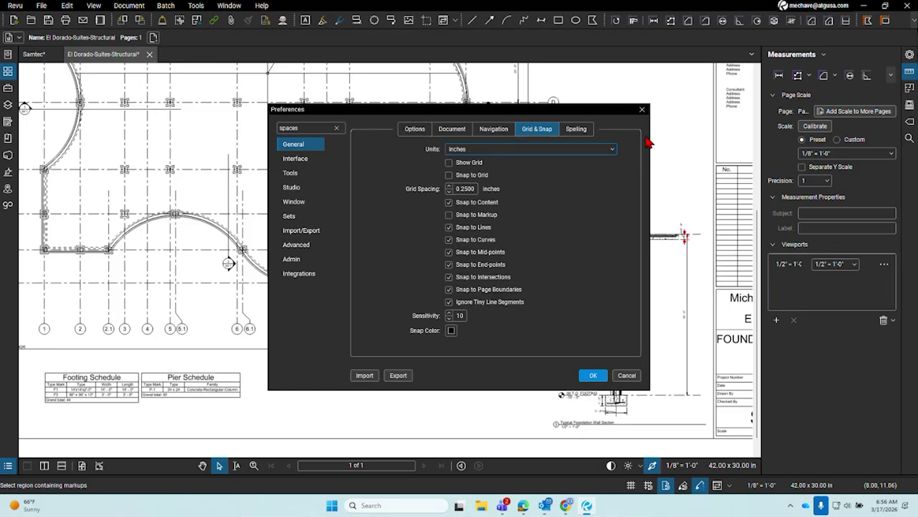
{"action": "left_click", "coordinate": [642, 110]}
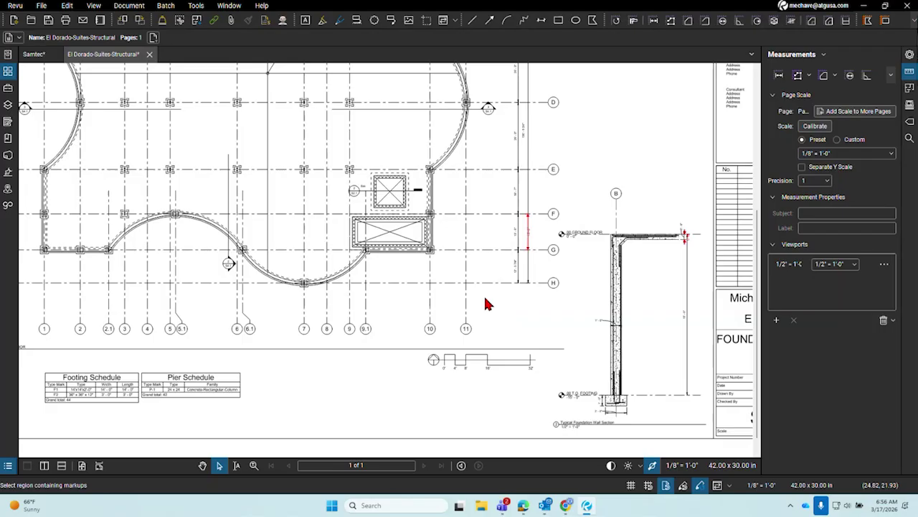
Add a small rectangular space in the blank area above the wall section and keep the name Space.
{"action": "left_click", "coordinate": [909, 87]}
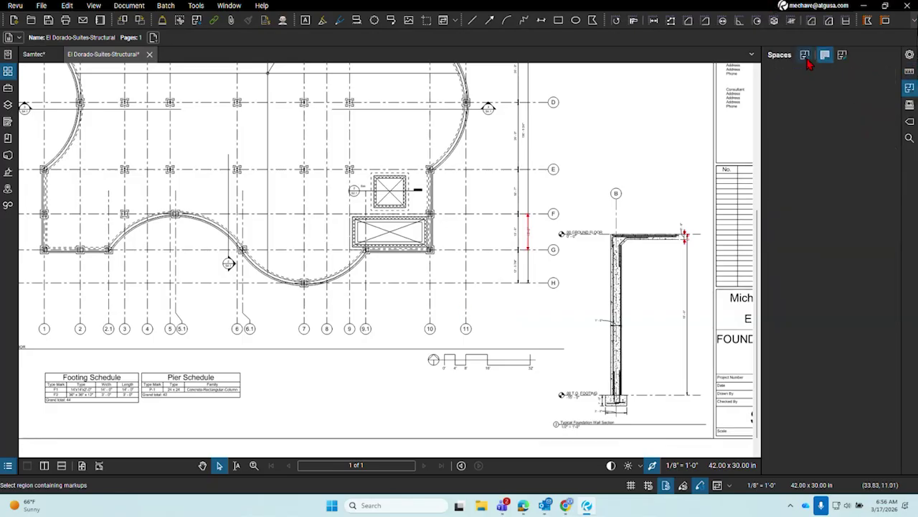
{"action": "left_click", "coordinate": [805, 54]}
{"action": "left_click_drag", "start_coordinate": [594, 130], "coordinate": [626, 156]}
{"action": "left_click", "coordinate": [495, 271]}
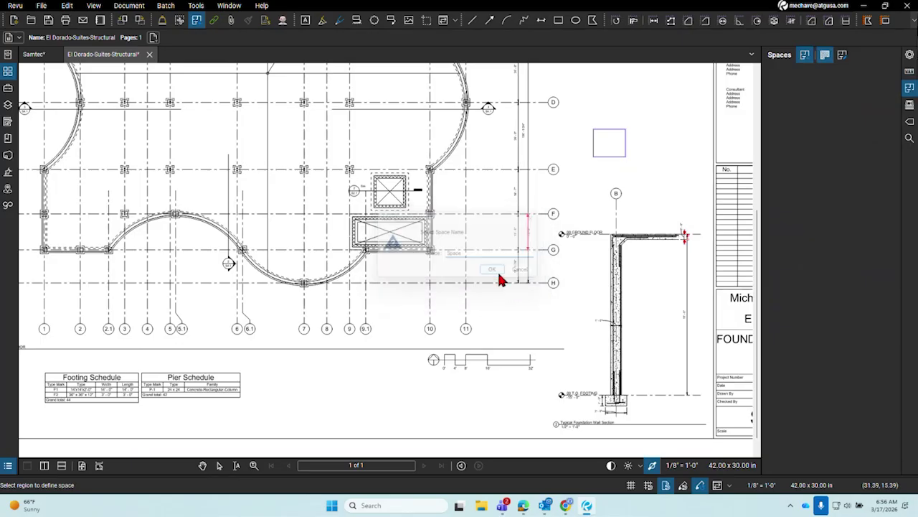
View the properties and available actions of the new space, dismissing them without changes.
{"action": "left_click", "coordinate": [792, 77]}
{"action": "right_click", "coordinate": [794, 79]}
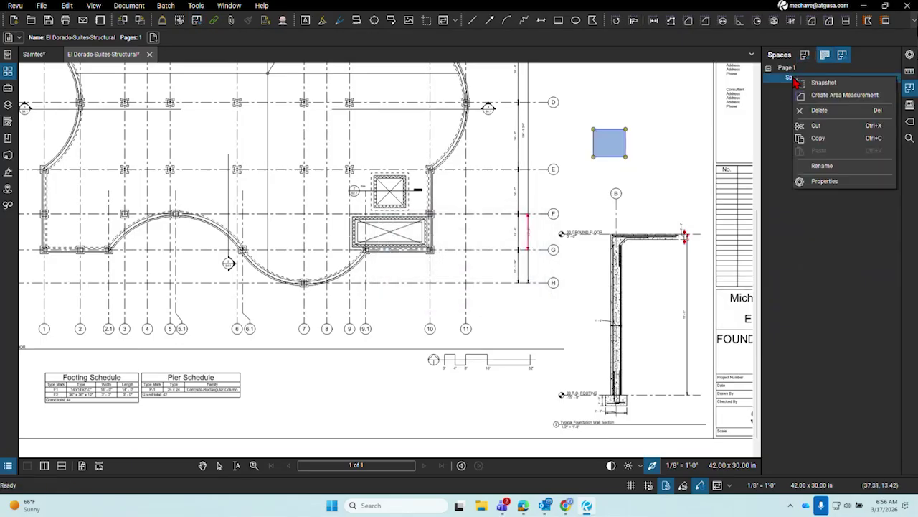
{"action": "left_click", "coordinate": [850, 182]}
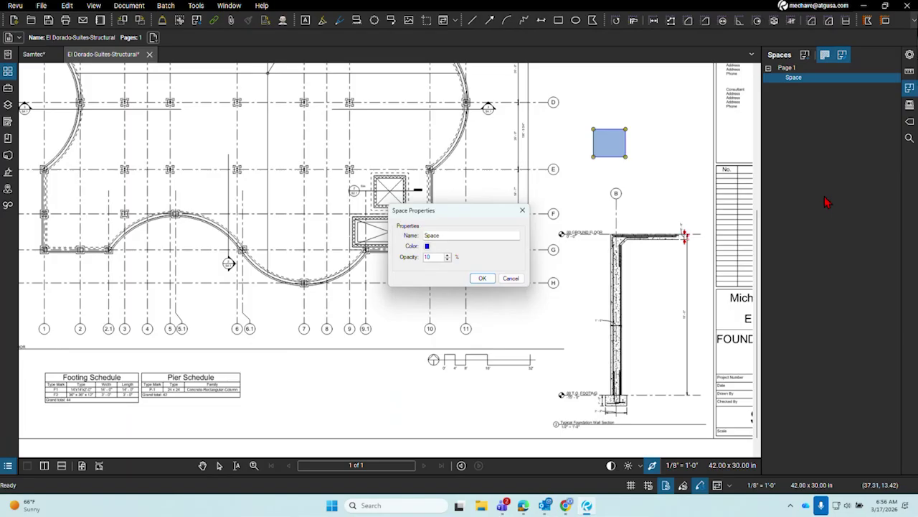
{"action": "key", "text": "Escape"}
{"action": "right_click", "coordinate": [817, 81]}
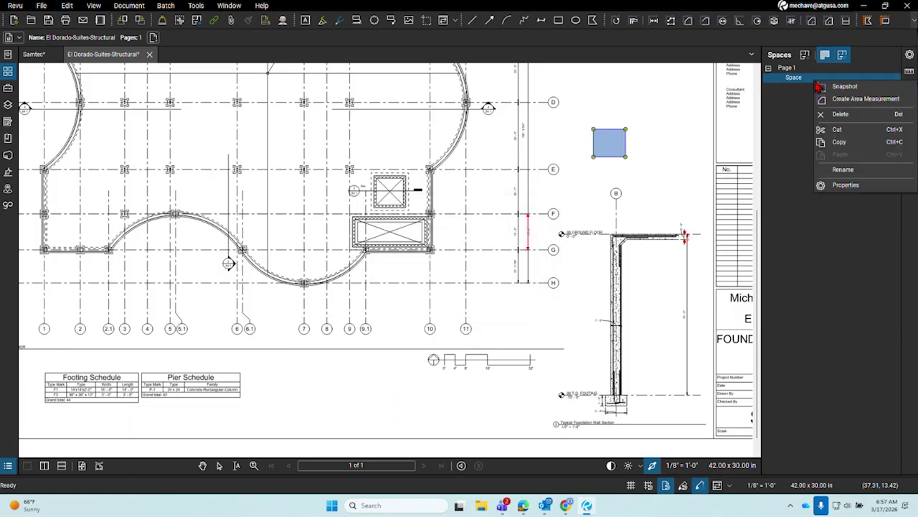
{"action": "left_click", "coordinate": [802, 109]}
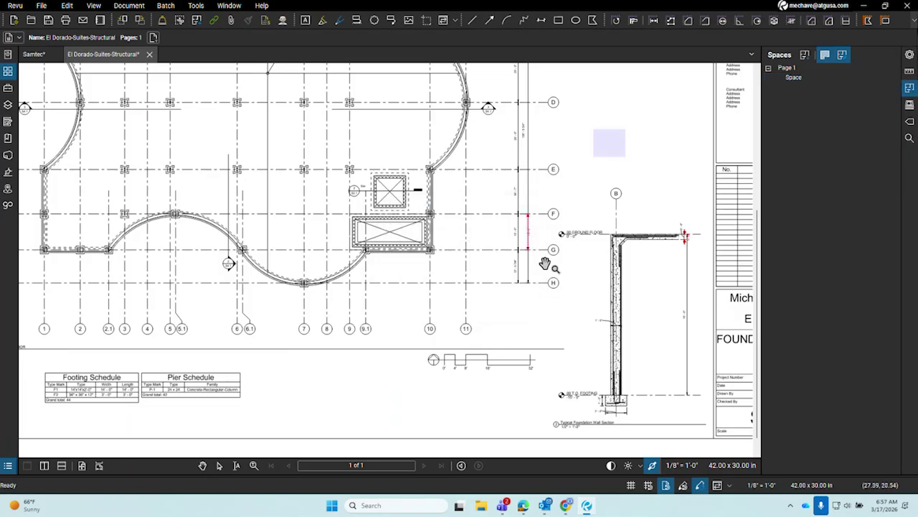
Examine the new space up close on the sheet, selecting and deselecting it.
{"action": "left_click_drag", "start_coordinate": [594, 227], "coordinate": [514, 285]}
{"action": "scroll", "coordinate": [537, 203], "scroll_direction": "up", "scroll_amount": 4}
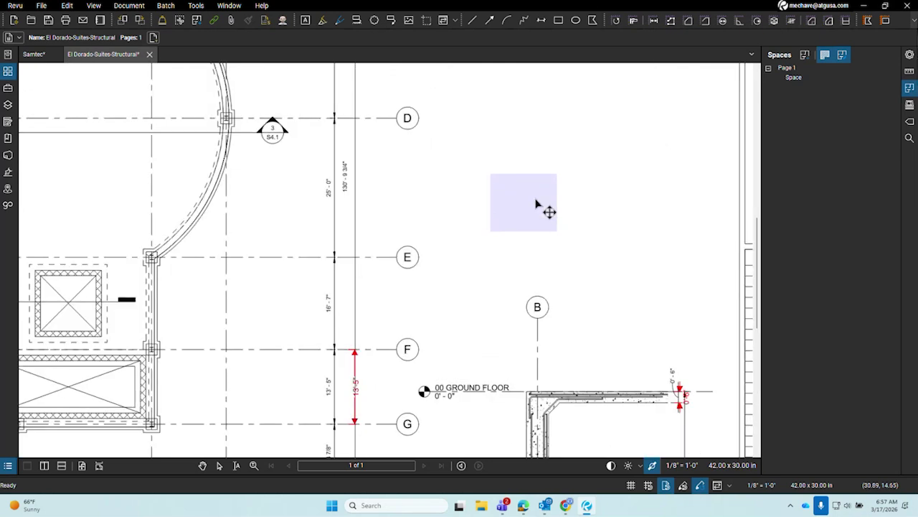
{"action": "left_click", "coordinate": [537, 203]}
{"action": "key", "text": "Escape"}
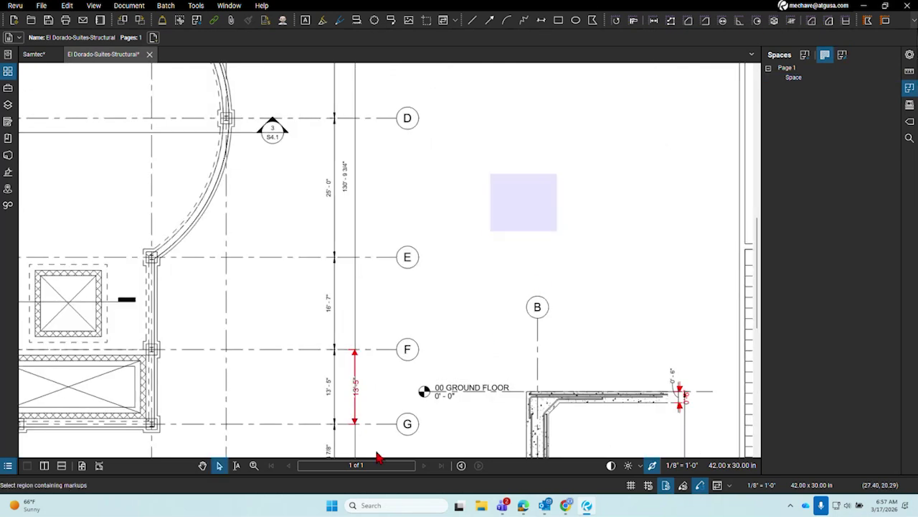
Try a window selection around the space above the wall section, and view the whole sheet from its page thumbnail.
{"action": "left_click_drag", "start_coordinate": [485, 147], "coordinate": [567, 266]}
{"action": "scroll", "coordinate": [593, 268], "scroll_direction": "down", "scroll_amount": 5}
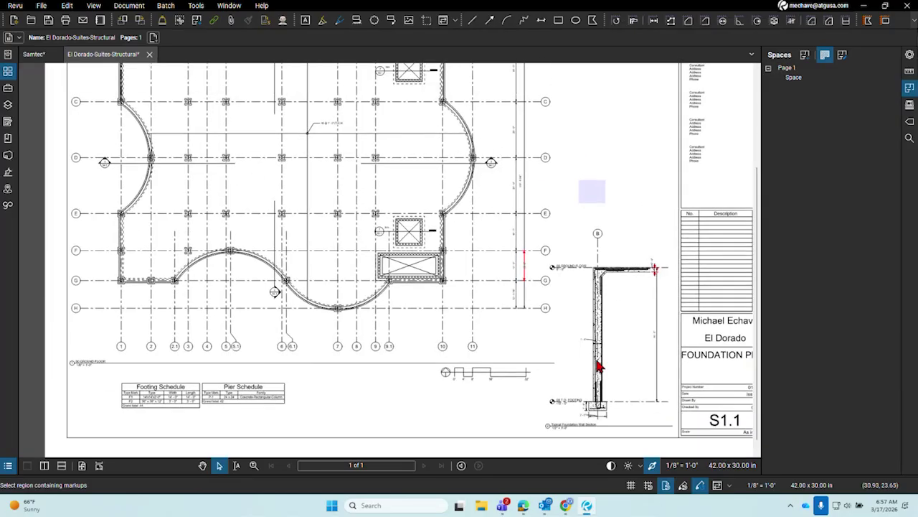
{"action": "key", "text": "ctrl"}
{"action": "left_click_drag", "start_coordinate": [414, 333], "coordinate": [422, 334]}
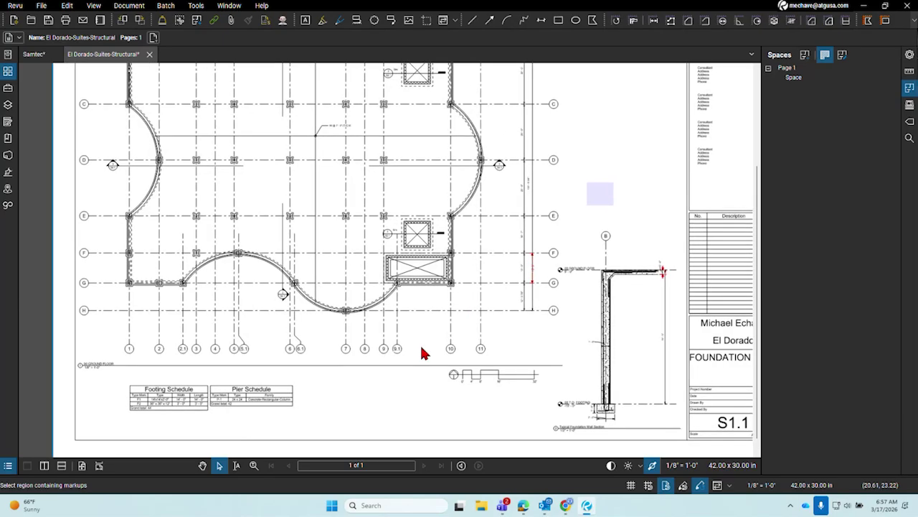
{"action": "left_click", "coordinate": [8, 72]}
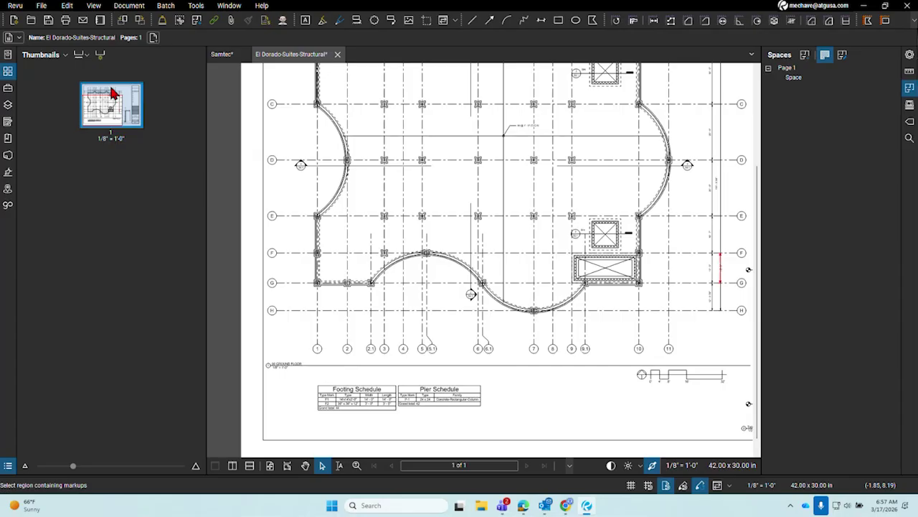
{"action": "left_click", "coordinate": [110, 113]}
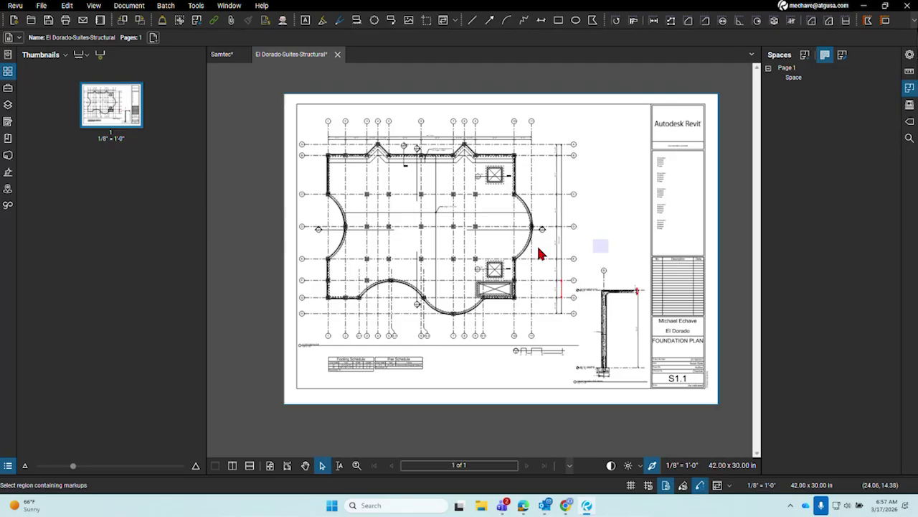
{"action": "scroll", "coordinate": [604, 245], "scroll_direction": "up", "scroll_amount": 3}
{"action": "scroll", "coordinate": [621, 289], "scroll_direction": "up", "scroll_amount": 3}
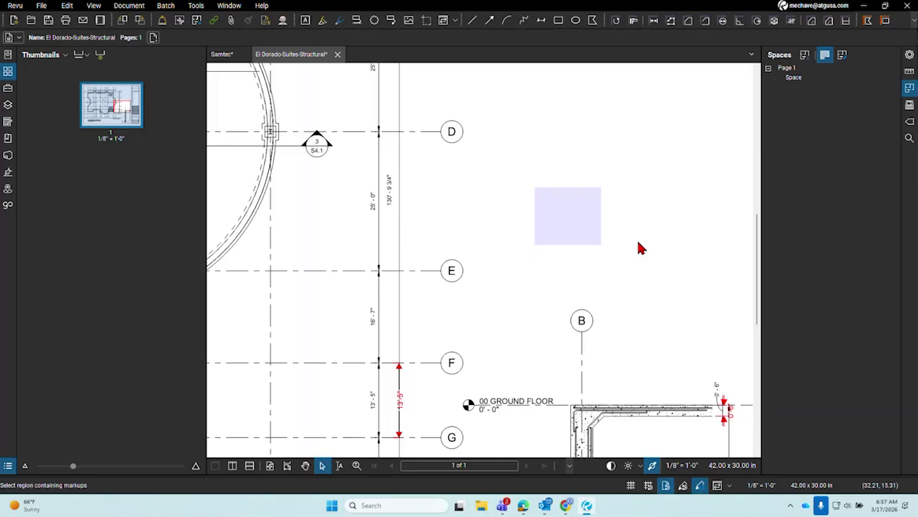
Change the color of the space above the wall section to magenta in its properties.
{"action": "left_click_drag", "start_coordinate": [622, 284], "coordinate": [471, 161]}
{"action": "left_click", "coordinate": [813, 81]}
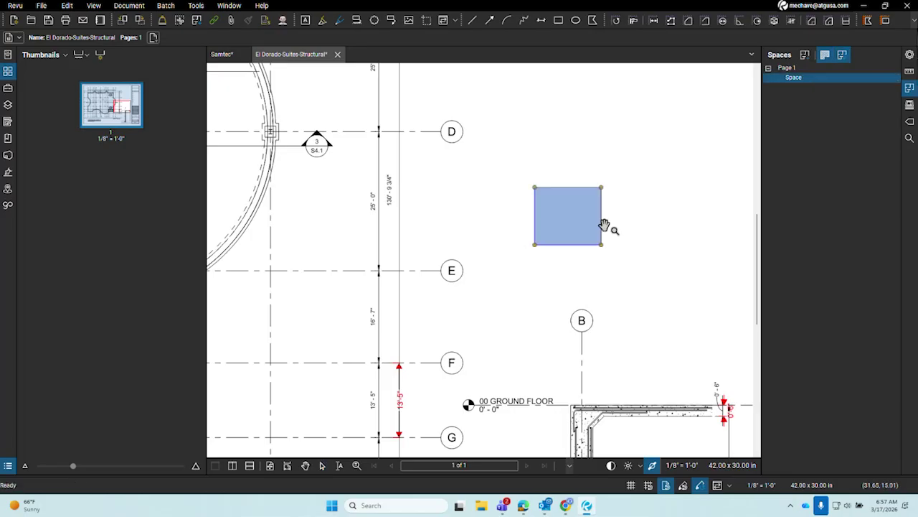
{"action": "right_click", "coordinate": [573, 230]}
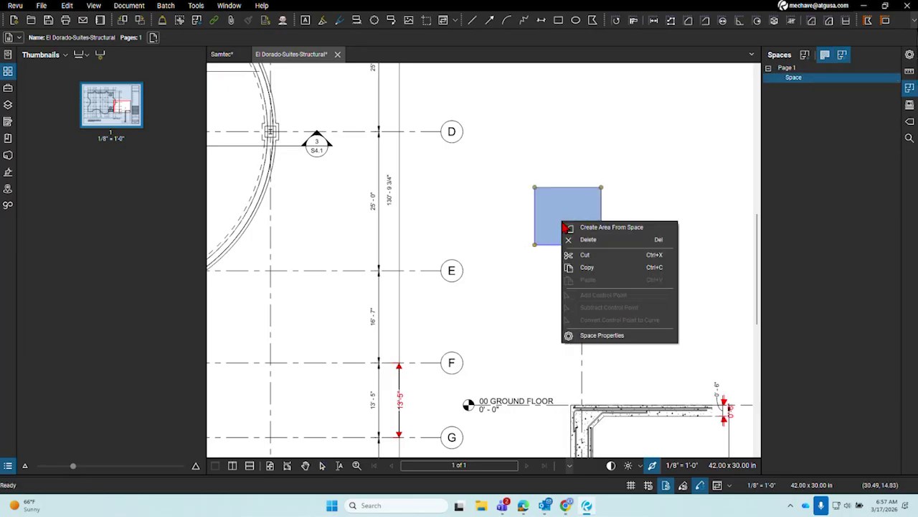
{"action": "left_click", "coordinate": [621, 336]}
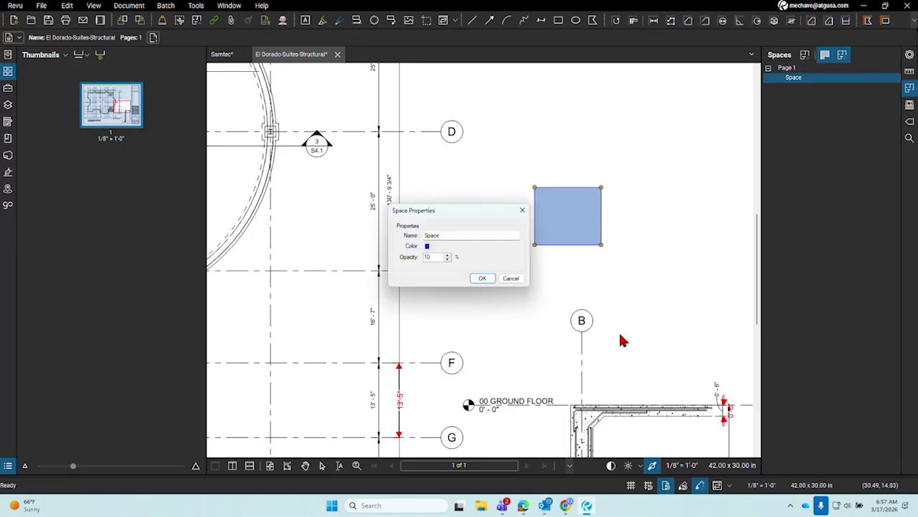
{"action": "left_click", "coordinate": [429, 246]}
{"action": "left_click", "coordinate": [439, 294]}
{"action": "left_click", "coordinate": [481, 279]}
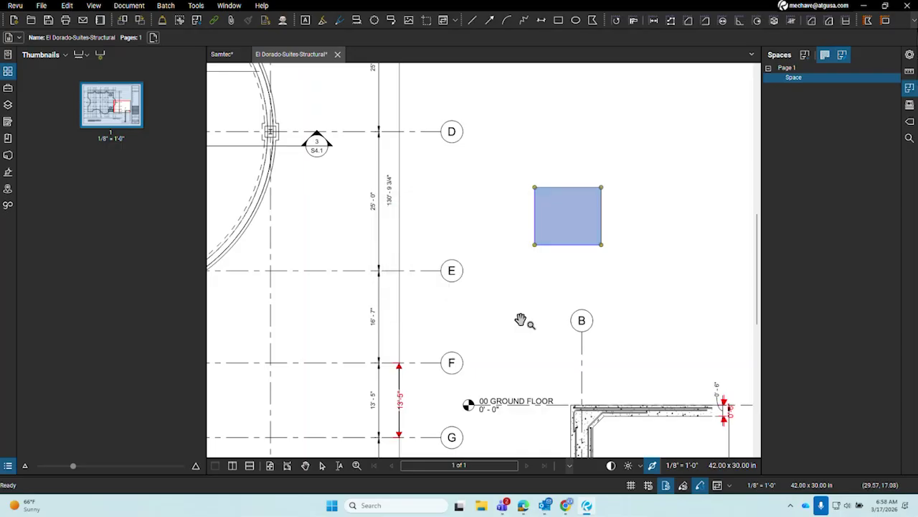
{"action": "left_click", "coordinate": [521, 320]}
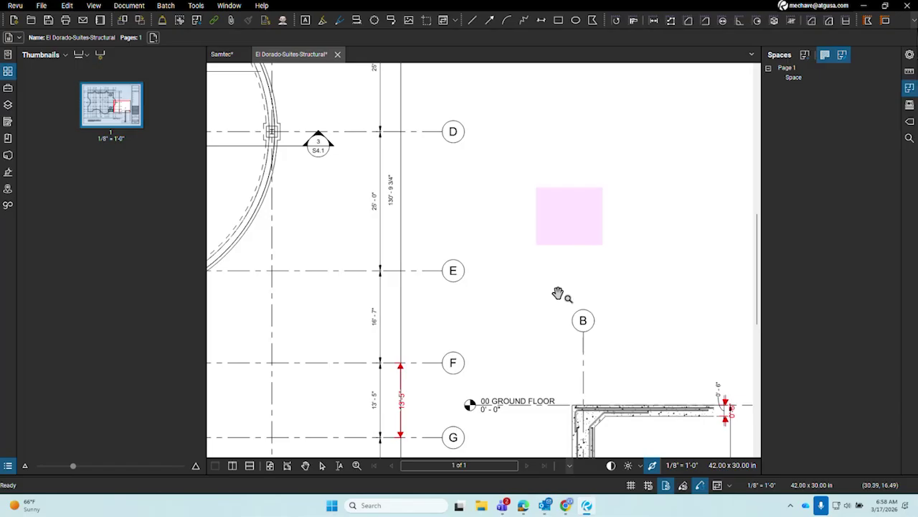
View the recolored space on the full sheet and hide the page thumbnails and the spaces list.
{"action": "left_click_drag", "start_coordinate": [559, 293], "coordinate": [594, 272]}
{"action": "scroll", "coordinate": [594, 273], "scroll_direction": "down", "scroll_amount": 3}
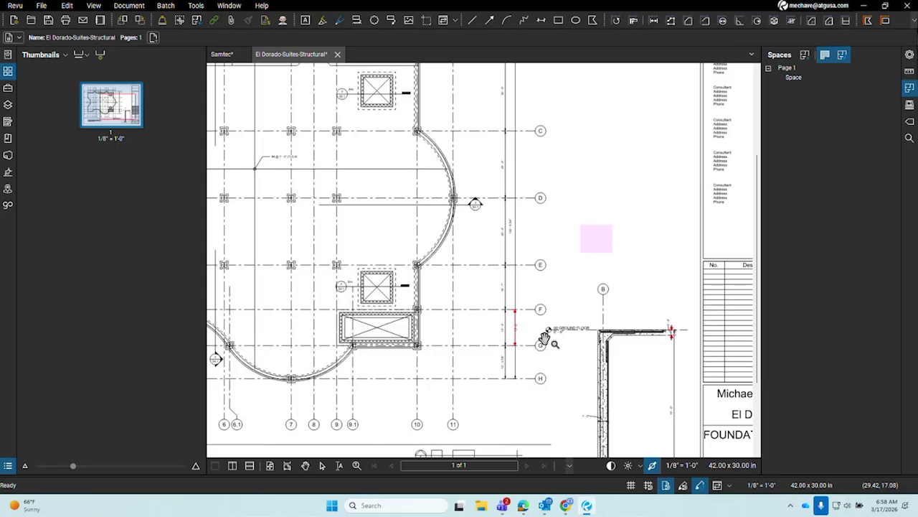
{"action": "scroll", "coordinate": [567, 291], "scroll_direction": "down", "scroll_amount": 3}
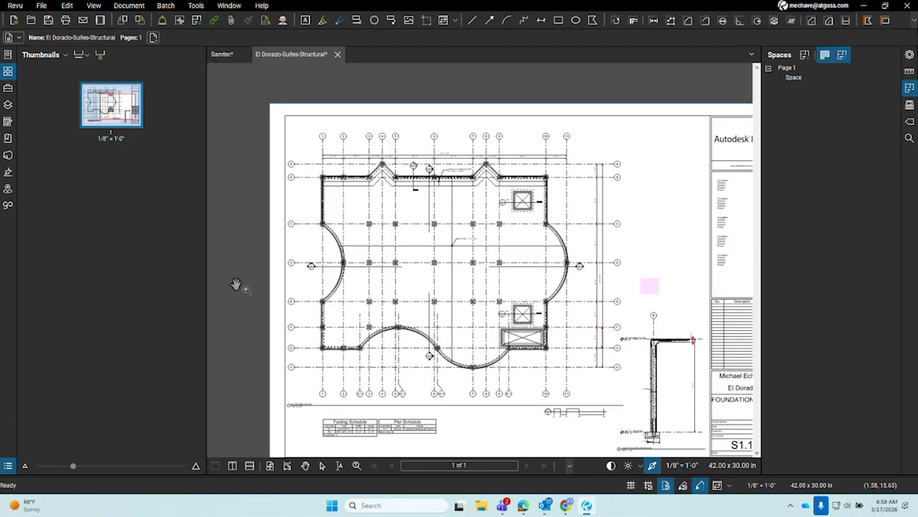
{"action": "left_click", "coordinate": [8, 71]}
{"action": "left_click", "coordinate": [908, 88]}
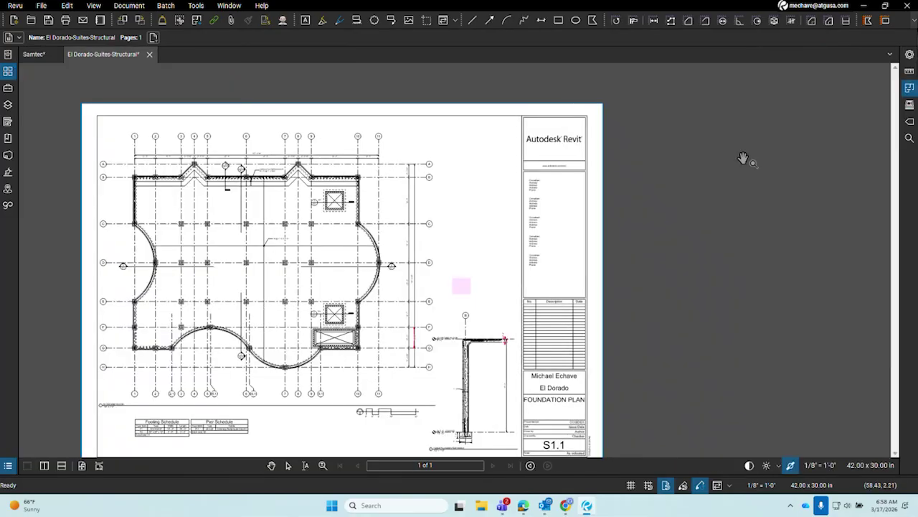
Switch to the Samtec document and add a length measurement between two adjacent vertical control joints above the C3 column.
{"action": "scroll", "coordinate": [318, 244], "scroll_direction": "up", "scroll_amount": 5}
{"action": "left_click", "coordinate": [41, 56]}
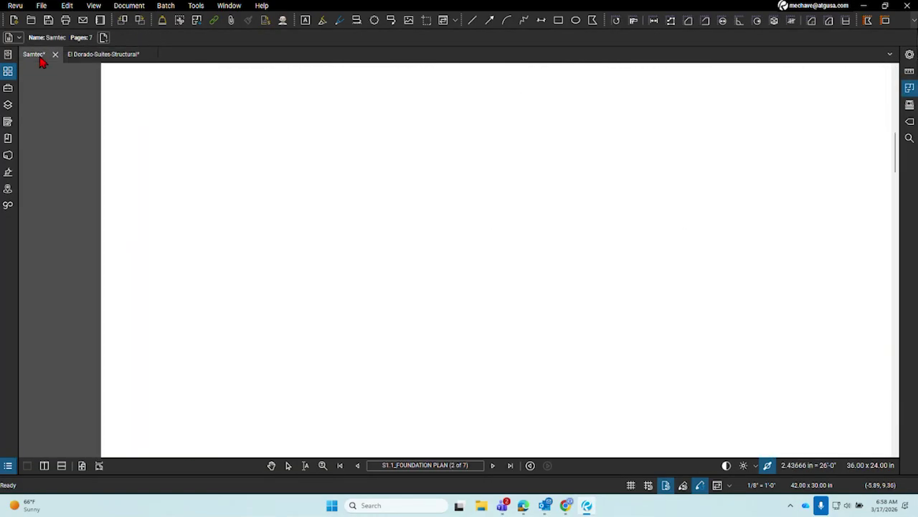
{"action": "scroll", "coordinate": [475, 374], "scroll_direction": "up", "scroll_amount": 2}
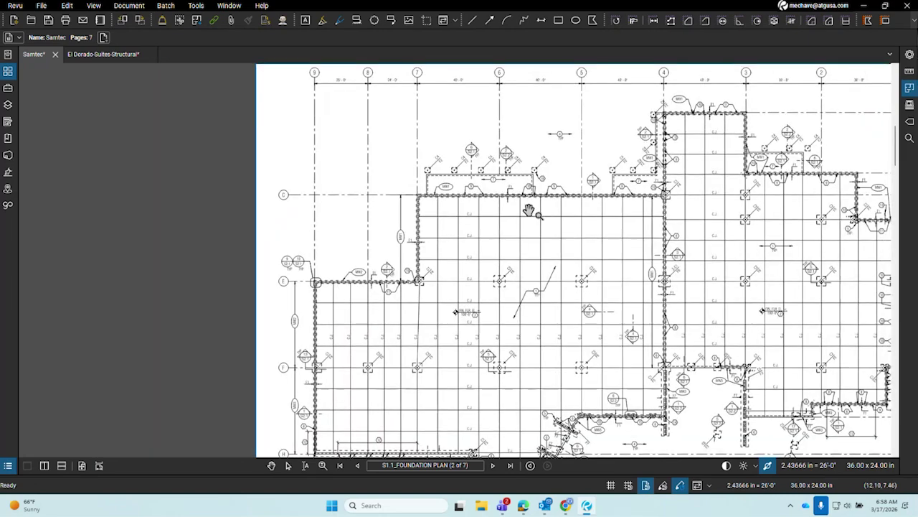
{"action": "scroll", "coordinate": [598, 291], "scroll_direction": "up", "scroll_amount": 6}
{"action": "scroll", "coordinate": [617, 316], "scroll_direction": "down", "scroll_amount": 6}
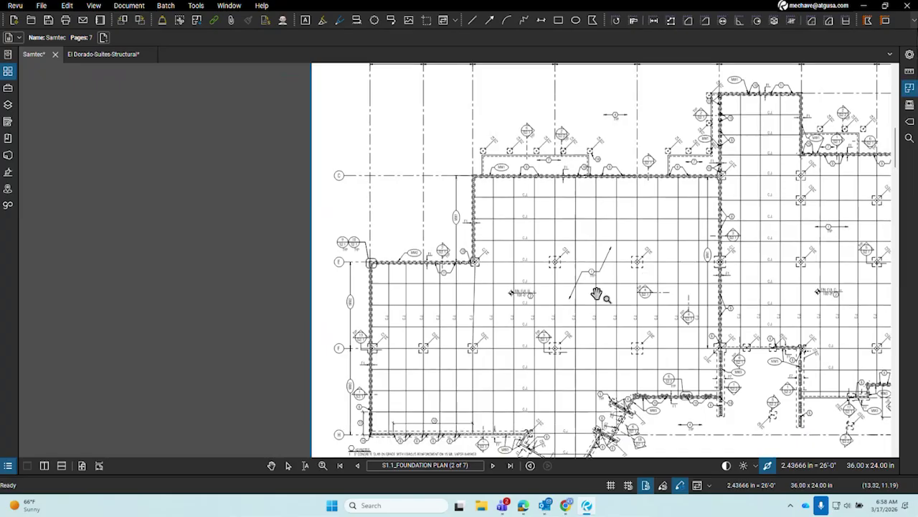
{"action": "scroll", "coordinate": [598, 291], "scroll_direction": "up", "scroll_amount": 5}
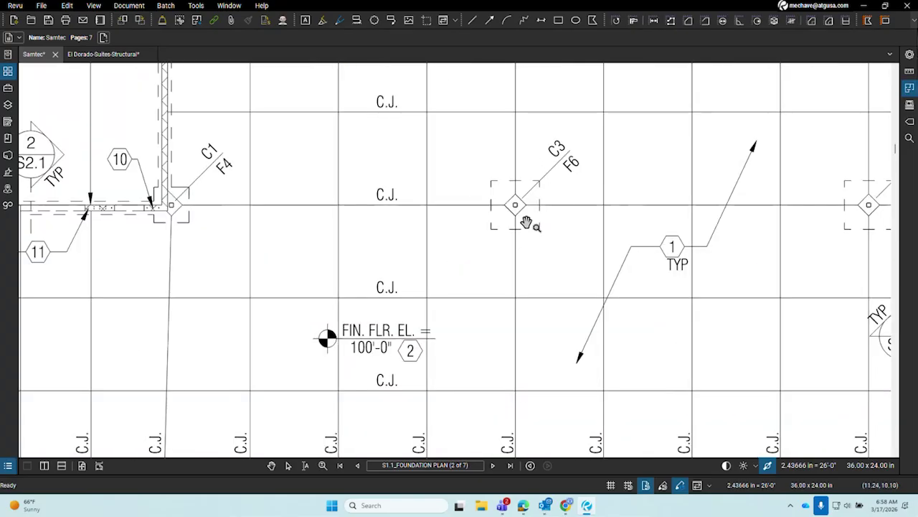
{"action": "left_click_drag", "start_coordinate": [526, 225], "coordinate": [531, 301]}
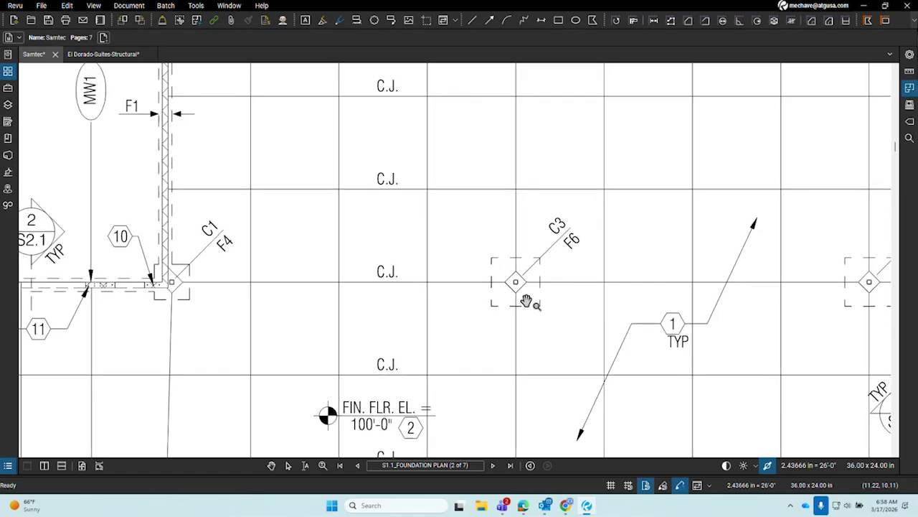
{"action": "left_click", "coordinate": [653, 22]}
{"action": "mouse_move", "coordinate": [515, 138]}
{"action": "left_mouse_down"}
{"action": "mouse_move", "coordinate": [535, 216]}
{"action": "mouse_move", "coordinate": [596, 133]}
{"action": "mouse_move", "coordinate": [605, 135]}
{"action": "left_mouse_up"}
{"action": "left_click_drag", "start_coordinate": [628, 178], "coordinate": [568, 231]}
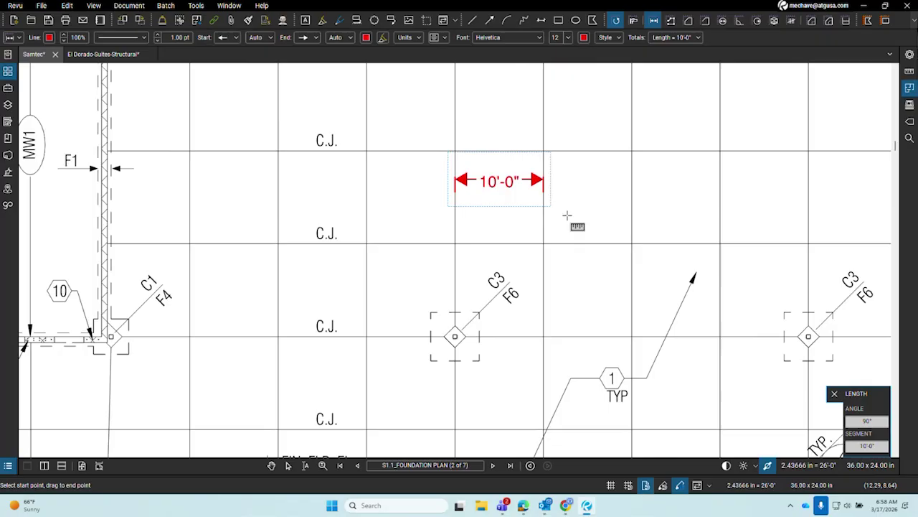
Add a Polylength measurement just below the overall dimensions from grid 9 to grid 1, with a vertex at every grid line.
{"action": "left_click", "coordinate": [671, 20]}
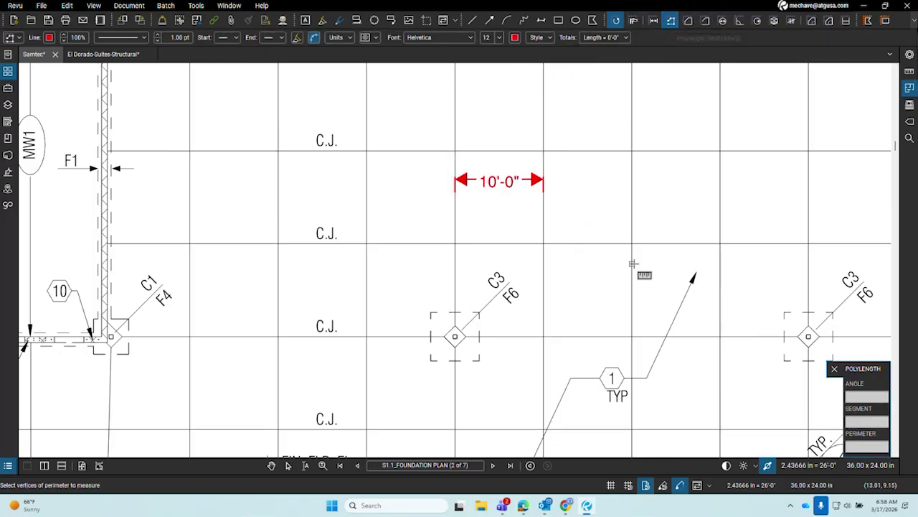
{"action": "scroll", "coordinate": [636, 266], "scroll_direction": "down", "scroll_amount": 3}
{"action": "scroll", "coordinate": [445, 125], "scroll_direction": "up", "scroll_amount": 2}
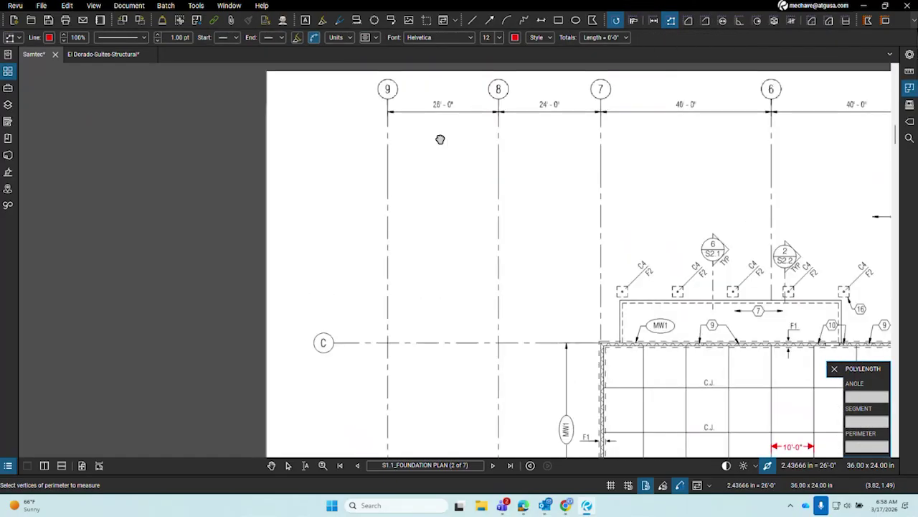
{"action": "left_click", "coordinate": [389, 166]}
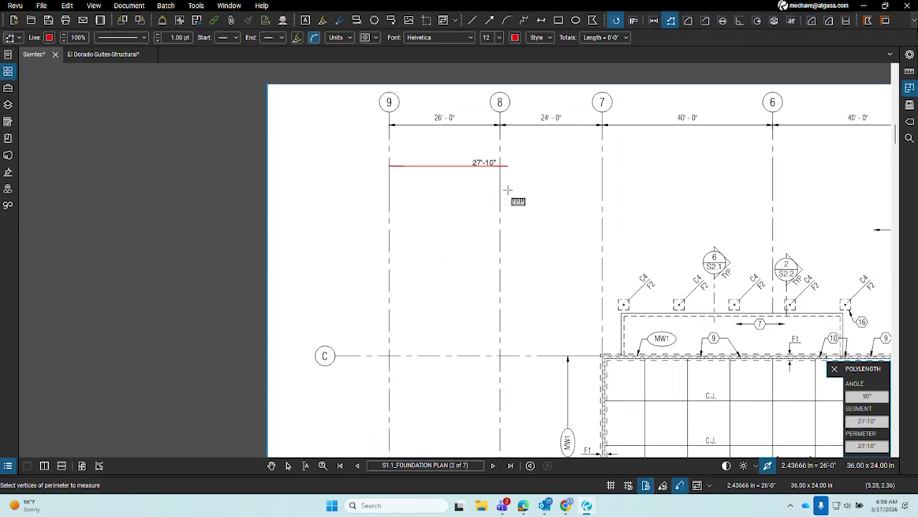
{"action": "left_click", "coordinate": [500, 166]}
{"action": "left_click", "coordinate": [602, 176]}
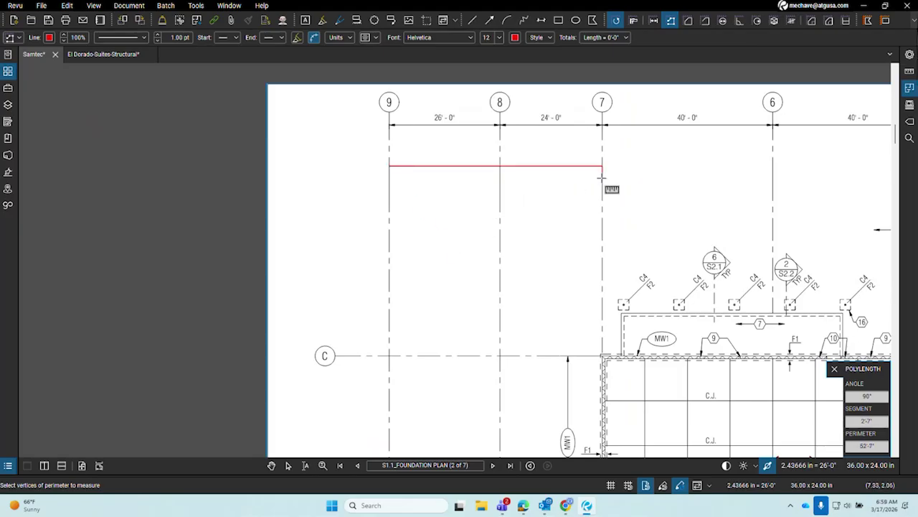
{"action": "scroll", "coordinate": [601, 177], "scroll_direction": "right", "scroll_amount": 3}
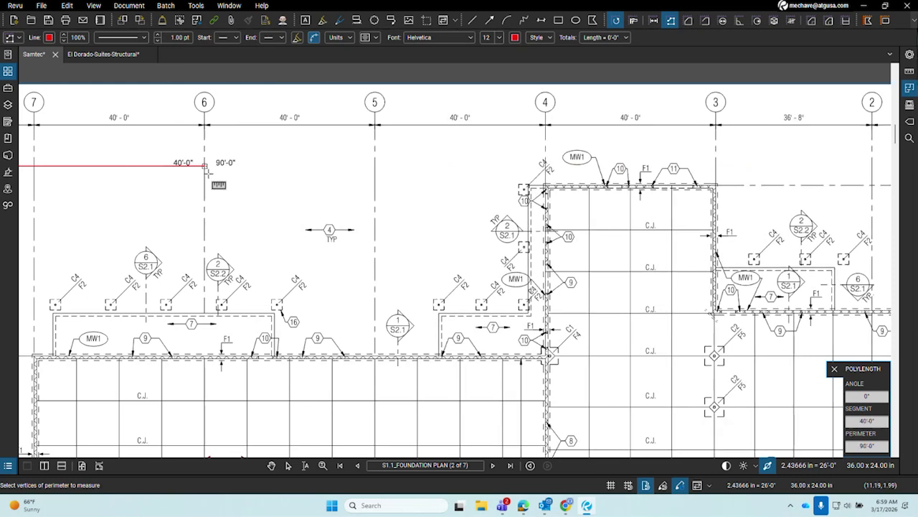
{"action": "left_click", "coordinate": [374, 176]}
{"action": "left_click", "coordinate": [544, 143]}
{"action": "left_click", "coordinate": [716, 154]}
{"action": "scroll", "coordinate": [825, 158], "scroll_direction": "right", "scroll_amount": 2}
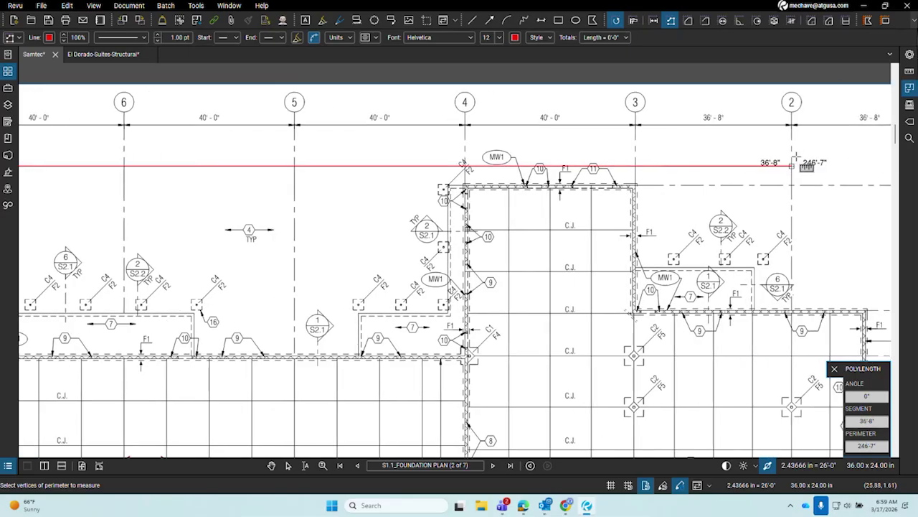
{"action": "left_click", "coordinate": [795, 156]}
{"action": "scroll", "coordinate": [804, 161], "scroll_direction": "right", "scroll_amount": 3}
{"action": "scroll", "coordinate": [804, 161], "scroll_direction": "up", "scroll_amount": 1}
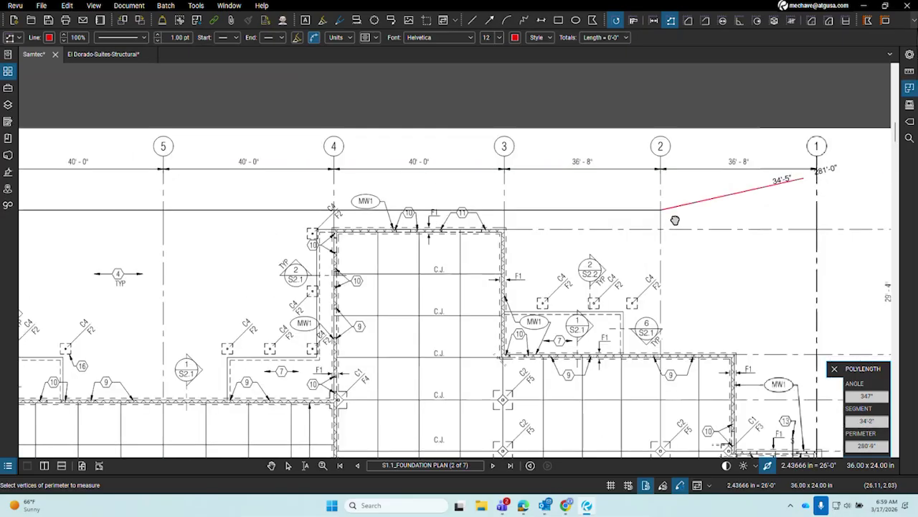
{"action": "double_click", "coordinate": [817, 209]}
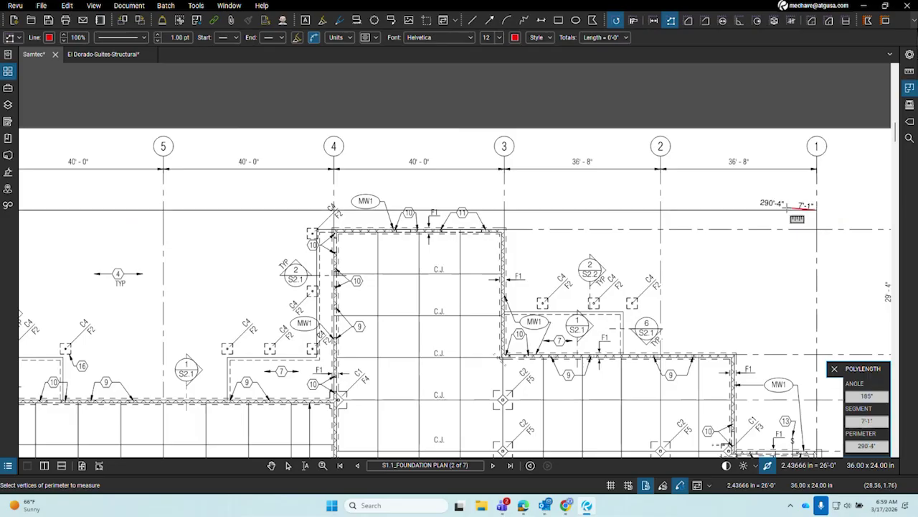
{"action": "scroll", "coordinate": [789, 206], "scroll_direction": "left", "scroll_amount": 3}
{"action": "scroll", "coordinate": [790, 204], "scroll_direction": "down", "scroll_amount": 1}
{"action": "key", "text": "Escape"}
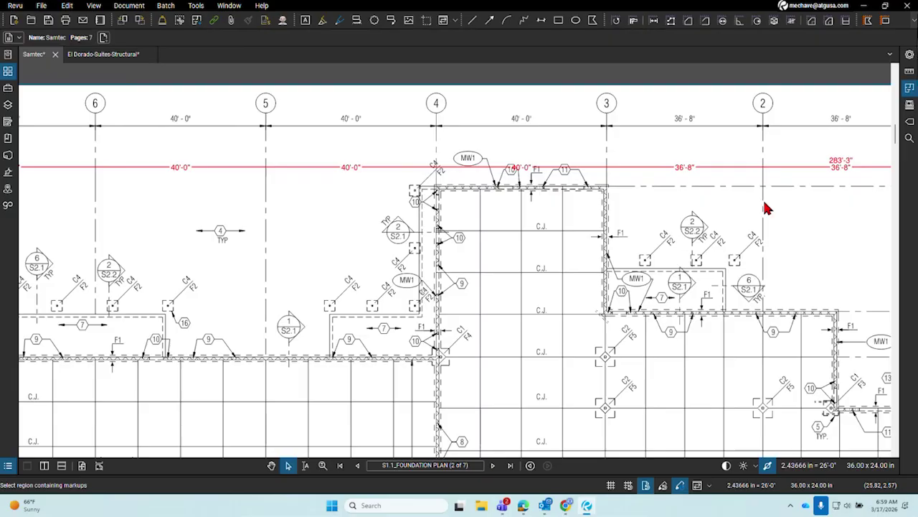
Move the polylength's total-length label above the segment between grids 6 and 5, and deselect the measurement.
{"action": "scroll", "coordinate": [765, 206], "scroll_direction": "down", "scroll_amount": 2}
{"action": "left_click", "coordinate": [826, 181]}
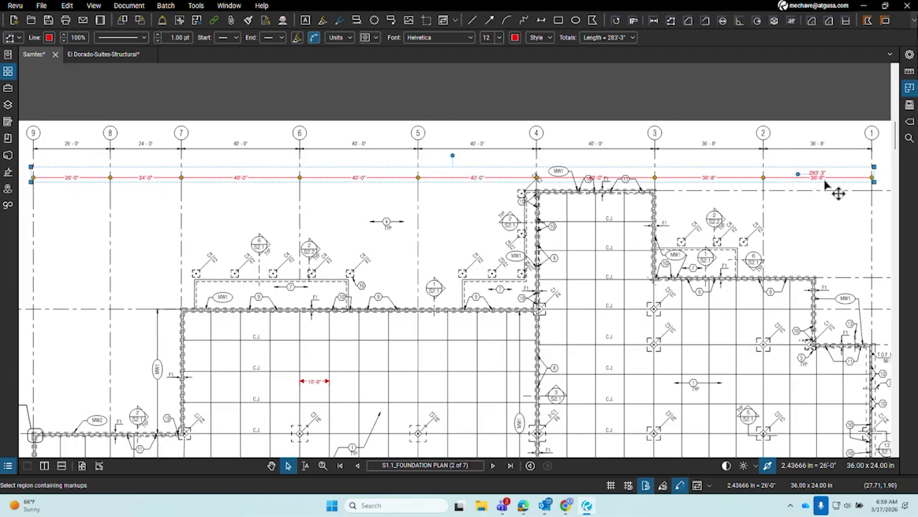
{"action": "left_click_drag", "start_coordinate": [816, 176], "coordinate": [363, 172]}
{"action": "scroll", "coordinate": [368, 236], "scroll_direction": "left", "scroll_amount": 5}
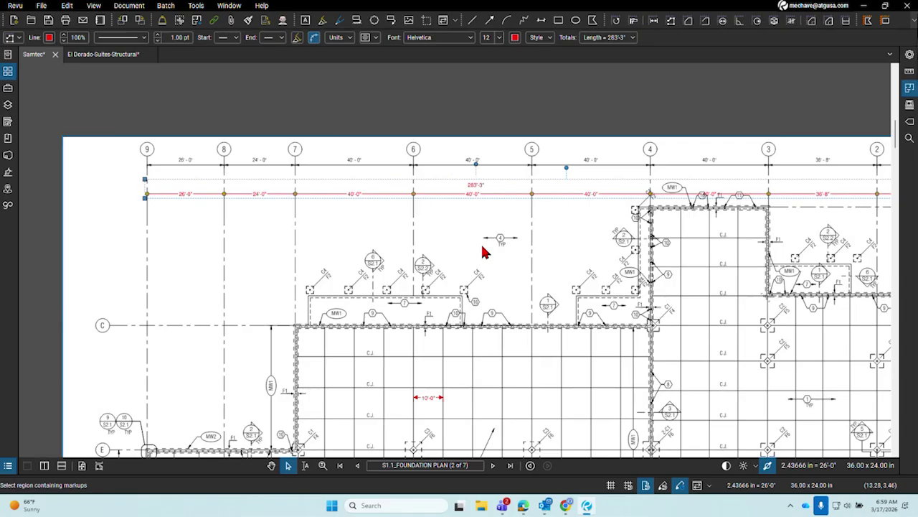
{"action": "left_click", "coordinate": [493, 260]}
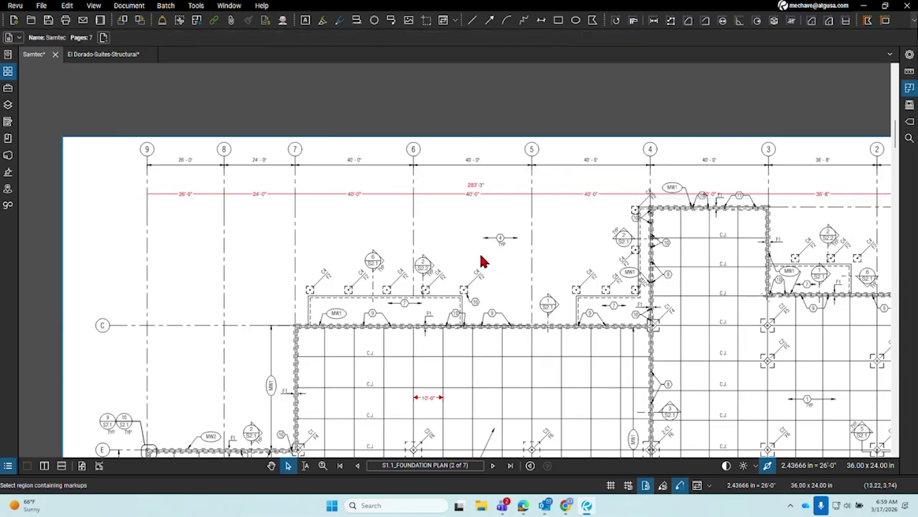
Select the polylength along the grid lines and display its measurement properties.
{"action": "scroll", "coordinate": [481, 260], "scroll_direction": "down", "scroll_amount": 3}
{"action": "scroll", "coordinate": [485, 316], "scroll_direction": "up", "scroll_amount": 2}
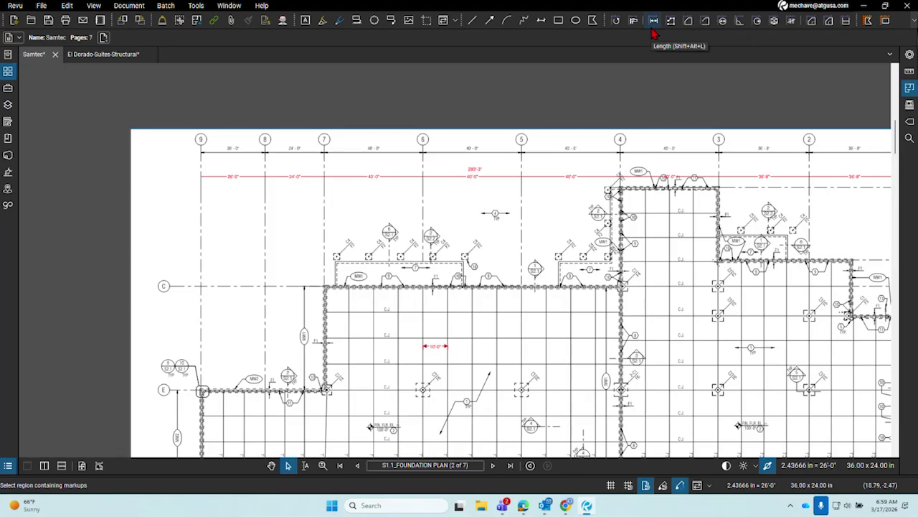
{"action": "scroll", "coordinate": [565, 206], "scroll_direction": "up", "scroll_amount": 5}
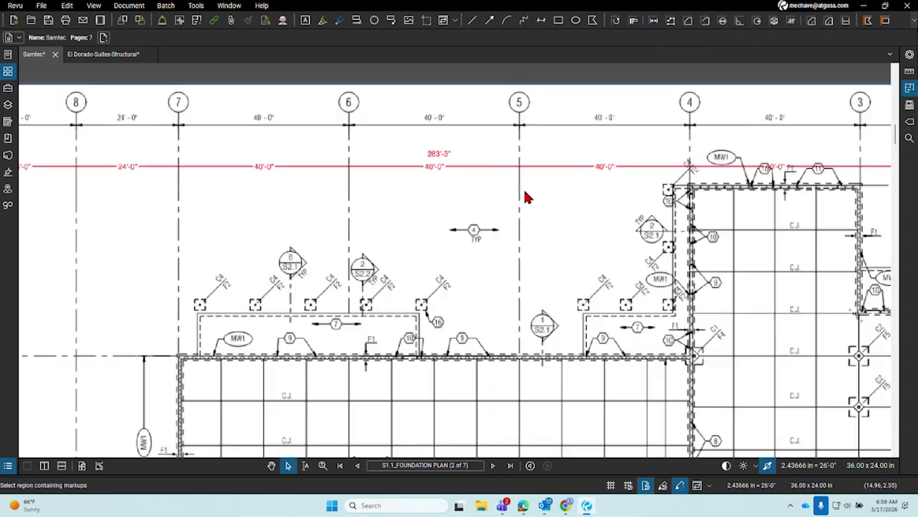
{"action": "left_click", "coordinate": [526, 161]}
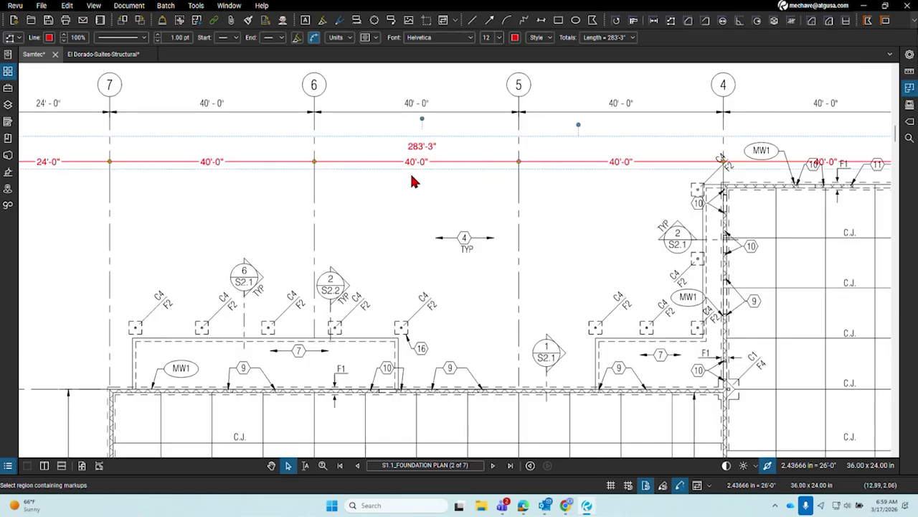
{"action": "left_click", "coordinate": [908, 72]}
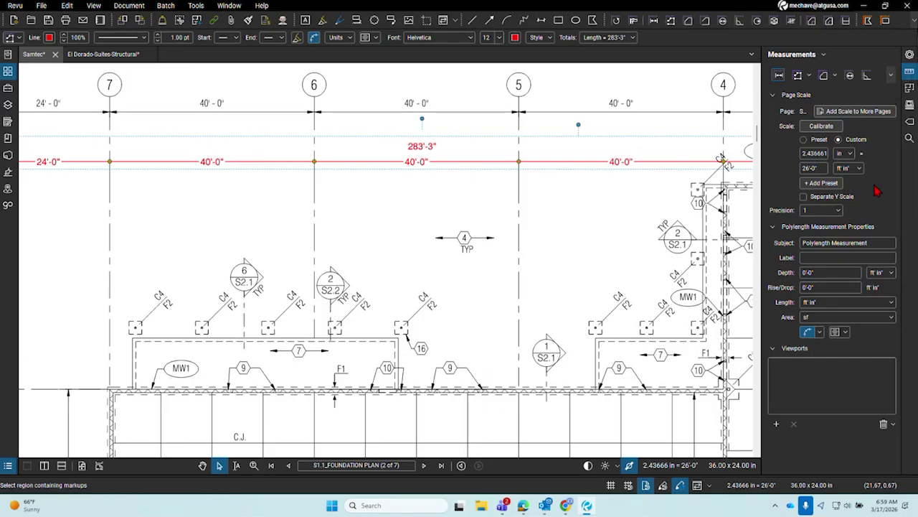
Review the selected polylength's caption options and drawing settings, and deselect the measurement.
{"action": "left_click", "coordinate": [824, 335]}
{"action": "left_click", "coordinate": [850, 335]}
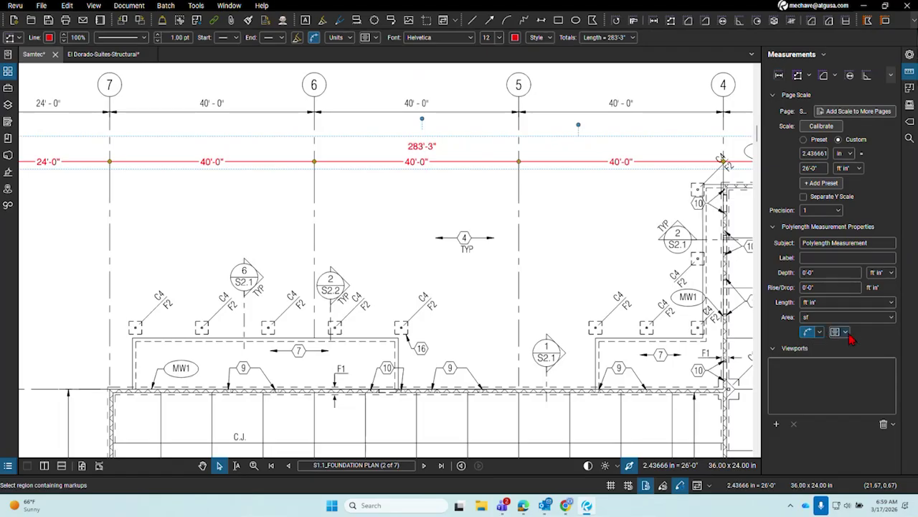
{"action": "left_click", "coordinate": [847, 333]}
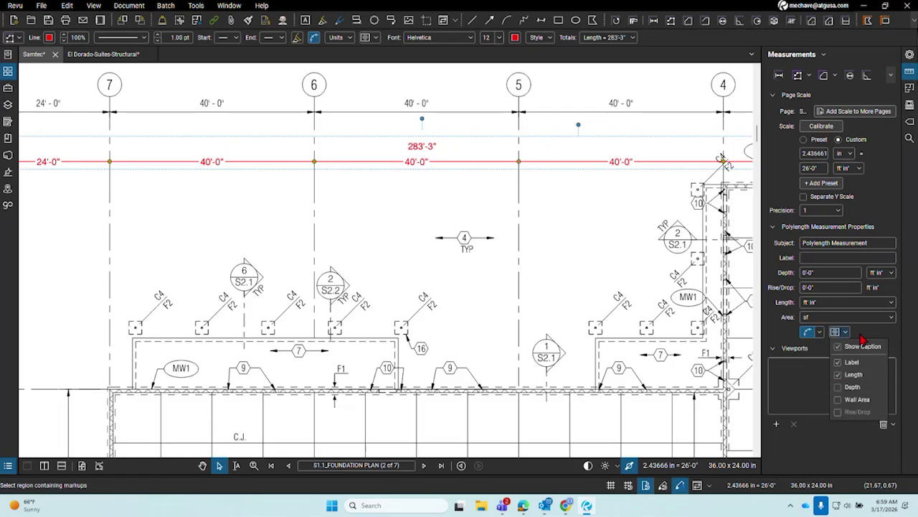
{"action": "left_click", "coordinate": [528, 262]}
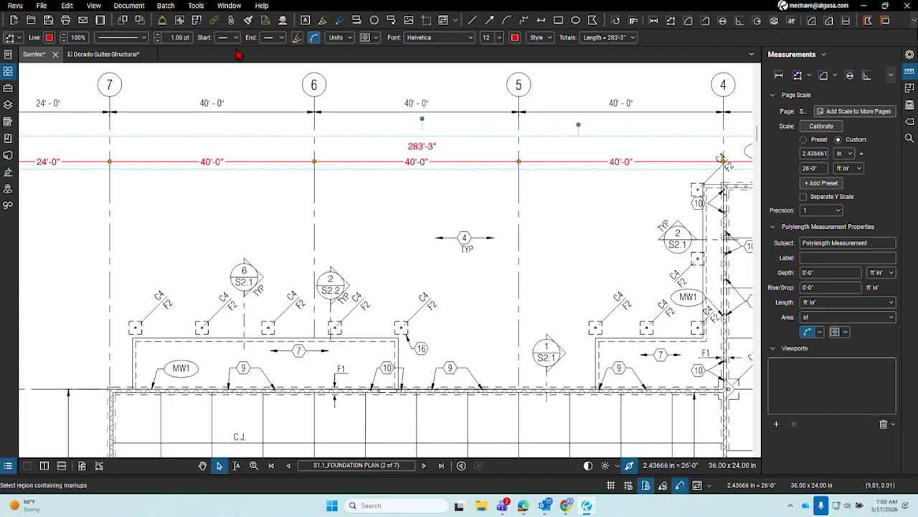
{"action": "left_click", "coordinate": [312, 44]}
{"action": "left_click", "coordinate": [312, 45]}
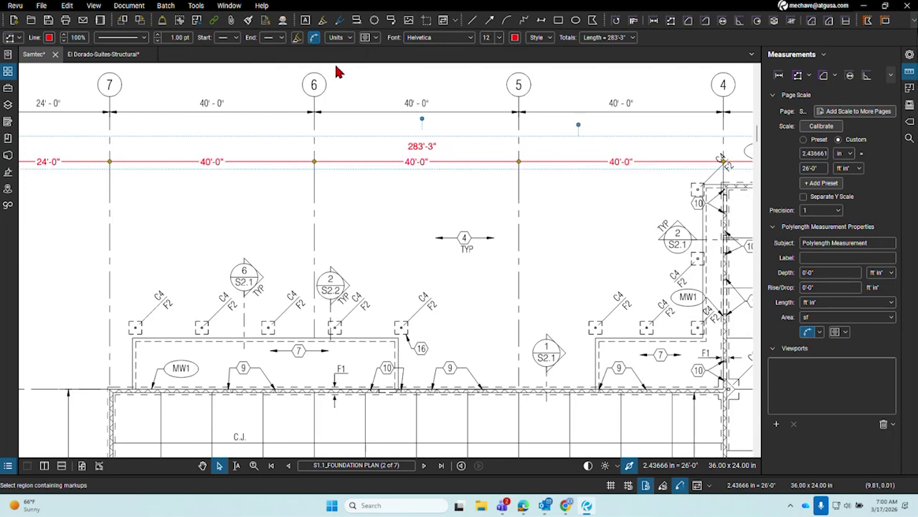
{"action": "left_click", "coordinate": [317, 178]}
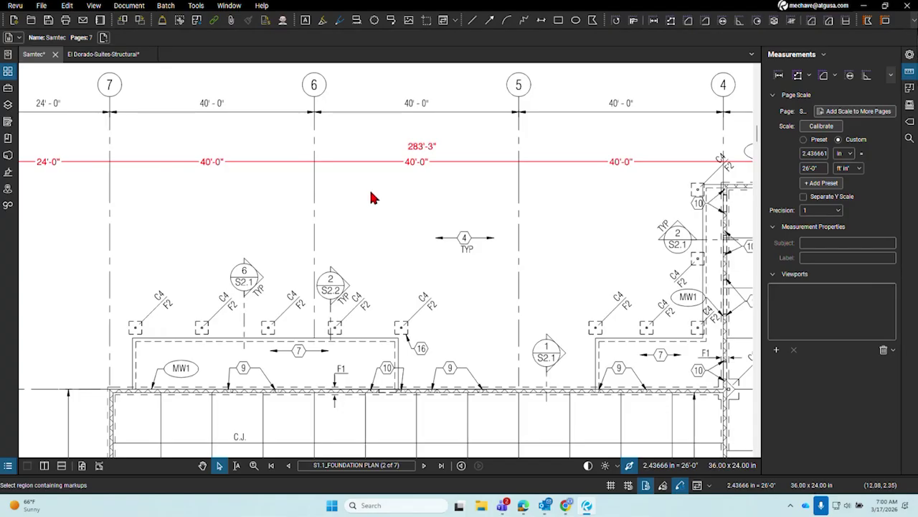
{"action": "scroll", "coordinate": [384, 258], "scroll_direction": "down", "scroll_amount": 2}
{"action": "left_click_drag", "start_coordinate": [660, 289], "coordinate": [541, 258]}
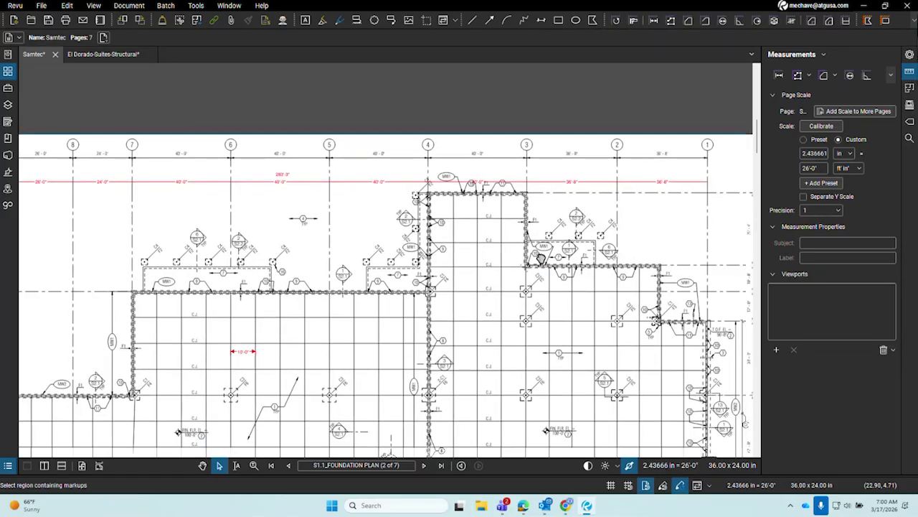
{"action": "left_click", "coordinate": [687, 24]}
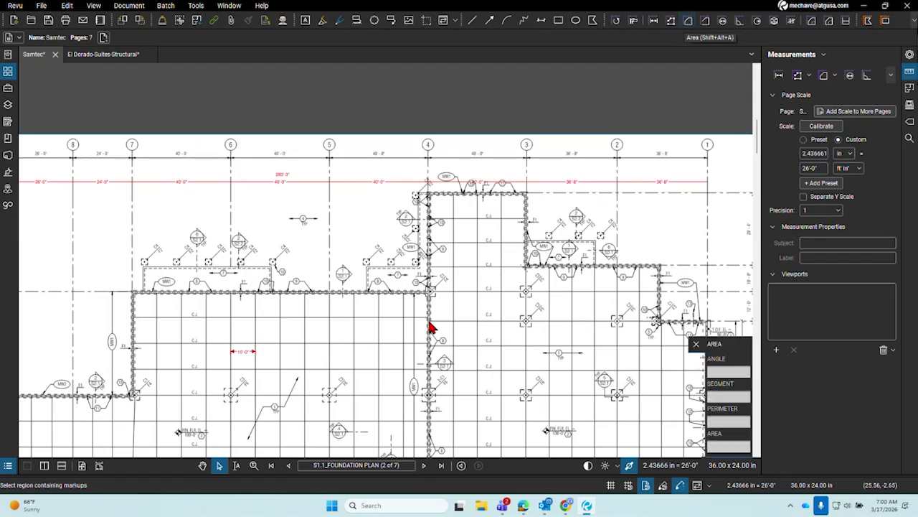
{"action": "scroll", "coordinate": [462, 313], "scroll_direction": "up", "scroll_amount": 2}
{"action": "scroll", "coordinate": [403, 296], "scroll_direction": "up", "scroll_amount": 2}
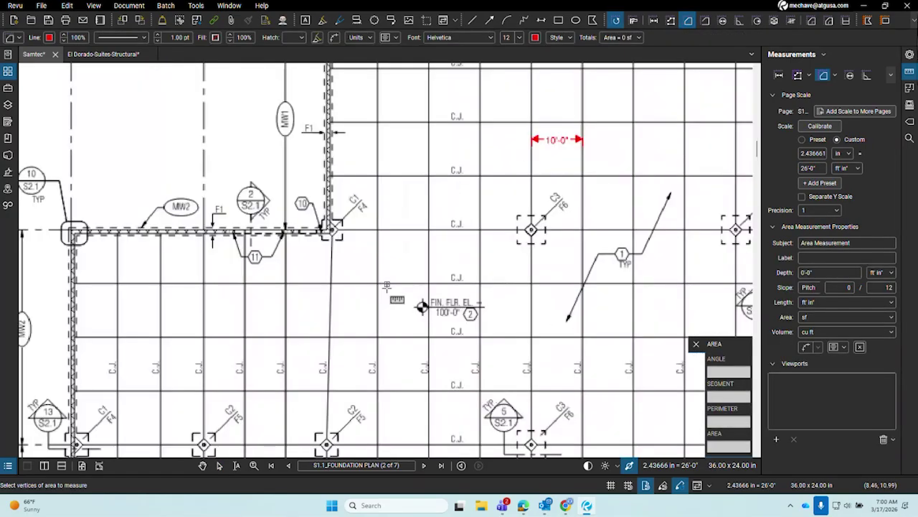
{"action": "scroll", "coordinate": [448, 257], "scroll_direction": "up", "scroll_amount": 3}
{"action": "left_click_drag", "start_coordinate": [454, 255], "coordinate": [434, 317]}
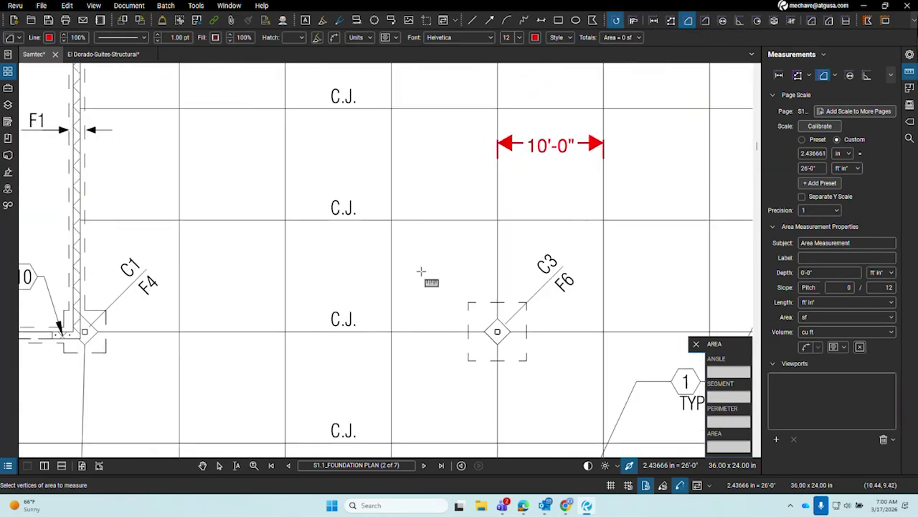
{"action": "mouse_move", "coordinate": [392, 221]}
{"action": "left_mouse_down"}
{"action": "mouse_move", "coordinate": [478, 343]}
{"action": "mouse_move", "coordinate": [497, 331]}
{"action": "left_mouse_up"}
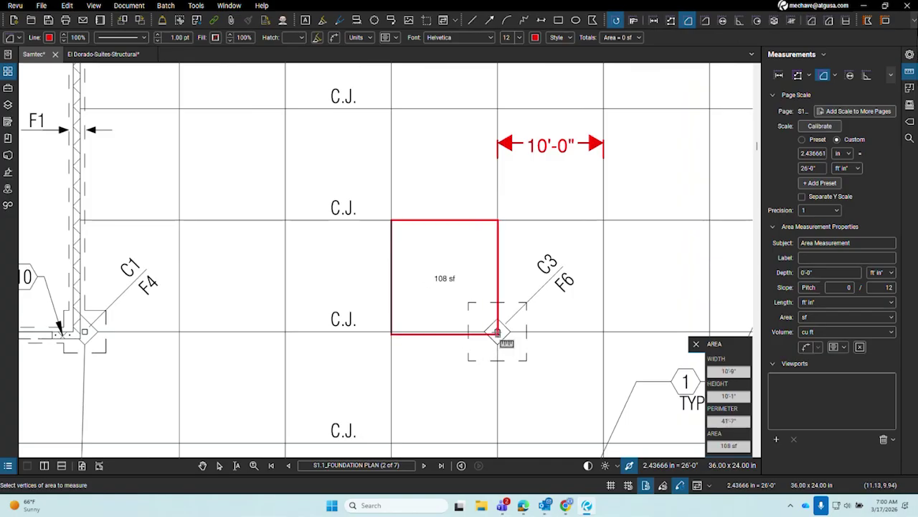
{"action": "key", "text": "Escape"}
{"action": "key", "text": "Escape"}
Add a rectangular Area measurement over the slab panel bounded by control joints, one panel left of the 10'-0" length measurement.
{"action": "left_click_drag", "start_coordinate": [450, 154], "coordinate": [537, 260]}
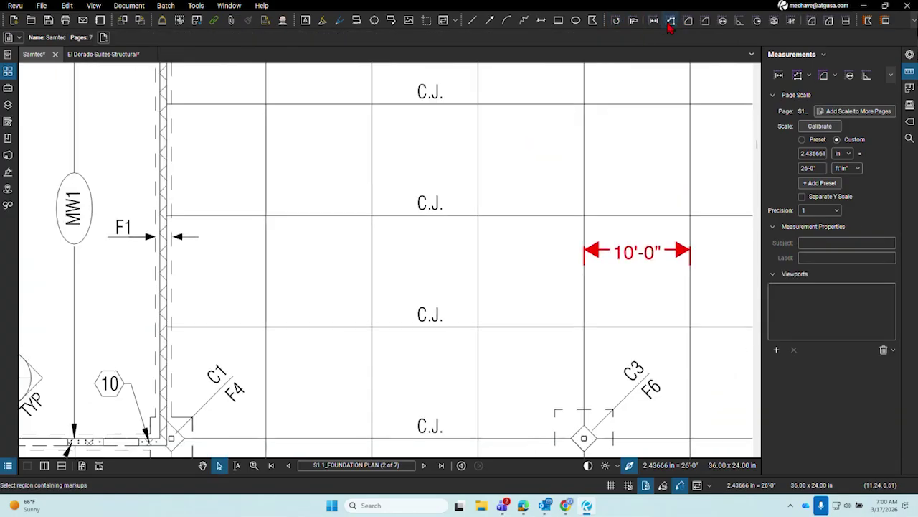
{"action": "left_click", "coordinate": [689, 20]}
{"action": "left_click_drag", "start_coordinate": [372, 215], "coordinate": [478, 326]}
{"action": "left_click_drag", "start_coordinate": [527, 256], "coordinate": [469, 265]}
{"action": "key", "text": "Escape"}
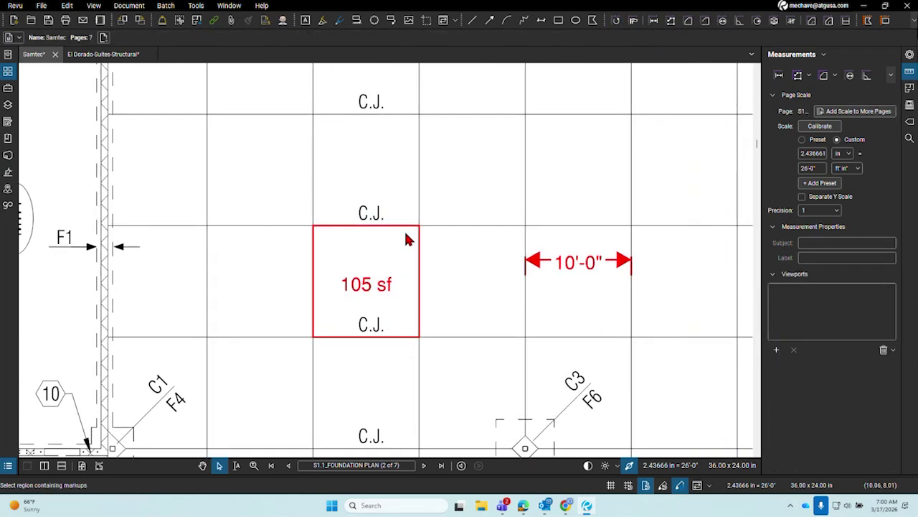
Select the new area measurement and review its unit, depth and slope options.
{"action": "left_click", "coordinate": [405, 234]}
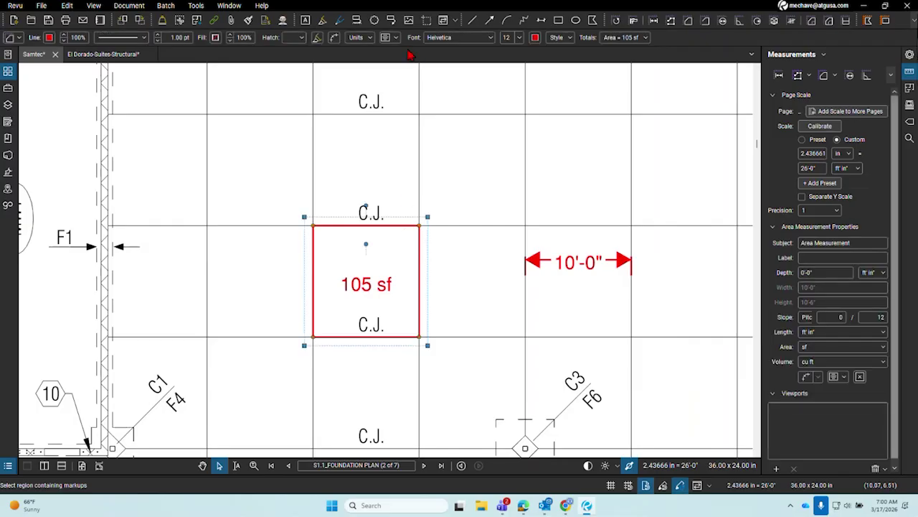
{"action": "left_click", "coordinate": [370, 40]}
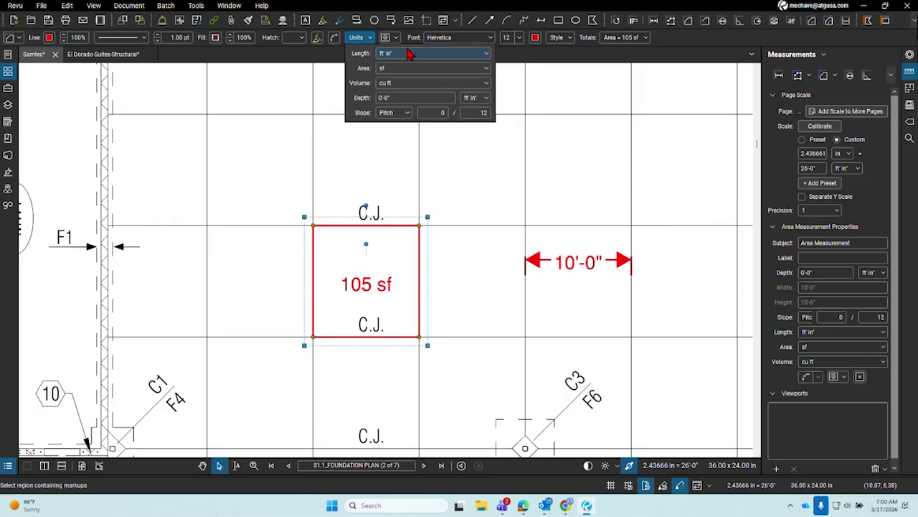
{"action": "left_click", "coordinate": [469, 229]}
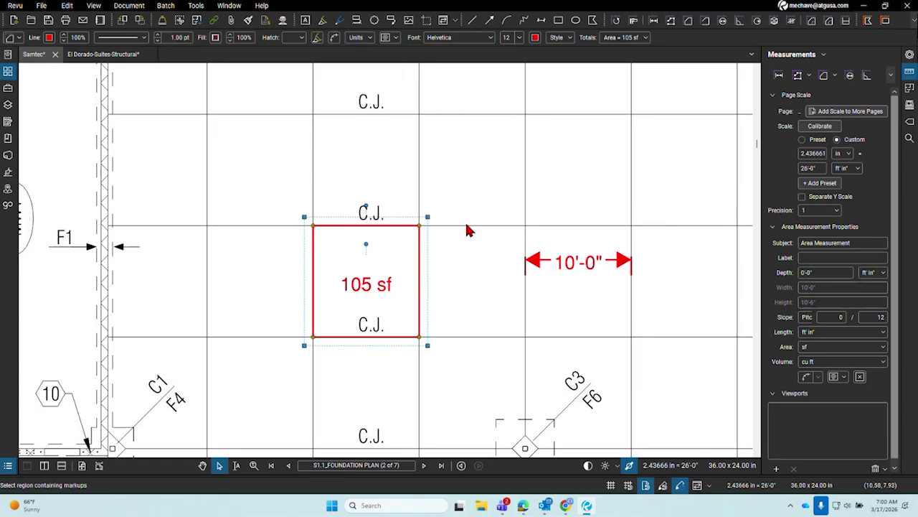
Add a Perimeter measurement along the MW2 walls from the C1 column on grid F, around the grid E corner, to the other C1 column.
{"action": "left_click", "coordinate": [710, 23]}
{"action": "scroll", "coordinate": [692, 144], "scroll_direction": "down", "scroll_amount": 3}
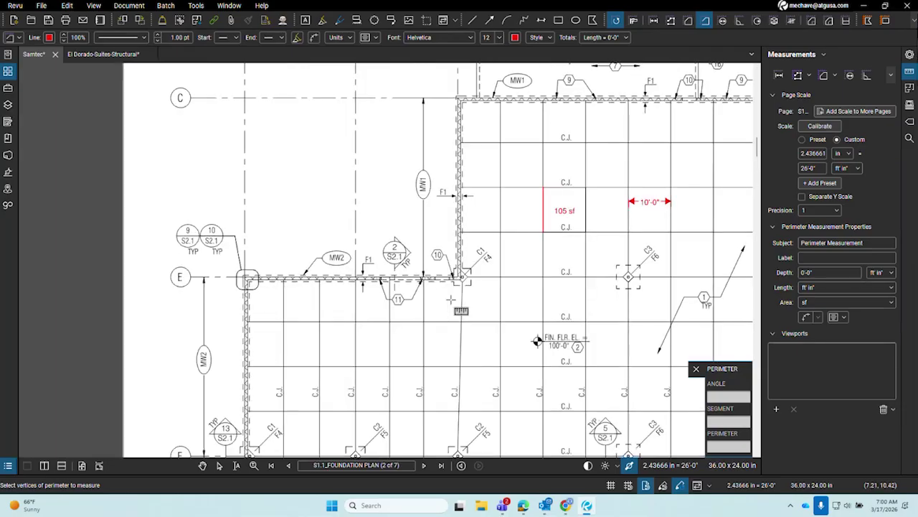
{"action": "scroll", "coordinate": [338, 414], "scroll_direction": "up", "scroll_amount": 5}
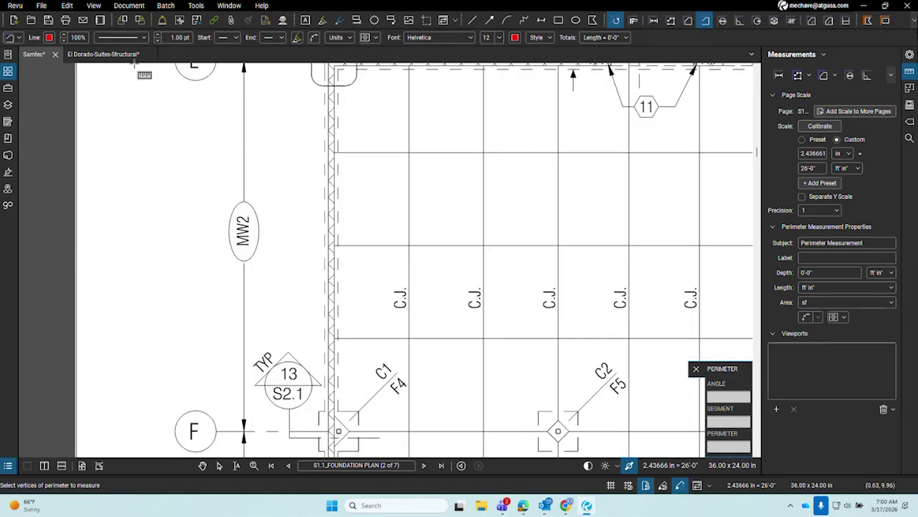
{"action": "scroll", "coordinate": [334, 395], "scroll_direction": "up", "scroll_amount": 2}
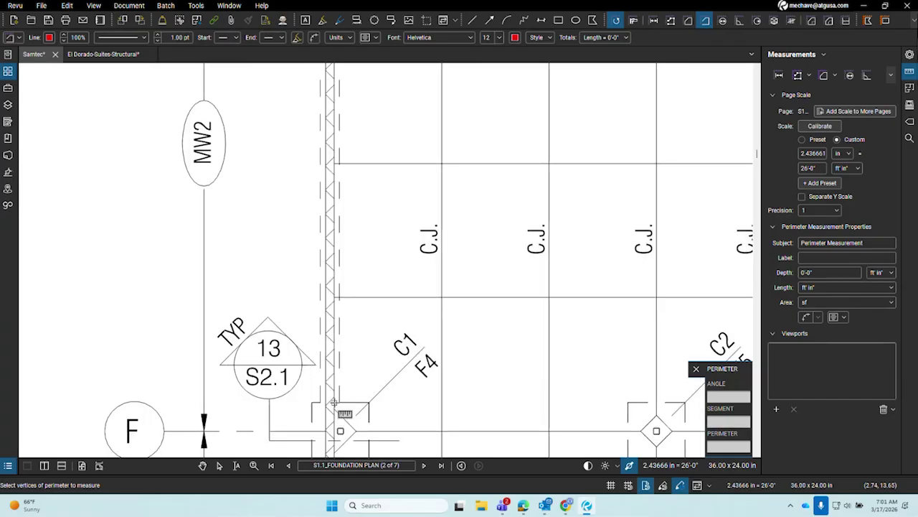
{"action": "left_click", "coordinate": [334, 403]}
{"action": "scroll", "coordinate": [333, 403], "scroll_direction": "down", "scroll_amount": 3}
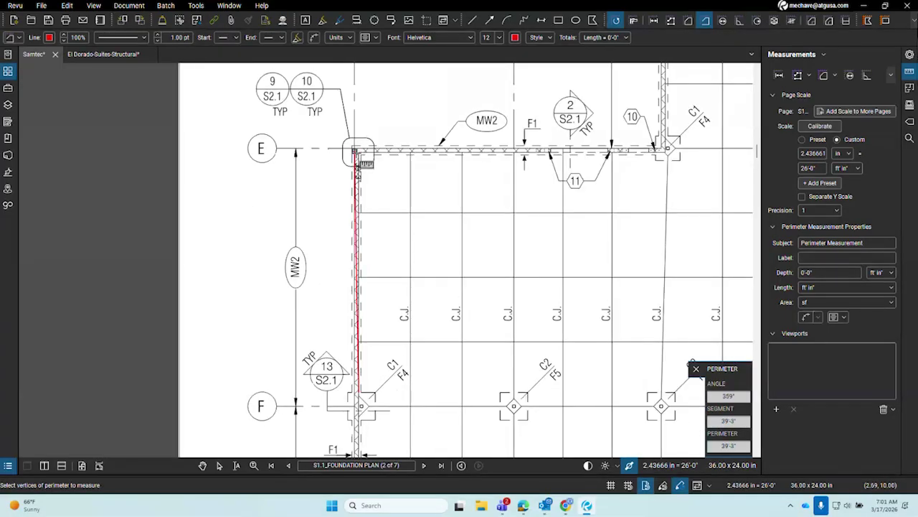
{"action": "left_click", "coordinate": [359, 152]}
{"action": "left_click", "coordinate": [666, 151]}
{"action": "double_click", "coordinate": [667, 150]}
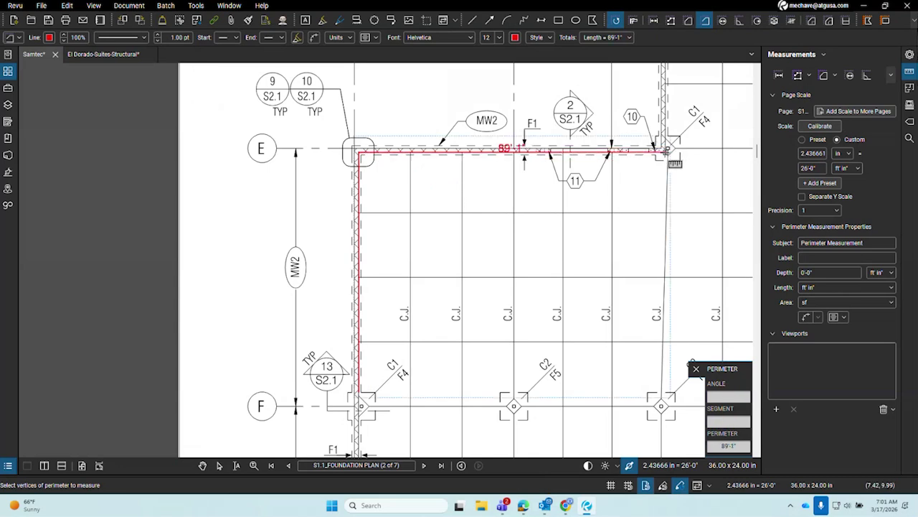
{"action": "key", "text": "Escape"}
Select the wall perimeter measurement and examine its Depth property.
{"action": "left_click", "coordinate": [666, 156]}
{"action": "left_click", "coordinate": [816, 272]}
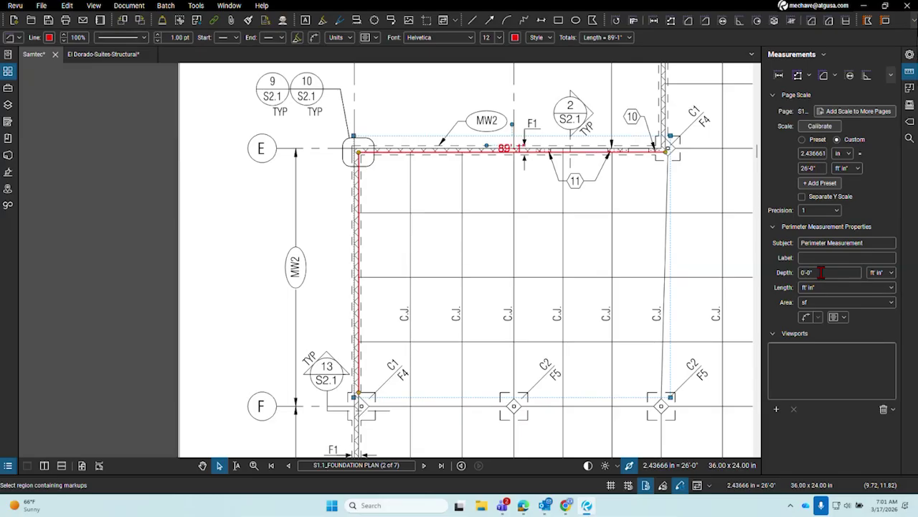
{"action": "left_click", "coordinate": [820, 272]}
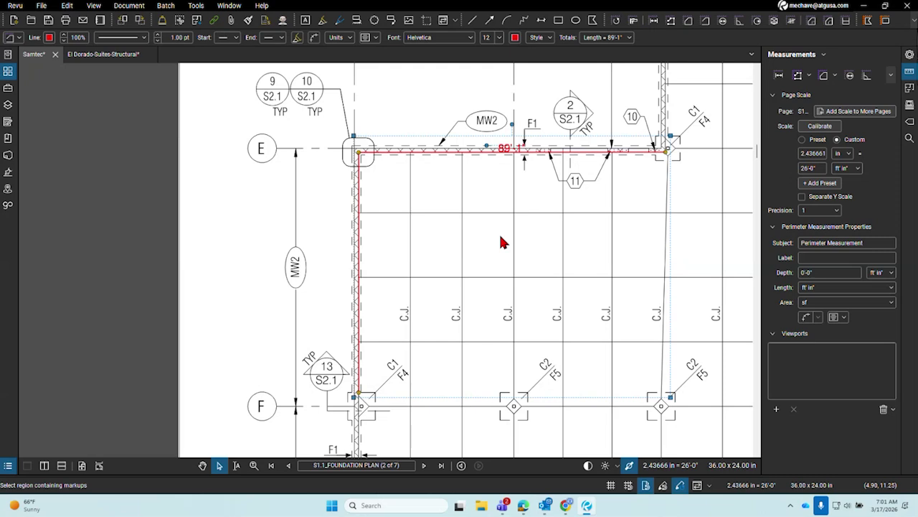
Draw a Diameter measurement about 3'-10" across in the slab just below and right of the C1 column on grid E.
{"action": "scroll", "coordinate": [668, 258], "scroll_direction": "right", "scroll_amount": 3}
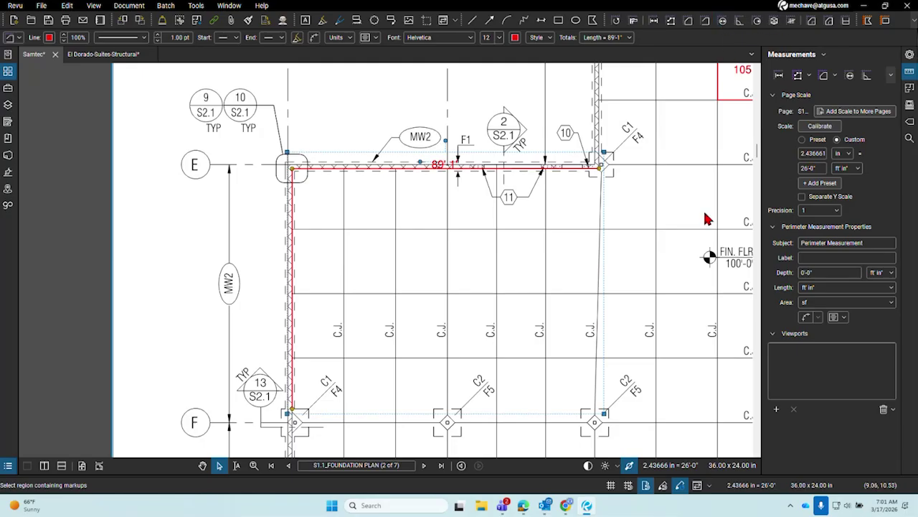
{"action": "left_click_drag", "start_coordinate": [707, 217], "coordinate": [433, 264]}
{"action": "left_click", "coordinate": [574, 207]}
{"action": "left_click_drag", "start_coordinate": [445, 237], "coordinate": [543, 233]}
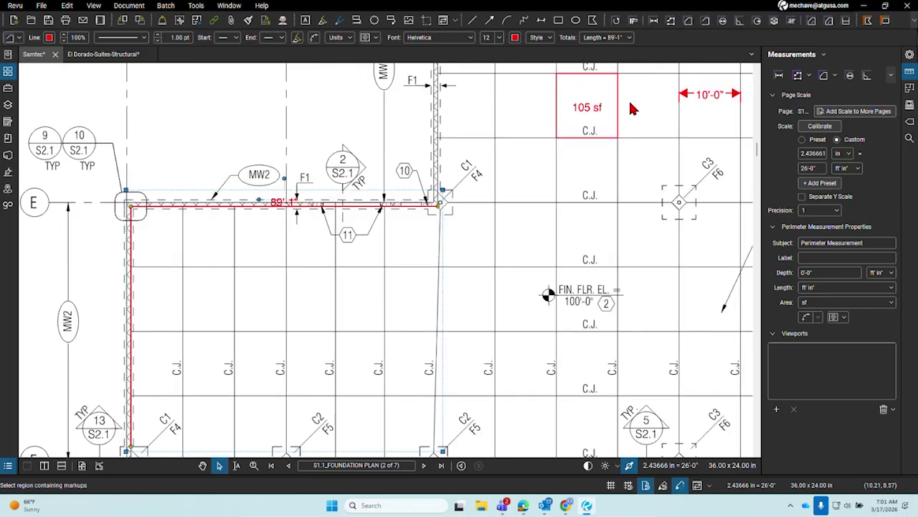
{"action": "left_click", "coordinate": [723, 21]}
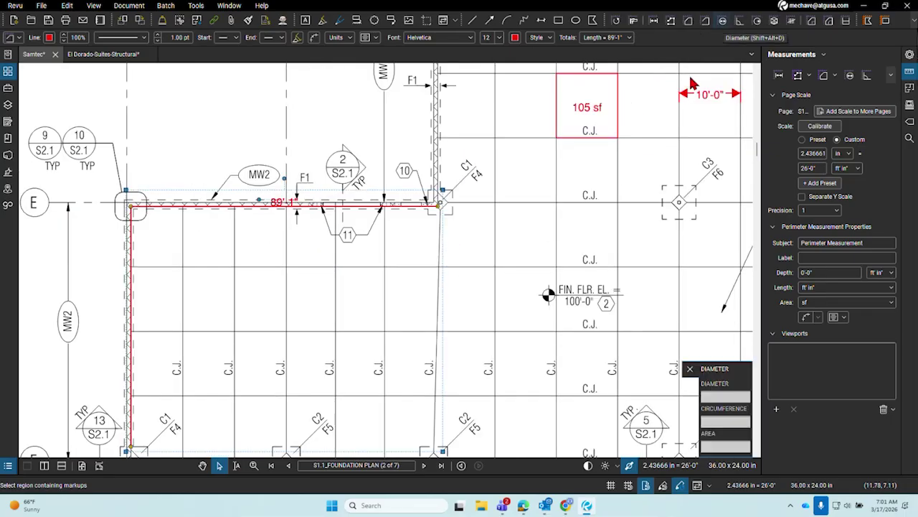
{"action": "left_click_drag", "start_coordinate": [530, 230], "coordinate": [532, 230]}
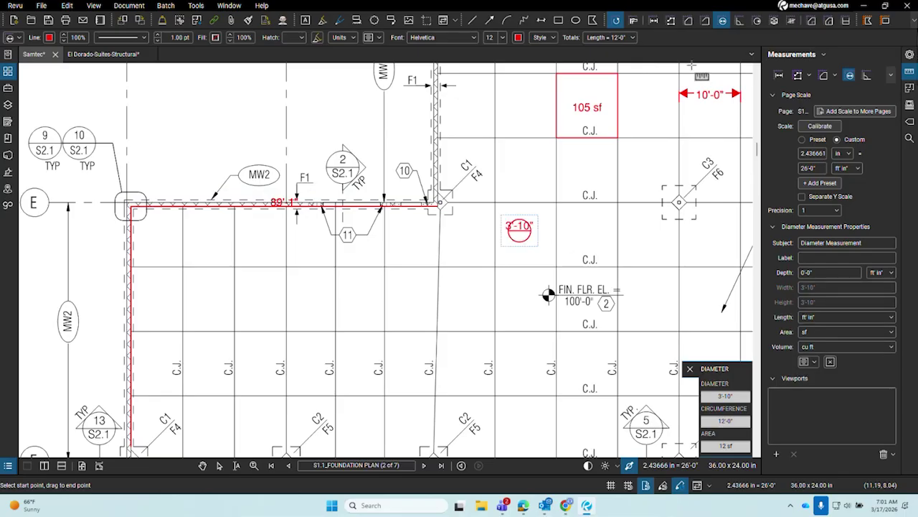
Add an Angle measurement between vertical and horizontal control joints, ending at the area measurement's lower-left corner.
{"action": "left_click", "coordinate": [739, 21]}
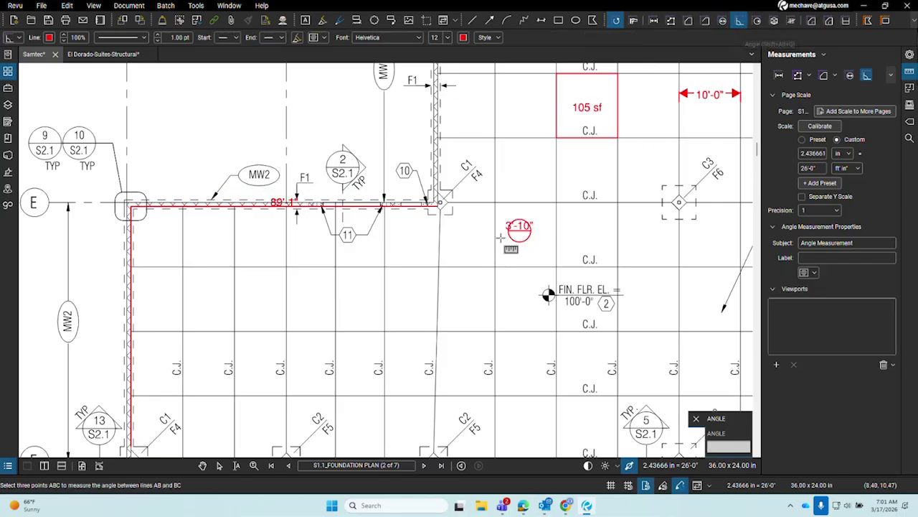
{"action": "scroll", "coordinate": [490, 188], "scroll_direction": "up", "scroll_amount": 2}
{"action": "scroll", "coordinate": [489, 188], "scroll_direction": "up", "scroll_amount": 1}
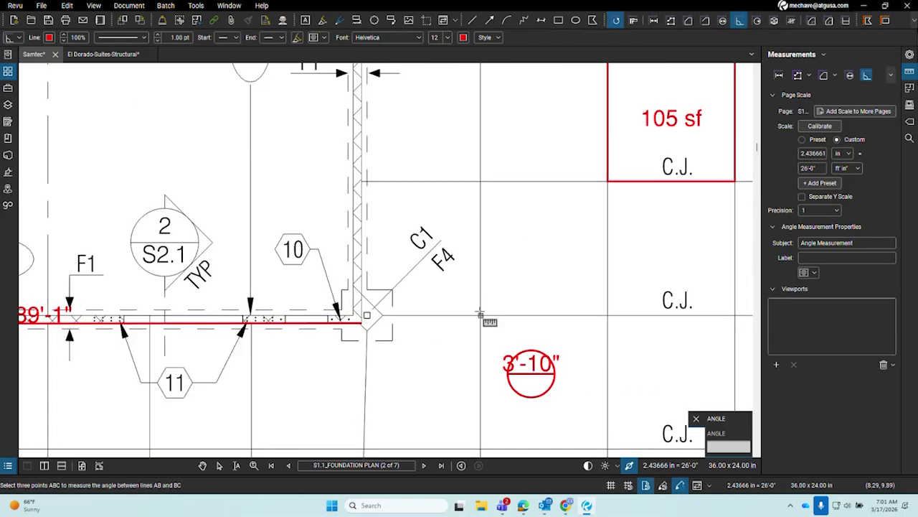
{"action": "left_click", "coordinate": [480, 314]}
{"action": "left_click", "coordinate": [481, 180]}
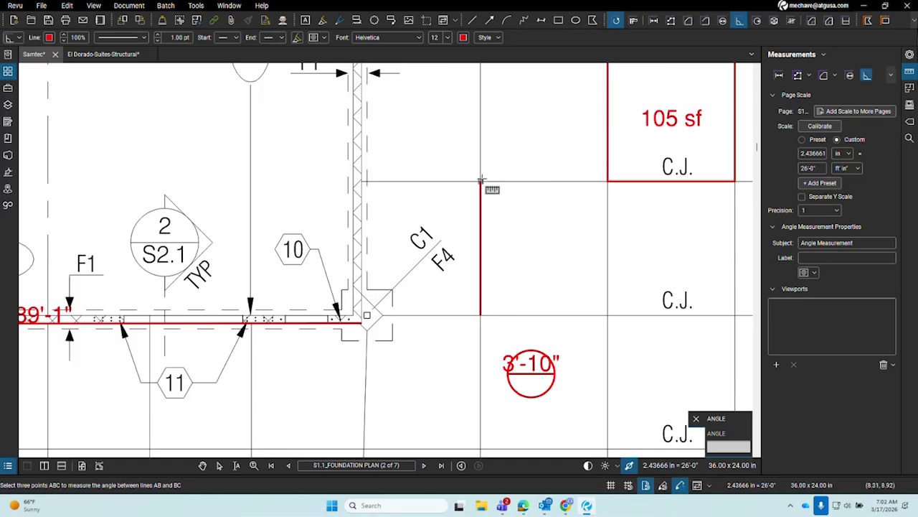
{"action": "left_click", "coordinate": [608, 180]}
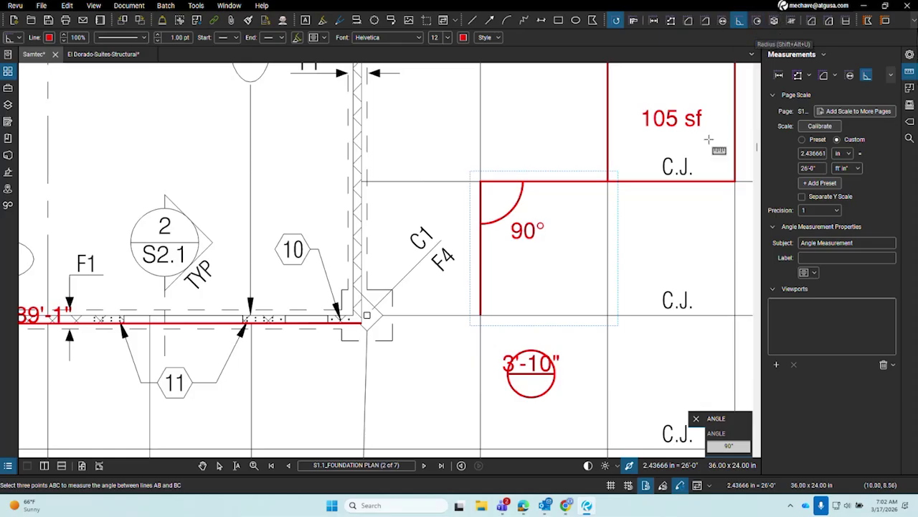
Draw a rectangular Volume measurement, 5'-6" by 5'-6", over the dashed F6 footing at the C3 column on grid E.
{"action": "scroll", "coordinate": [707, 207], "scroll_direction": "right", "scroll_amount": 2}
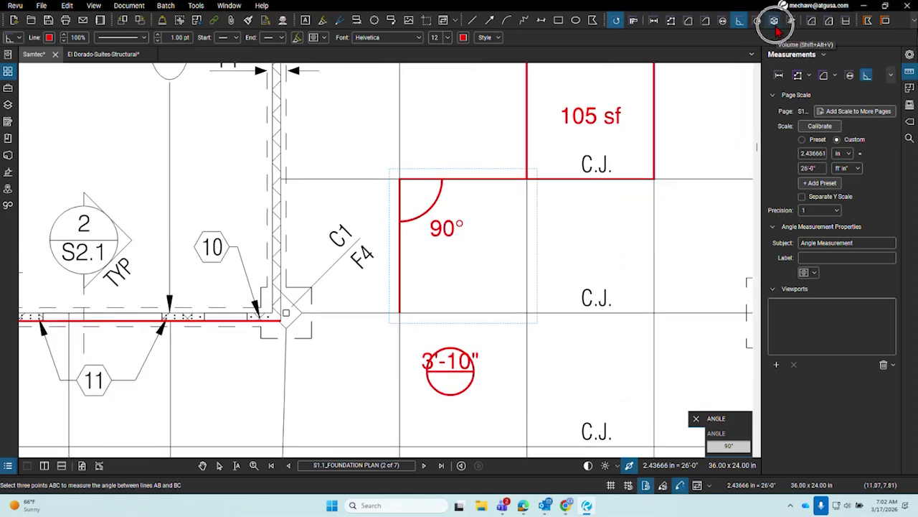
{"action": "left_click", "coordinate": [774, 20]}
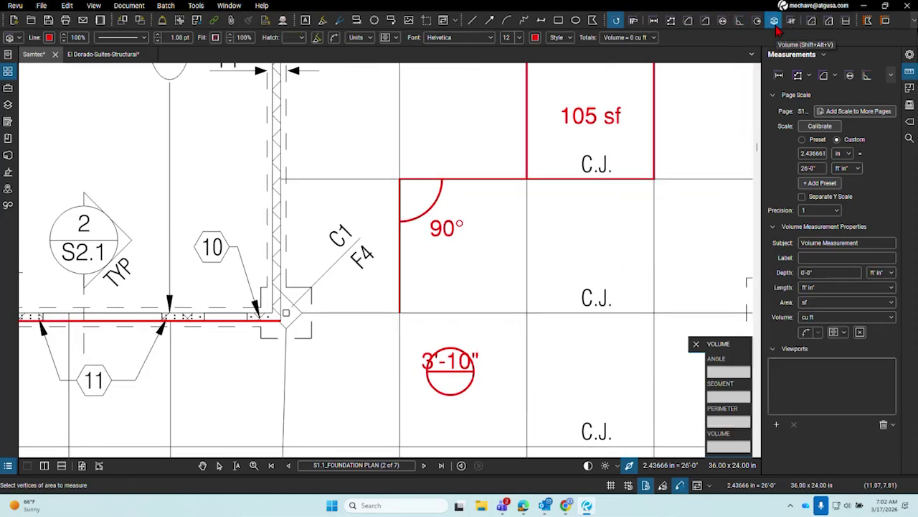
{"action": "scroll", "coordinate": [584, 246], "scroll_direction": "down", "scroll_amount": 4}
{"action": "scroll", "coordinate": [578, 296], "scroll_direction": "up", "scroll_amount": 10}
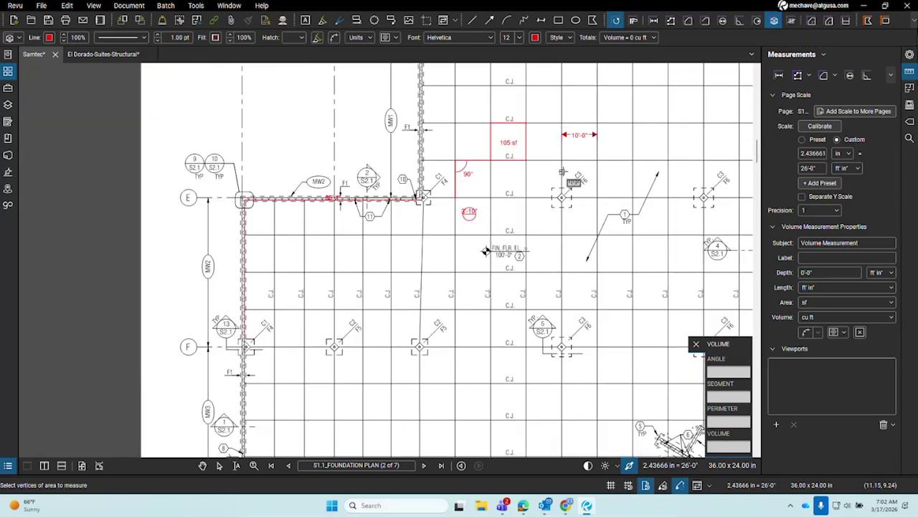
{"action": "left_click_drag", "start_coordinate": [491, 180], "coordinate": [445, 204]}
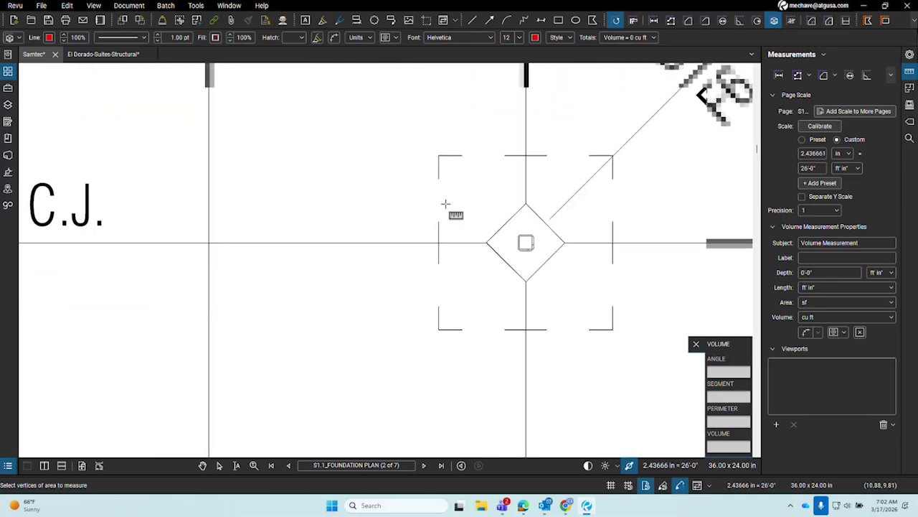
{"action": "left_click_drag", "start_coordinate": [439, 156], "coordinate": [614, 330]}
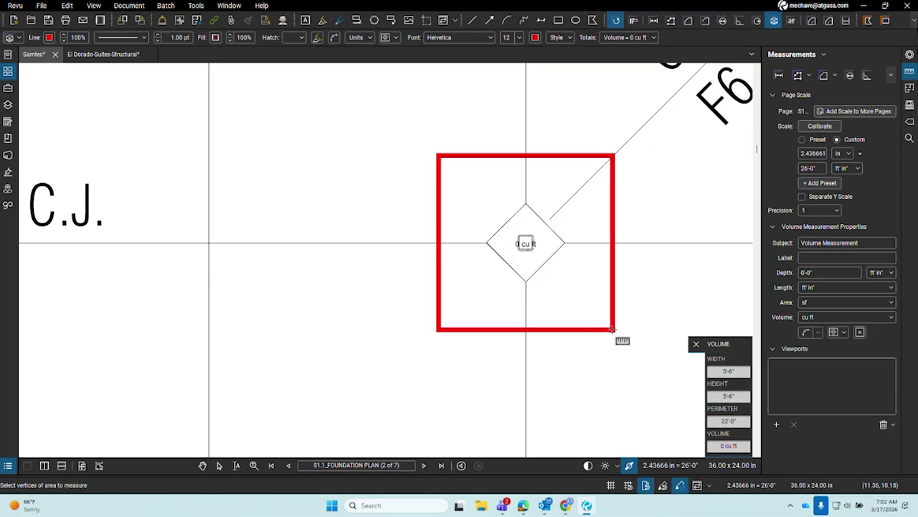
Examine the size and thickness listed for the F6 footing in the footing schedule.
{"action": "key", "text": "Escape"}
{"action": "scroll", "coordinate": [538, 180], "scroll_direction": "down", "scroll_amount": 5}
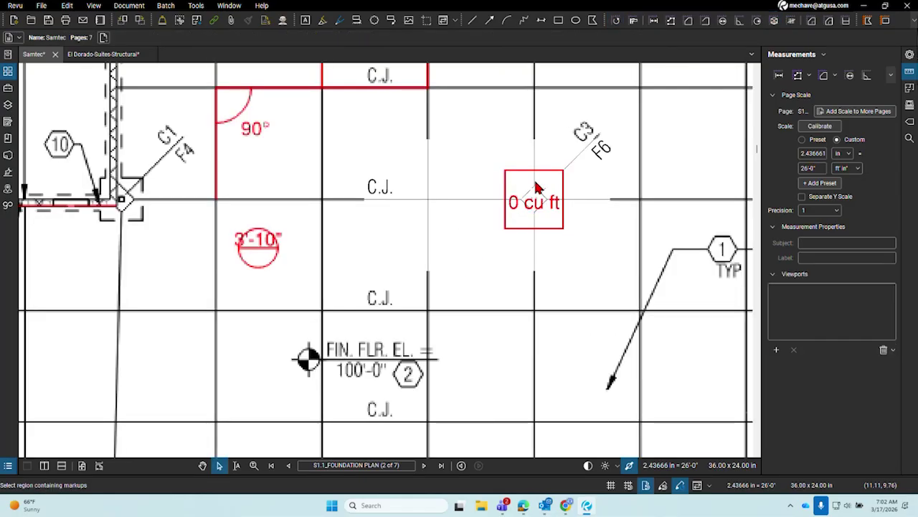
{"action": "scroll", "coordinate": [545, 150], "scroll_direction": "down", "scroll_amount": 7}
{"action": "left_click_drag", "start_coordinate": [588, 308], "coordinate": [428, 94]}
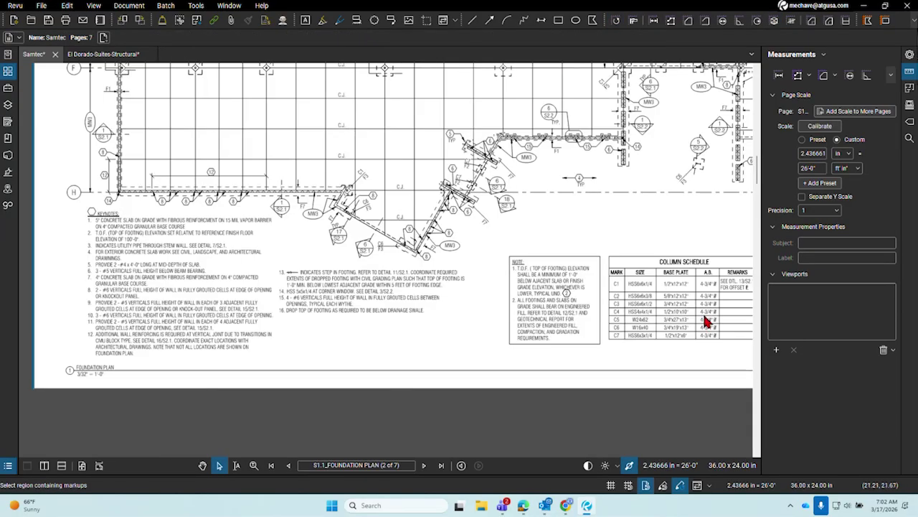
{"action": "left_click_drag", "start_coordinate": [707, 323], "coordinate": [410, 303]}
{"action": "scroll", "coordinate": [490, 292], "scroll_direction": "up", "scroll_amount": 3}
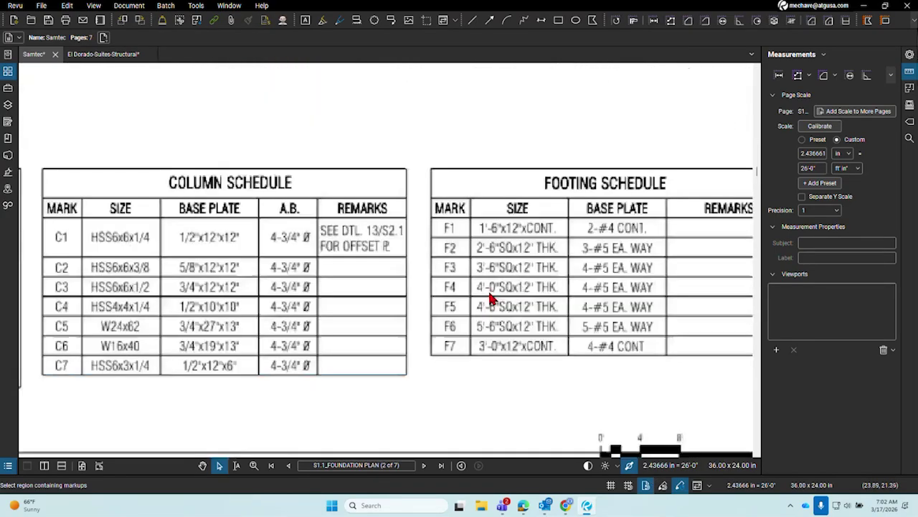
{"action": "scroll", "coordinate": [490, 330], "scroll_direction": "up", "scroll_amount": 3}
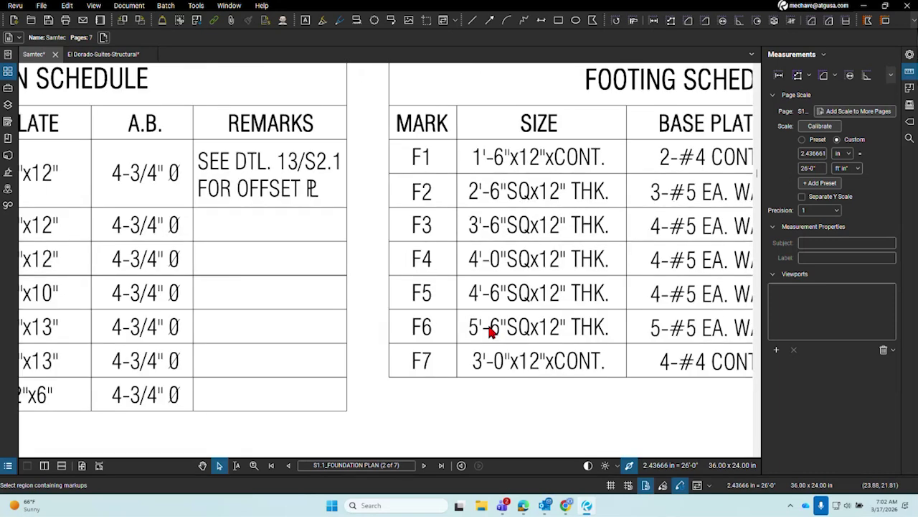
{"action": "left_click", "coordinate": [506, 333]}
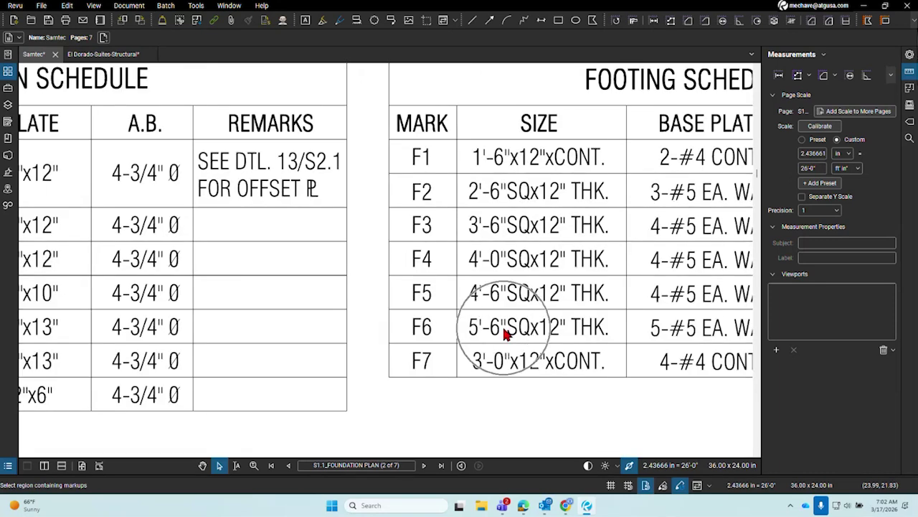
{"action": "left_click", "coordinate": [556, 335]}
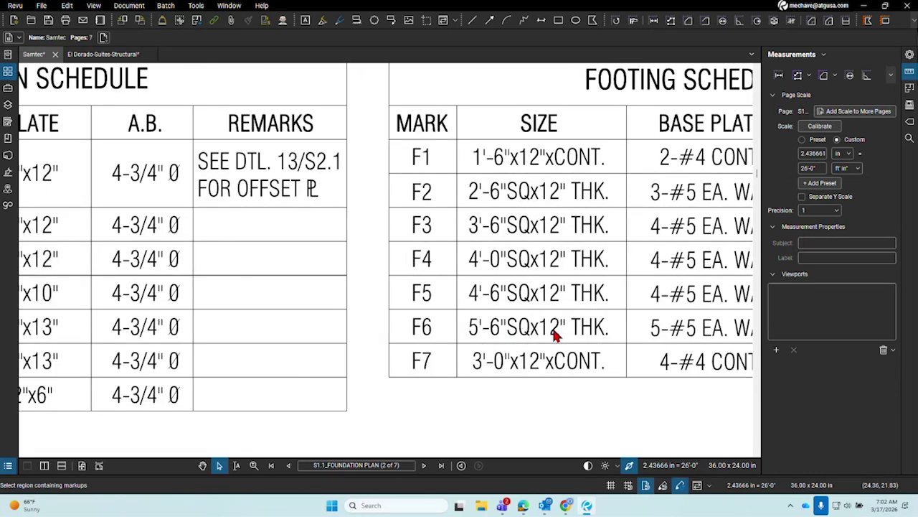
Set the depth of the volume measurement over the F6 footing at the C3 column to 1'-0".
{"action": "scroll", "coordinate": [579, 343], "scroll_direction": "down", "scroll_amount": 5}
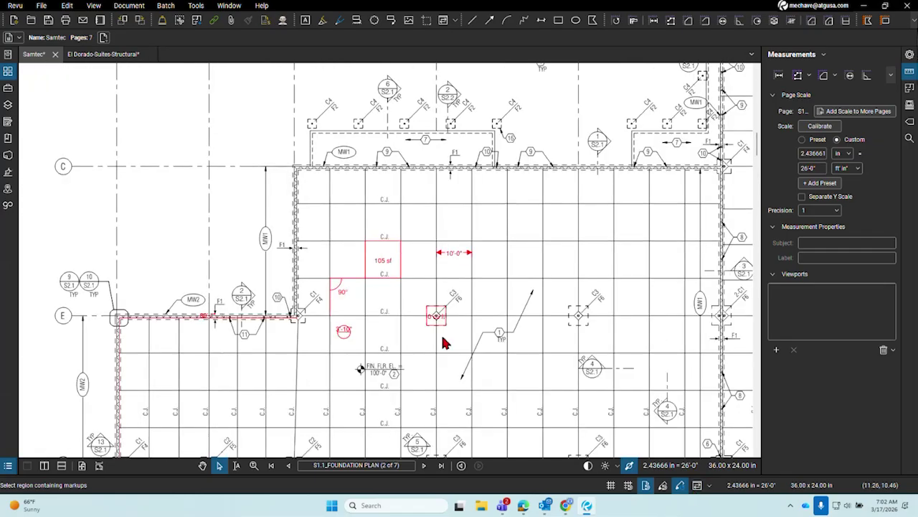
{"action": "scroll", "coordinate": [443, 337], "scroll_direction": "up", "scroll_amount": 5}
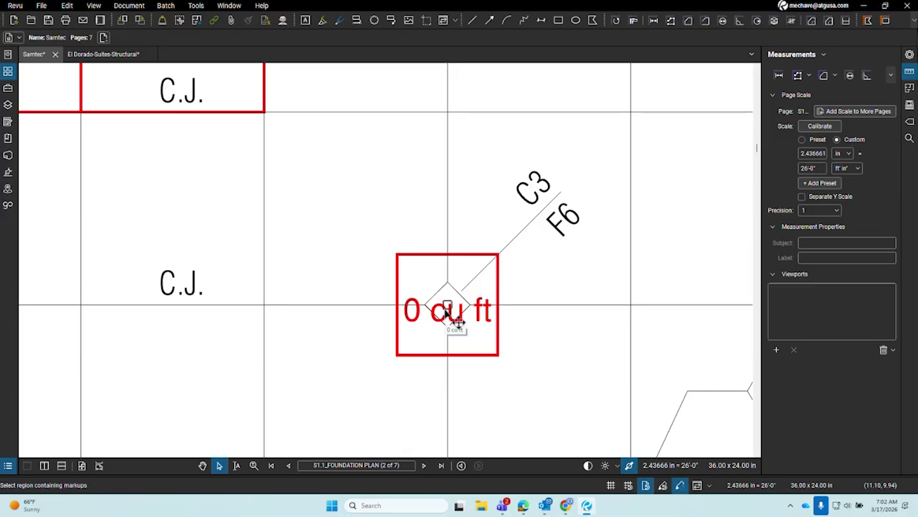
{"action": "left_click", "coordinate": [457, 322]}
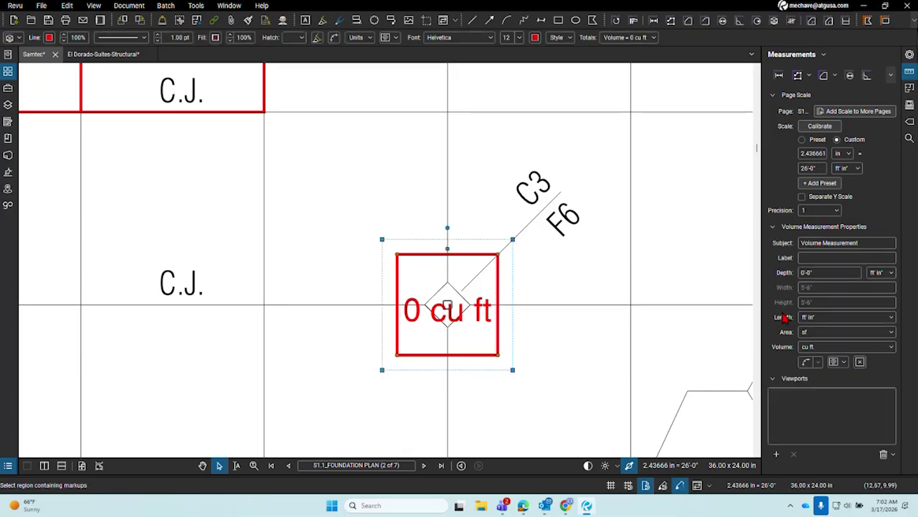
{"action": "type", "text": "1"}
{"action": "key", "text": "Return"}
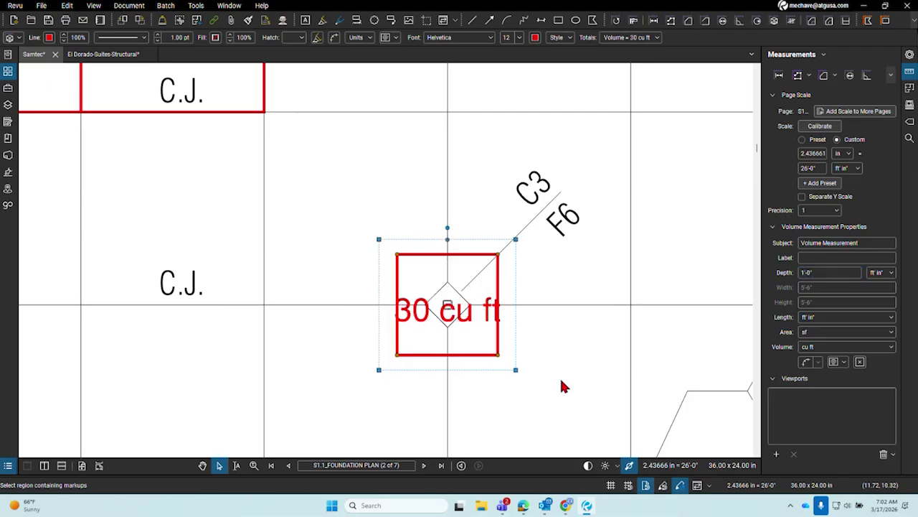
Duplicate the footing's volume measurement and place the copy just above and left of the original, across the control joint.
{"action": "left_click", "coordinate": [555, 343]}
{"action": "left_click", "coordinate": [498, 333]}
{"action": "key", "text": "Escape"}
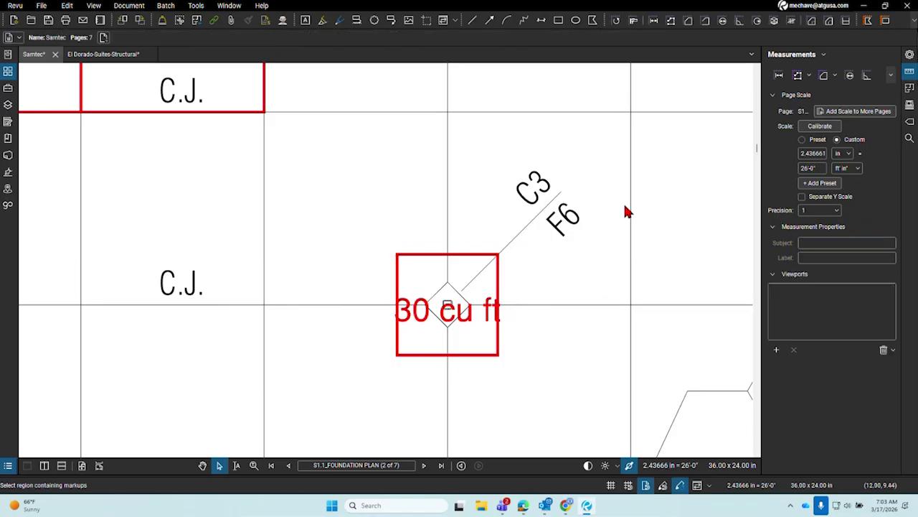
{"action": "key", "text": "ctrl+v"}
{"action": "left_click_drag", "start_coordinate": [678, 125], "coordinate": [376, 153]}
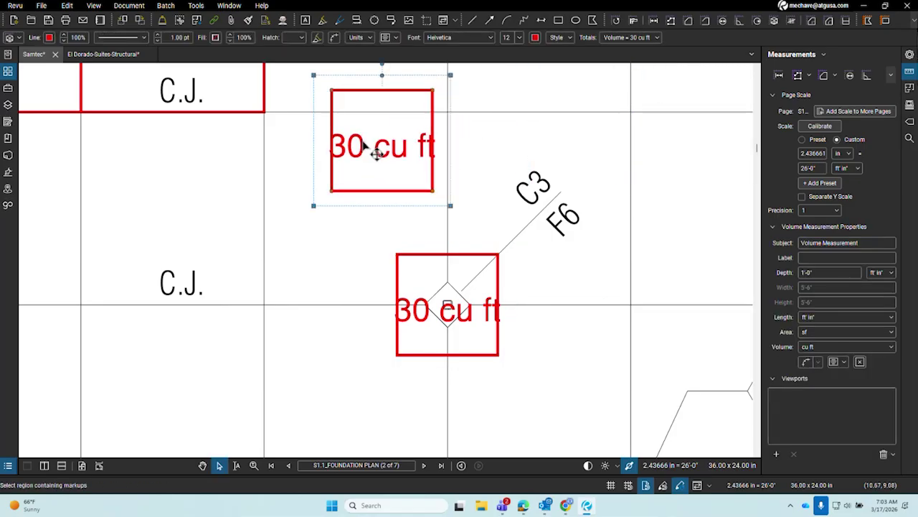
Show the Tool Chest and add the recent Volume Measurement to the first Foundation Details tool set.
{"action": "left_click", "coordinate": [10, 89]}
{"action": "left_click", "coordinate": [10, 92]}
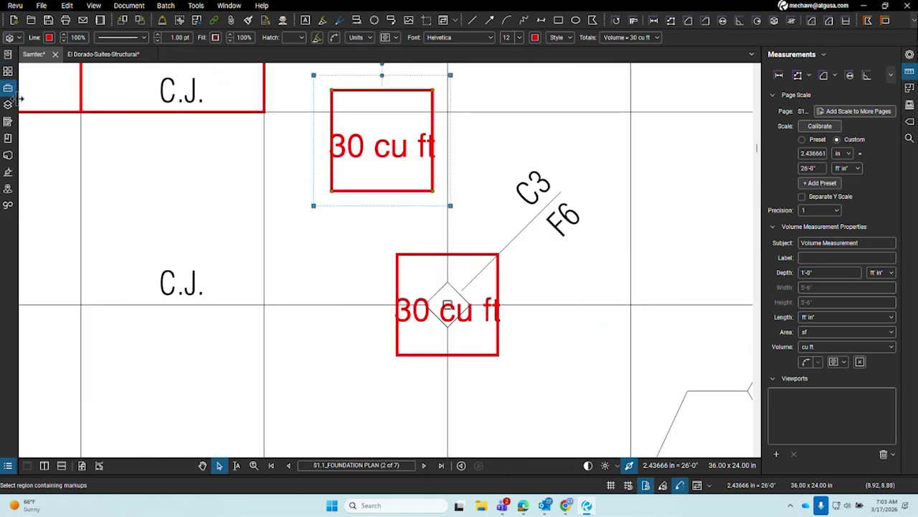
{"action": "left_click", "coordinate": [10, 90]}
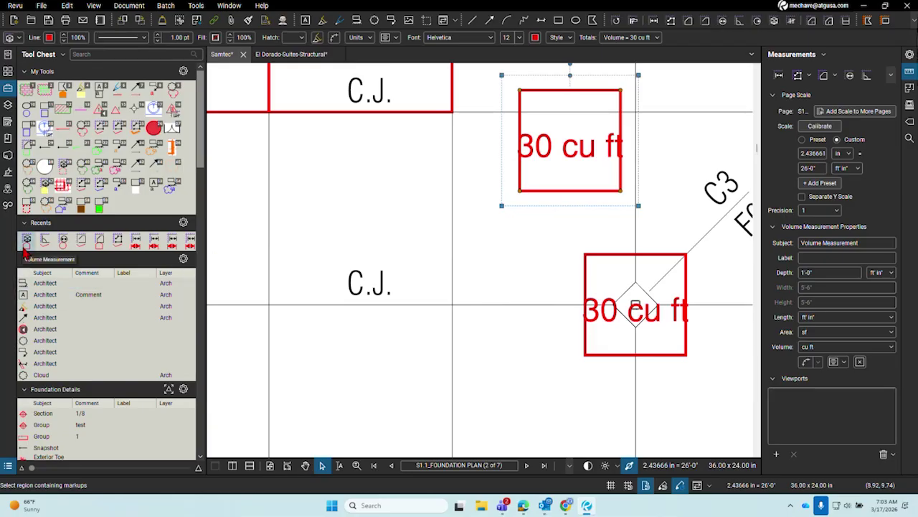
{"action": "scroll", "coordinate": [69, 330], "scroll_direction": "down", "scroll_amount": 3}
{"action": "scroll", "coordinate": [72, 340], "scroll_direction": "down", "scroll_amount": 2}
{"action": "scroll", "coordinate": [69, 331], "scroll_direction": "down", "scroll_amount": 2}
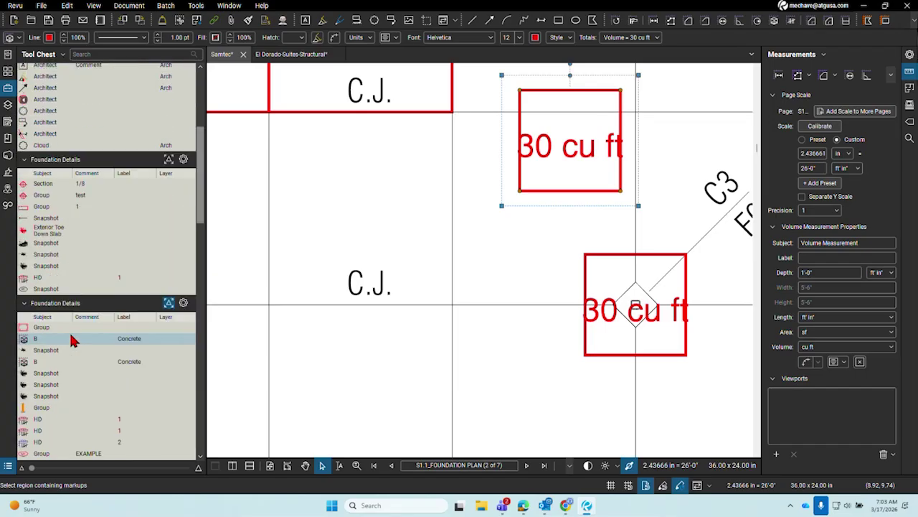
{"action": "scroll", "coordinate": [69, 331], "scroll_direction": "up", "scroll_amount": 5}
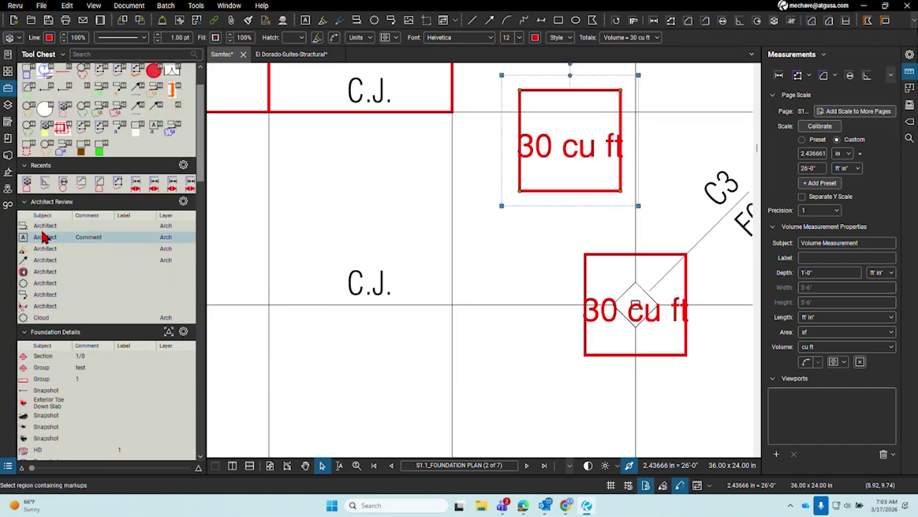
{"action": "left_click", "coordinate": [29, 185]}
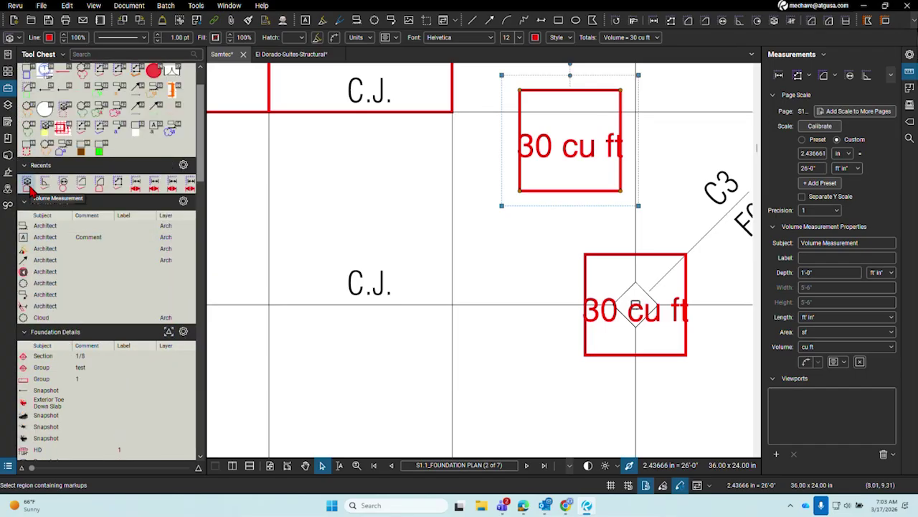
{"action": "left_click", "coordinate": [30, 188]}
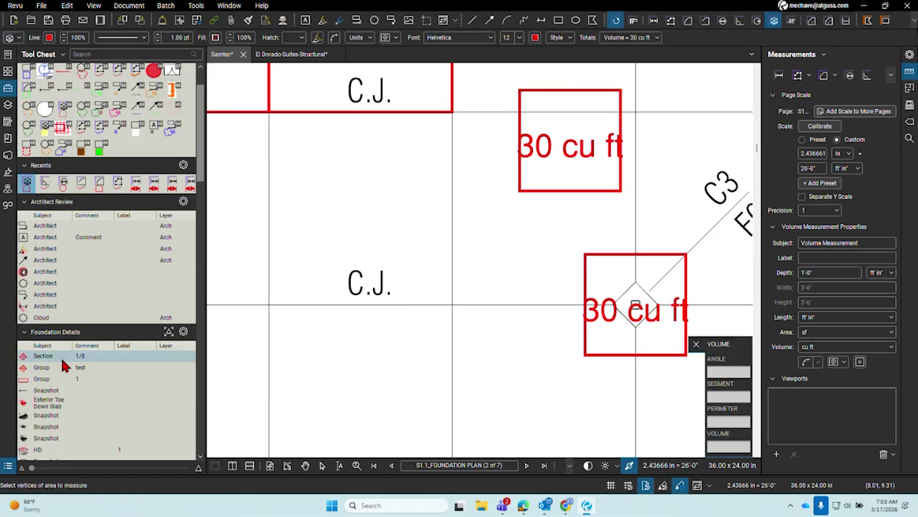
{"action": "left_click_drag", "start_coordinate": [27, 180], "coordinate": [57, 361]}
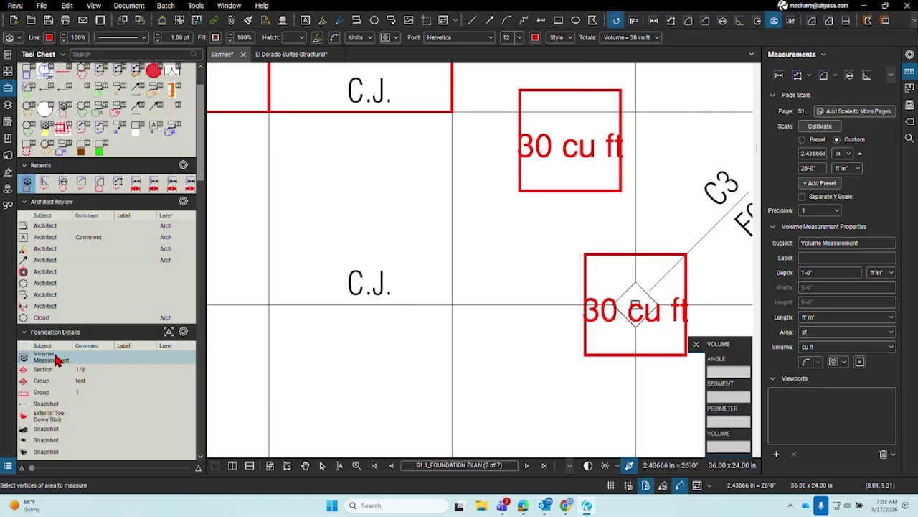
Set the new Foundation Details volume tool's subject to Footings and its label to F6.
{"action": "left_click", "coordinate": [56, 356]}
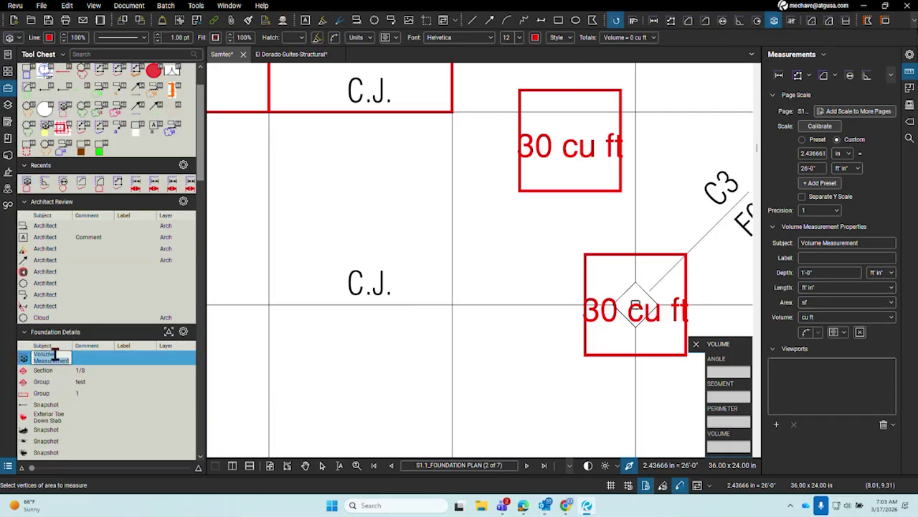
{"action": "type", "text": "Footings"}
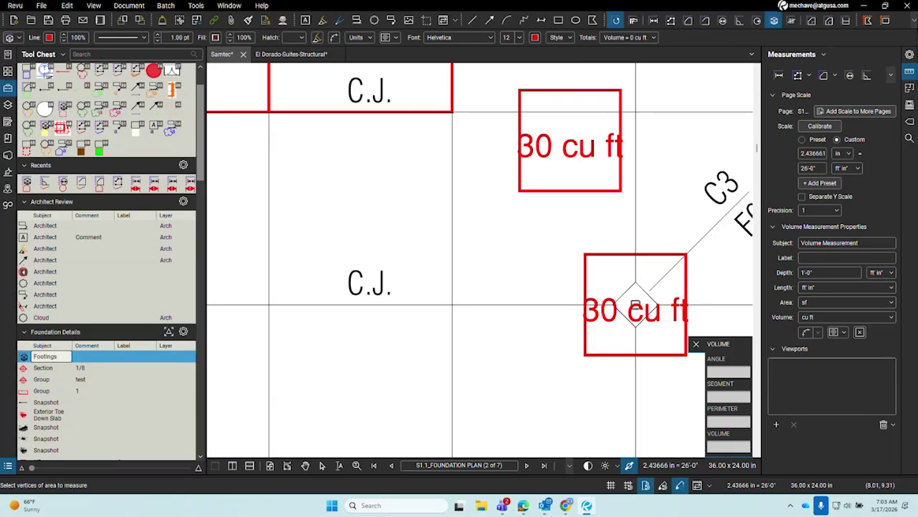
{"action": "left_click", "coordinate": [112, 380]}
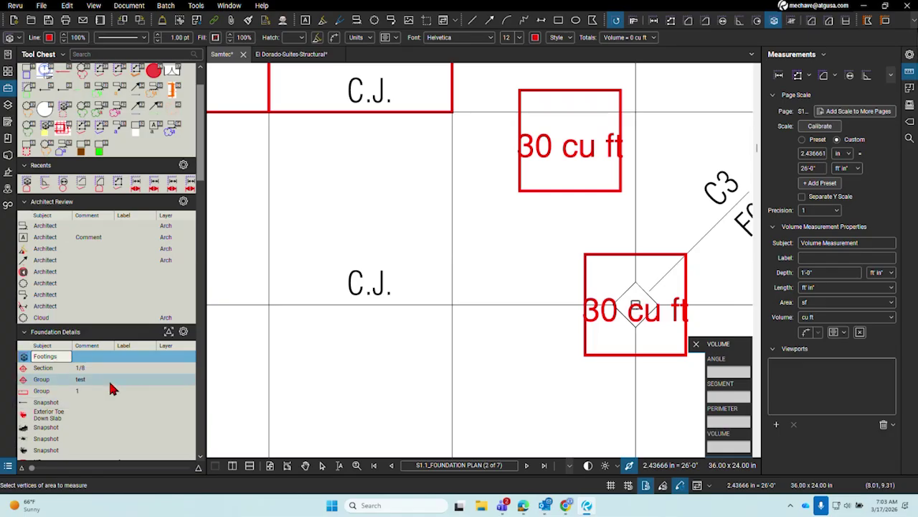
{"action": "left_click", "coordinate": [138, 357]}
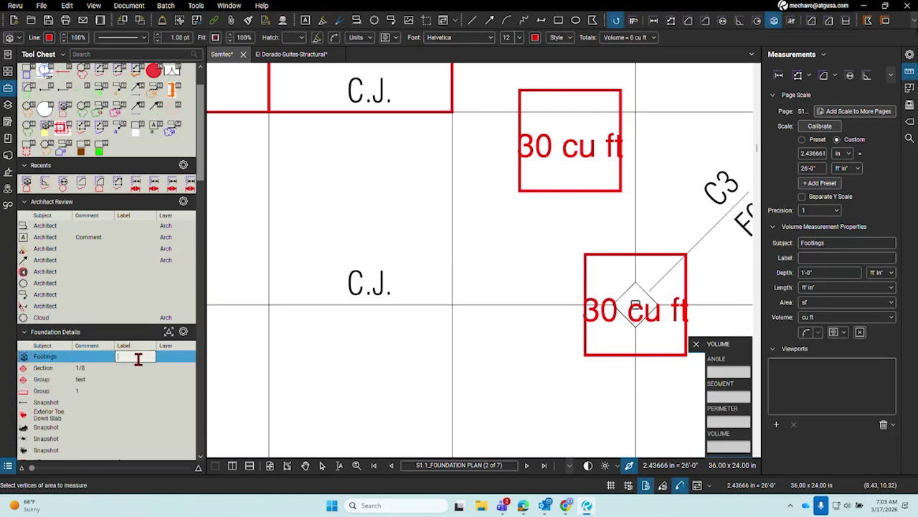
{"action": "type", "text": "F6"}
{"action": "key", "text": "Return"}
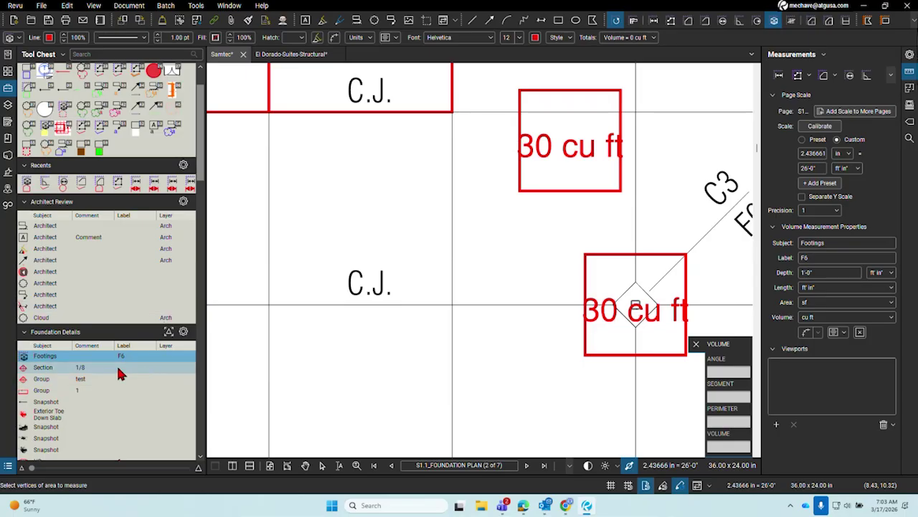
{"action": "key", "text": "Escape"}
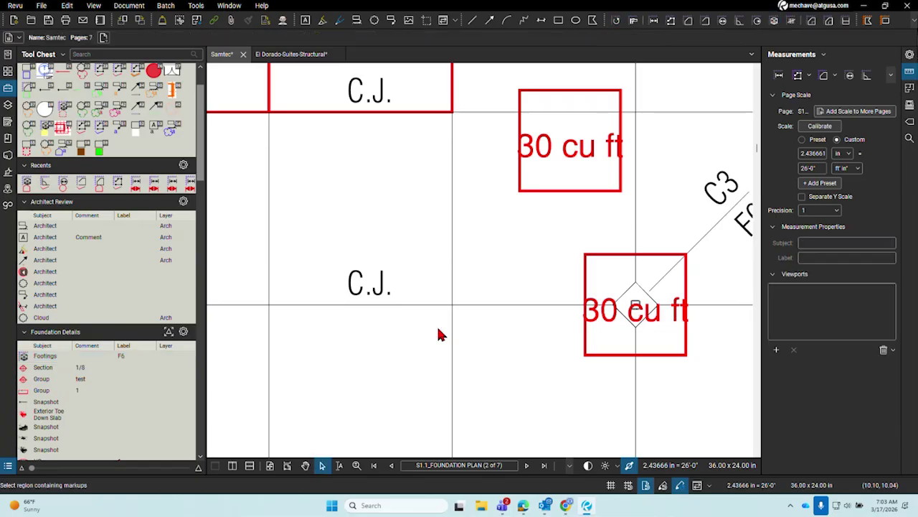
Review the footing sizes in the footing schedule and compare them with the volume measurement at the C3/F6 footing.
{"action": "scroll", "coordinate": [528, 184], "scroll_direction": "down", "scroll_amount": 4}
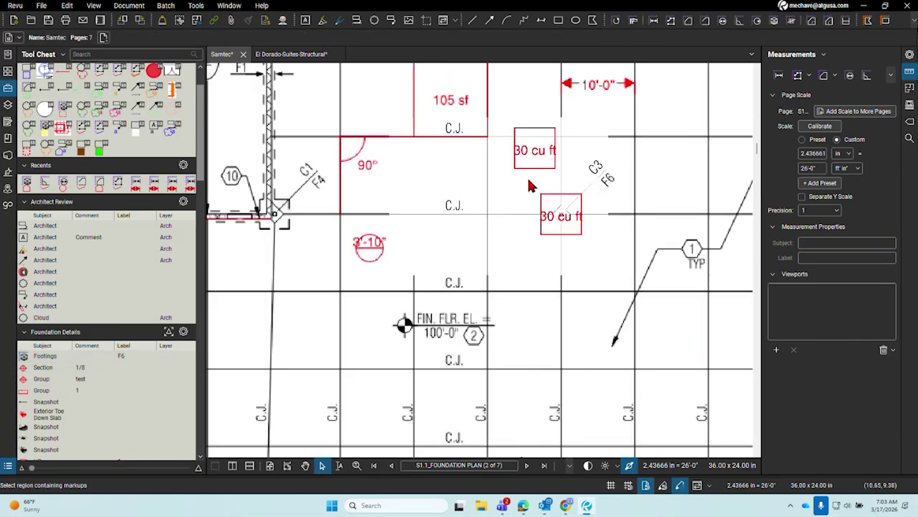
{"action": "scroll", "coordinate": [529, 181], "scroll_direction": "down", "scroll_amount": 5}
{"action": "left_click_drag", "start_coordinate": [687, 367], "coordinate": [426, 136]}
{"action": "scroll", "coordinate": [608, 213], "scroll_direction": "up", "scroll_amount": 7}
{"action": "key", "text": "ctrl"}
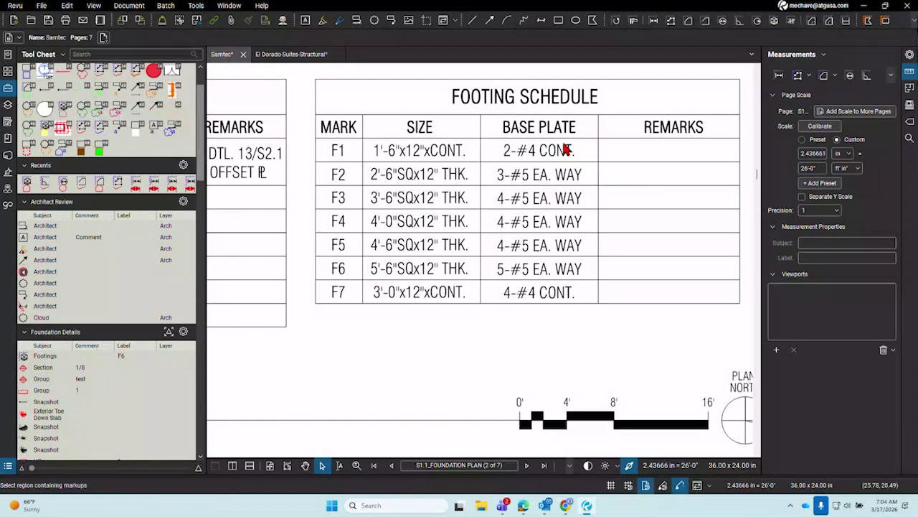
{"action": "scroll", "coordinate": [544, 307], "scroll_direction": "down", "scroll_amount": 5}
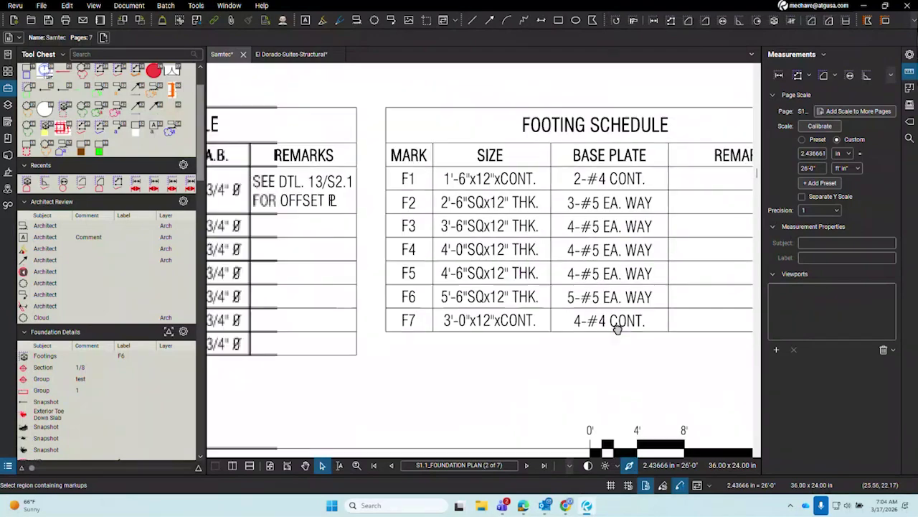
{"action": "scroll", "coordinate": [478, 339], "scroll_direction": "down", "scroll_amount": 2}
{"action": "scroll", "coordinate": [356, 273], "scroll_direction": "up", "scroll_amount": 6}
{"action": "scroll", "coordinate": [356, 272], "scroll_direction": "up", "scroll_amount": 4}
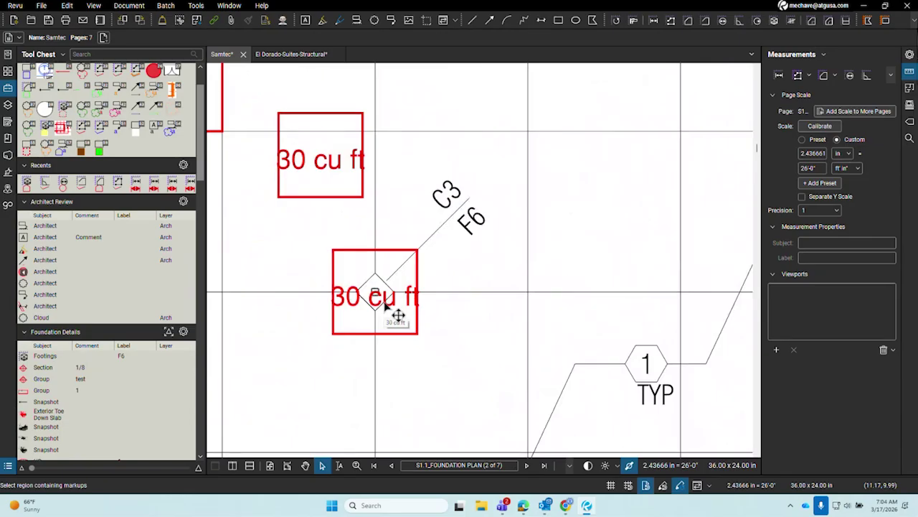
{"action": "left_click_drag", "start_coordinate": [388, 303], "coordinate": [420, 316]}
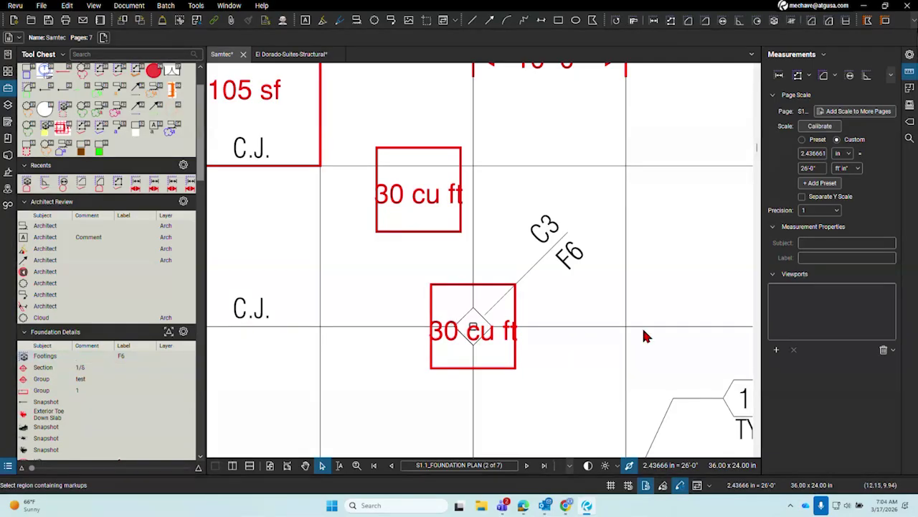
{"action": "scroll", "coordinate": [536, 295], "scroll_direction": "down", "scroll_amount": 3}
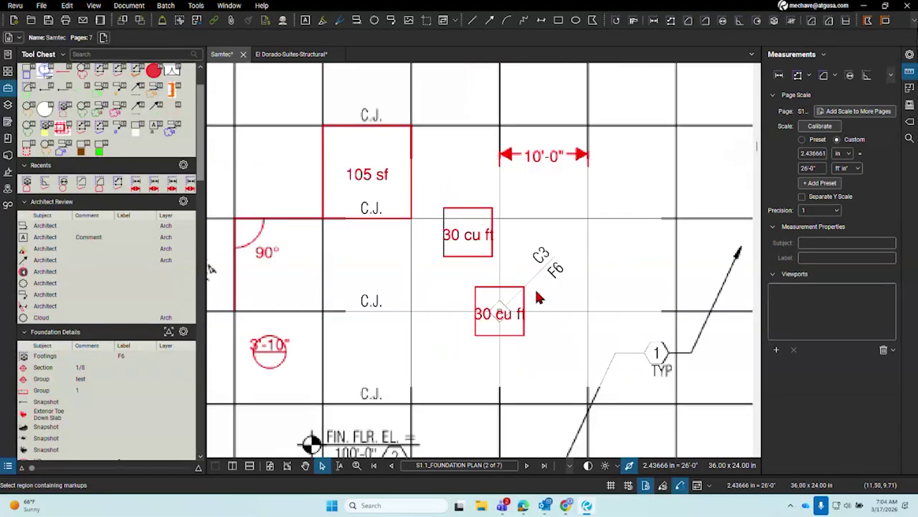
Open the markups list and delete the two unlabelled volume measurements from the foundation plan.
{"action": "scroll", "coordinate": [551, 328], "scroll_direction": "up", "scroll_amount": 5}
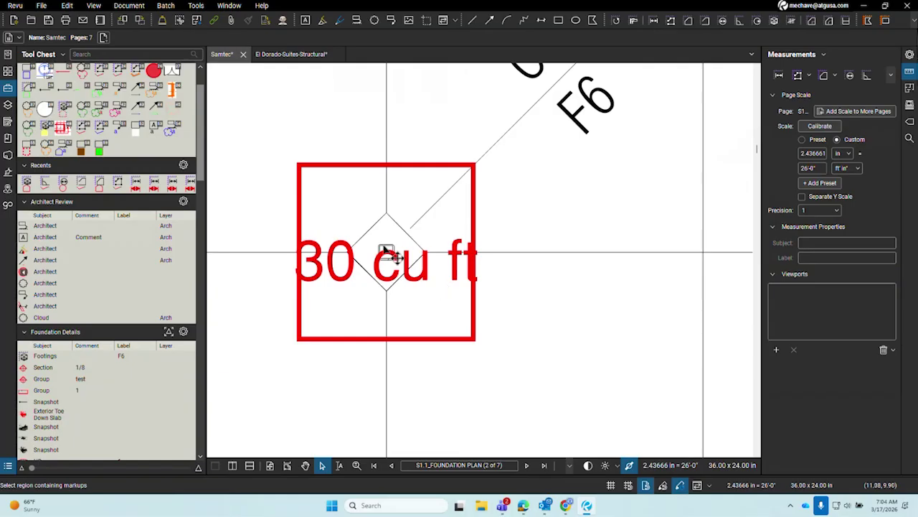
{"action": "left_click", "coordinate": [7, 467]}
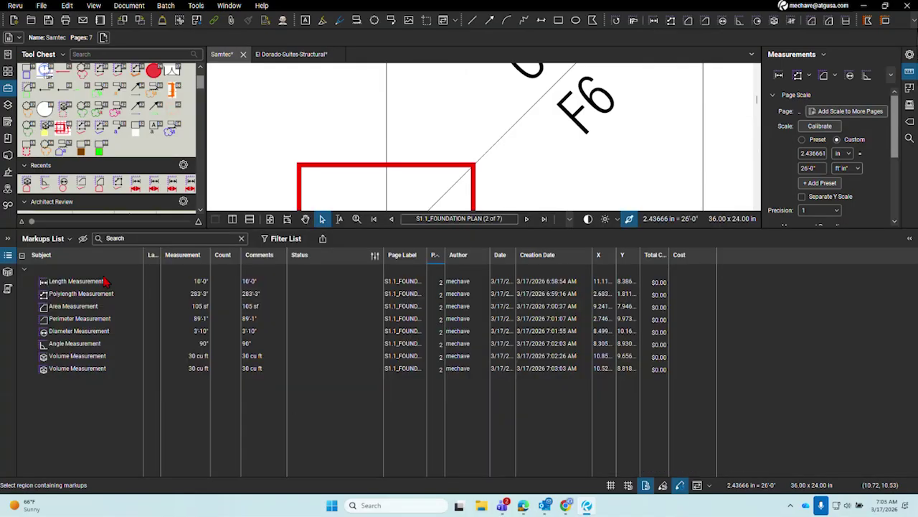
{"action": "scroll", "coordinate": [380, 122], "scroll_direction": "down", "scroll_amount": 5}
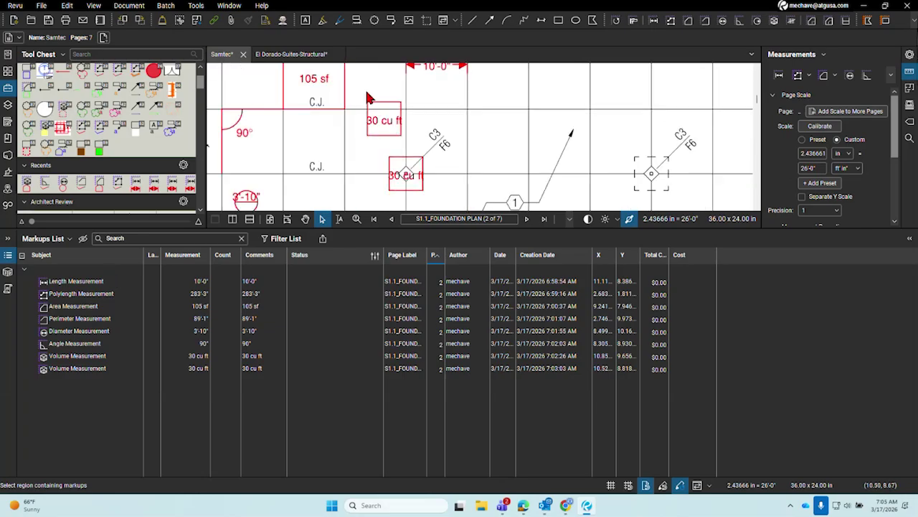
{"action": "mouse_move", "coordinate": [363, 90]}
{"action": "left_mouse_down"}
{"action": "mouse_move", "coordinate": [452, 201]}
{"action": "mouse_move", "coordinate": [360, 91]}
{"action": "left_mouse_up"}
{"action": "scroll", "coordinate": [452, 200], "scroll_direction": "down", "scroll_amount": 1}
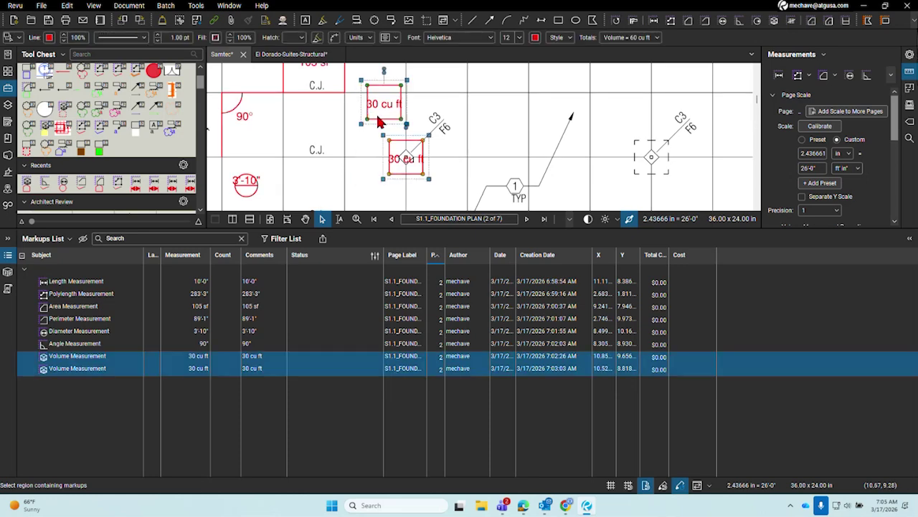
{"action": "key", "text": "Delete"}
Place an F6 Footings volume measurement from the Foundation Details tool set over the dashed footing outline at column mark C3/F6.
{"action": "scroll", "coordinate": [79, 165], "scroll_direction": "down", "scroll_amount": 5}
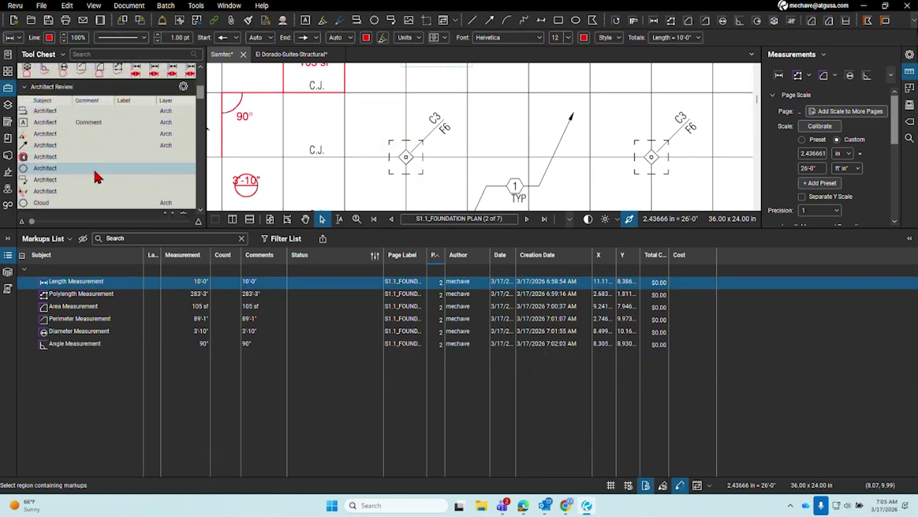
{"action": "left_click", "coordinate": [45, 126]}
{"action": "scroll", "coordinate": [393, 125], "scroll_direction": "up", "scroll_amount": 2}
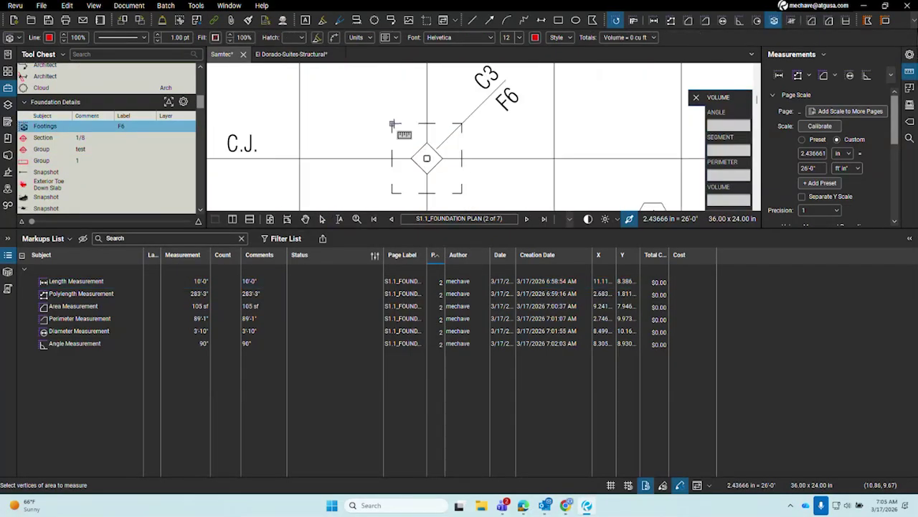
{"action": "mouse_move", "coordinate": [392, 125]}
{"action": "left_mouse_down"}
{"action": "mouse_move", "coordinate": [451, 193]}
{"action": "mouse_move", "coordinate": [463, 193]}
{"action": "left_mouse_up"}
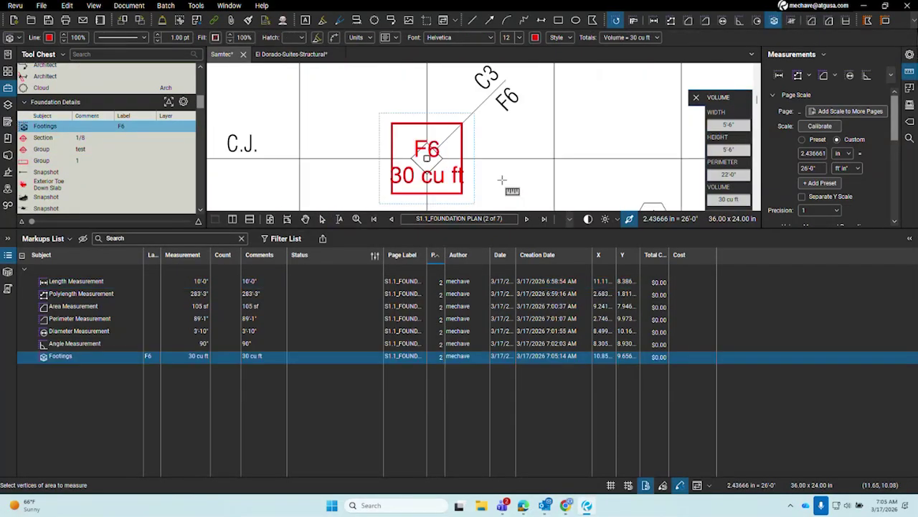
{"action": "key", "text": "Escape"}
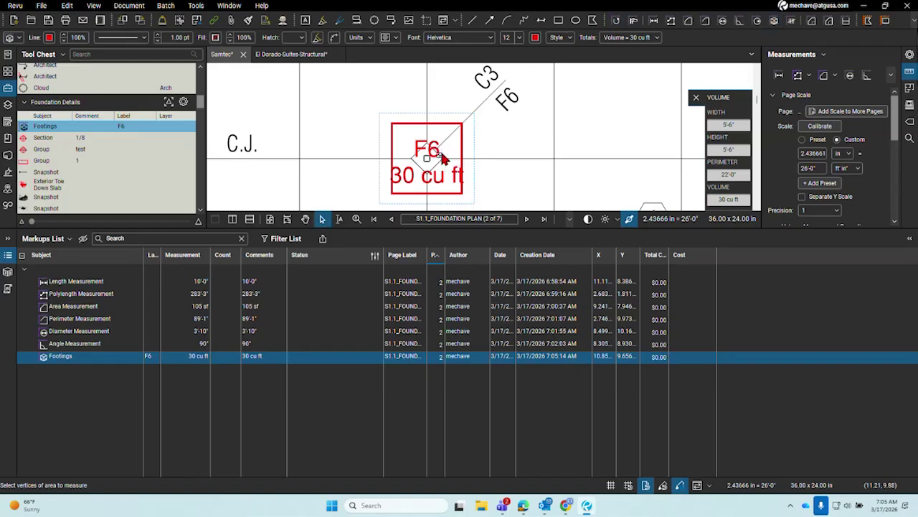
{"action": "key", "text": "Escape"}
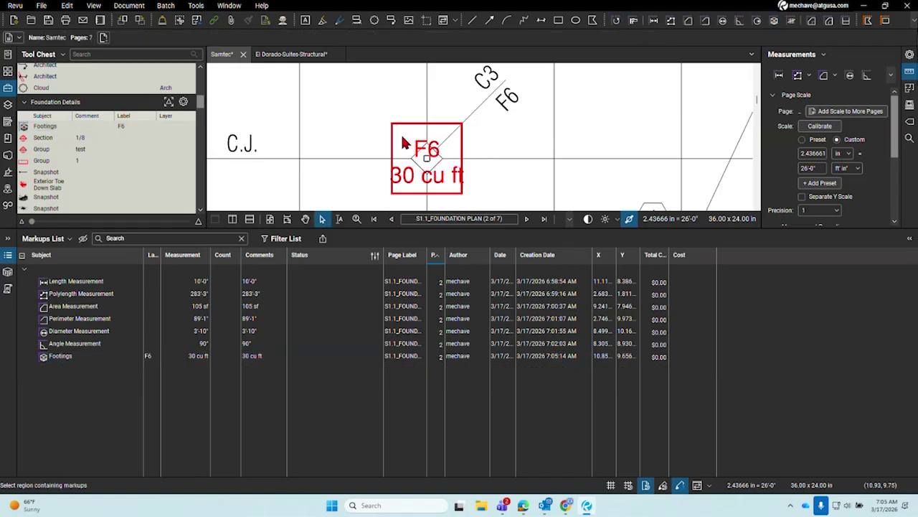
Turn off the caption display for the F6 footing volume measurement.
{"action": "left_click", "coordinate": [429, 153]}
{"action": "scroll", "coordinate": [900, 142], "scroll_direction": "down", "scroll_amount": 2}
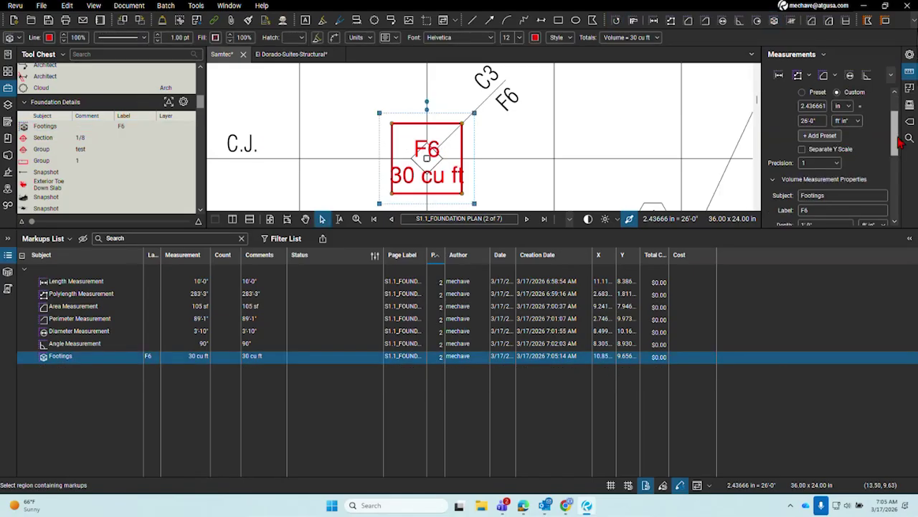
{"action": "left_click_drag", "start_coordinate": [897, 142], "coordinate": [901, 192]}
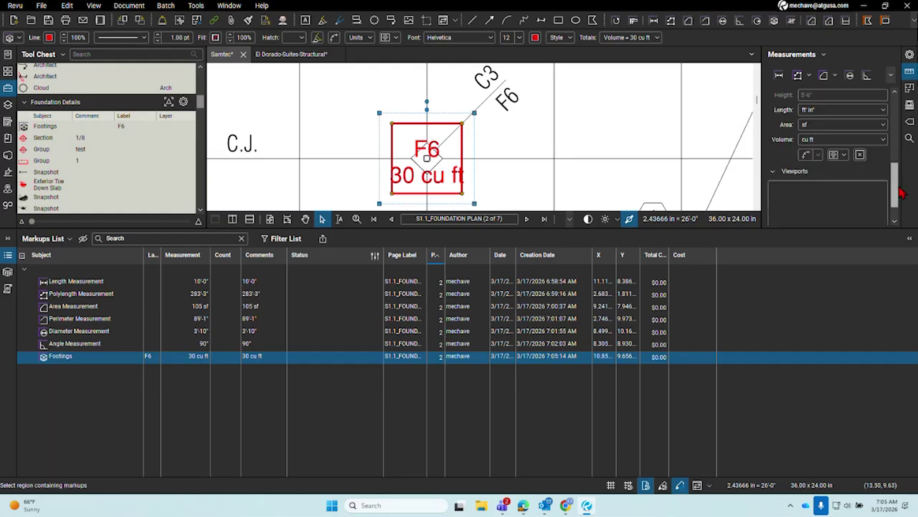
{"action": "left_click", "coordinate": [844, 154]}
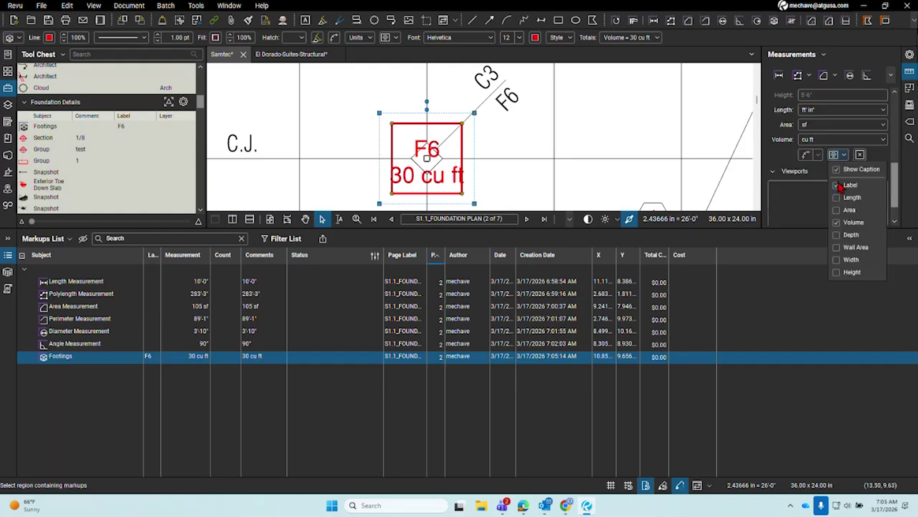
{"action": "left_click", "coordinate": [837, 170]}
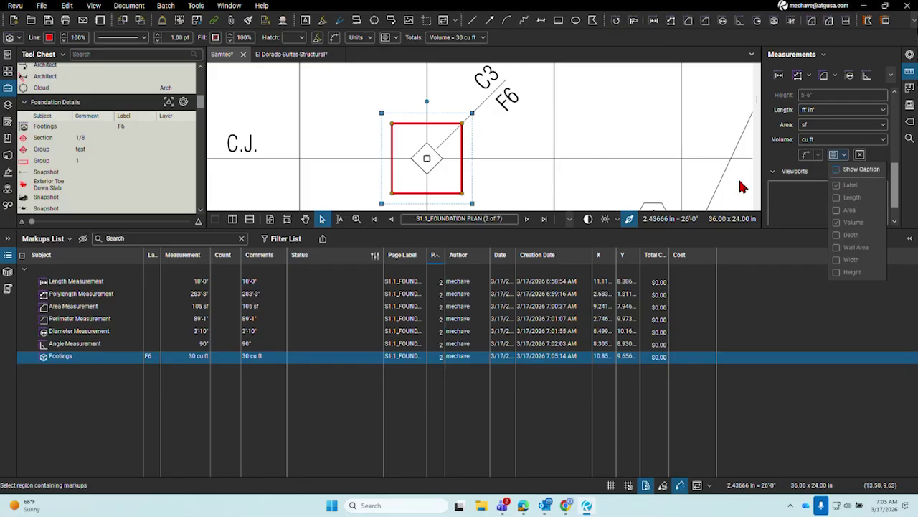
{"action": "left_click", "coordinate": [446, 176]}
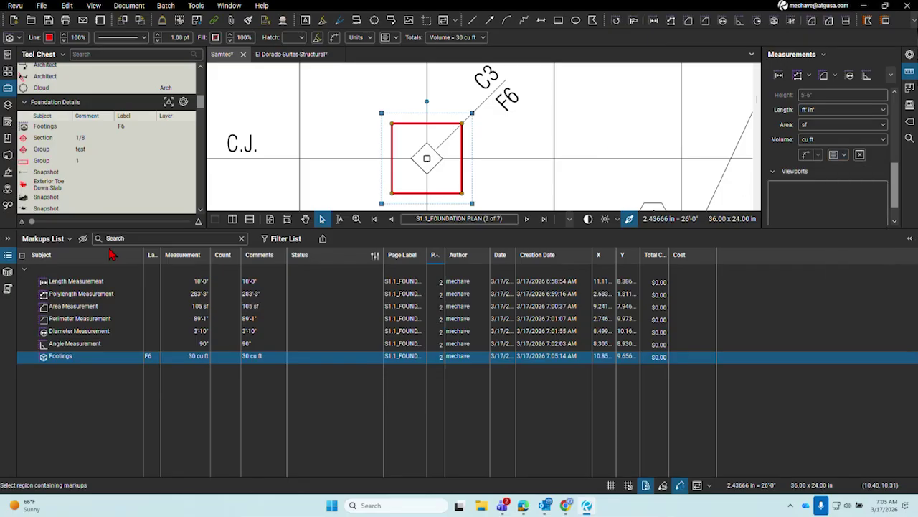
Sort the markups list by subject so the measurements are grouped by type.
{"action": "left_click", "coordinate": [81, 256]}
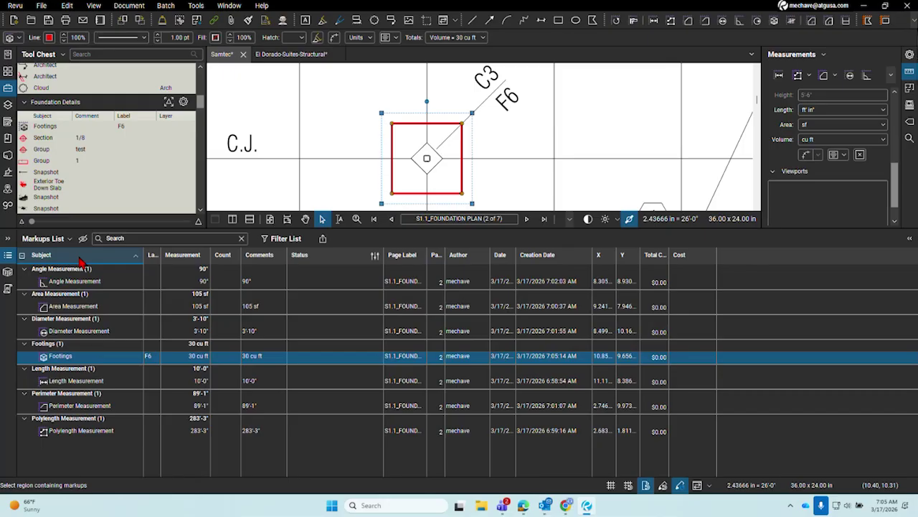
{"action": "left_click", "coordinate": [72, 363]}
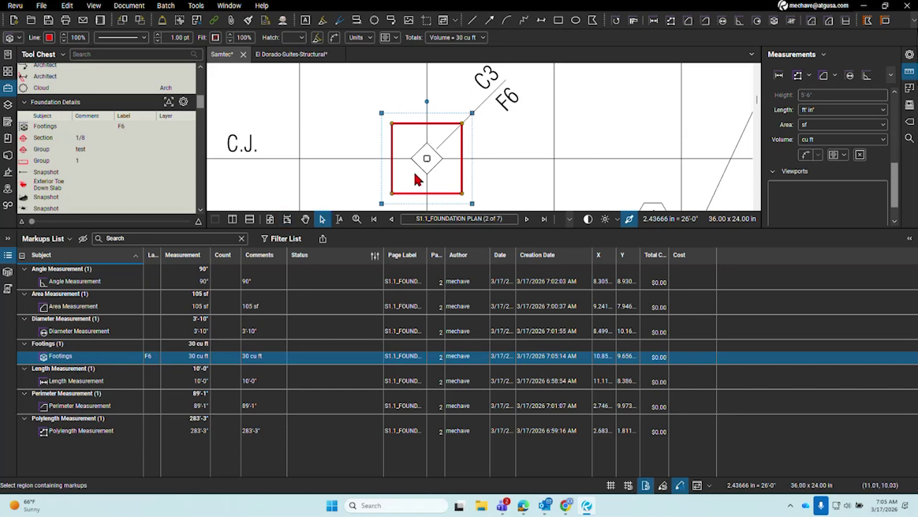
{"action": "double_click", "coordinate": [661, 368]}
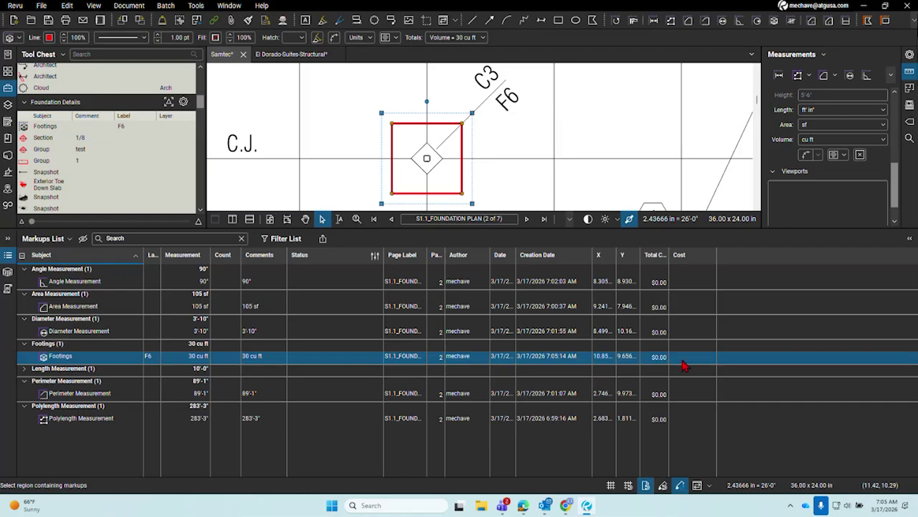
Change the F6 footing measurement's volume unit to cubic yards.
{"action": "left_click", "coordinate": [681, 359]}
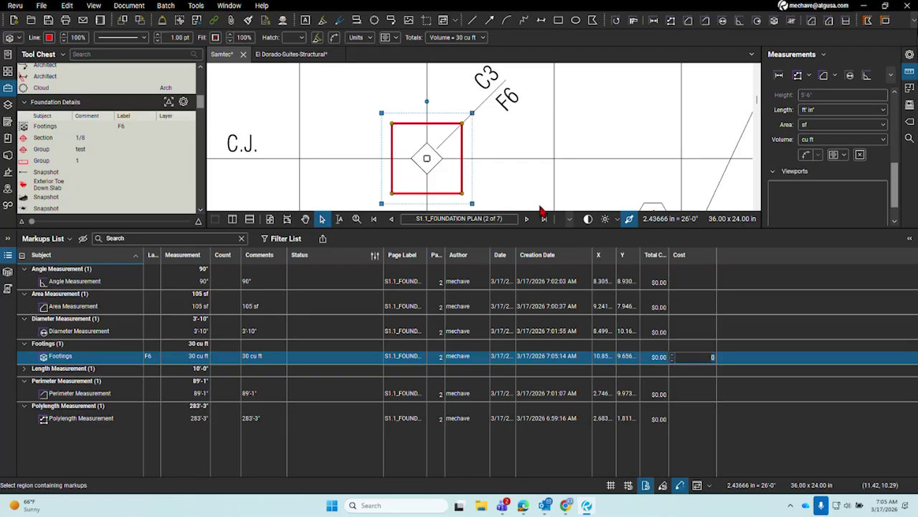
{"action": "left_click", "coordinate": [359, 38]}
{"action": "left_click", "coordinate": [408, 82]}
{"action": "left_click", "coordinate": [412, 122]}
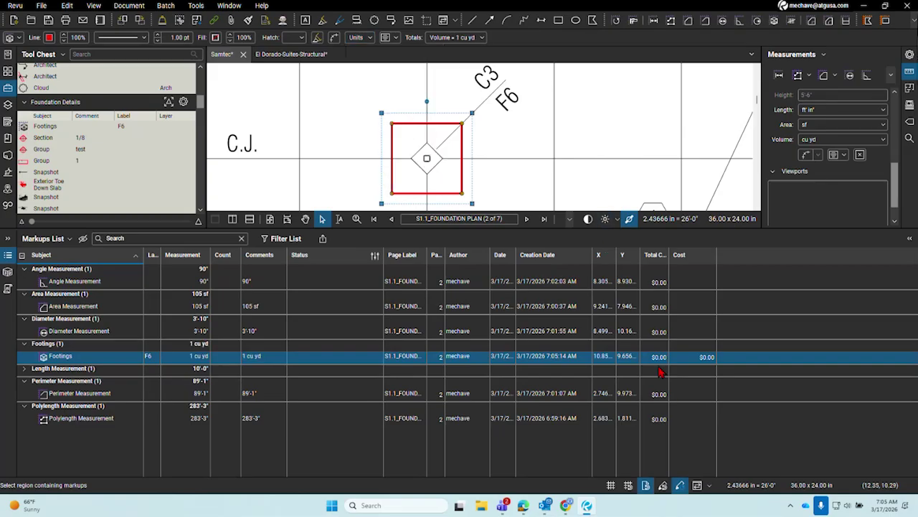
Set the F6 footing's cost to 50 and shrink the markups list to show more of the plan.
{"action": "left_click", "coordinate": [701, 362]}
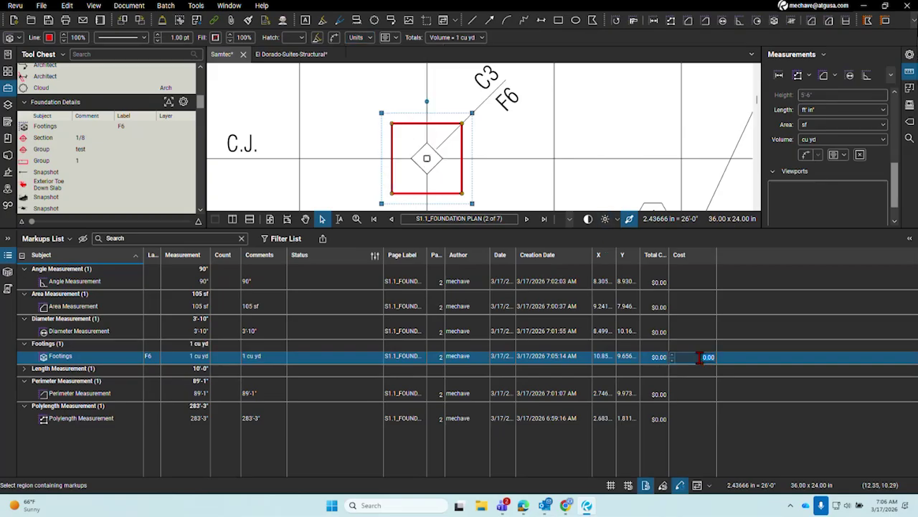
{"action": "type", "text": "50"}
{"action": "key", "text": "Return"}
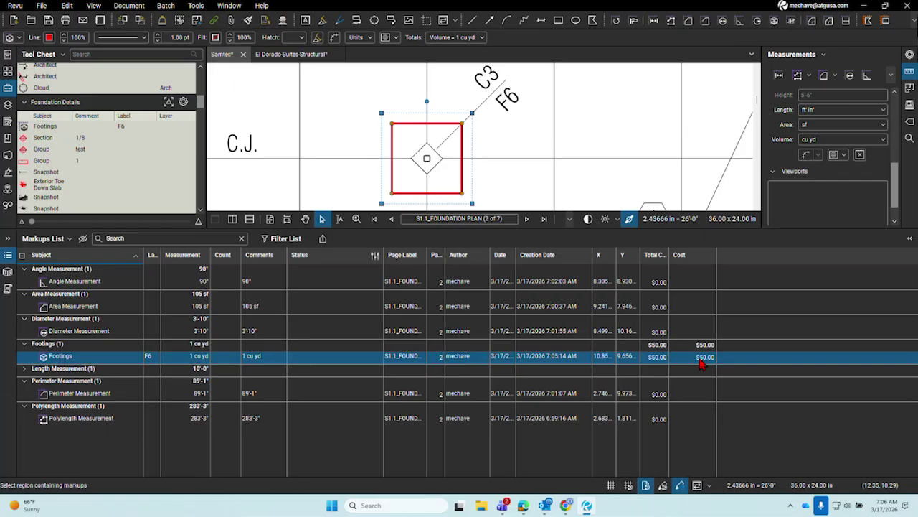
{"action": "left_click", "coordinate": [702, 365]}
{"action": "left_click_drag", "start_coordinate": [551, 235], "coordinate": [551, 242]}
{"action": "left_click_drag", "start_coordinate": [536, 403], "coordinate": [535, 404]}
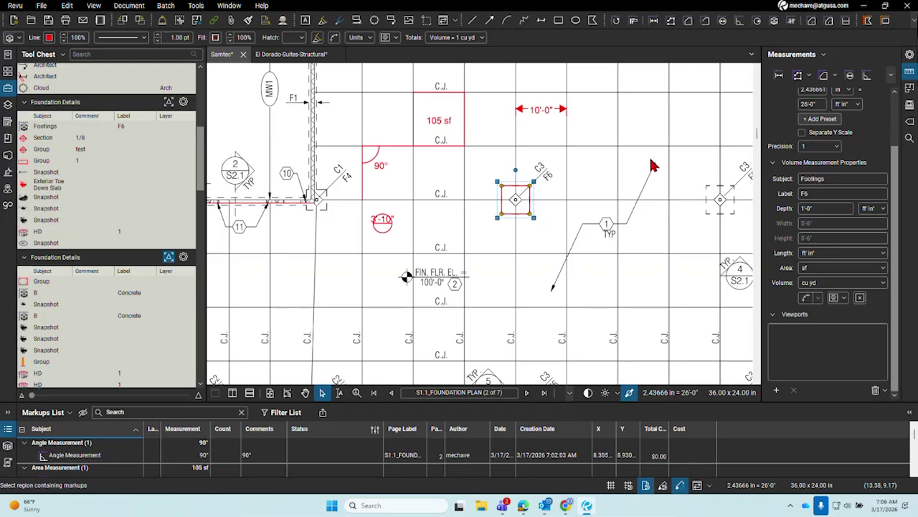
Try stretching the upper-right corner of the F6 footing to check its effect on the total cost, and undo the stretch.
{"action": "left_click_drag", "start_coordinate": [650, 160], "coordinate": [685, 176]}
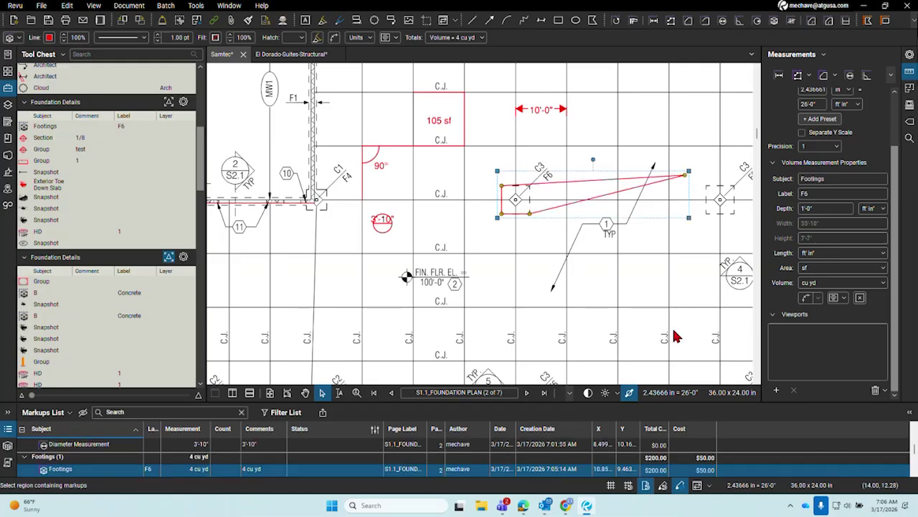
{"action": "left_click", "coordinate": [662, 483]}
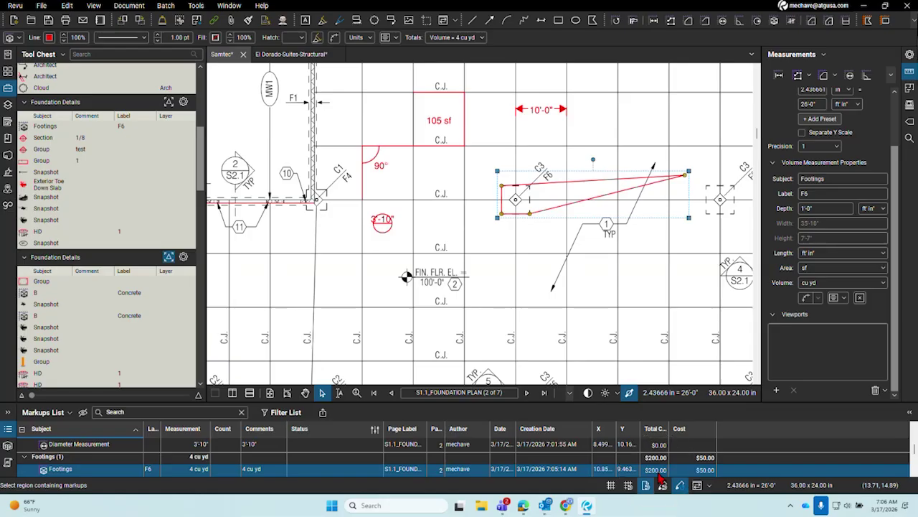
{"action": "left_click", "coordinate": [662, 483]}
{"action": "key", "text": "ctrl+z"}
{"action": "key", "text": "Escape"}
Review the markups list's column display order in the Manage Columns dialog and close it without changes.
{"action": "scroll", "coordinate": [624, 280], "scroll_direction": "down", "scroll_amount": 4}
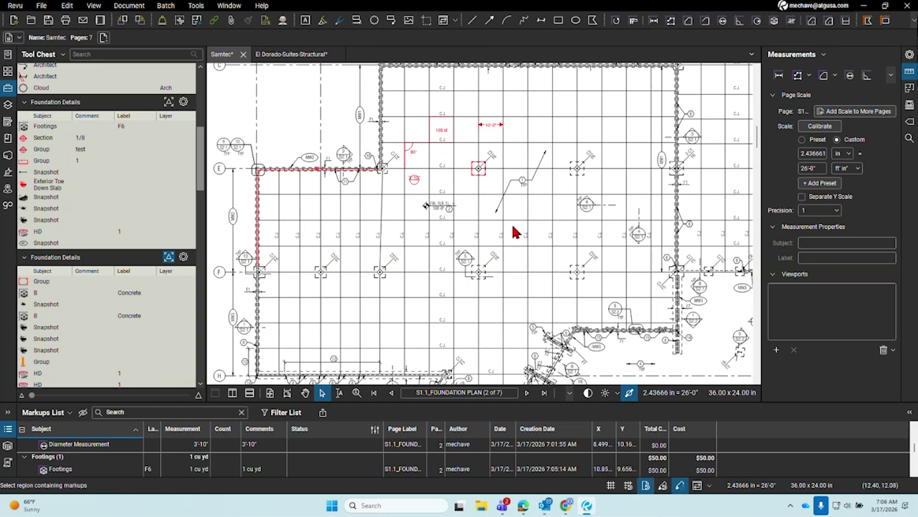
{"action": "right_click", "coordinate": [58, 422]}
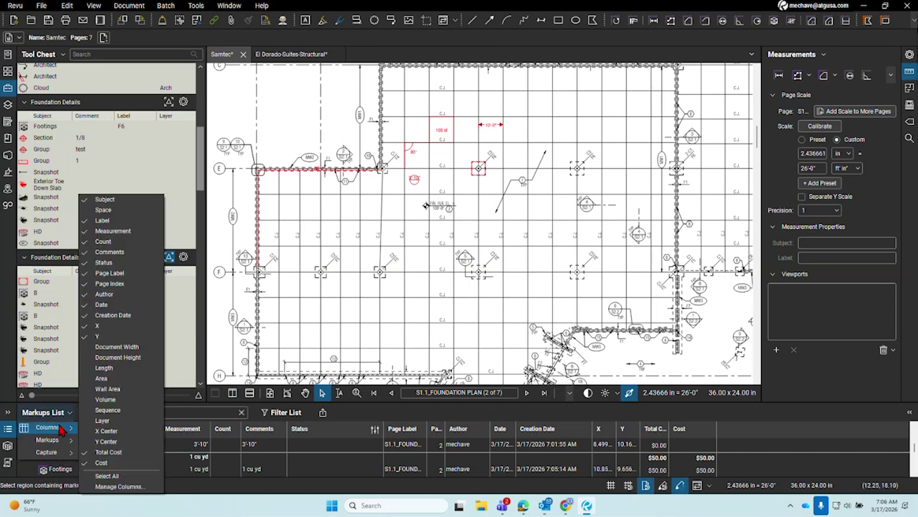
{"action": "left_click", "coordinate": [115, 487]}
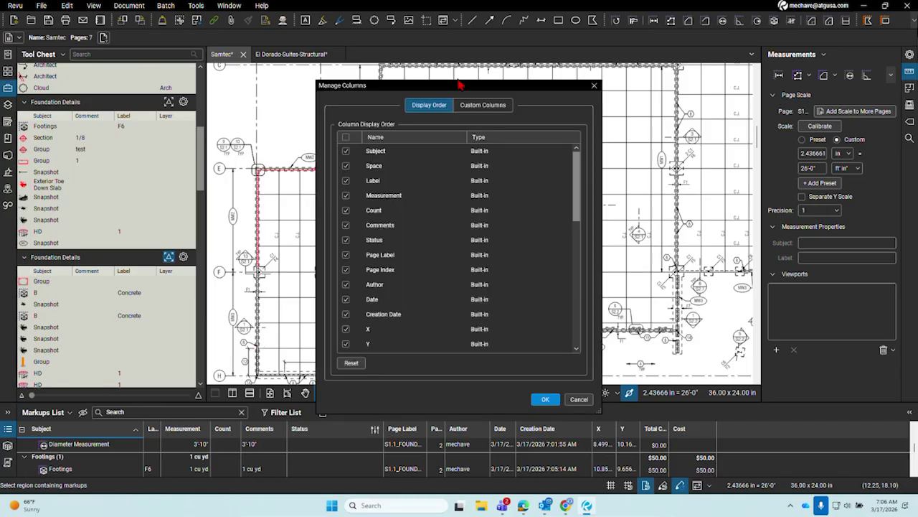
{"action": "left_click", "coordinate": [592, 86]}
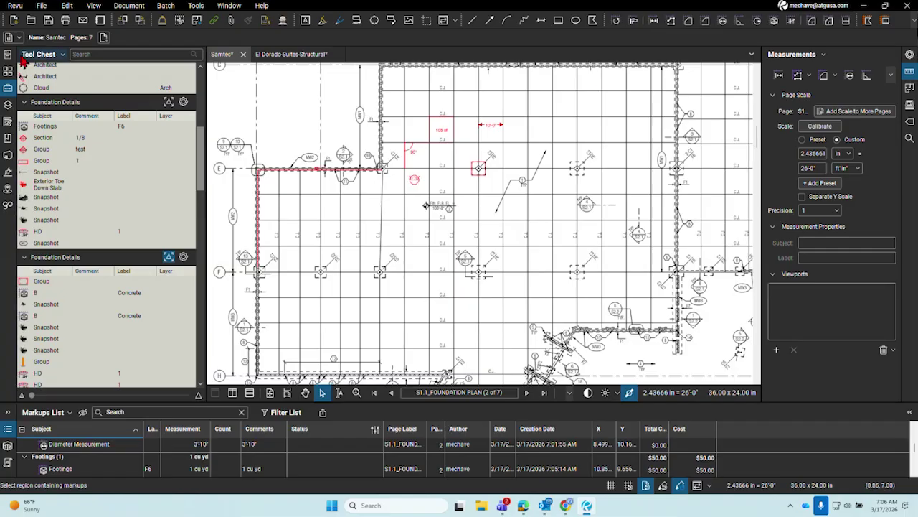
Look through the available interface profiles without switching to another one.
{"action": "left_click", "coordinate": [15, 5]}
{"action": "mouse_move", "coordinate": [35, 47]}
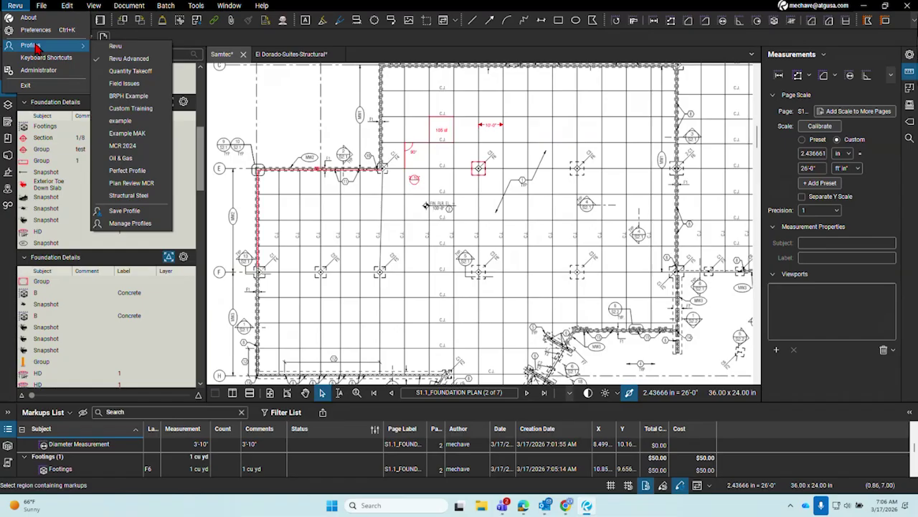
{"action": "left_click", "coordinate": [502, 206]}
Examine the footing notes and the column schedule on the foundation plan, and return to the footing grid.
{"action": "left_click_drag", "start_coordinate": [610, 289], "coordinate": [535, 100]}
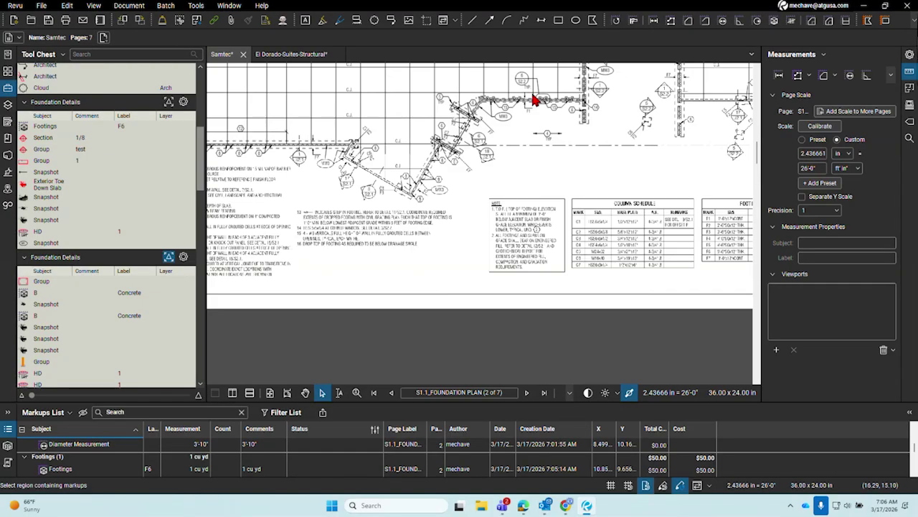
{"action": "scroll", "coordinate": [699, 211], "scroll_direction": "up", "scroll_amount": 4}
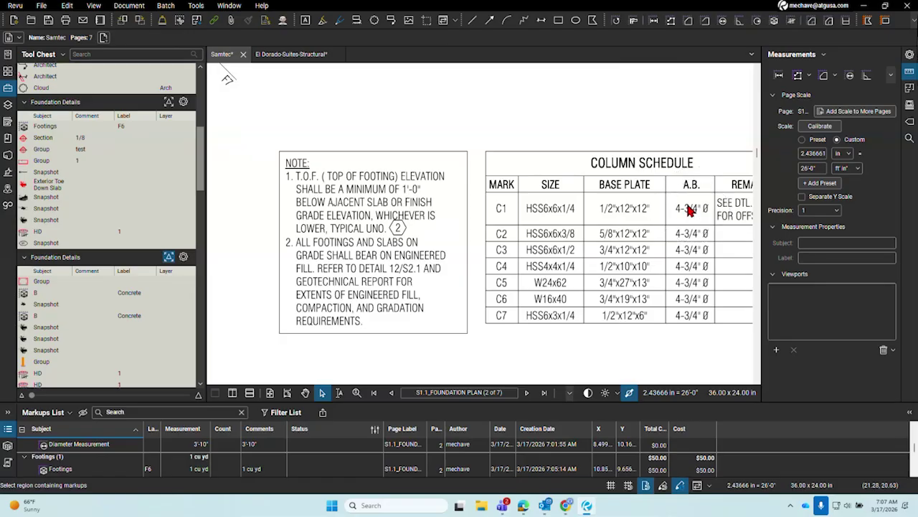
{"action": "left_click", "coordinate": [687, 207]}
{"action": "left_click_drag", "start_coordinate": [687, 207], "coordinate": [644, 221]}
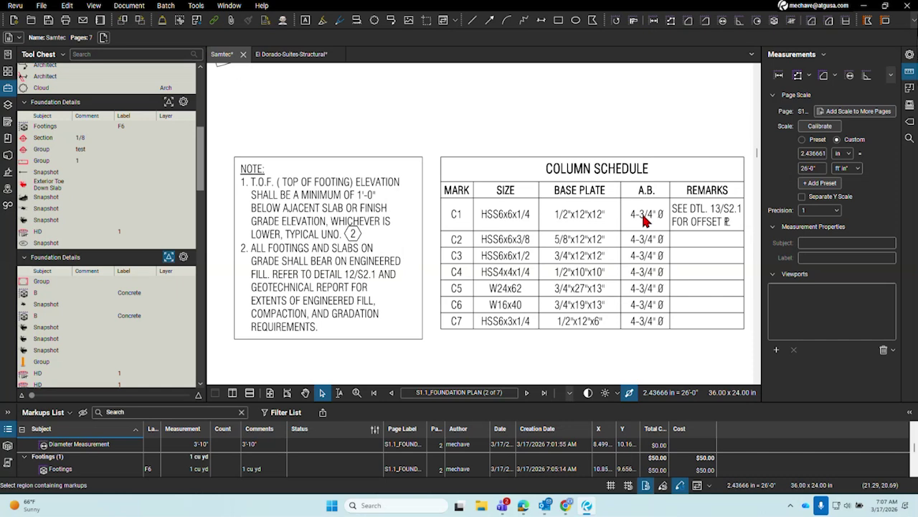
{"action": "scroll", "coordinate": [644, 221], "scroll_direction": "down", "scroll_amount": 5}
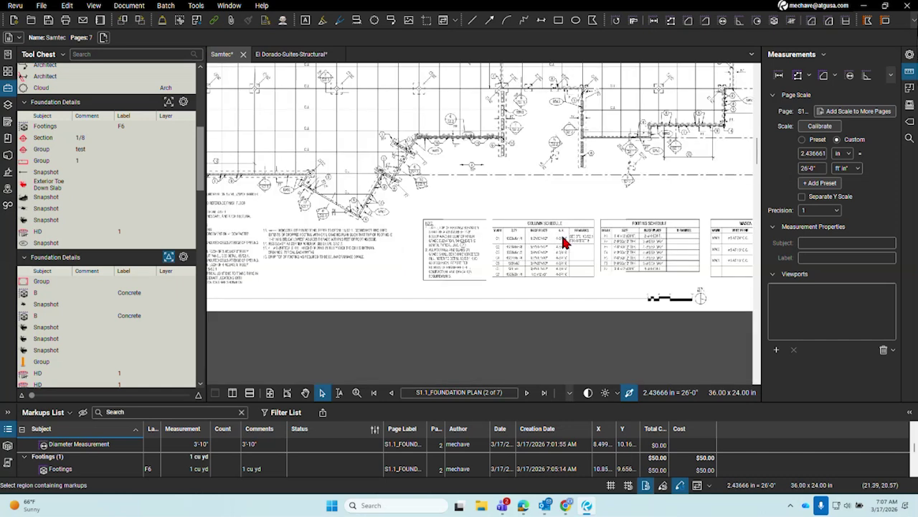
{"action": "scroll", "coordinate": [673, 307], "scroll_direction": "up", "scroll_amount": 6}
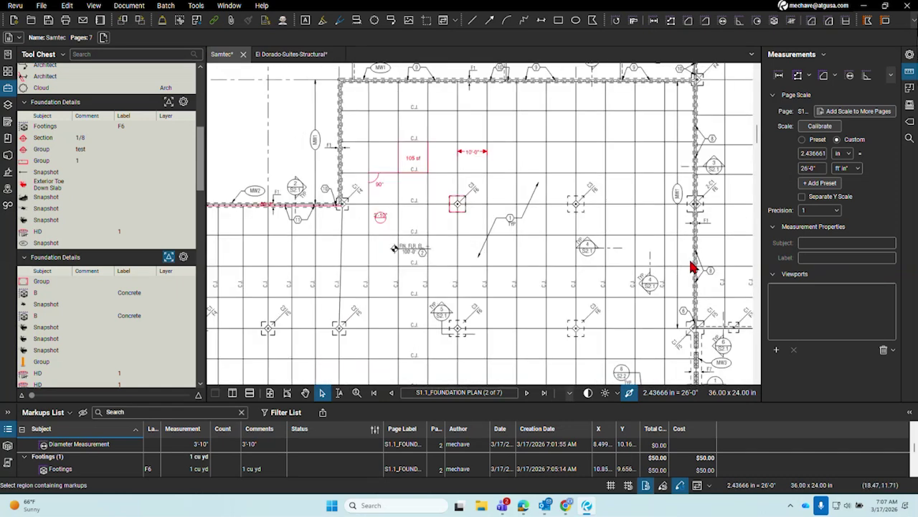
{"action": "left_click_drag", "start_coordinate": [646, 290], "coordinate": [576, 290]}
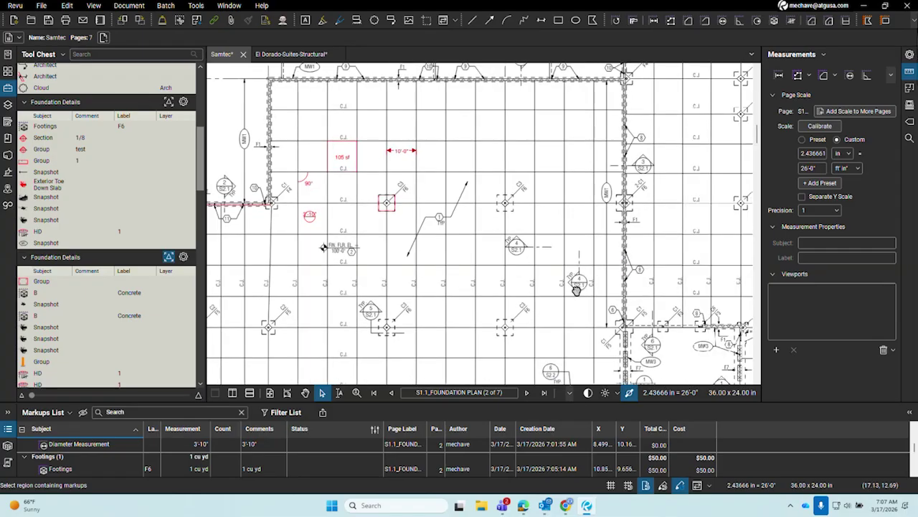
Open the A1.2.0 - 2ND FLOOR REFERENCE PLAN drawing and fill the ELEV 1 room with Dynamic Fill.
{"action": "left_click", "coordinate": [10, 54]}
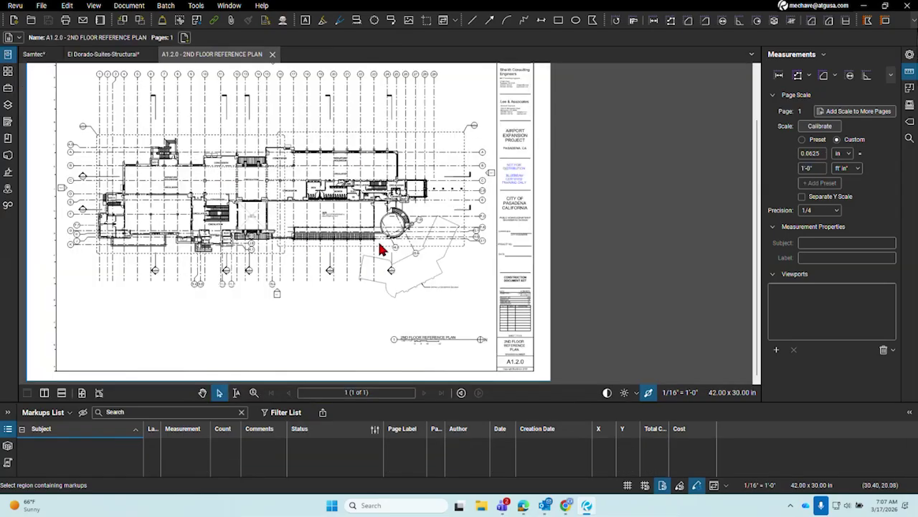
{"action": "scroll", "coordinate": [333, 217], "scroll_direction": "up", "scroll_amount": 5}
{"action": "scroll", "coordinate": [331, 213], "scroll_direction": "up", "scroll_amount": 1}
{"action": "left_click_drag", "start_coordinate": [331, 213], "coordinate": [749, 214]}
{"action": "left_click_drag", "start_coordinate": [514, 250], "coordinate": [720, 264]}
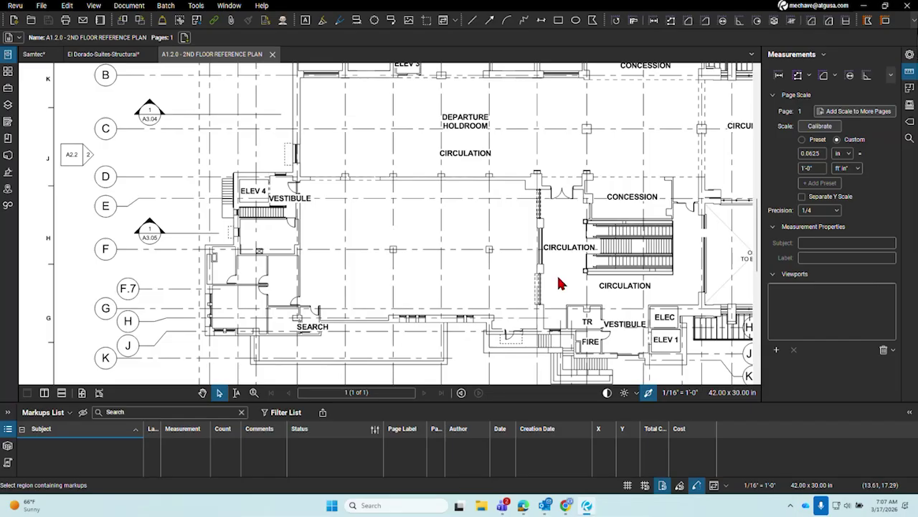
{"action": "left_click_drag", "start_coordinate": [560, 283], "coordinate": [518, 235]}
{"action": "scroll", "coordinate": [603, 280], "scroll_direction": "up", "scroll_amount": 5}
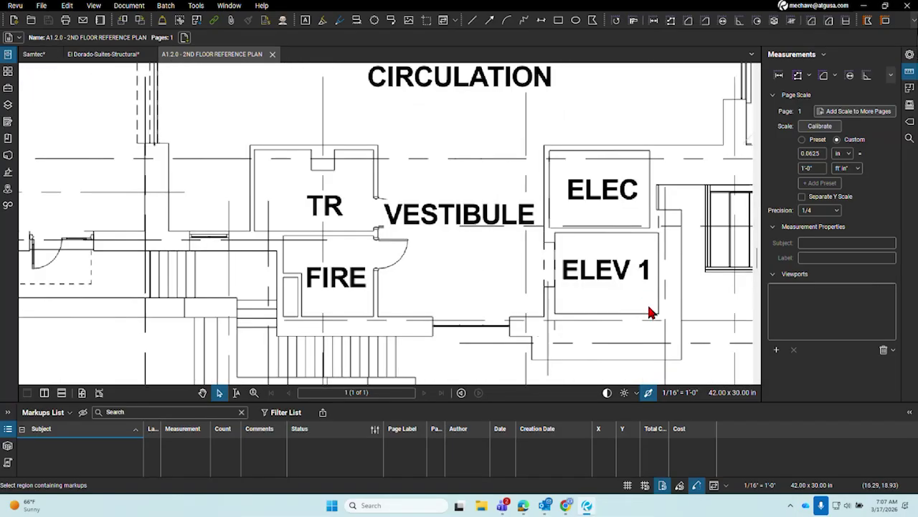
{"action": "scroll", "coordinate": [650, 311], "scroll_direction": "up", "scroll_amount": 1}
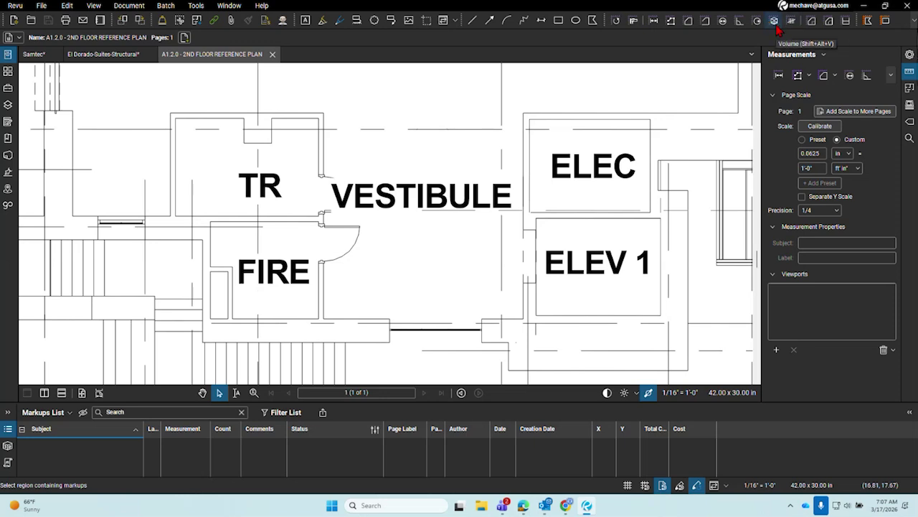
{"action": "left_click", "coordinate": [846, 21]}
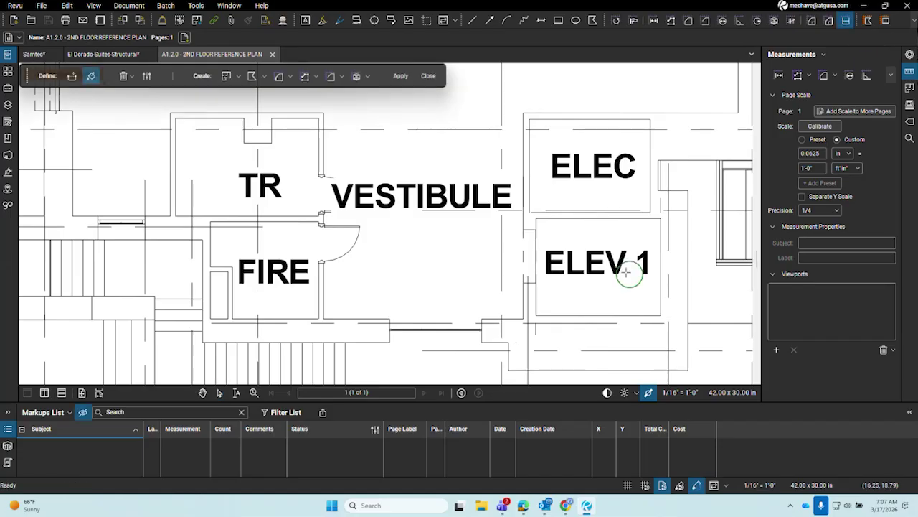
{"action": "left_click_drag", "start_coordinate": [607, 281], "coordinate": [602, 249]}
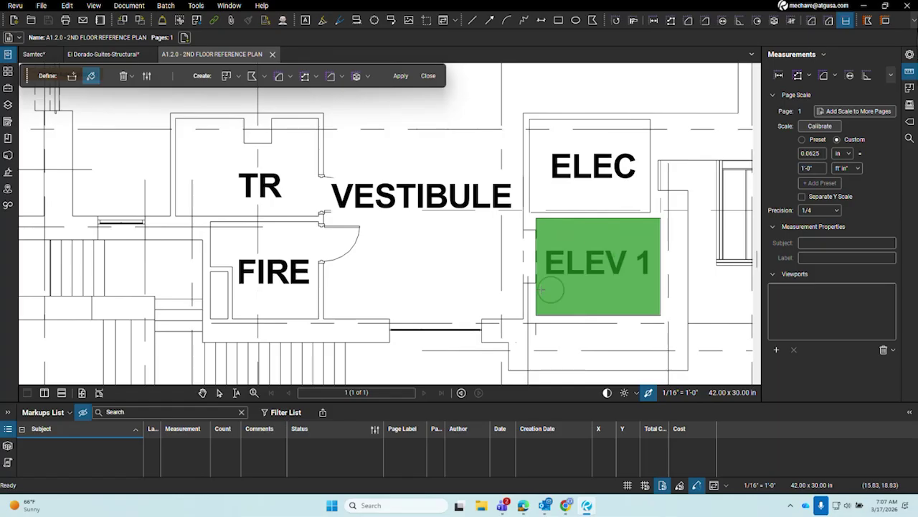
Set the Dynamic Fill boundary size to 25% for closing the TR room's doorway.
{"action": "left_click_drag", "start_coordinate": [309, 183], "coordinate": [474, 177]}
{"action": "scroll", "coordinate": [473, 177], "scroll_direction": "up", "scroll_amount": 3}
{"action": "left_click_drag", "start_coordinate": [500, 242], "coordinate": [531, 278]}
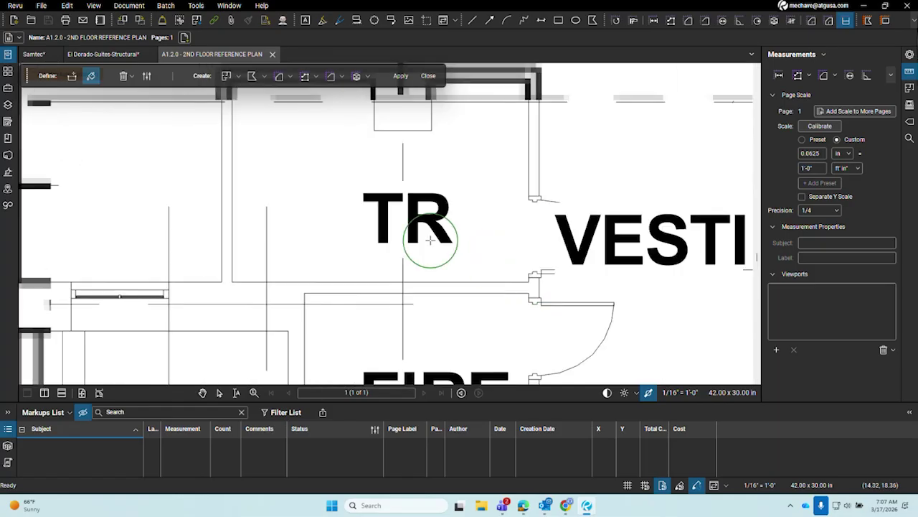
{"action": "scroll", "coordinate": [431, 239], "scroll_direction": "down", "scroll_amount": 2}
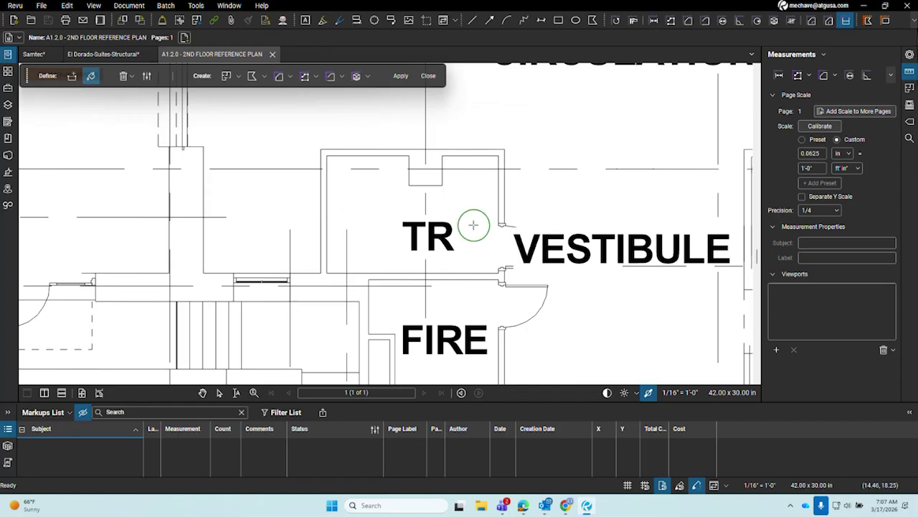
{"action": "left_click", "coordinate": [73, 81]}
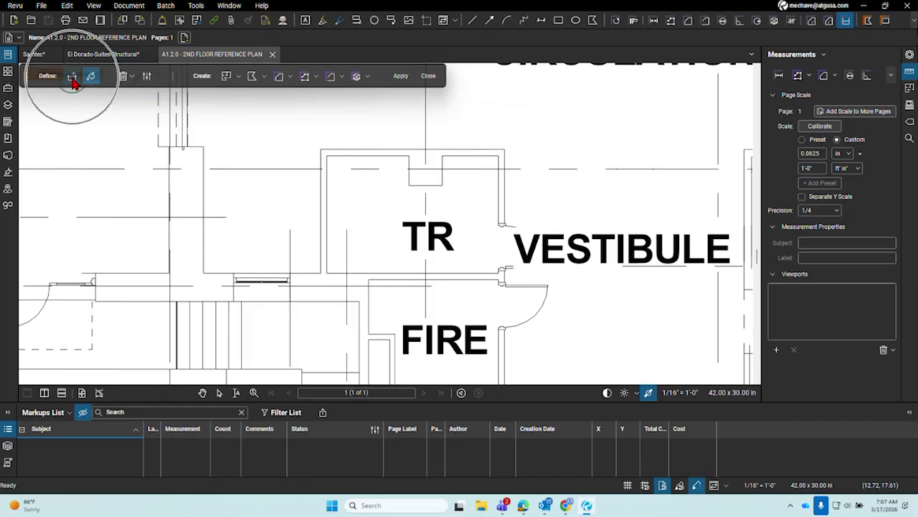
{"action": "left_click", "coordinate": [147, 77]}
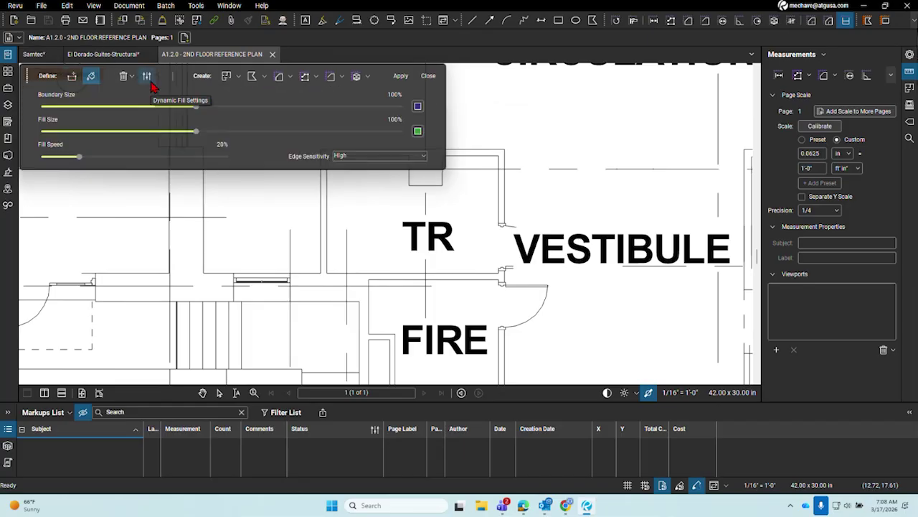
{"action": "left_click_drag", "start_coordinate": [196, 107], "coordinate": [54, 108]}
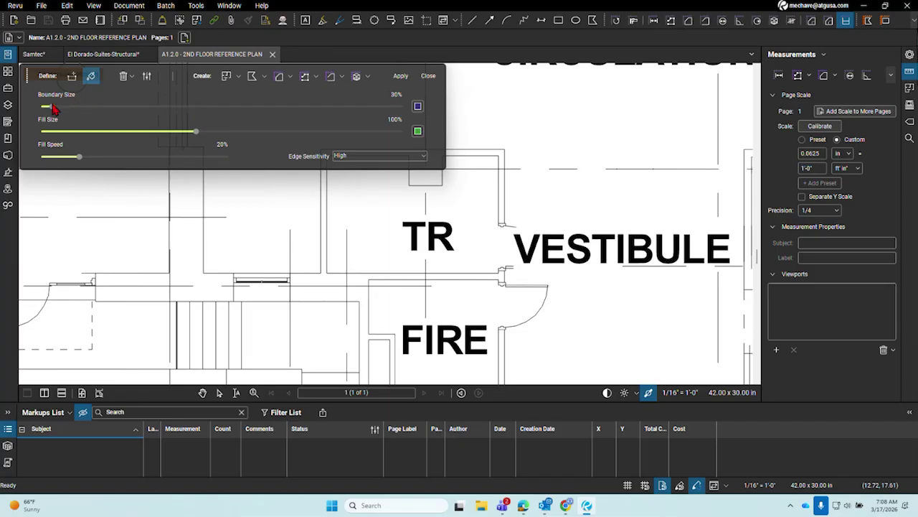
{"action": "left_click_drag", "start_coordinate": [54, 108], "coordinate": [42, 108]}
Draw a Dynamic Fill boundary across the door opening between the TR room and the vestibule.
{"action": "left_click", "coordinate": [72, 75]}
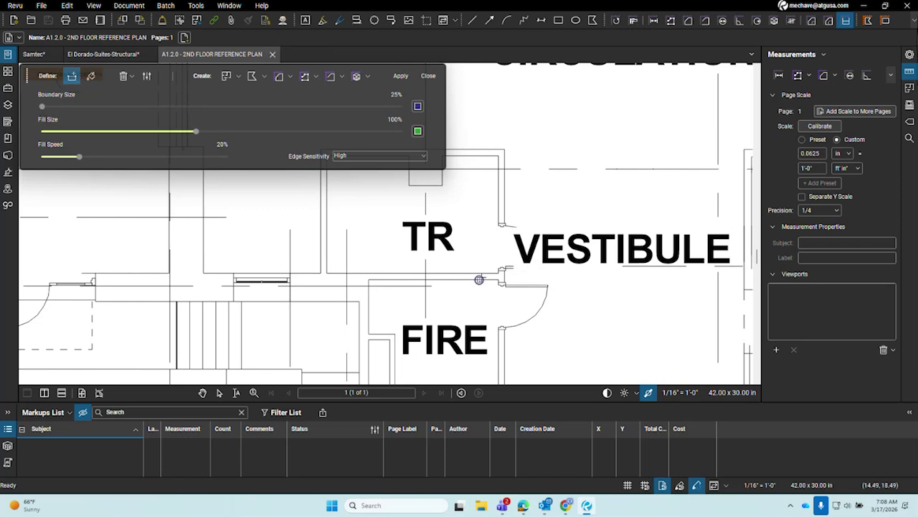
{"action": "scroll", "coordinate": [502, 240], "scroll_direction": "up", "scroll_amount": 3}
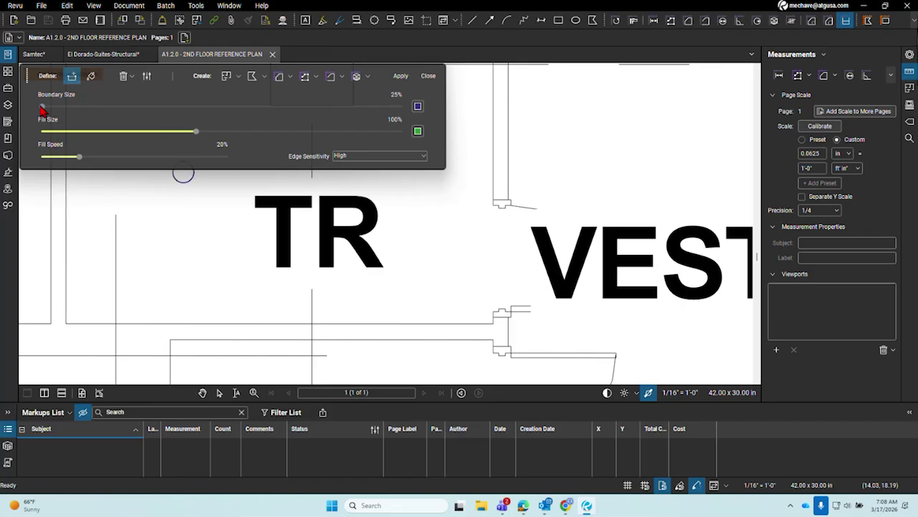
{"action": "mouse_move", "coordinate": [42, 108]}
{"action": "left_mouse_down"}
{"action": "mouse_move", "coordinate": [194, 107]}
{"action": "mouse_move", "coordinate": [42, 107]}
{"action": "left_mouse_up"}
{"action": "scroll", "coordinate": [523, 206], "scroll_direction": "up", "scroll_amount": 3}
{"action": "left_click", "coordinate": [503, 184]}
{"action": "scroll", "coordinate": [504, 184], "scroll_direction": "down", "scroll_amount": 3}
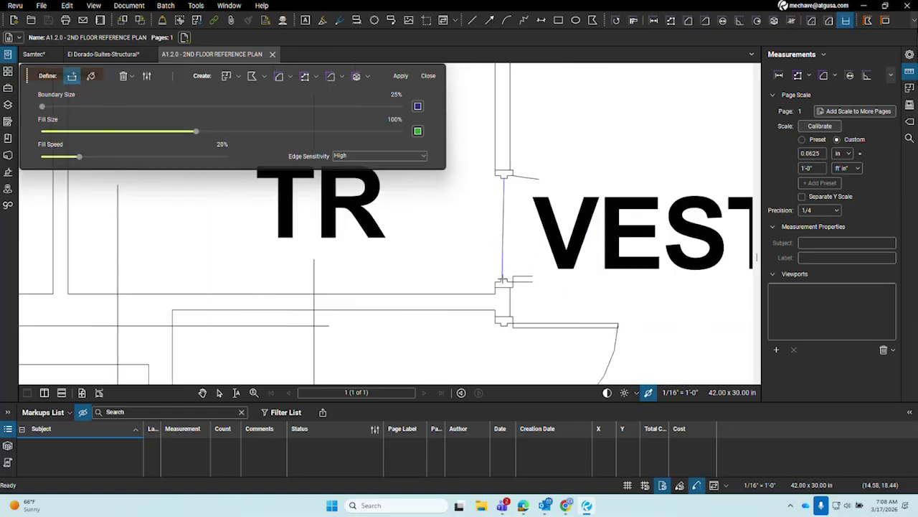
{"action": "scroll", "coordinate": [505, 281], "scroll_direction": "up", "scroll_amount": 2}
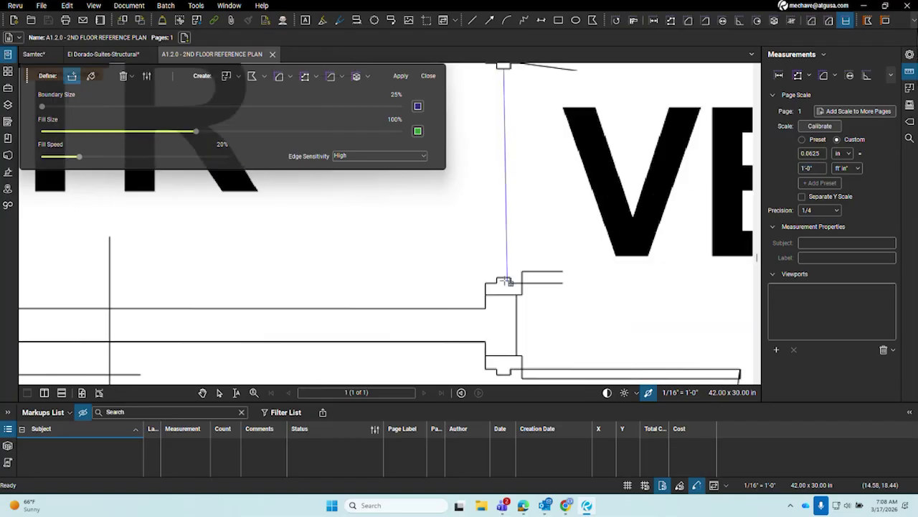
{"action": "scroll", "coordinate": [506, 280], "scroll_direction": "up", "scroll_amount": 1}
{"action": "left_click", "coordinate": [504, 279]}
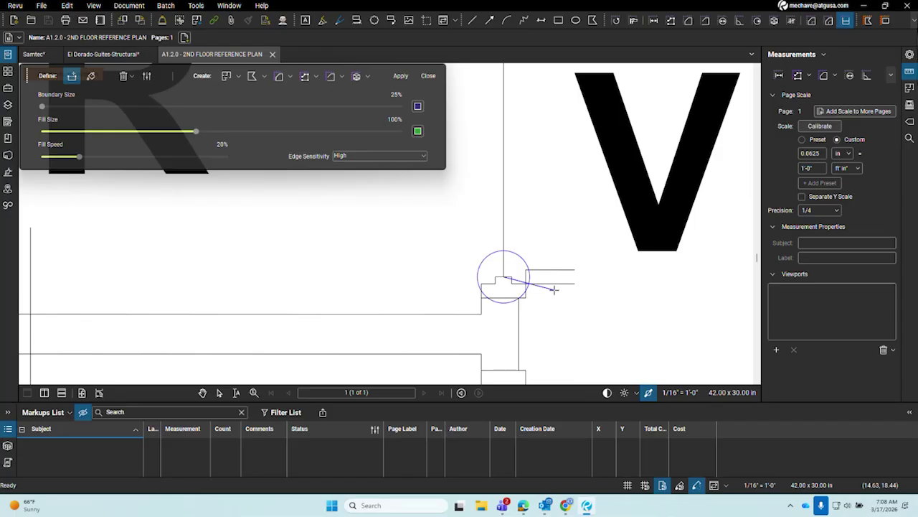
{"action": "scroll", "coordinate": [548, 287], "scroll_direction": "down", "scroll_amount": 2}
{"action": "key", "text": "Return"}
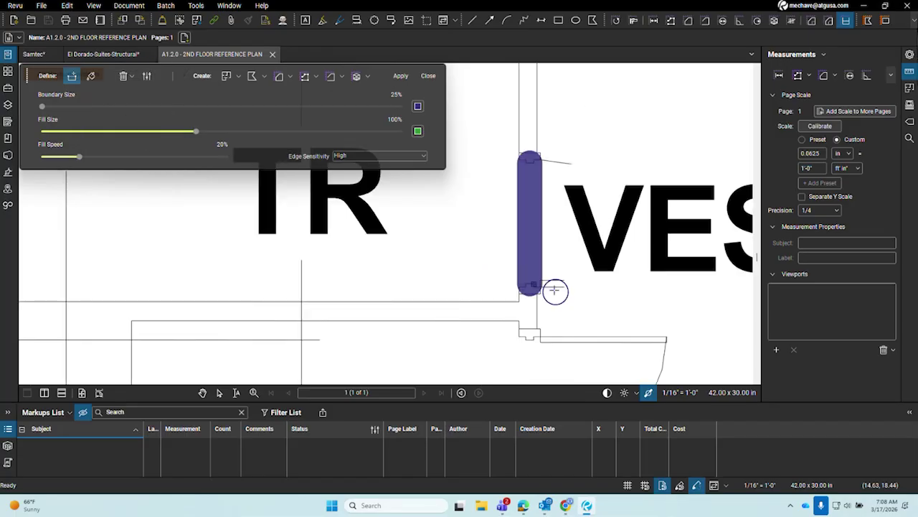
{"action": "key", "text": "Escape"}
Fill the TR room with Dynamic Fill, including the area beside the notch in its upper wall.
{"action": "scroll", "coordinate": [521, 172], "scroll_direction": "up", "scroll_amount": 6}
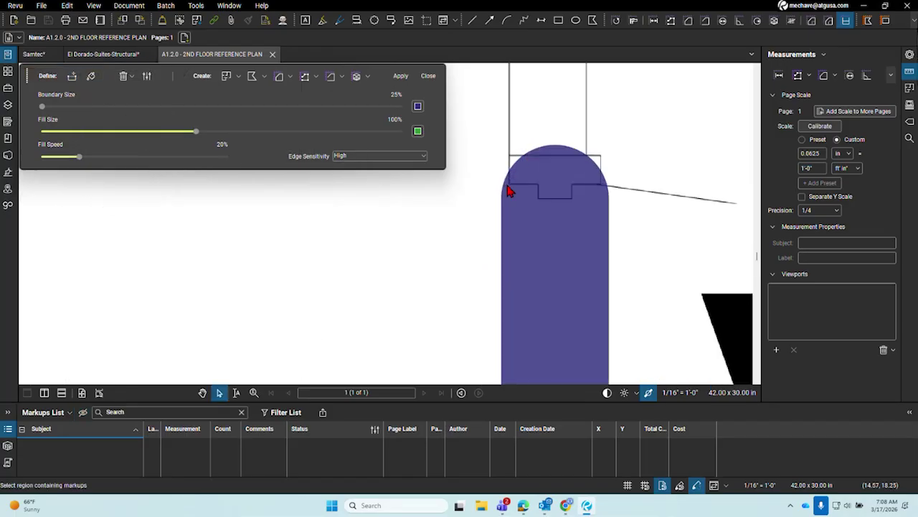
{"action": "left_click", "coordinate": [503, 217]}
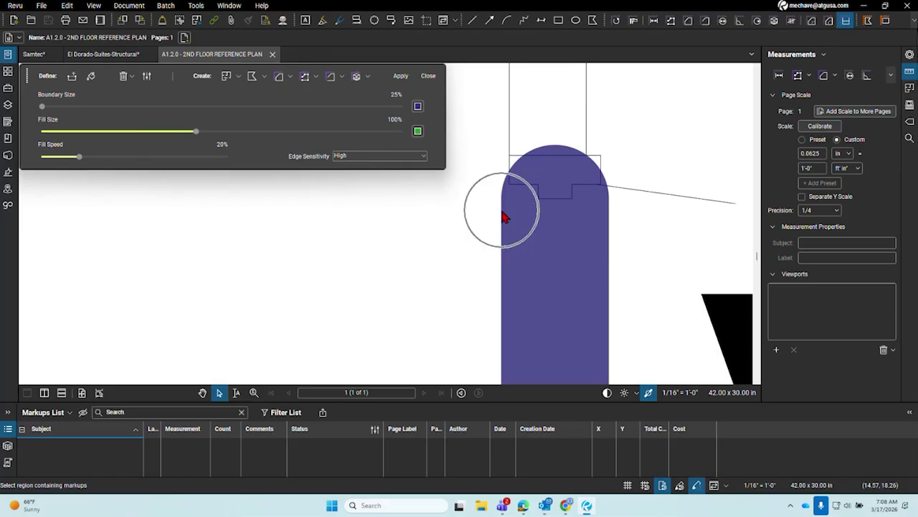
{"action": "scroll", "coordinate": [503, 217], "scroll_direction": "down", "scroll_amount": 3}
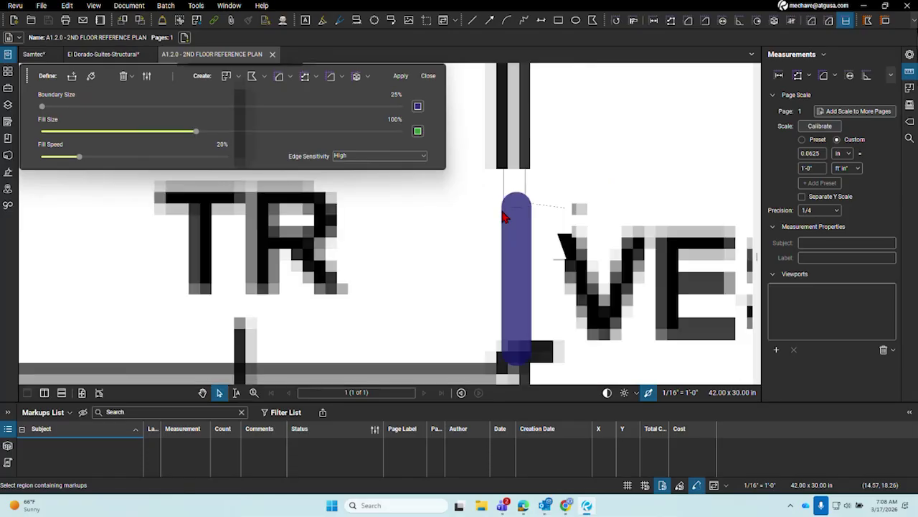
{"action": "mouse_move", "coordinate": [503, 217]}
{"action": "left_mouse_down"}
{"action": "mouse_move", "coordinate": [653, 255]}
{"action": "mouse_move", "coordinate": [679, 284]}
{"action": "left_mouse_up"}
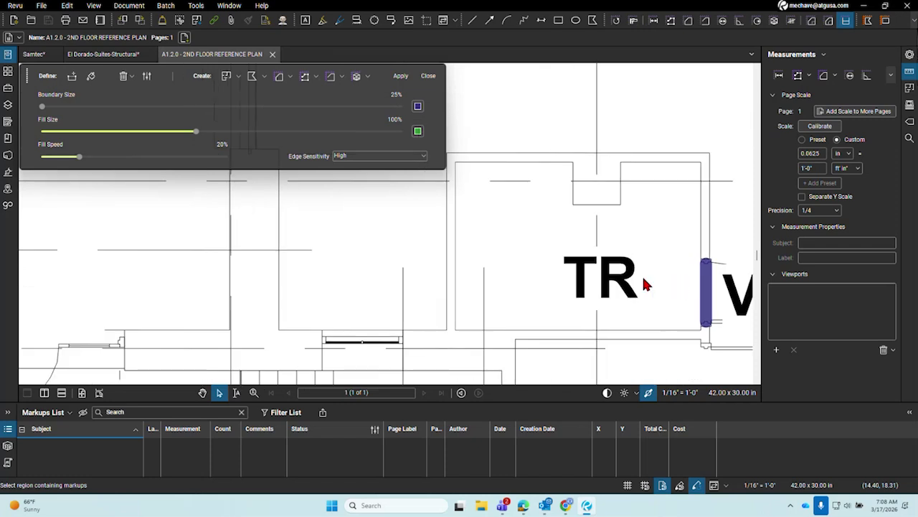
{"action": "left_click_drag", "start_coordinate": [644, 283], "coordinate": [586, 282]}
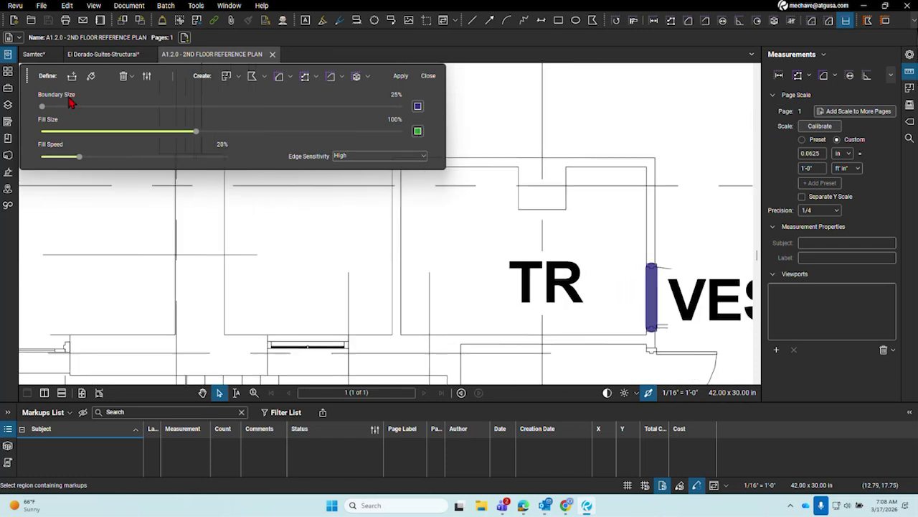
{"action": "left_click", "coordinate": [90, 76]}
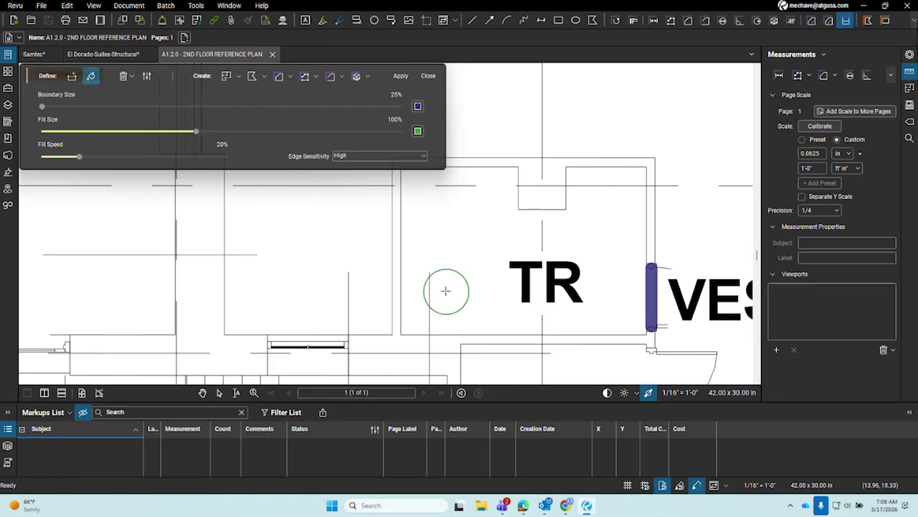
{"action": "mouse_move", "coordinate": [445, 291]}
{"action": "left_mouse_down"}
{"action": "mouse_move", "coordinate": [443, 262]}
{"action": "mouse_move", "coordinate": [462, 237]}
{"action": "left_mouse_up"}
{"action": "left_click", "coordinate": [358, 163]}
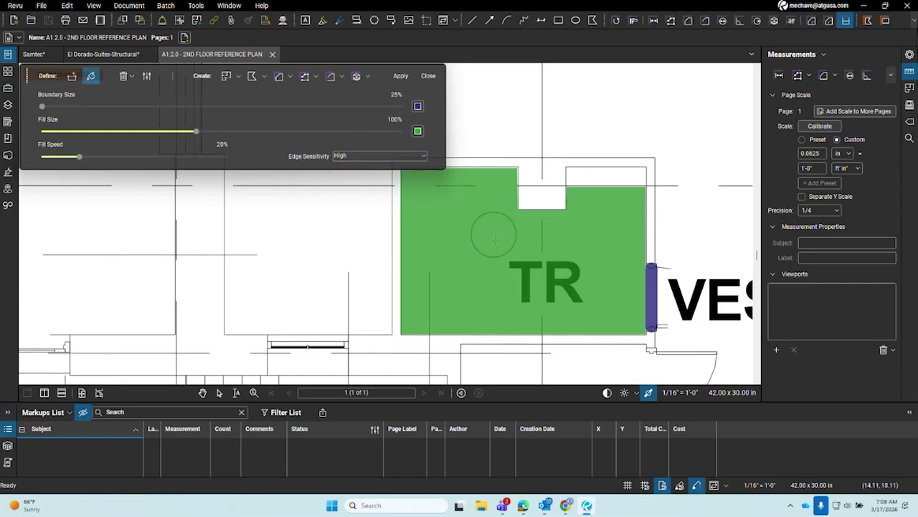
{"action": "scroll", "coordinate": [608, 192], "scroll_direction": "up", "scroll_amount": 2}
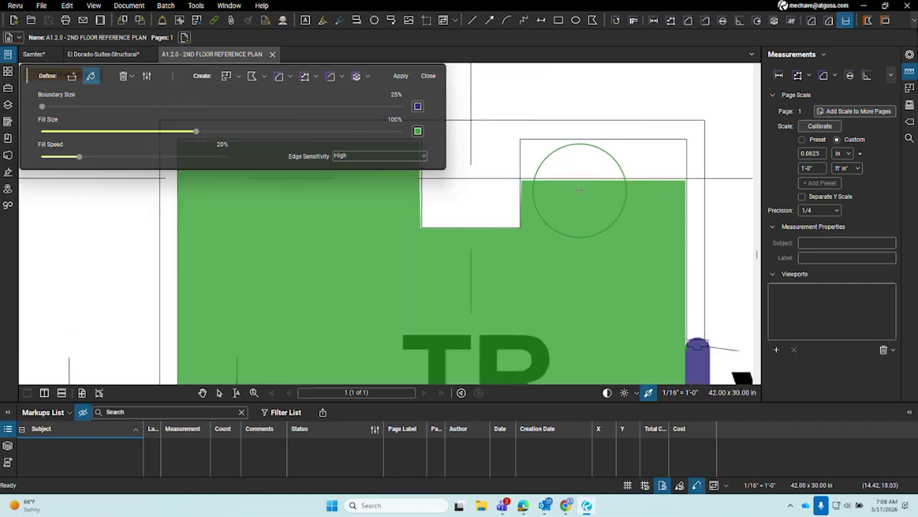
{"action": "mouse_move", "coordinate": [580, 191]}
{"action": "left_mouse_down"}
{"action": "mouse_move", "coordinate": [641, 194]}
{"action": "mouse_move", "coordinate": [641, 183]}
{"action": "mouse_move", "coordinate": [621, 188]}
{"action": "left_mouse_up"}
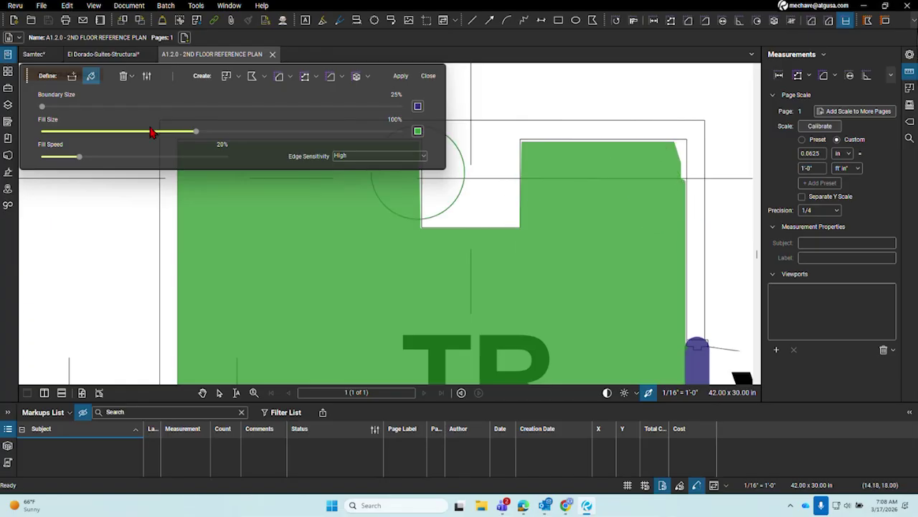
Set the Dynamic Fill size to 28% and fill the remaining upper-right corner of the TR room.
{"action": "left_click_drag", "start_coordinate": [192, 132], "coordinate": [46, 154]}
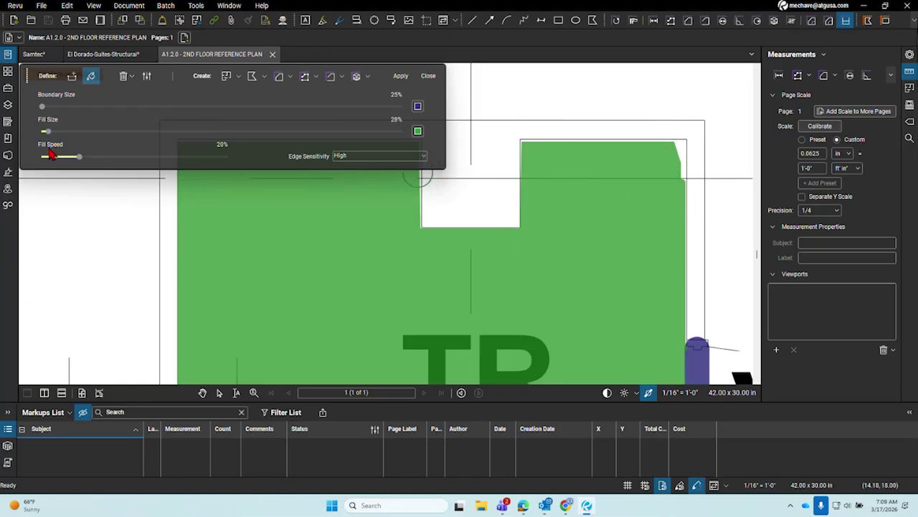
{"action": "left_click_drag", "start_coordinate": [675, 158], "coordinate": [668, 158]}
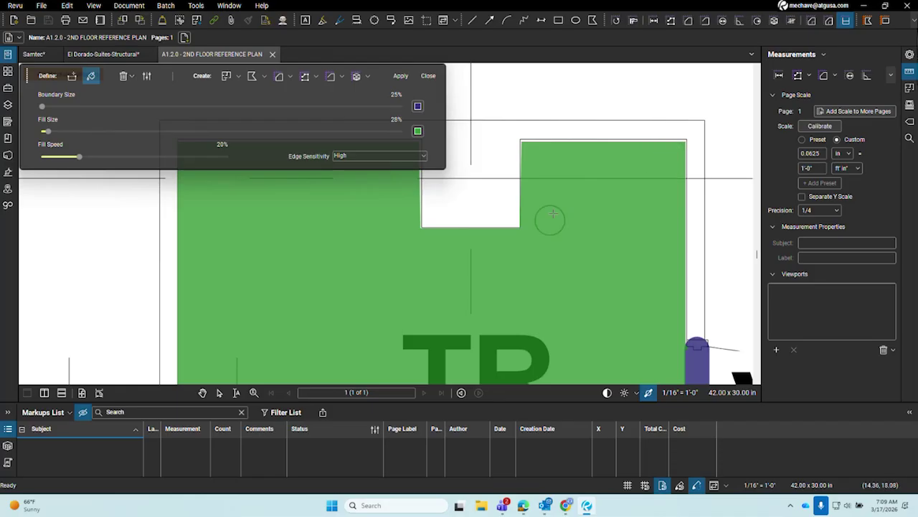
{"action": "scroll", "coordinate": [550, 215], "scroll_direction": "down", "scroll_amount": 3}
{"action": "scroll", "coordinate": [585, 258], "scroll_direction": "up", "scroll_amount": 2}
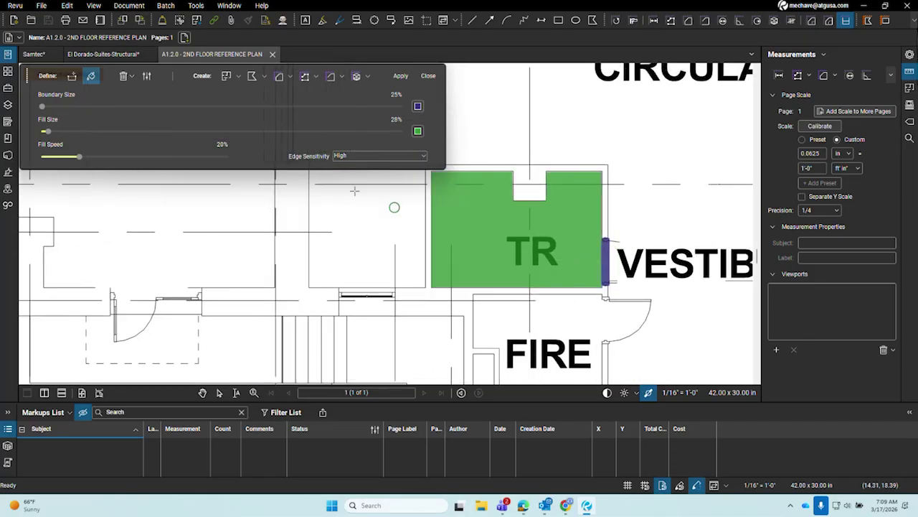
Choose the 4" Pour (3500 PSI) volume tool from My Tools as the fill's output, and look over the available area measurement tools.
{"action": "left_click", "coordinate": [355, 77]}
{"action": "left_click", "coordinate": [368, 77]}
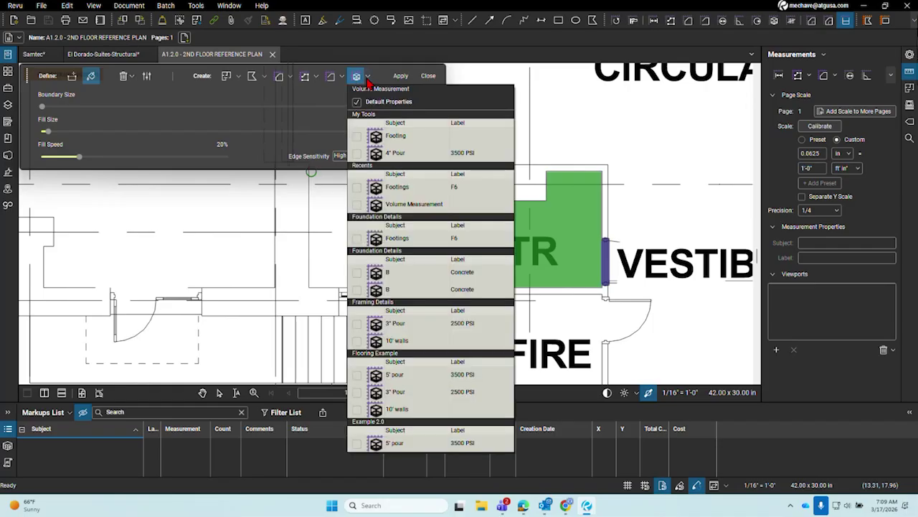
{"action": "left_click", "coordinate": [362, 140]}
{"action": "left_click", "coordinate": [367, 77]}
{"action": "left_click", "coordinate": [359, 155]}
{"action": "left_click", "coordinate": [368, 76]}
{"action": "left_click", "coordinate": [334, 89]}
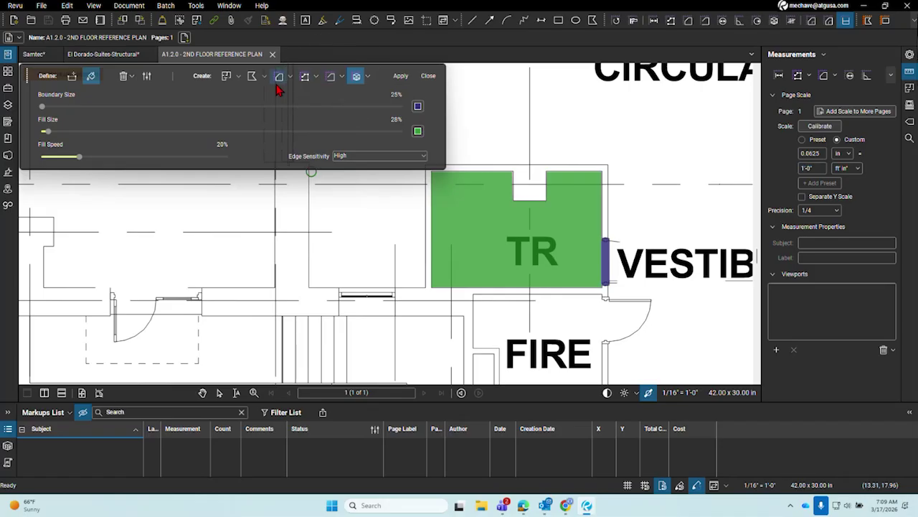
{"action": "left_click", "coordinate": [368, 78]}
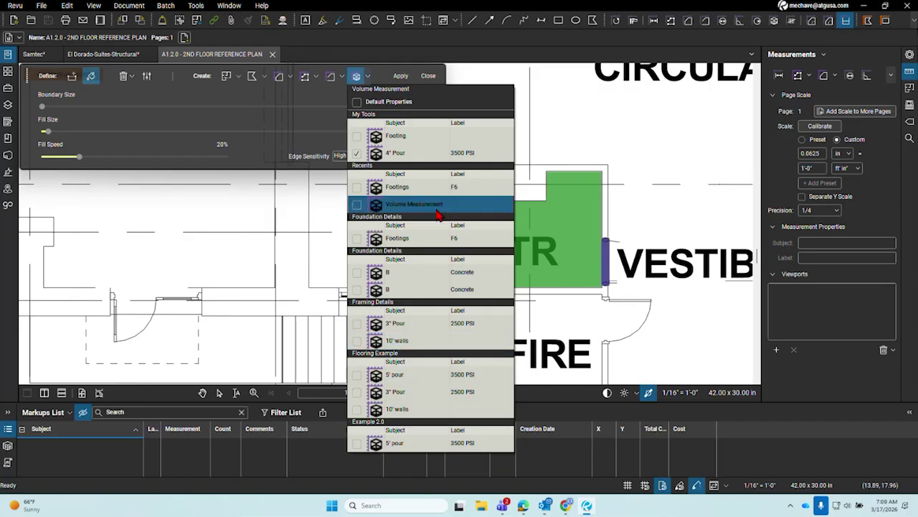
{"action": "left_click", "coordinate": [414, 159]}
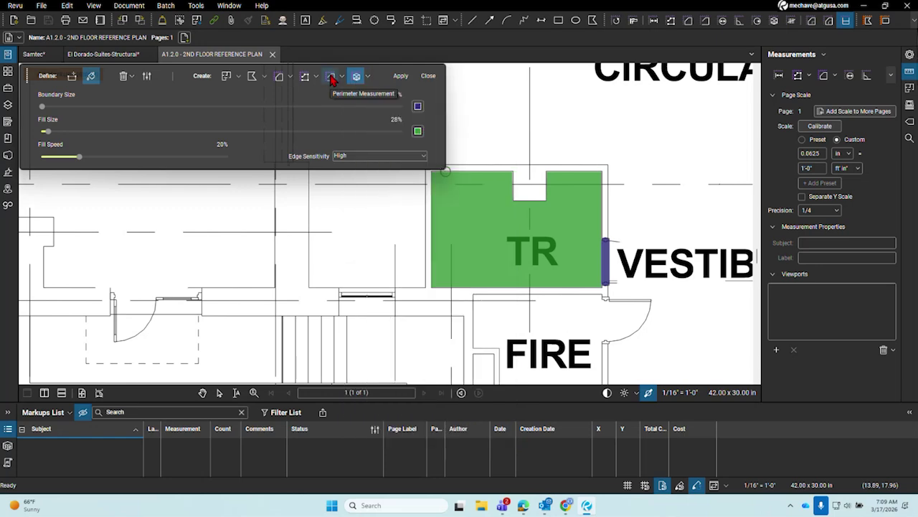
{"action": "left_click", "coordinate": [290, 77]}
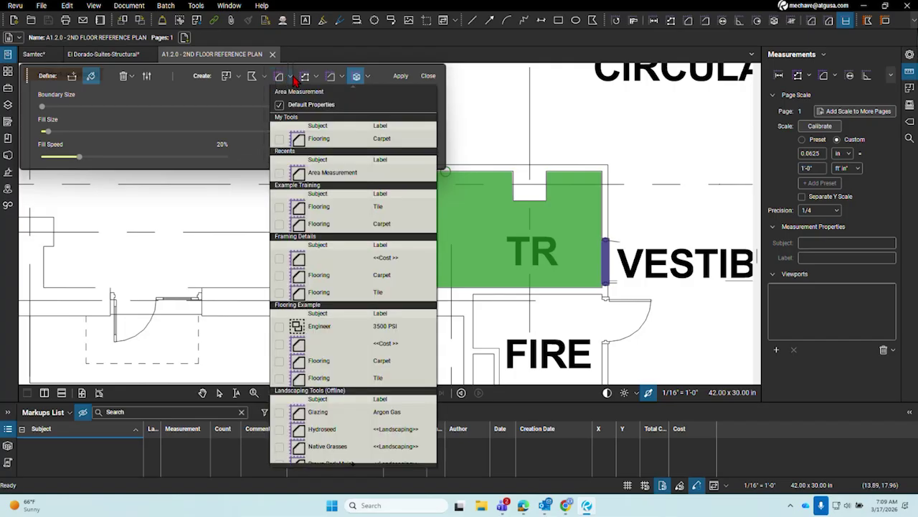
{"action": "left_click", "coordinate": [292, 77]}
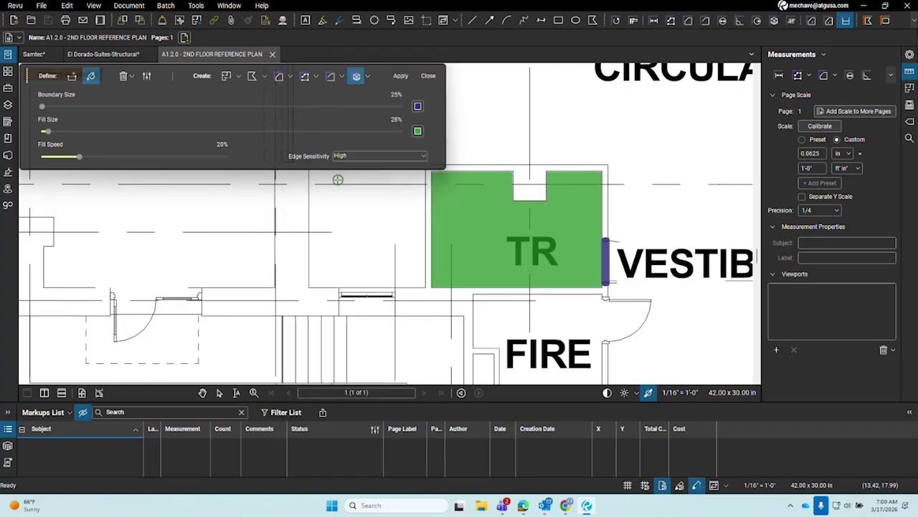
Add the Flooring Carpet area tool from Example Training as a second output, apply the fill and close Dynamic Fill.
{"action": "left_click", "coordinate": [291, 78]}
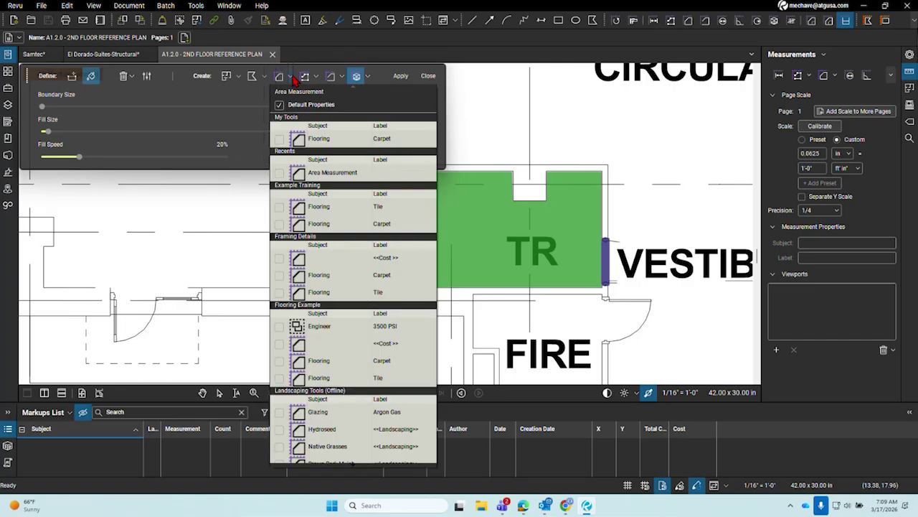
{"action": "left_click", "coordinate": [346, 223]}
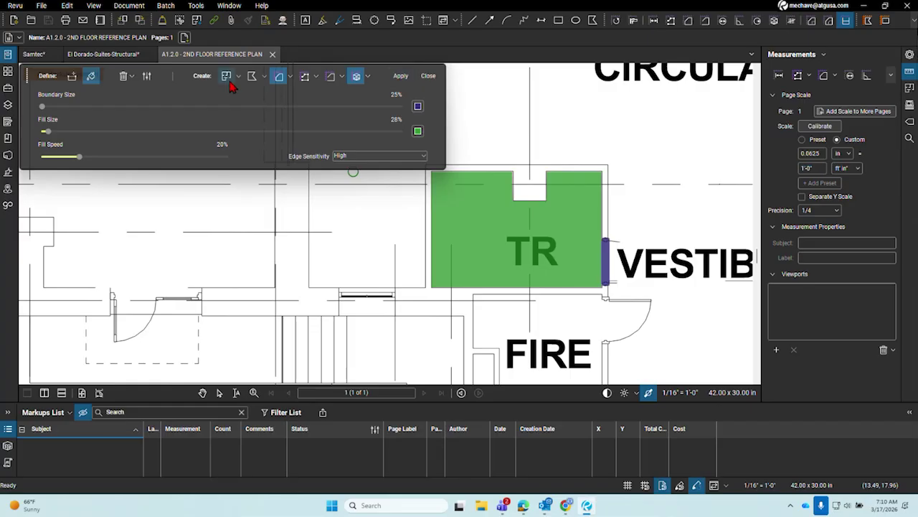
{"action": "left_click", "coordinate": [400, 77]}
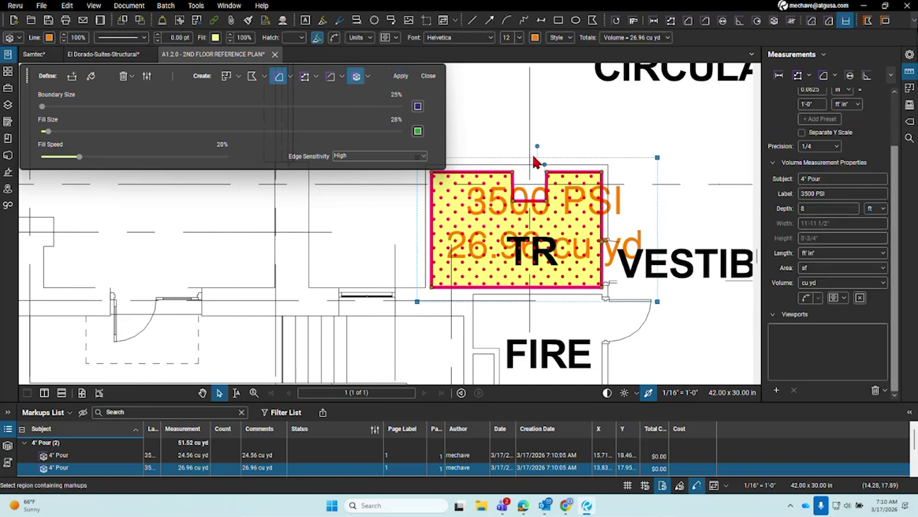
{"action": "left_click", "coordinate": [428, 77]}
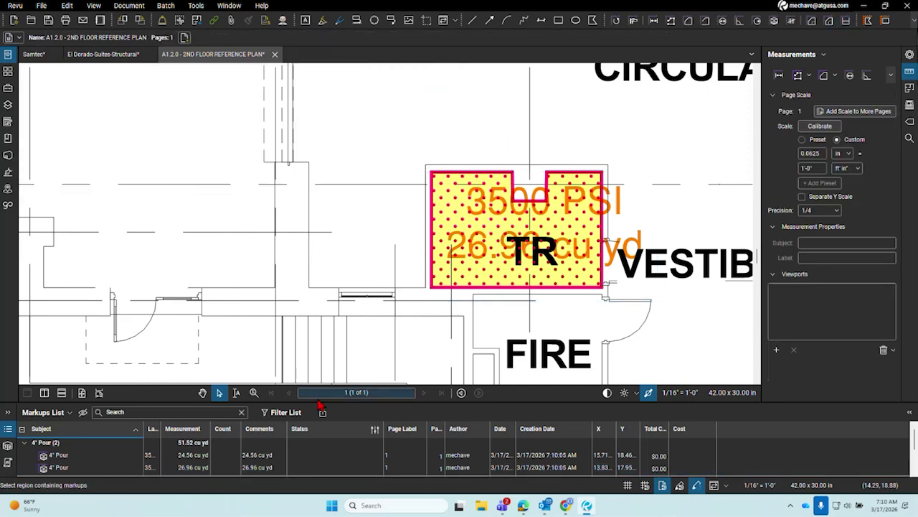
Review the 4" Pour and Flooring entries in an enlarged Markups List against the TR and ELEV 1 rooms on the plan.
{"action": "left_click_drag", "start_coordinate": [318, 402], "coordinate": [318, 290]}
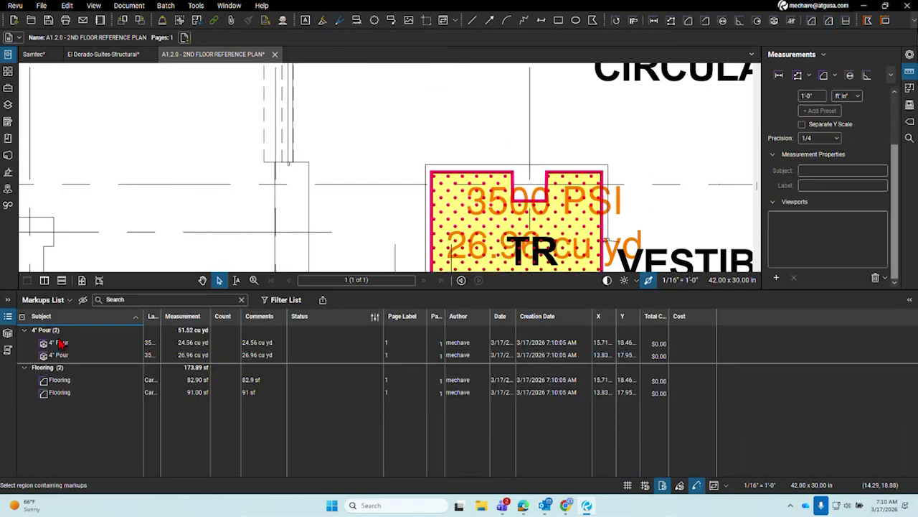
{"action": "left_click", "coordinate": [65, 346]}
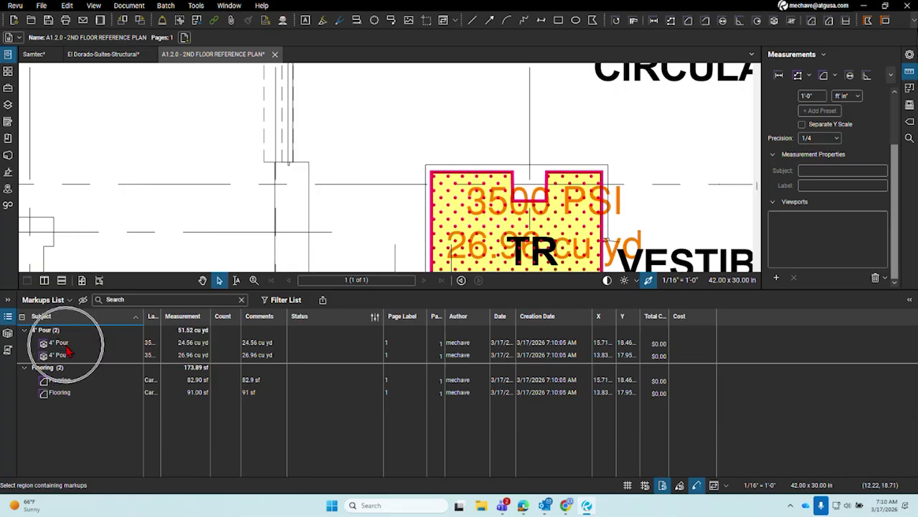
{"action": "left_click", "coordinate": [70, 388]}
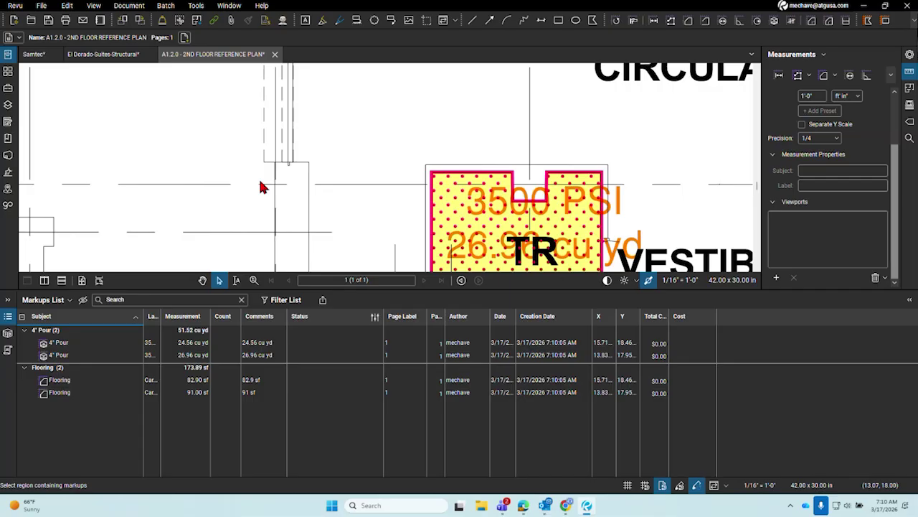
{"action": "scroll", "coordinate": [265, 161], "scroll_direction": "down", "scroll_amount": 3}
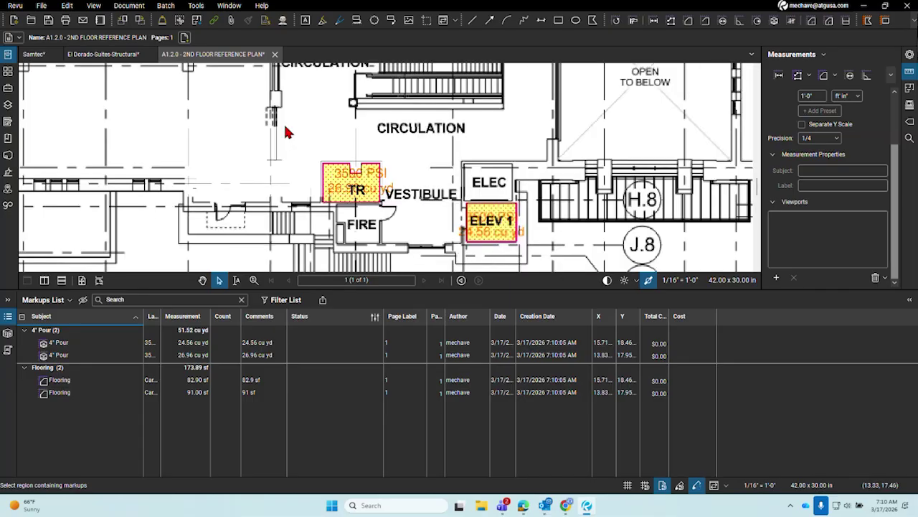
{"action": "scroll", "coordinate": [503, 230], "scroll_direction": "up", "scroll_amount": 3}
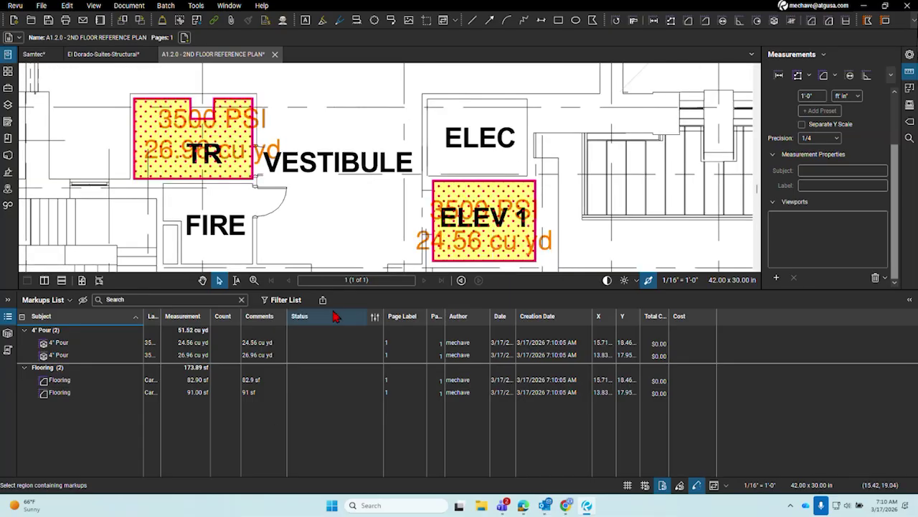
{"action": "scroll", "coordinate": [382, 148], "scroll_direction": "down", "scroll_amount": 1}
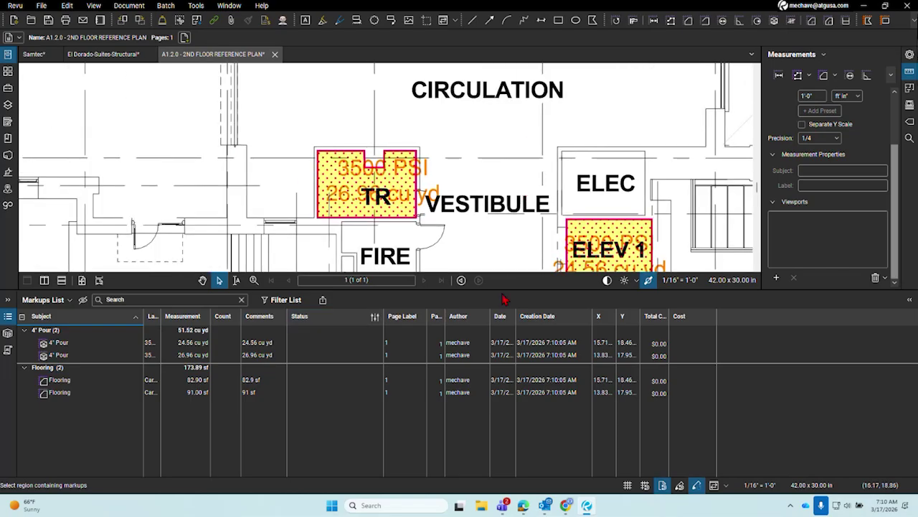
{"action": "left_click_drag", "start_coordinate": [506, 291], "coordinate": [526, 453]}
{"action": "scroll", "coordinate": [402, 289], "scroll_direction": "down", "scroll_amount": 3}
{"action": "mouse_move", "coordinate": [402, 289]}
{"action": "left_mouse_down"}
{"action": "mouse_move", "coordinate": [499, 290]}
{"action": "mouse_move", "coordinate": [525, 350]}
{"action": "left_mouse_up"}
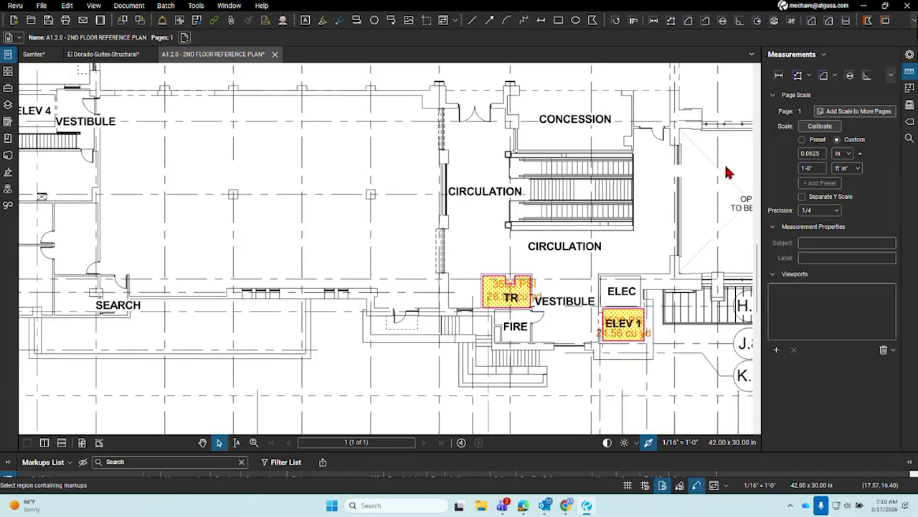
Fill a freeform region around the column nearest the CIRCULATION wall in the large open room with Dynamic Fill, and apply the measurements.
{"action": "left_click", "coordinate": [844, 23]}
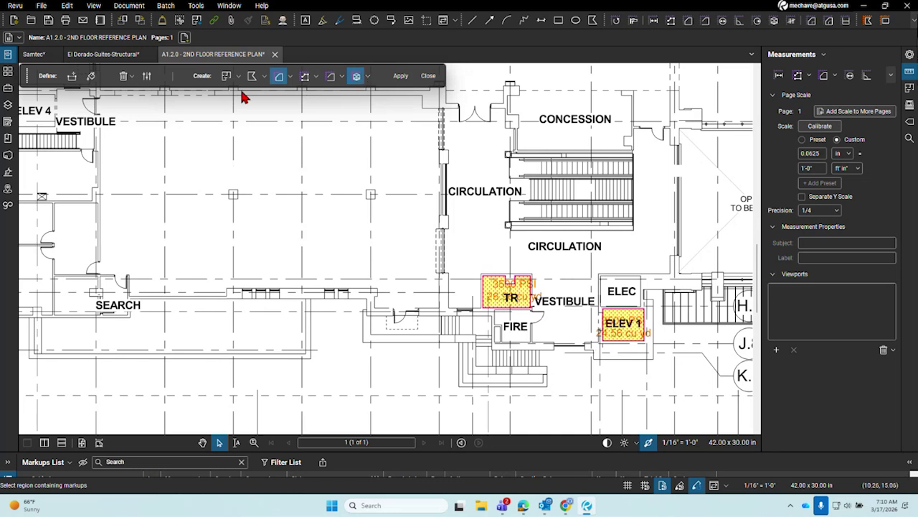
{"action": "left_click", "coordinate": [91, 76]}
{"action": "mouse_move", "coordinate": [352, 144]}
{"action": "left_mouse_down"}
{"action": "mouse_move", "coordinate": [416, 246]}
{"action": "mouse_move", "coordinate": [408, 212]}
{"action": "left_mouse_up"}
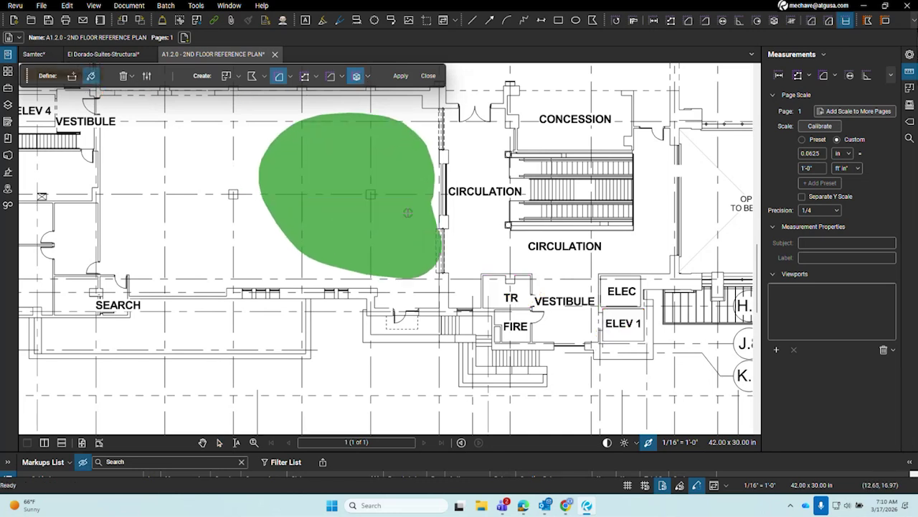
{"action": "key", "text": "Escape"}
{"action": "scroll", "coordinate": [373, 220], "scroll_direction": "up", "scroll_amount": 2}
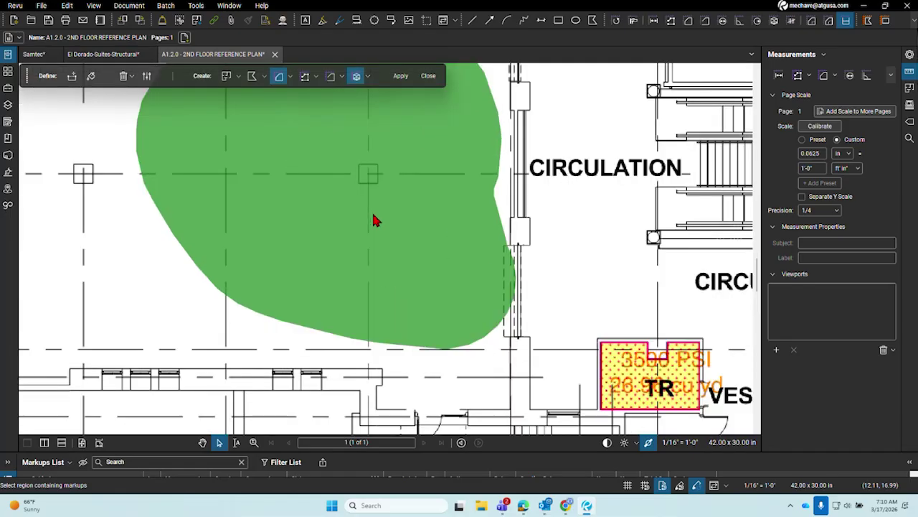
{"action": "scroll", "coordinate": [373, 215], "scroll_direction": "up", "scroll_amount": 1}
{"action": "left_click_drag", "start_coordinate": [424, 220], "coordinate": [524, 249]}
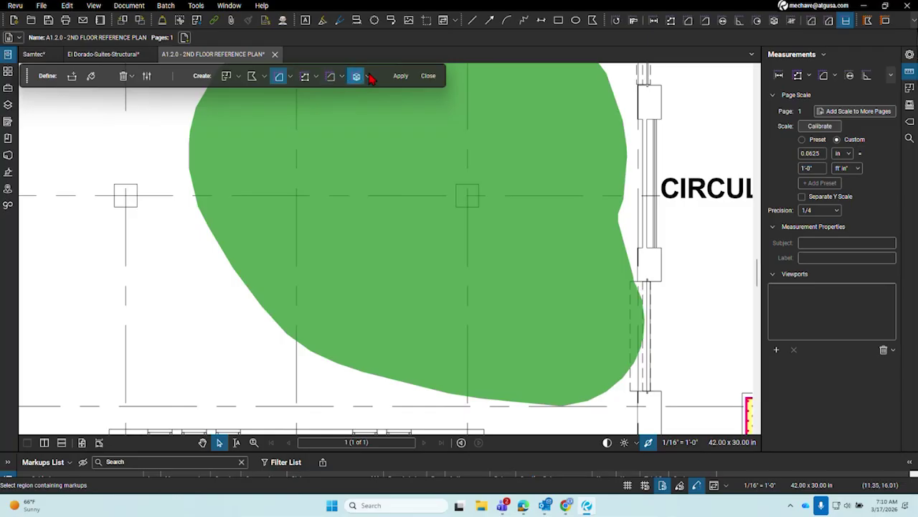
{"action": "left_click", "coordinate": [398, 78]}
Cut the square column out of the large room's 4" Pour volume measurement with a rectangular Polygon Cutout.
{"action": "scroll", "coordinate": [484, 207], "scroll_direction": "up", "scroll_amount": 2}
{"action": "scroll", "coordinate": [471, 195], "scroll_direction": "up", "scroll_amount": 3}
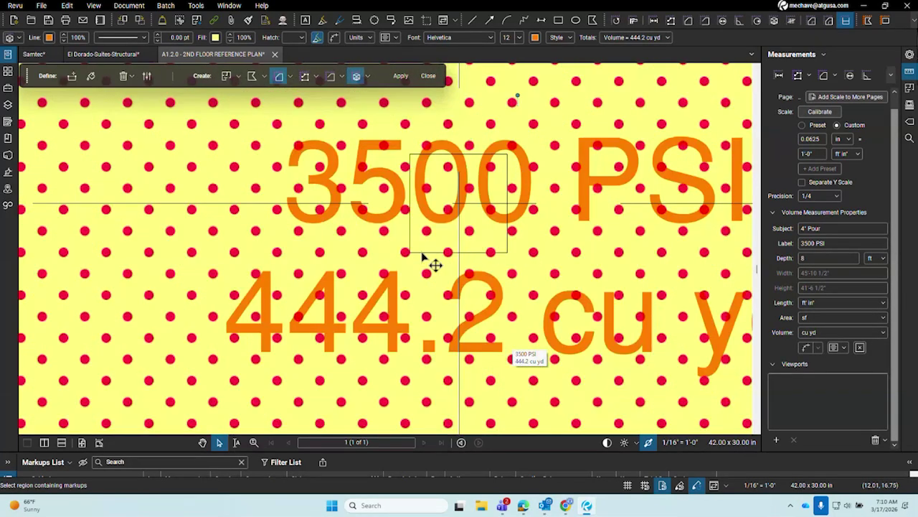
{"action": "scroll", "coordinate": [592, 247], "scroll_direction": "down", "scroll_amount": 3}
{"action": "scroll", "coordinate": [597, 247], "scroll_direction": "down", "scroll_amount": 4}
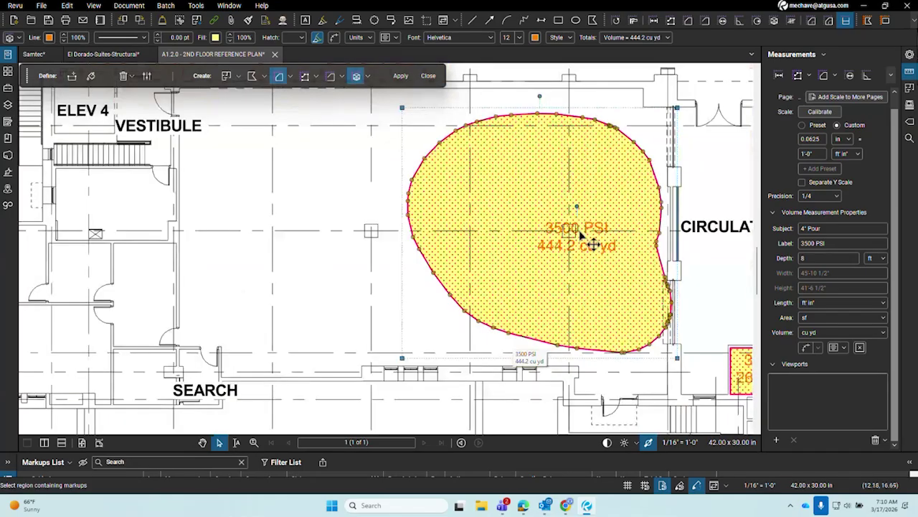
{"action": "scroll", "coordinate": [581, 236], "scroll_direction": "up", "scroll_amount": 5}
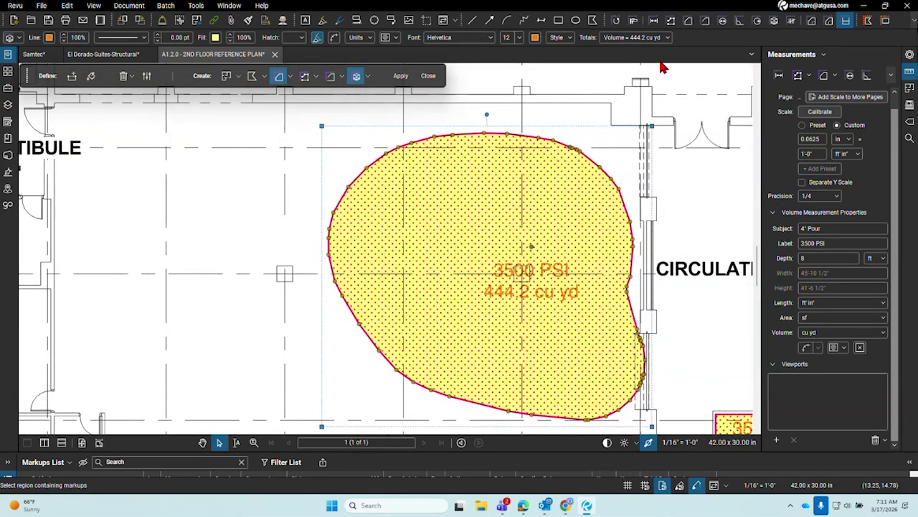
{"action": "left_click", "coordinate": [815, 25]}
{"action": "scroll", "coordinate": [494, 262], "scroll_direction": "up", "scroll_amount": 5}
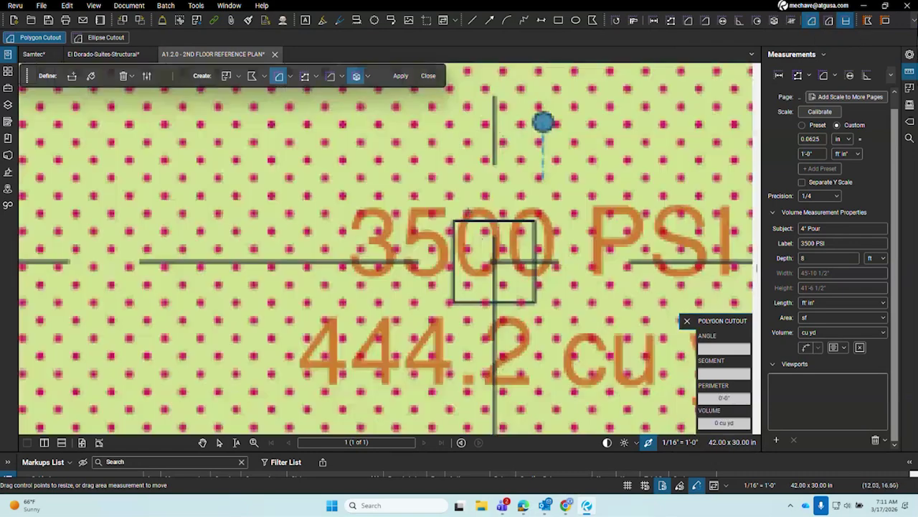
{"action": "left_click_drag", "start_coordinate": [453, 220], "coordinate": [535, 302]}
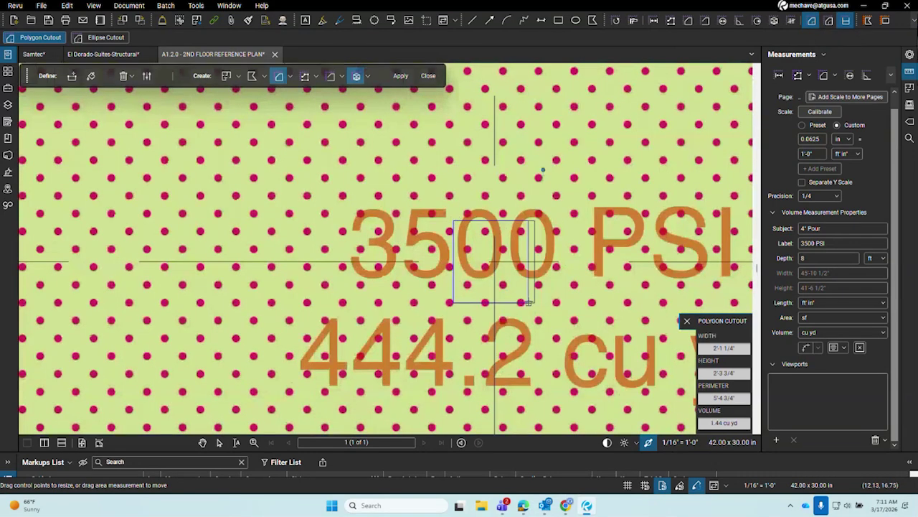
{"action": "scroll", "coordinate": [534, 302], "scroll_direction": "down", "scroll_amount": 5}
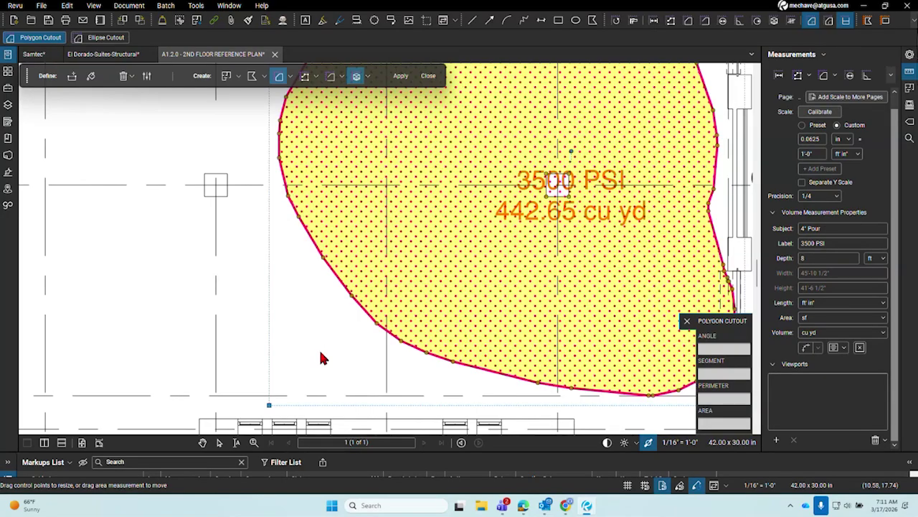
{"action": "key", "text": "Escape"}
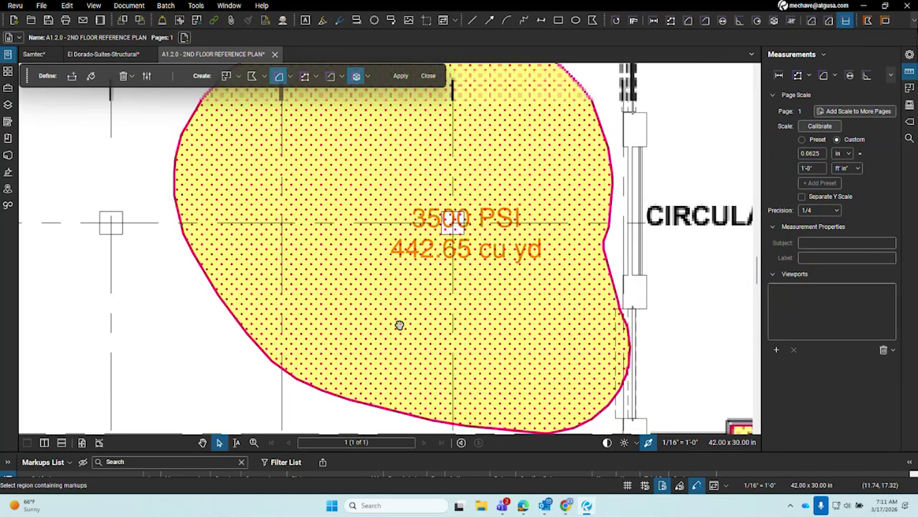
Examine the measured areas across the floor plan and the linework of the ELEC room at close range.
{"action": "scroll", "coordinate": [399, 325], "scroll_direction": "down", "scroll_amount": 1}
{"action": "scroll", "coordinate": [444, 205], "scroll_direction": "down", "scroll_amount": 3}
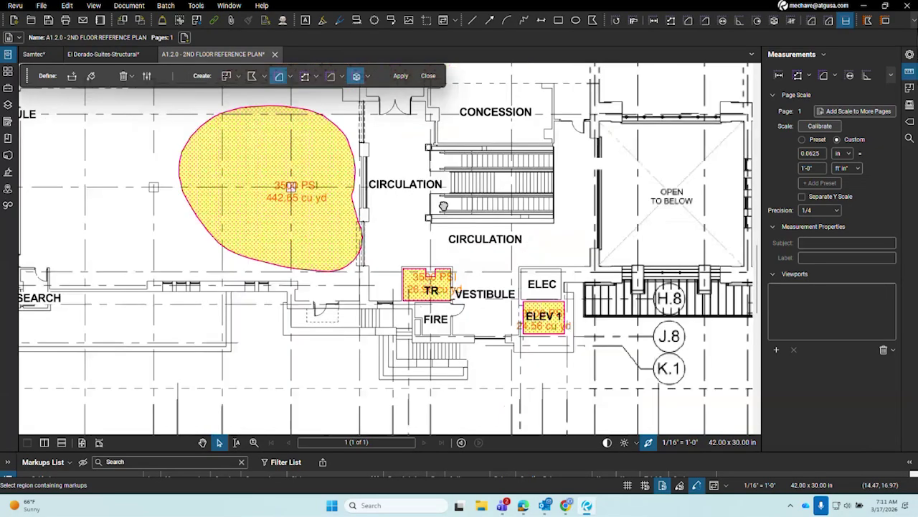
{"action": "left_click_drag", "start_coordinate": [444, 206], "coordinate": [426, 212]}
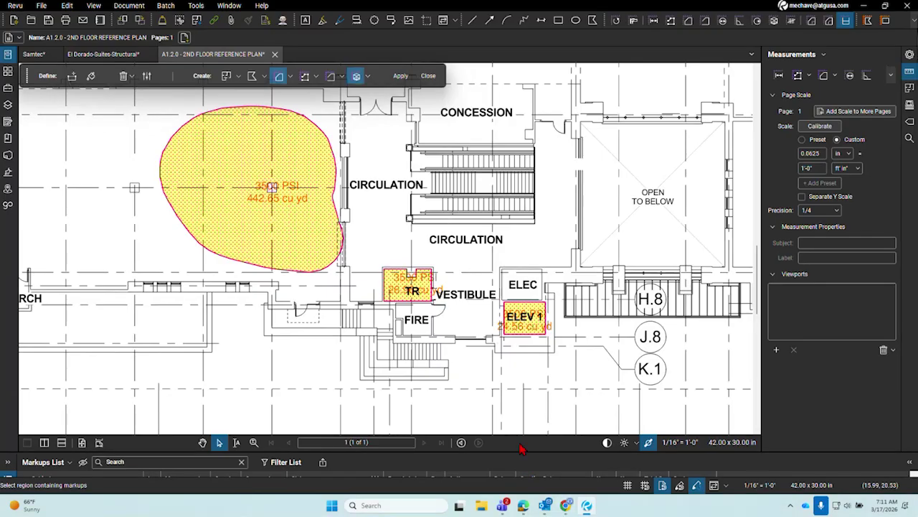
{"action": "left_click", "coordinate": [567, 506]}
{"action": "left_click", "coordinate": [514, 446]}
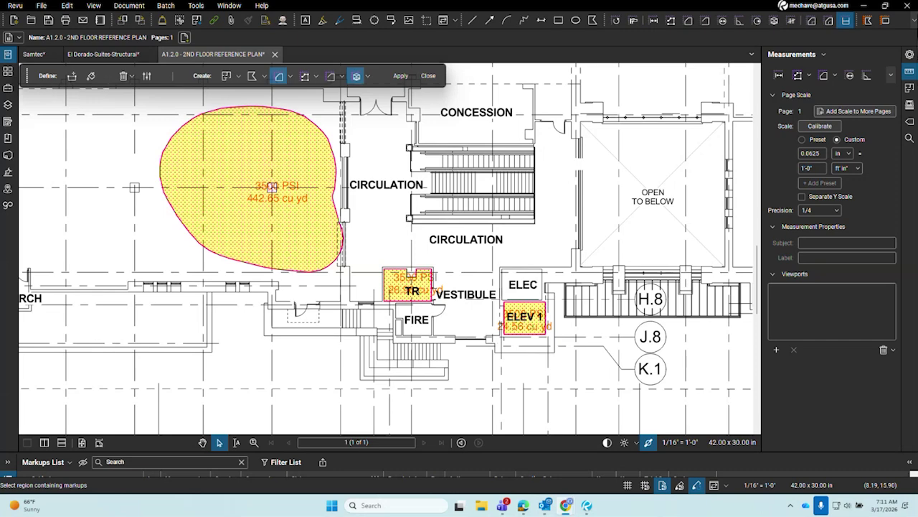
{"action": "scroll", "coordinate": [556, 308], "scroll_direction": "up", "scroll_amount": 3}
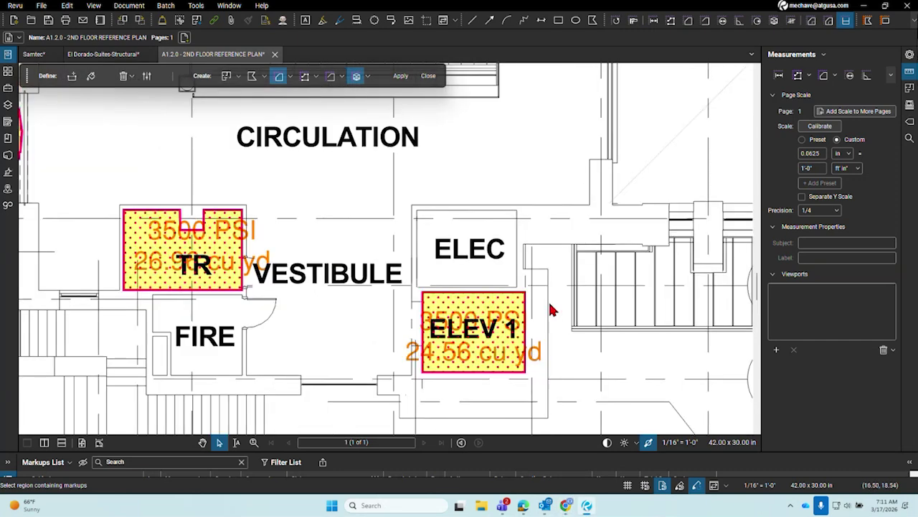
{"action": "scroll", "coordinate": [552, 310], "scroll_direction": "up", "scroll_amount": 5}
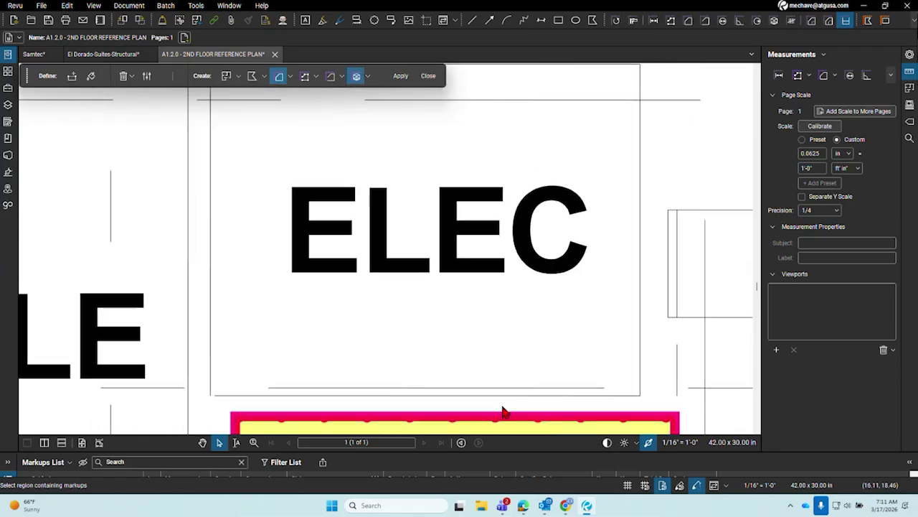
{"action": "left_click_drag", "start_coordinate": [370, 252], "coordinate": [408, 275]}
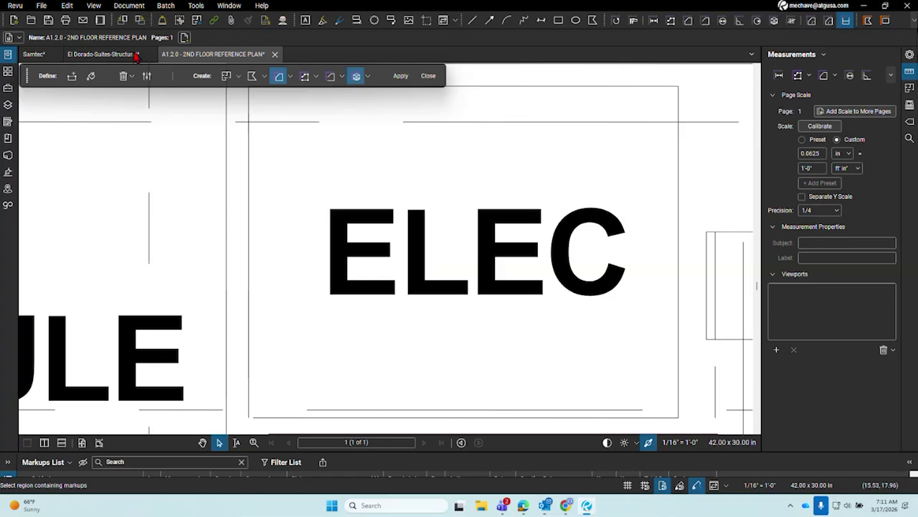
Open both Raster-sample and Vector-sample PDFs from the Raster folder in Demo Documents.
{"action": "left_click", "coordinate": [44, 7]}
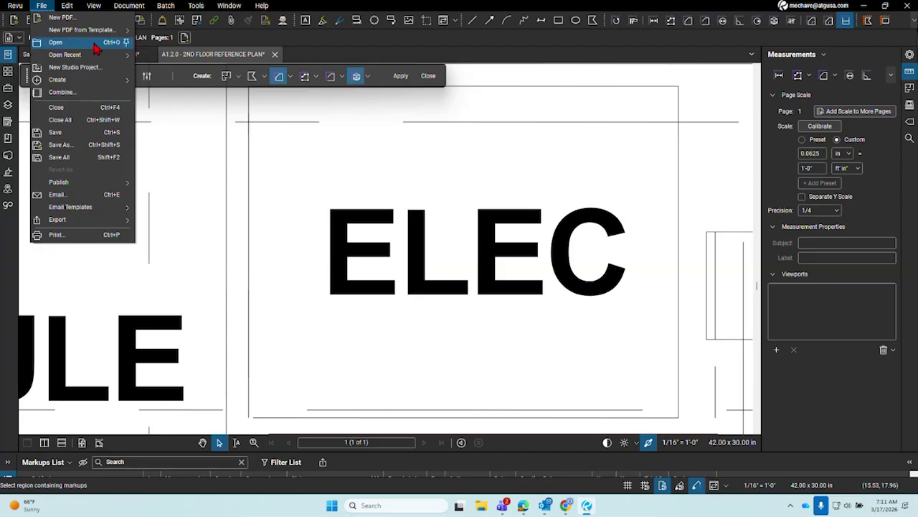
{"action": "left_click", "coordinate": [79, 42]}
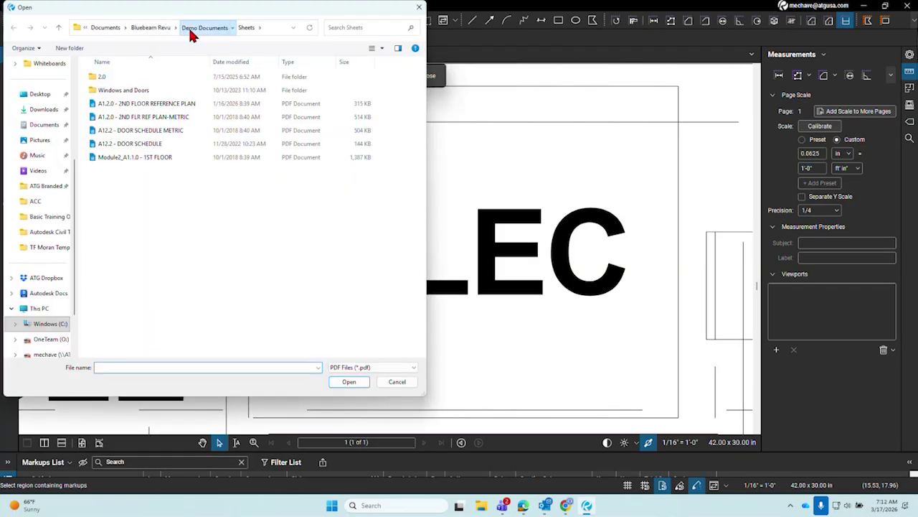
{"action": "left_click", "coordinate": [188, 27]}
{"action": "double_click", "coordinate": [123, 234]}
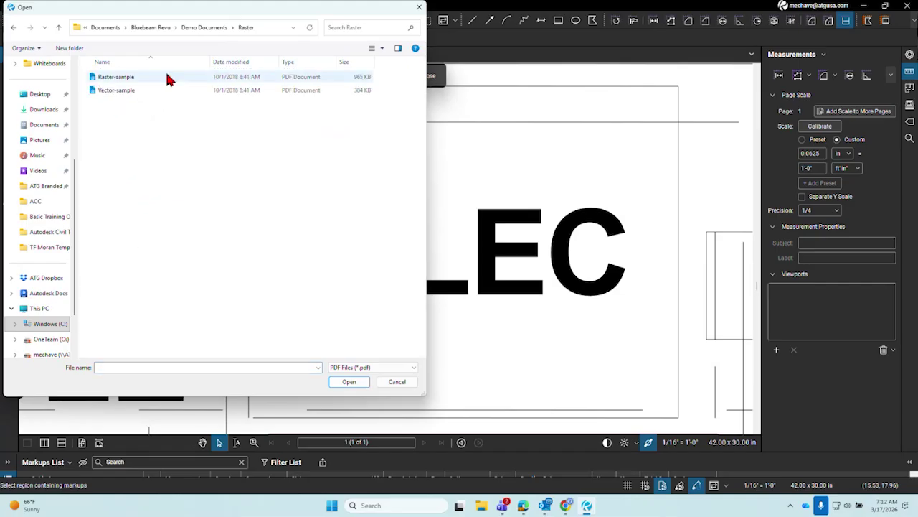
{"action": "left_click", "coordinate": [167, 78]}
{"action": "key", "text": "ctrl+a"}
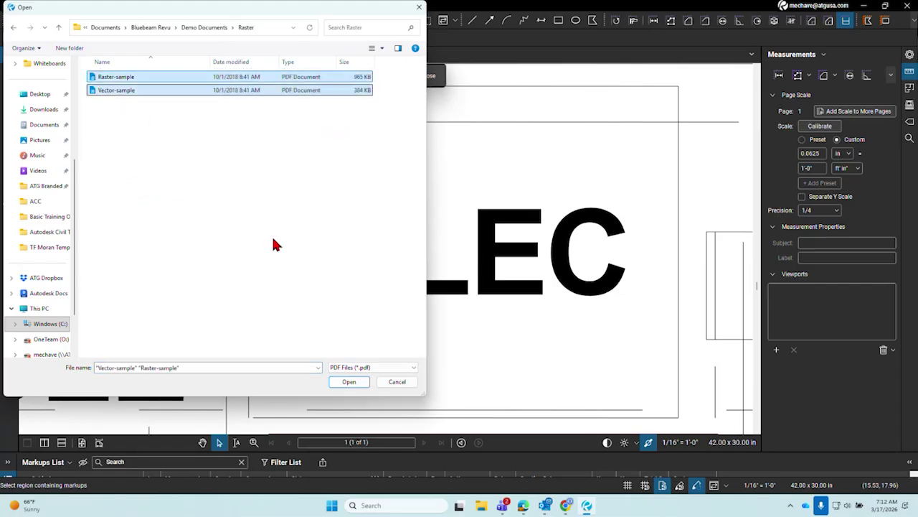
{"action": "left_click", "coordinate": [351, 383]}
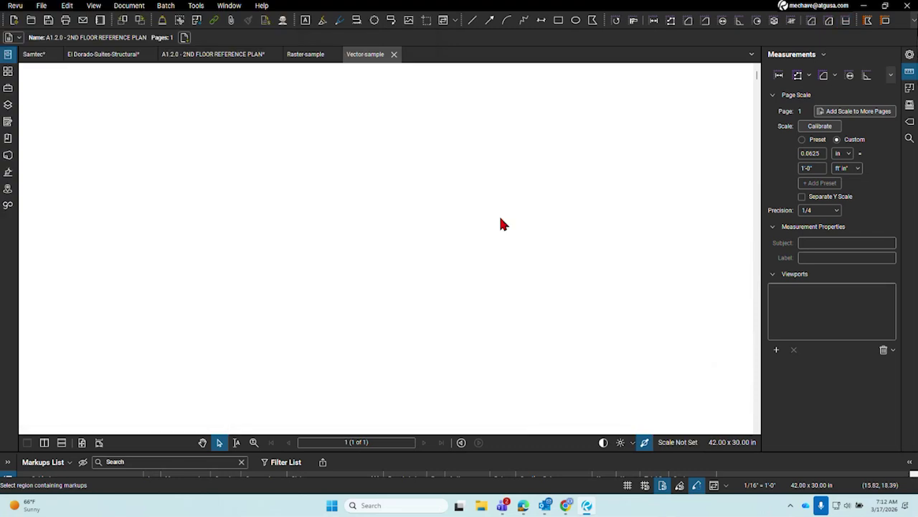
Split the workspace into two side-by-side views, showing Vector-sample in one and Raster-sample in the other.
{"action": "left_click", "coordinate": [319, 54]}
{"action": "left_click", "coordinate": [44, 443]}
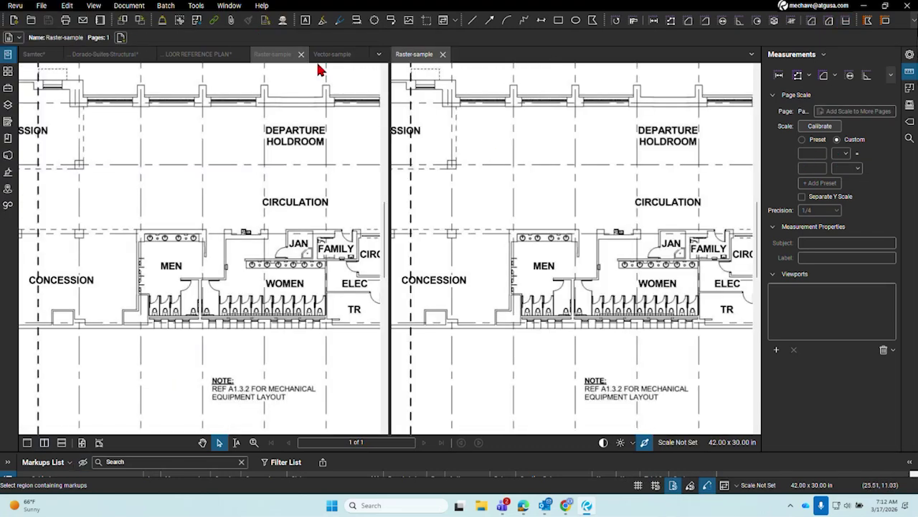
{"action": "left_click", "coordinate": [332, 54]}
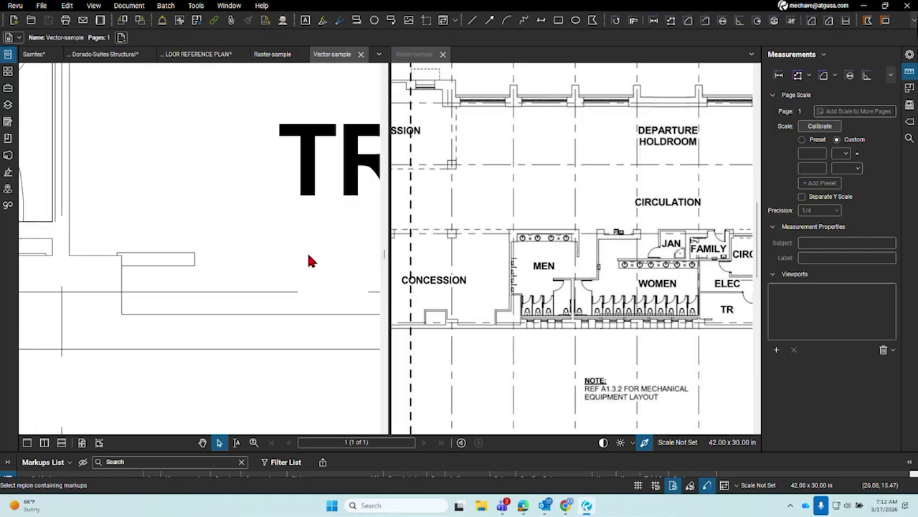
Synchronize the two split views and compare the vector and raster linework at the wall corner below TR.
{"action": "left_click", "coordinate": [691, 488]}
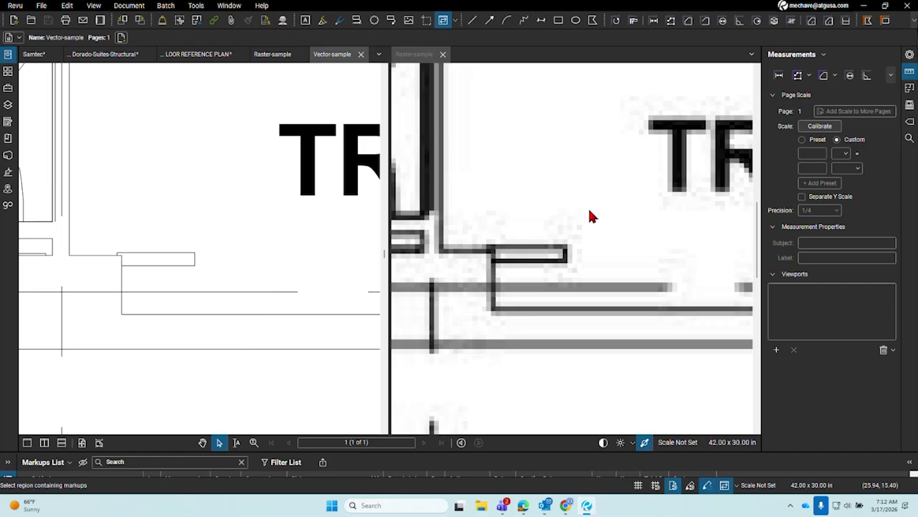
{"action": "left_click", "coordinate": [523, 255]}
{"action": "left_click", "coordinate": [194, 294]}
Try the Line tool at the wall corner below TR in the raster view.
{"action": "left_click", "coordinate": [475, 25]}
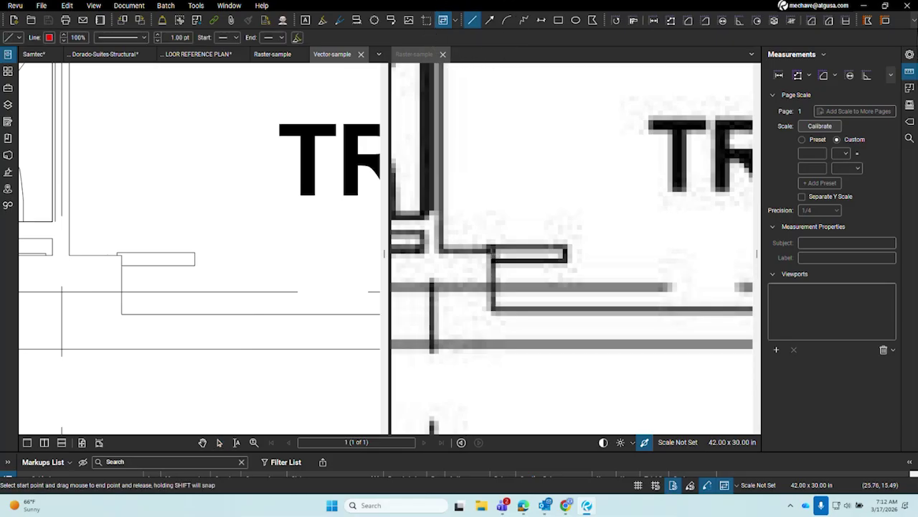
{"action": "left_click", "coordinate": [492, 254]}
{"action": "left_click", "coordinate": [491, 255]}
{"action": "left_click", "coordinate": [570, 203]}
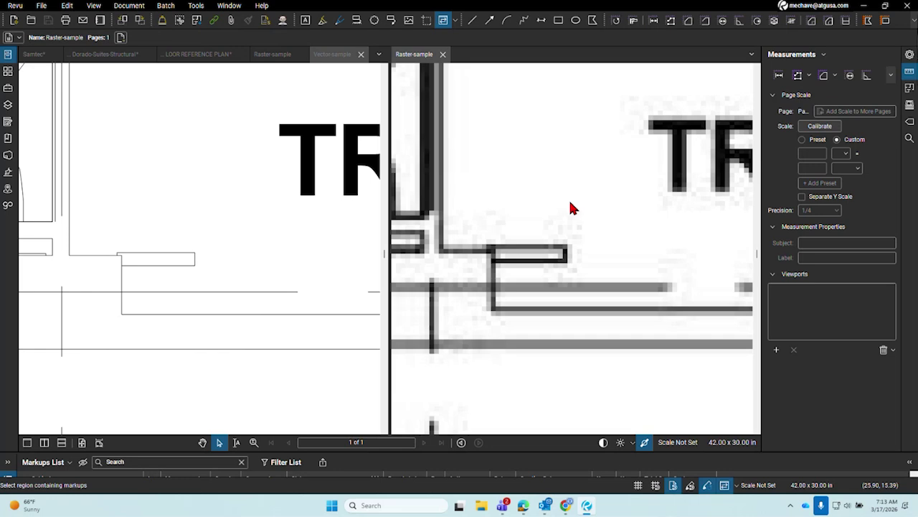
Compare both samples around ELEC and TR and close the split Raster-sample view, leaving Vector-sample in a single view.
{"action": "scroll", "coordinate": [526, 264], "scroll_direction": "down", "scroll_amount": 5}
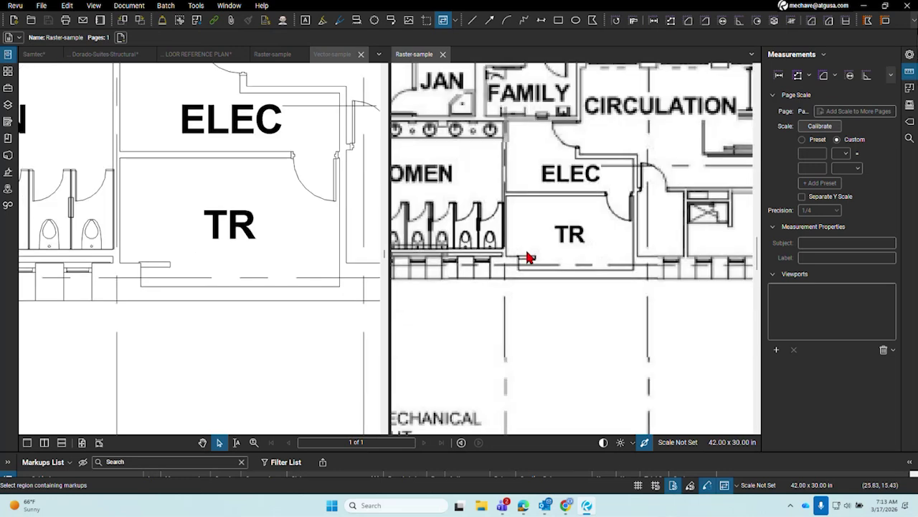
{"action": "scroll", "coordinate": [528, 257], "scroll_direction": "down", "scroll_amount": 2}
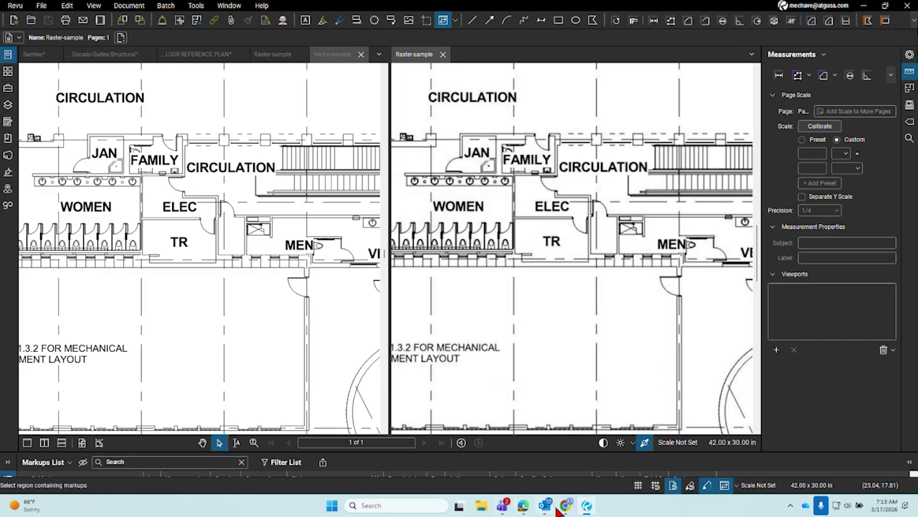
{"action": "mouse_move", "coordinate": [513, 507]}
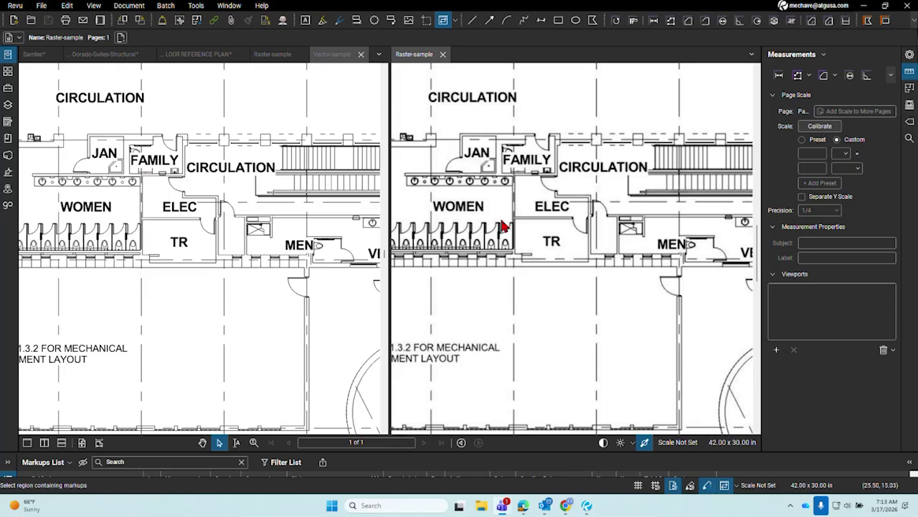
{"action": "scroll", "coordinate": [504, 234], "scroll_direction": "down", "scroll_amount": 4}
{"action": "left_click", "coordinate": [442, 55]}
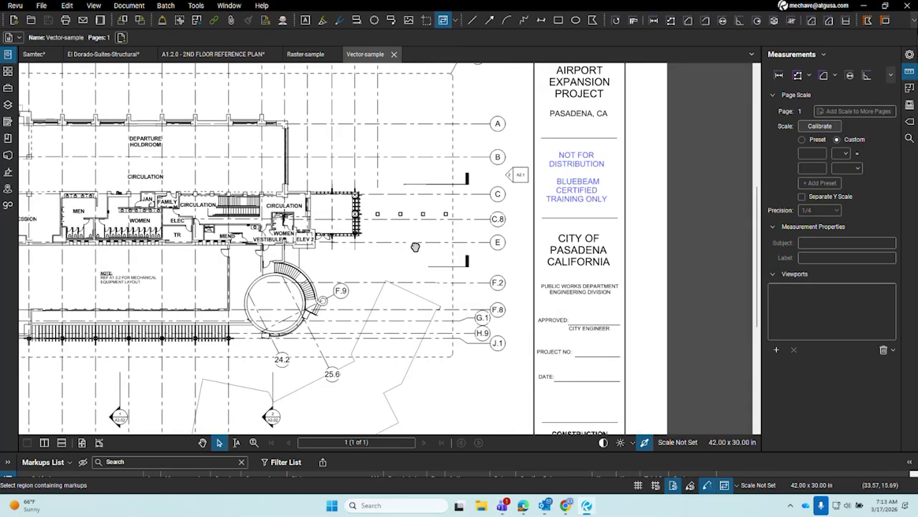
{"action": "left_click_drag", "start_coordinate": [416, 246], "coordinate": [703, 269]}
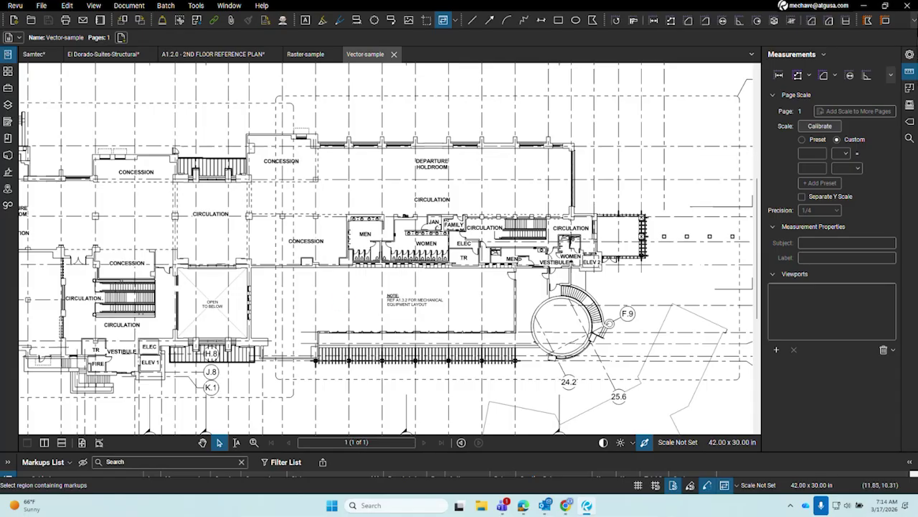
{"action": "scroll", "coordinate": [473, 239], "scroll_direction": "down", "scroll_amount": 3}
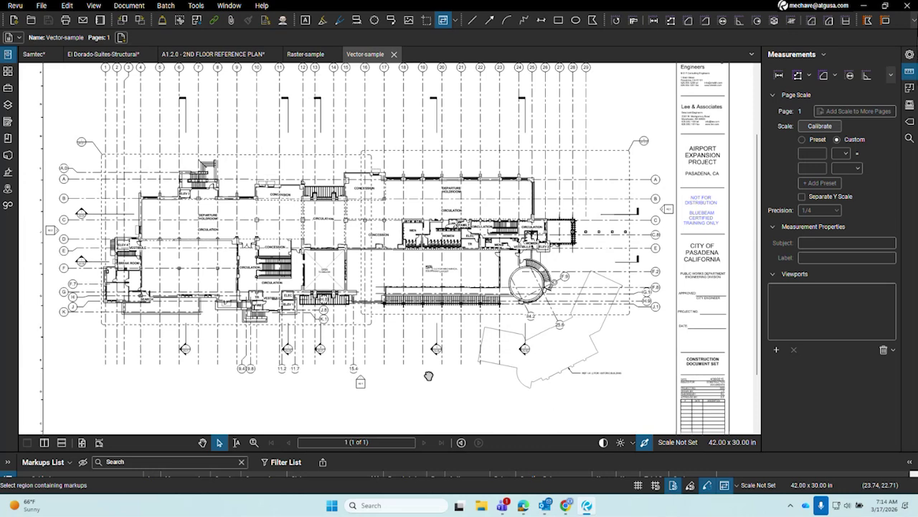
{"action": "left_click_drag", "start_coordinate": [428, 376], "coordinate": [511, 380]}
{"action": "left_click_drag", "start_coordinate": [510, 254], "coordinate": [466, 285]}
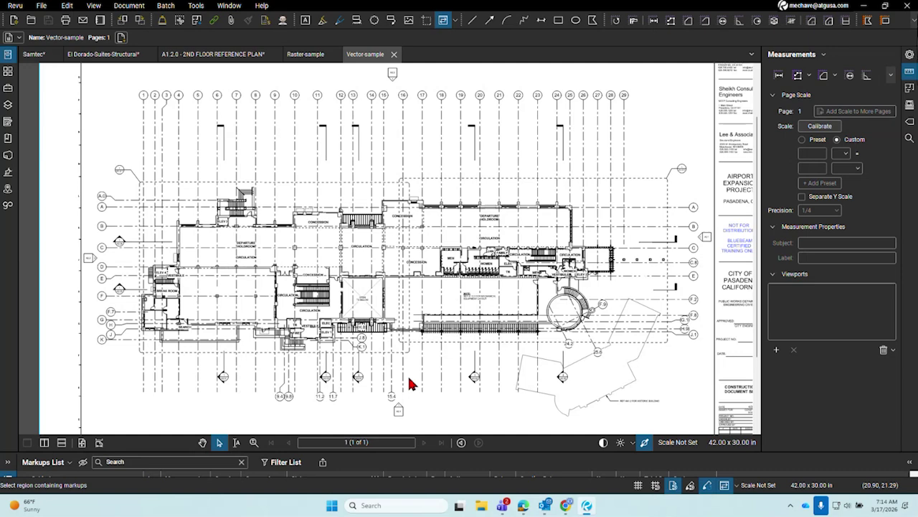
{"action": "scroll", "coordinate": [354, 376], "scroll_direction": "up", "scroll_amount": 3}
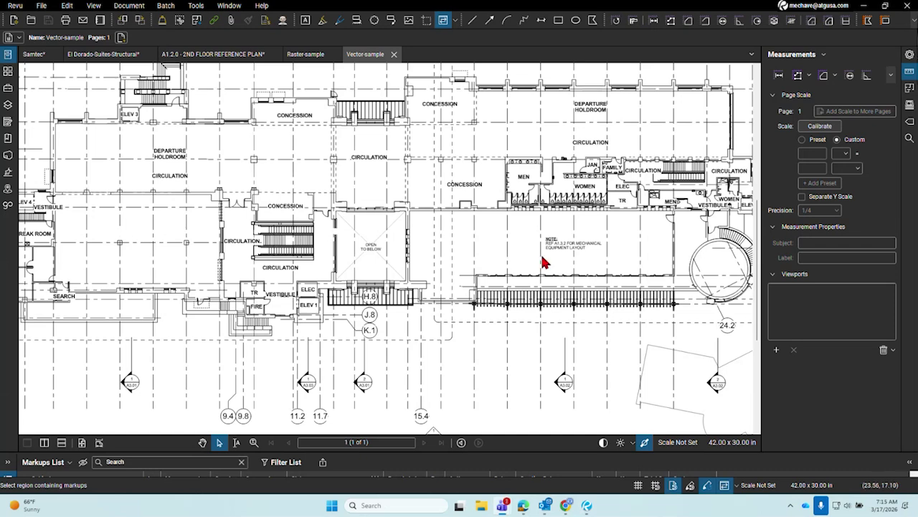
{"action": "scroll", "coordinate": [432, 258], "scroll_direction": "down", "scroll_amount": 2}
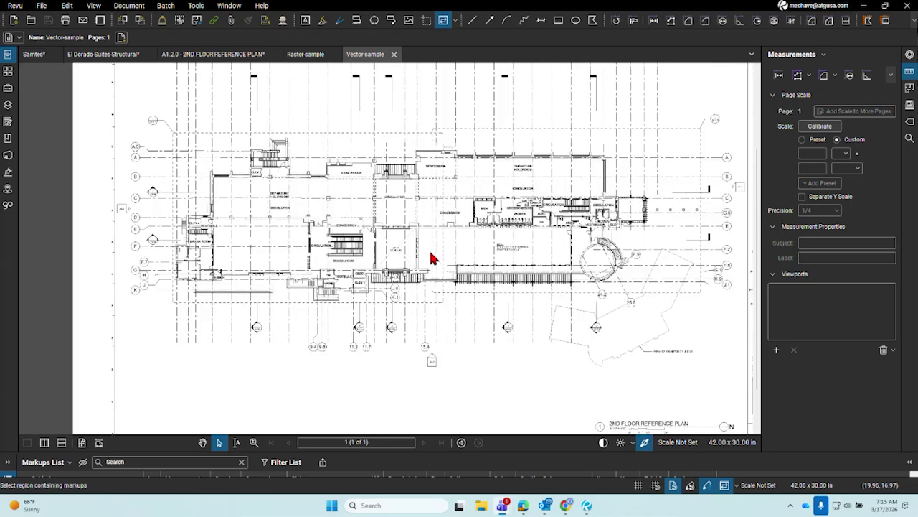
{"action": "mouse_move", "coordinate": [507, 233]}
{"action": "left_mouse_down"}
{"action": "mouse_move", "coordinate": [474, 254]}
{"action": "mouse_move", "coordinate": [475, 277]}
{"action": "mouse_move", "coordinate": [505, 276]}
{"action": "left_mouse_up"}
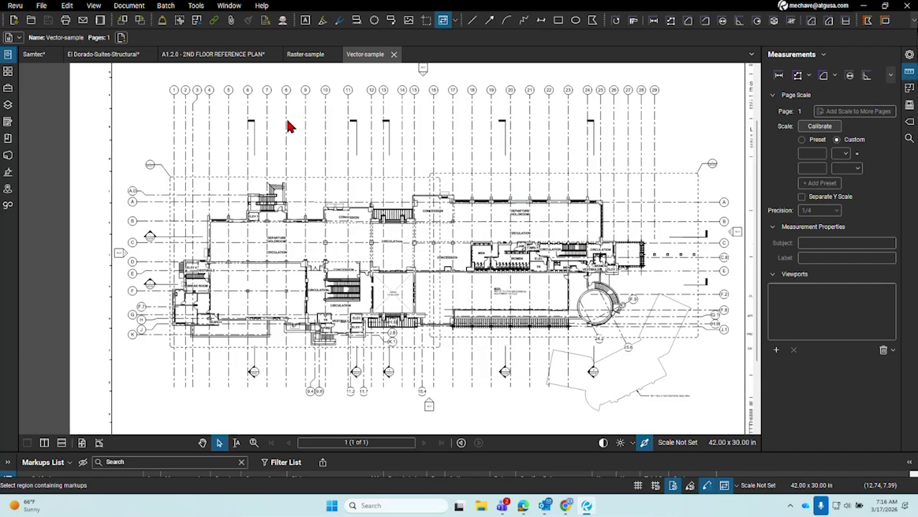
On the Samtec foundation plan, sketch a Rectangle Sketch to Scale 5'-0" wide and about 4'-11" high beside the F6 footing at detail 5/S2.1.
{"action": "left_click", "coordinate": [34, 56]}
{"action": "scroll", "coordinate": [372, 280], "scroll_direction": "down", "scroll_amount": 3}
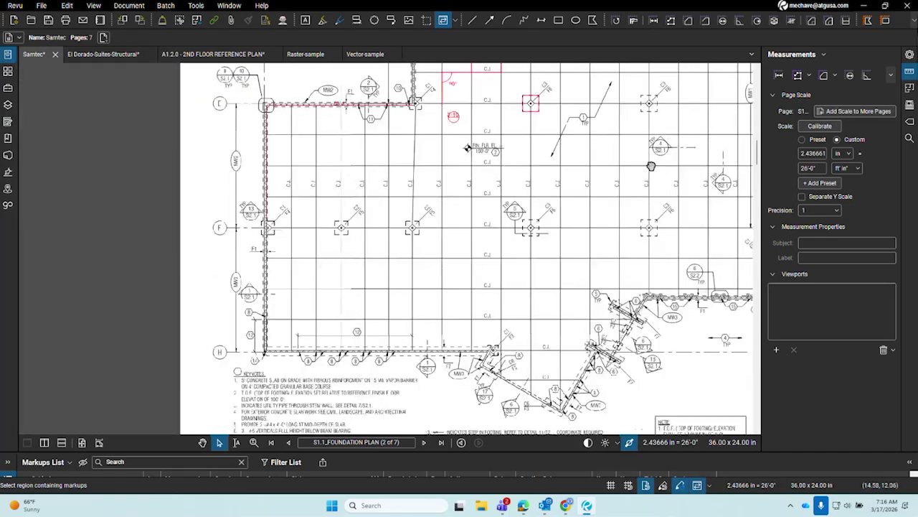
{"action": "scroll", "coordinate": [568, 258], "scroll_direction": "up", "scroll_amount": 6}
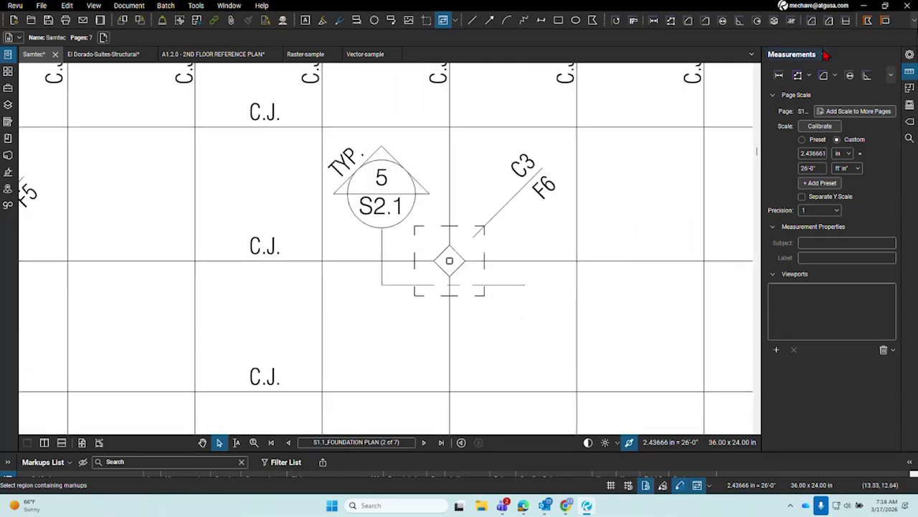
{"action": "left_click", "coordinate": [885, 21]}
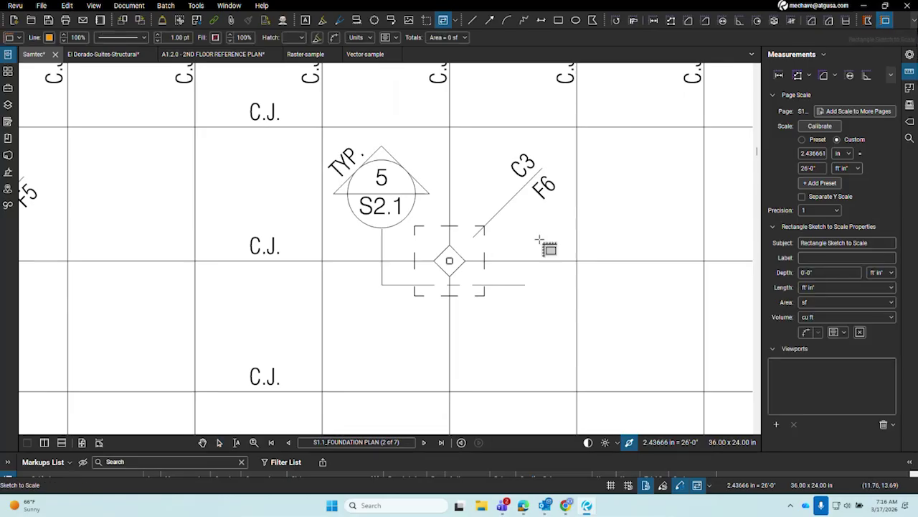
{"action": "left_click", "coordinate": [622, 200]}
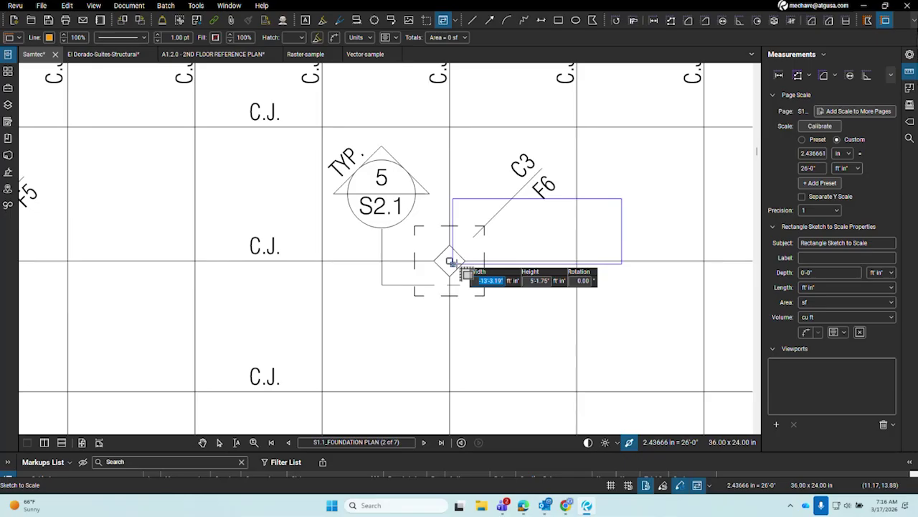
{"action": "type", "text": "5"}
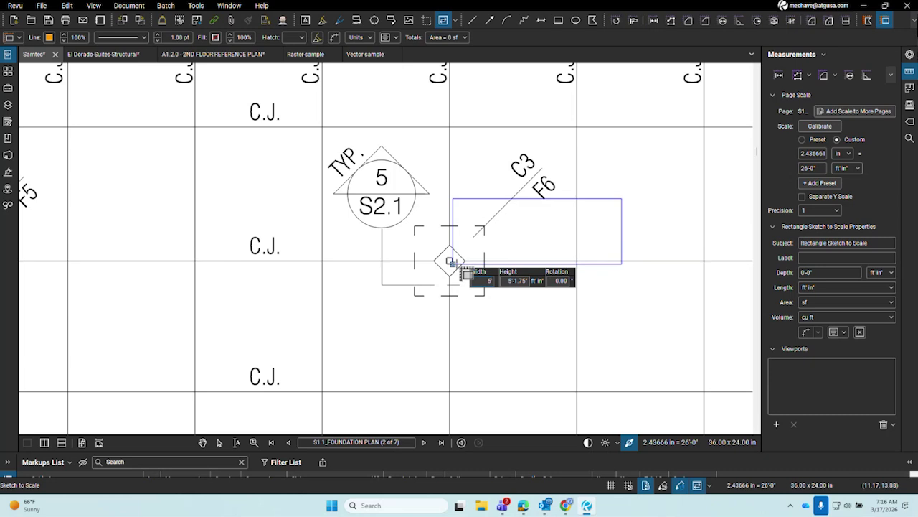
{"action": "key", "text": "Tab"}
{"action": "type", "text": "10"}
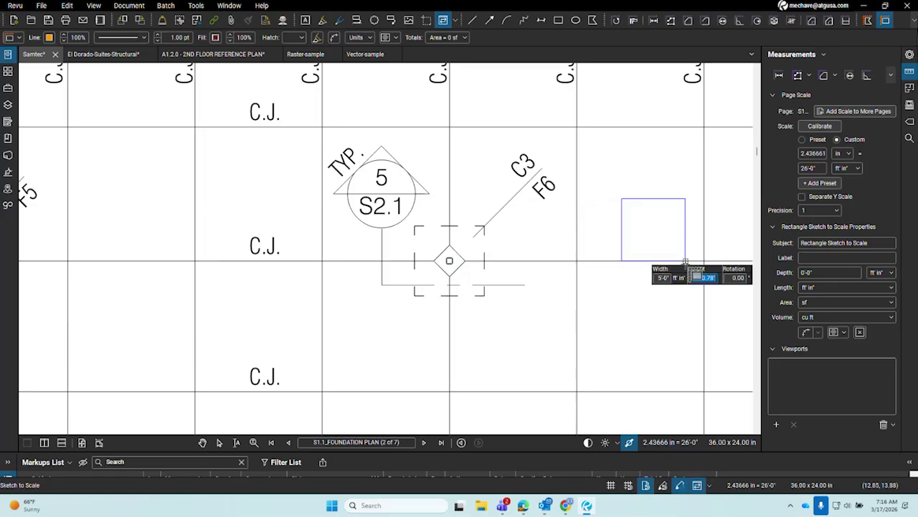
{"action": "left_click", "coordinate": [686, 261]}
{"action": "key", "text": "Escape"}
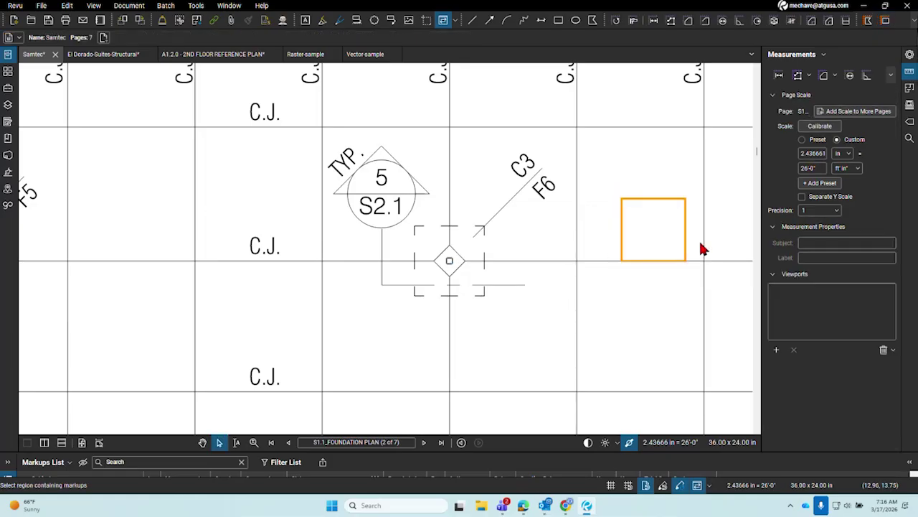
Move the orange scaled rectangle onto the F6 footing and center it on the column.
{"action": "left_click", "coordinate": [681, 256]}
{"action": "left_click_drag", "start_coordinate": [680, 256], "coordinate": [483, 266]}
{"action": "scroll", "coordinate": [467, 284], "scroll_direction": "up", "scroll_amount": 2}
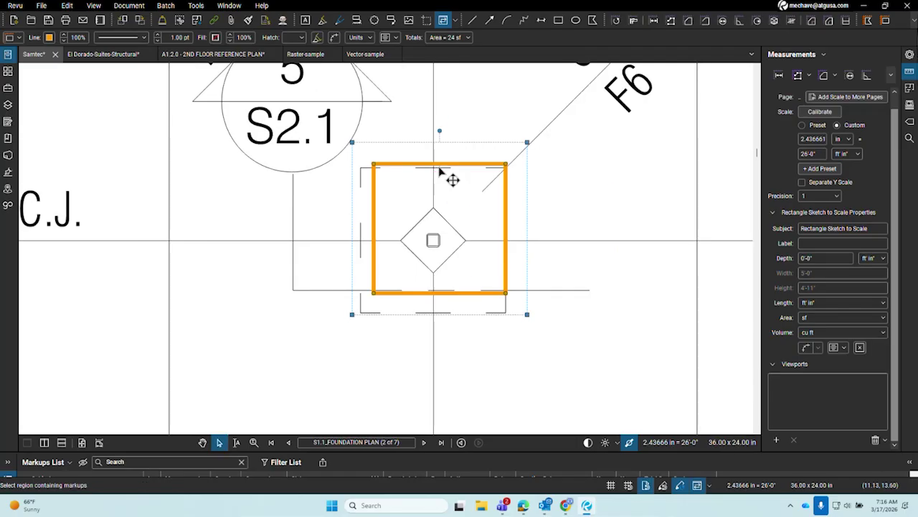
{"action": "left_click_drag", "start_coordinate": [443, 167], "coordinate": [438, 182]}
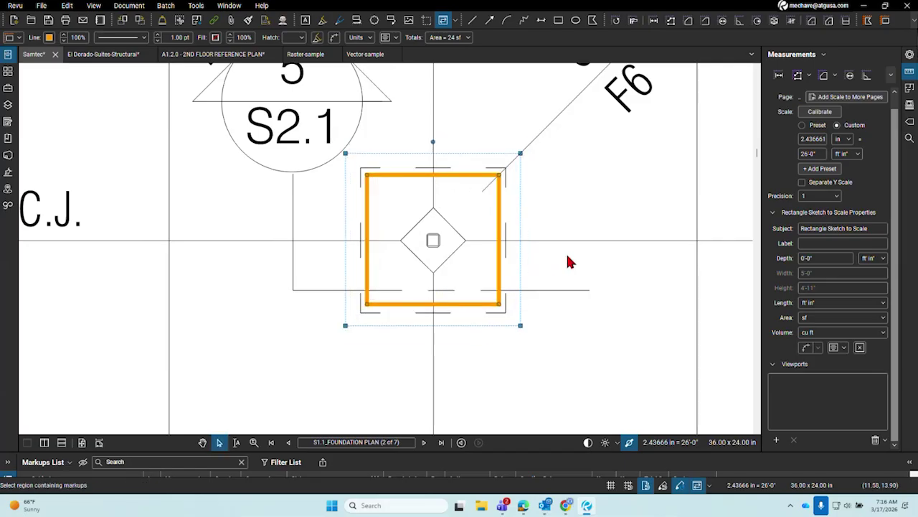
{"action": "key", "text": "Escape"}
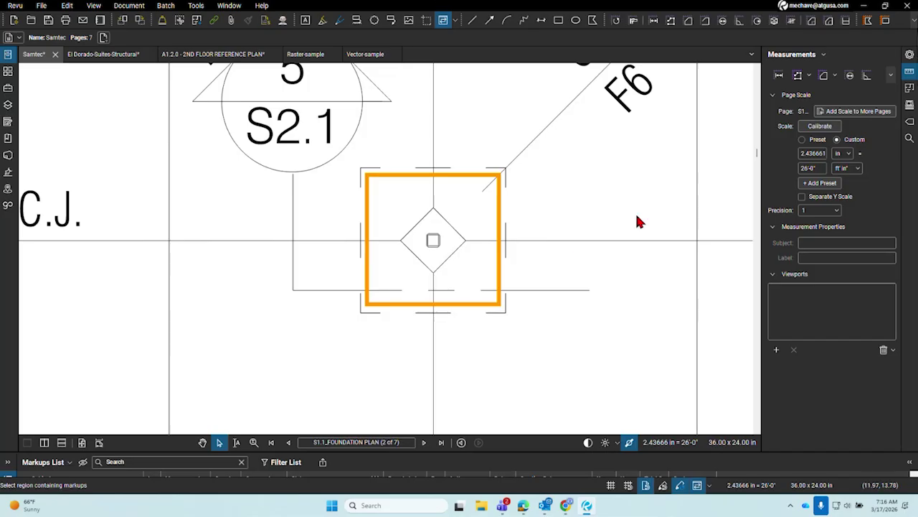
Examine the footings across the Samtec foundation plan and the available measurement commands, including Count.
{"action": "scroll", "coordinate": [635, 212], "scroll_direction": "down", "scroll_amount": 5}
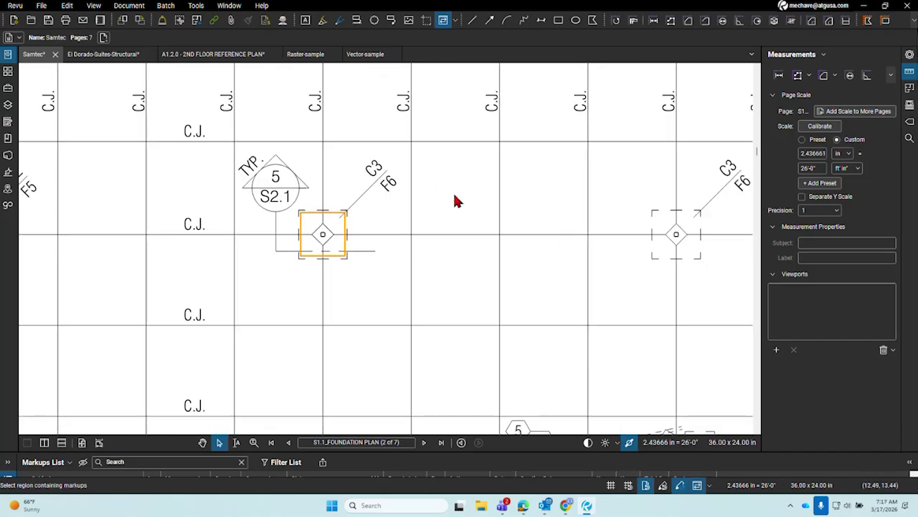
{"action": "scroll", "coordinate": [454, 195], "scroll_direction": "down", "scroll_amount": 5}
{"action": "scroll", "coordinate": [539, 199], "scroll_direction": "up", "scroll_amount": 3}
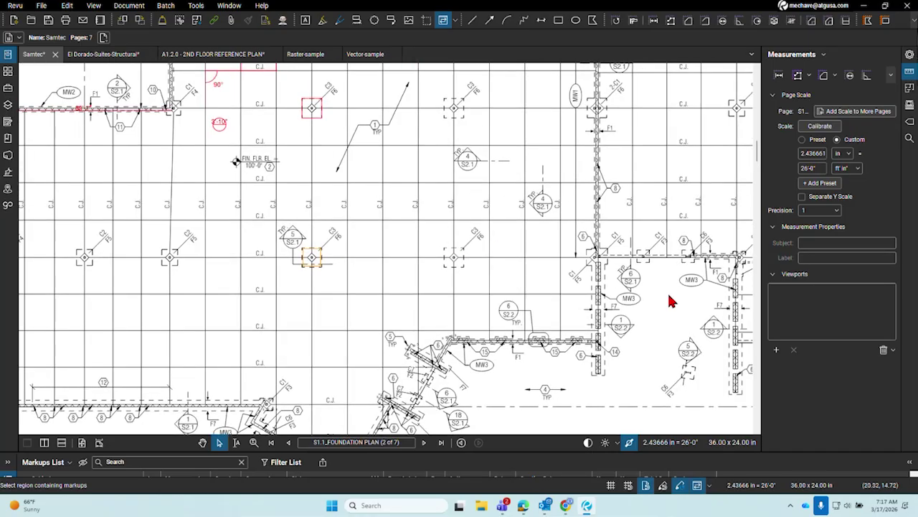
{"action": "left_click_drag", "start_coordinate": [669, 301], "coordinate": [420, 277]}
{"action": "mouse_move", "coordinate": [645, 180]}
{"action": "left_mouse_down"}
{"action": "mouse_move", "coordinate": [569, 260]}
{"action": "mouse_move", "coordinate": [536, 396]}
{"action": "mouse_move", "coordinate": [575, 389]}
{"action": "mouse_move", "coordinate": [675, 312]}
{"action": "mouse_move", "coordinate": [696, 277]}
{"action": "left_mouse_up"}
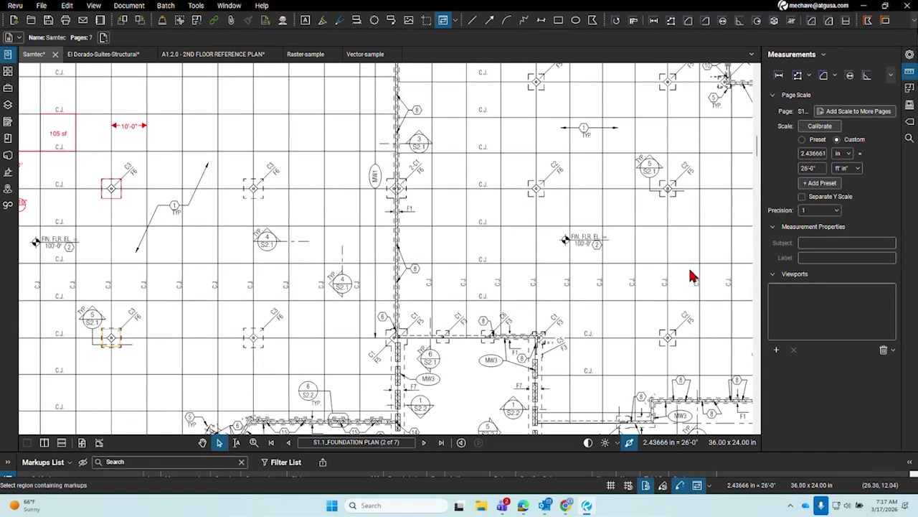
{"action": "left_click", "coordinate": [196, 5]}
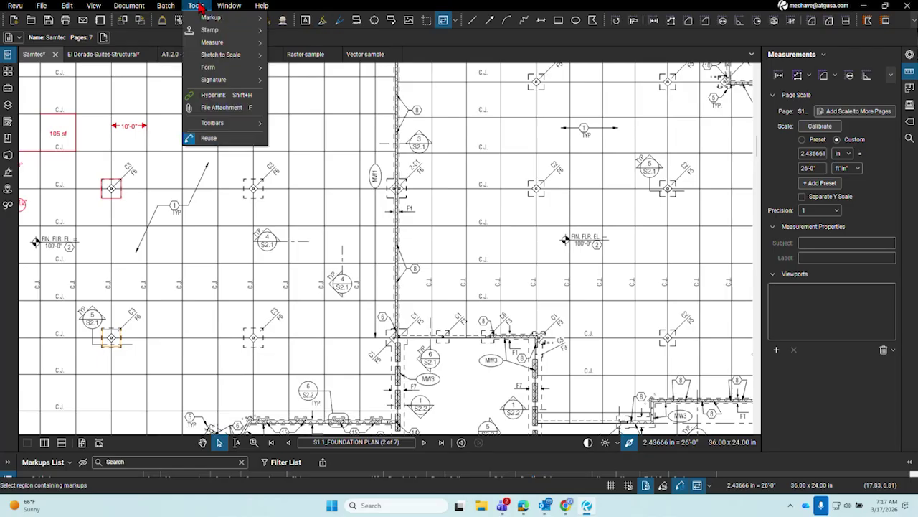
{"action": "mouse_move", "coordinate": [214, 43]}
{"action": "mouse_move", "coordinate": [234, 62]}
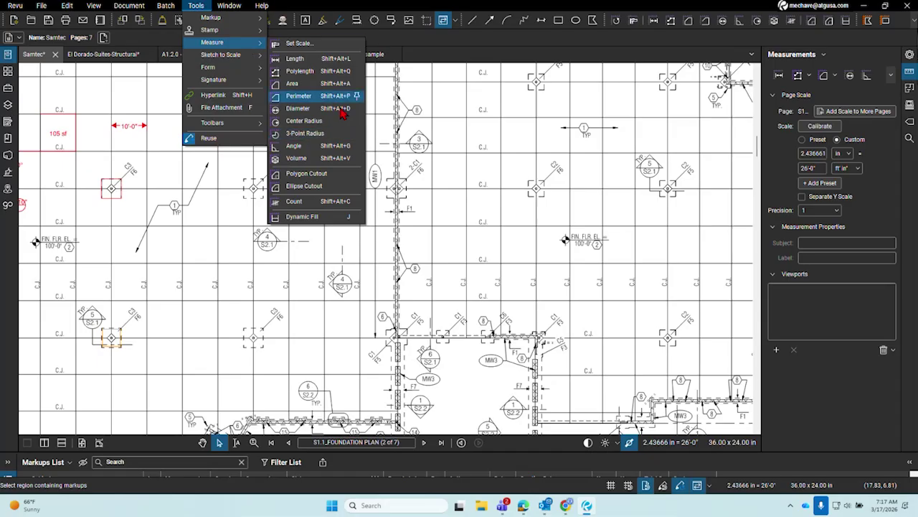
{"action": "left_click", "coordinate": [309, 204]}
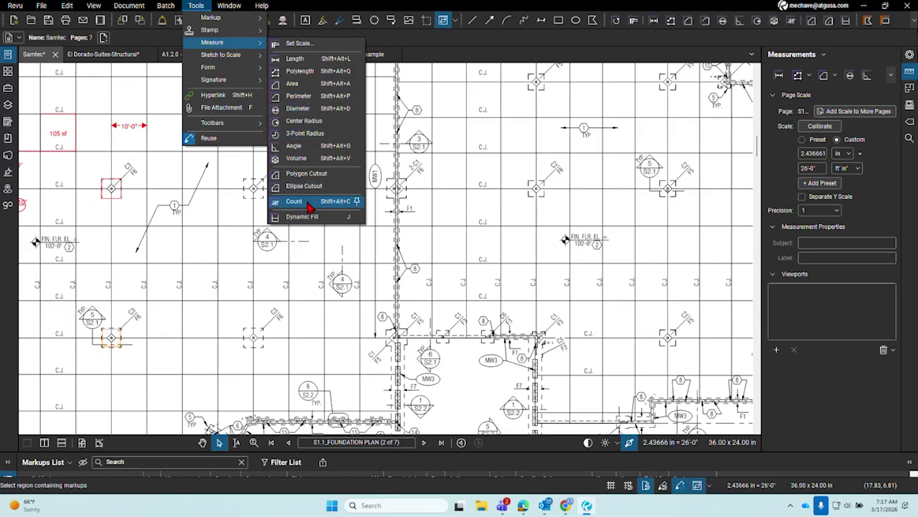
{"action": "left_click", "coordinate": [301, 204]}
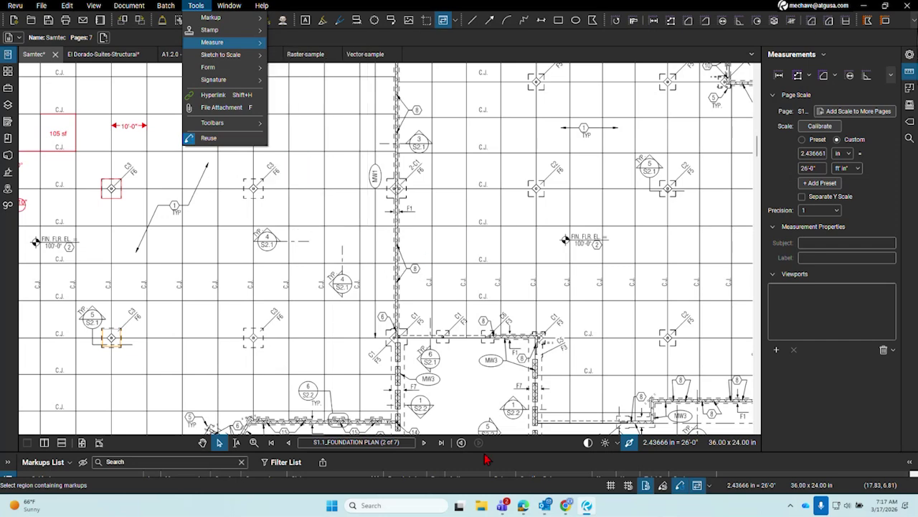
Switch to Chrome and show the Bluebeam on web and mobile section of the Latest Release Notes by Product page.
{"action": "mouse_move", "coordinate": [567, 507]}
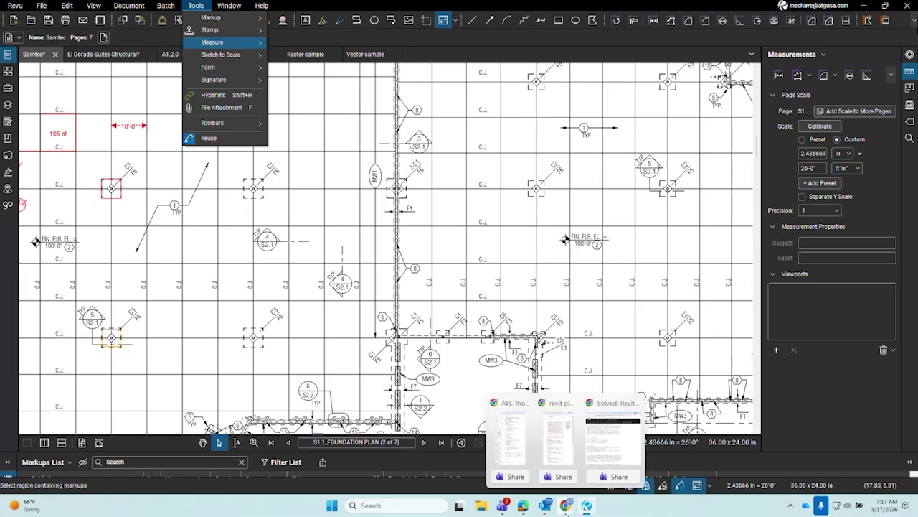
{"action": "left_click", "coordinate": [614, 445]}
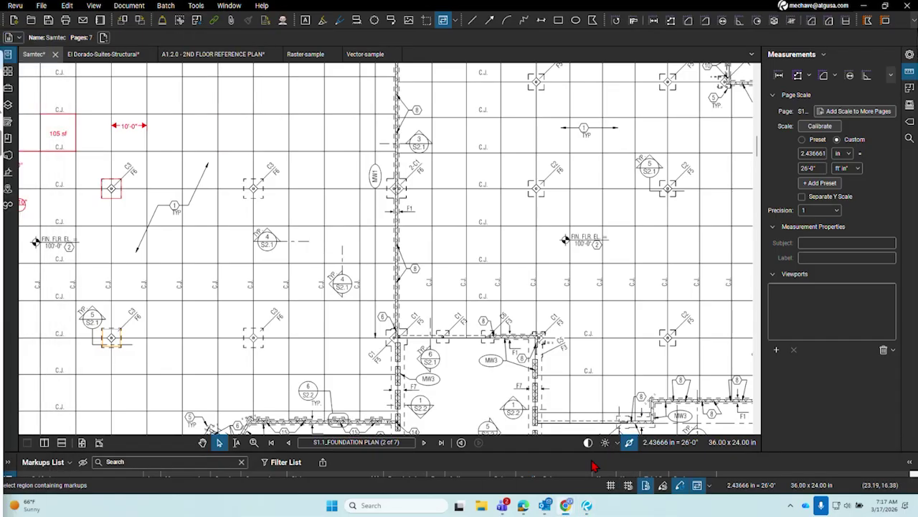
{"action": "mouse_move", "coordinate": [566, 507]}
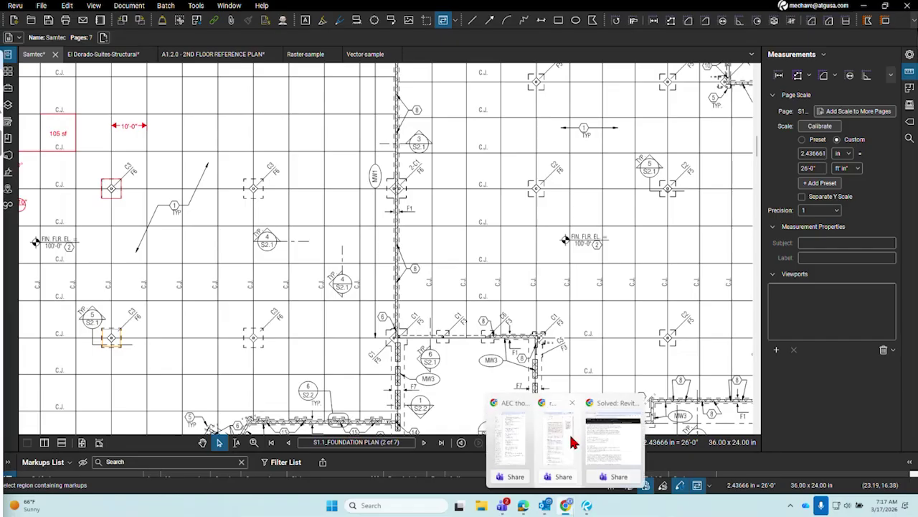
{"action": "key", "text": "alt+Tab"}
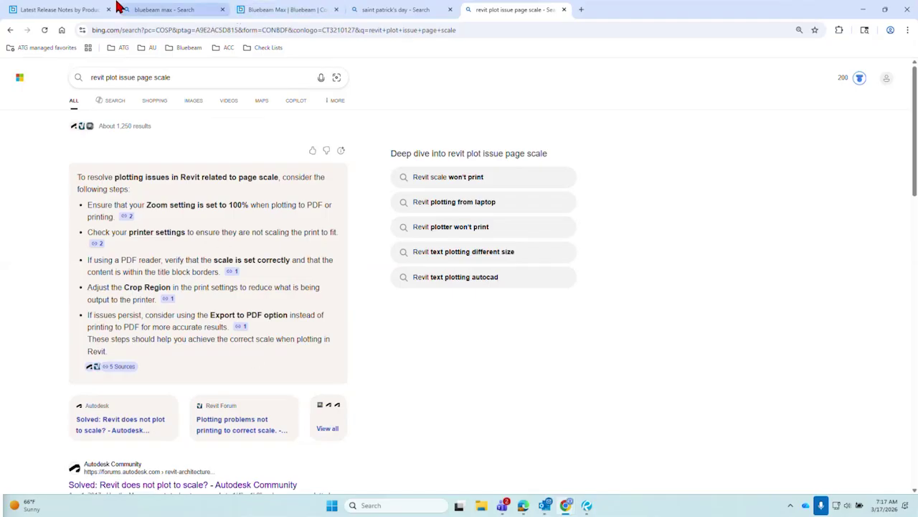
{"action": "left_click", "coordinate": [86, 10]}
{"action": "left_click", "coordinate": [394, 142]}
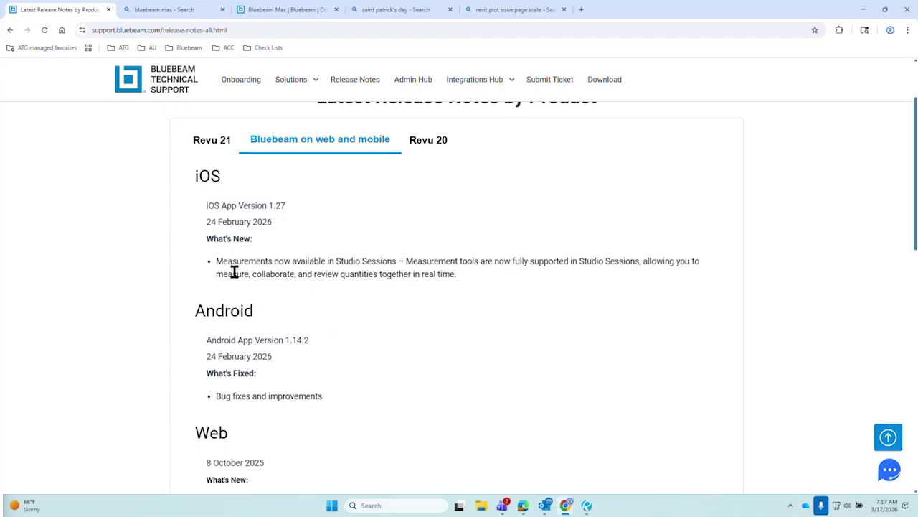
Read the iOS release note on measurements in Studio Sessions and switch back to Bluebeam Revu.
{"action": "mouse_move", "coordinate": [228, 262]}
{"action": "left_mouse_down"}
{"action": "mouse_move", "coordinate": [467, 264]}
{"action": "mouse_move", "coordinate": [475, 277]}
{"action": "mouse_move", "coordinate": [242, 262]}
{"action": "left_mouse_up"}
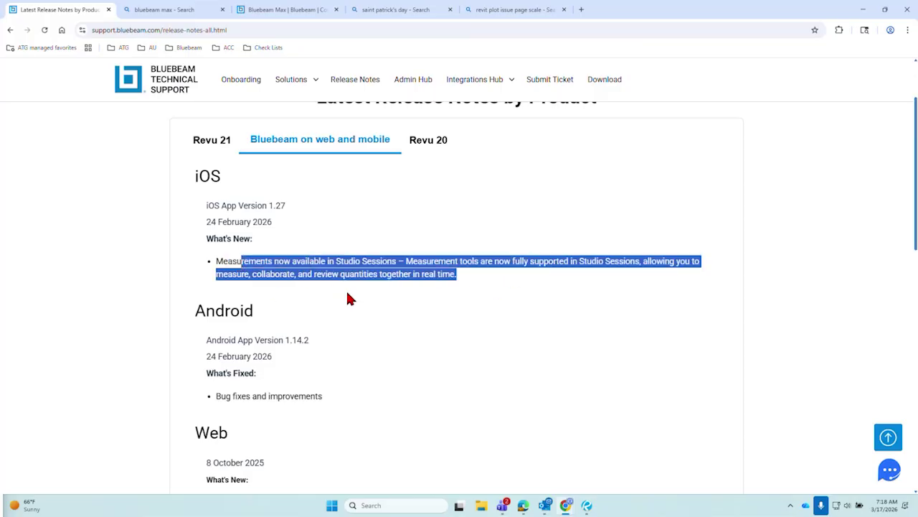
{"action": "left_click", "coordinate": [363, 282]}
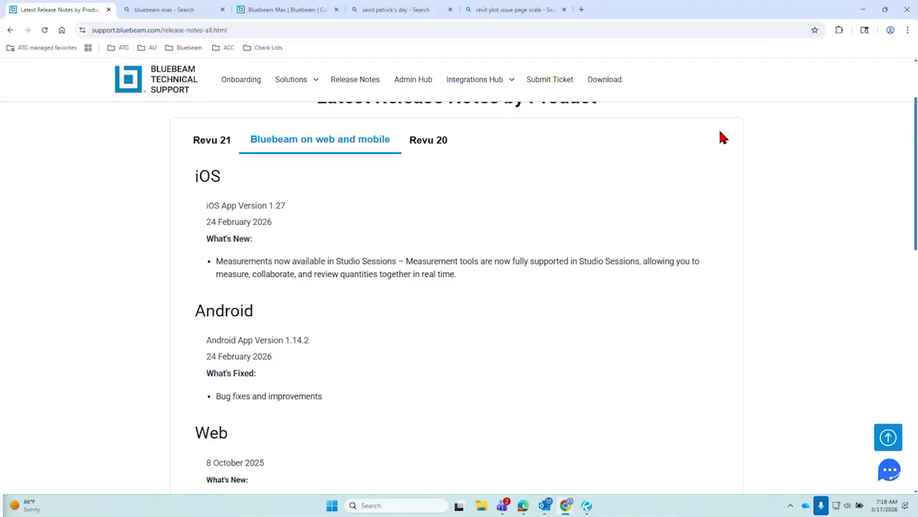
{"action": "left_click", "coordinate": [865, 10]}
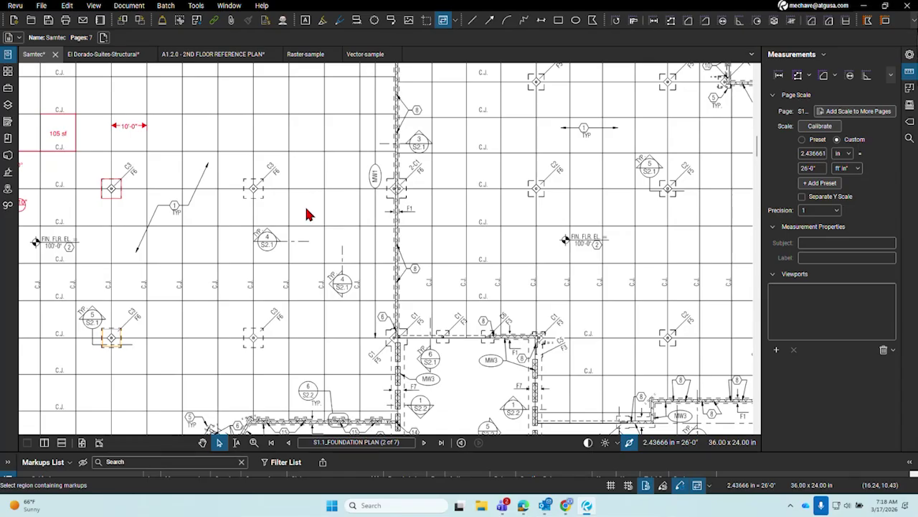
Examine the anchor bolt entries in the Column Schedule on the Samtec foundation plan.
{"action": "scroll", "coordinate": [307, 213], "scroll_direction": "down", "scroll_amount": 3}
{"action": "left_click_drag", "start_coordinate": [489, 213], "coordinate": [468, 210]}
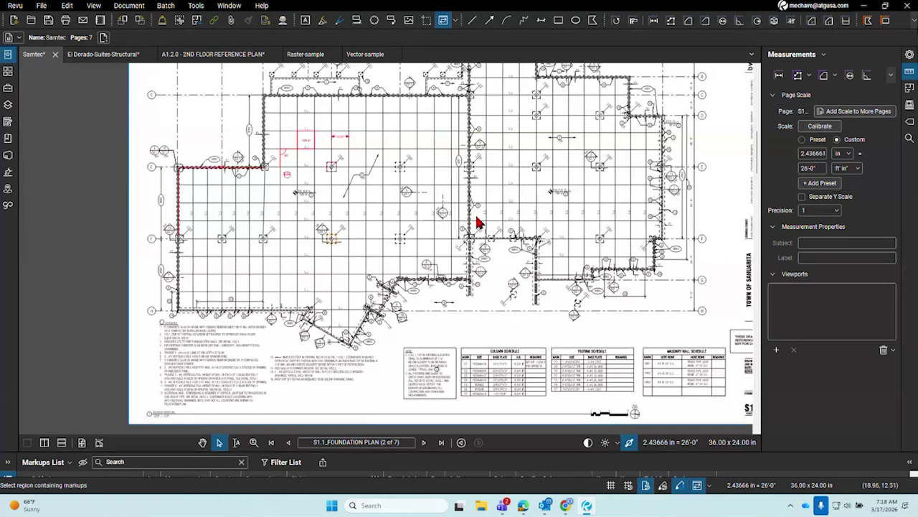
{"action": "scroll", "coordinate": [478, 223], "scroll_direction": "up", "scroll_amount": 3}
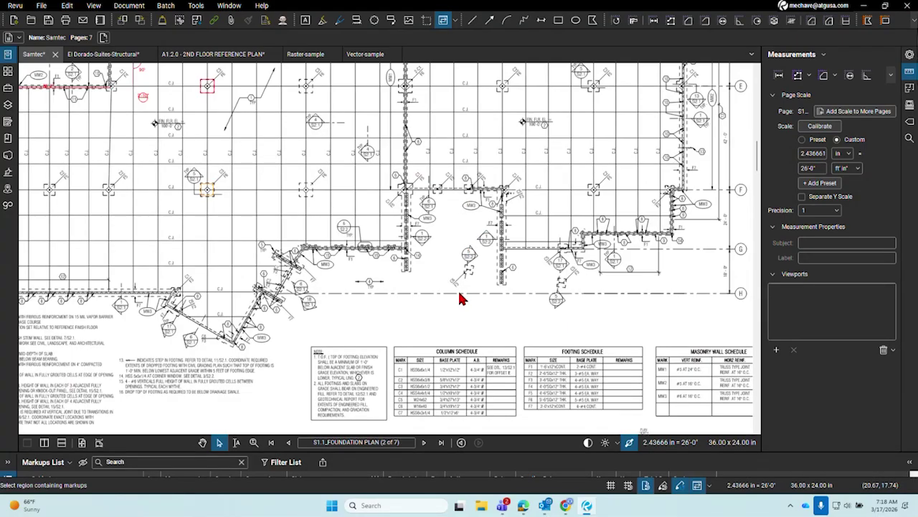
{"action": "left_click_drag", "start_coordinate": [406, 273], "coordinate": [502, 279]}
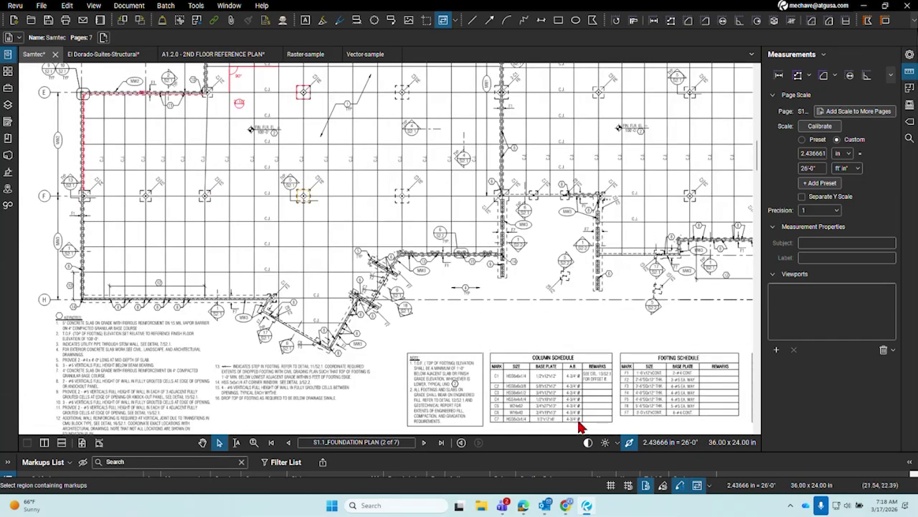
{"action": "scroll", "coordinate": [581, 425], "scroll_direction": "up", "scroll_amount": 5}
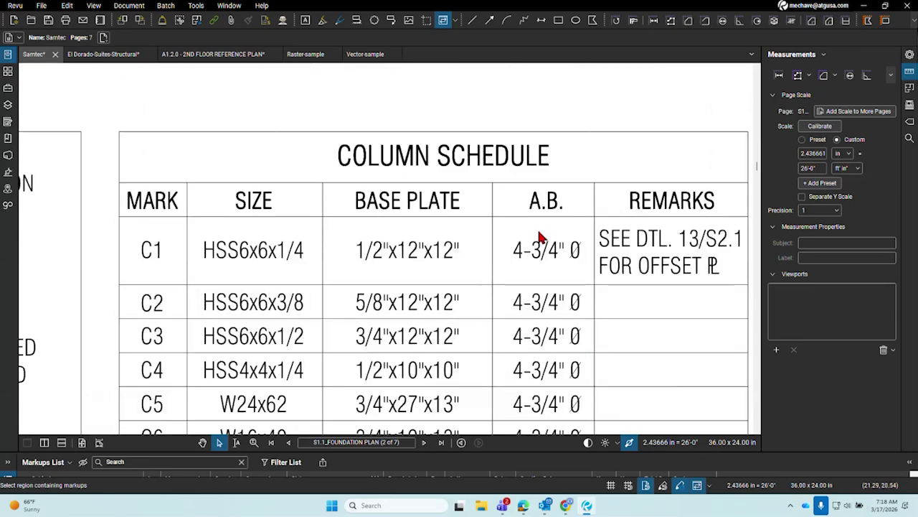
{"action": "left_click", "coordinate": [536, 271]}
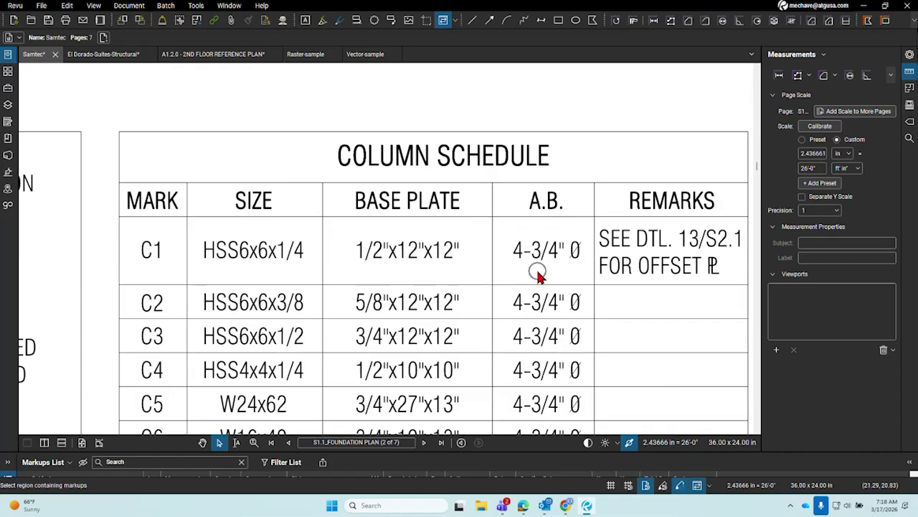
{"action": "scroll", "coordinate": [545, 150], "scroll_direction": "down", "scroll_amount": 4}
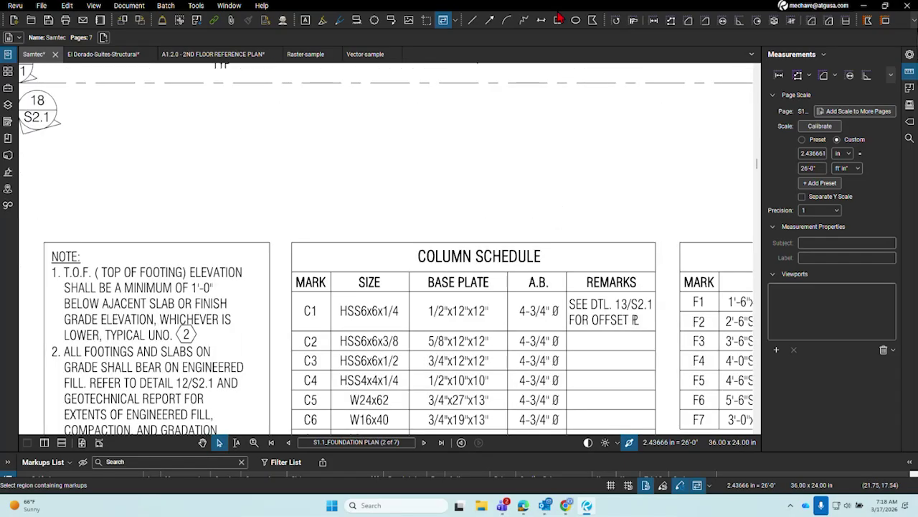
Draw a roughly square red rectangle in the blank area above the Column Schedule as a base plate outline.
{"action": "left_click", "coordinate": [558, 20]}
{"action": "left_click_drag", "start_coordinate": [481, 147], "coordinate": [540, 202]}
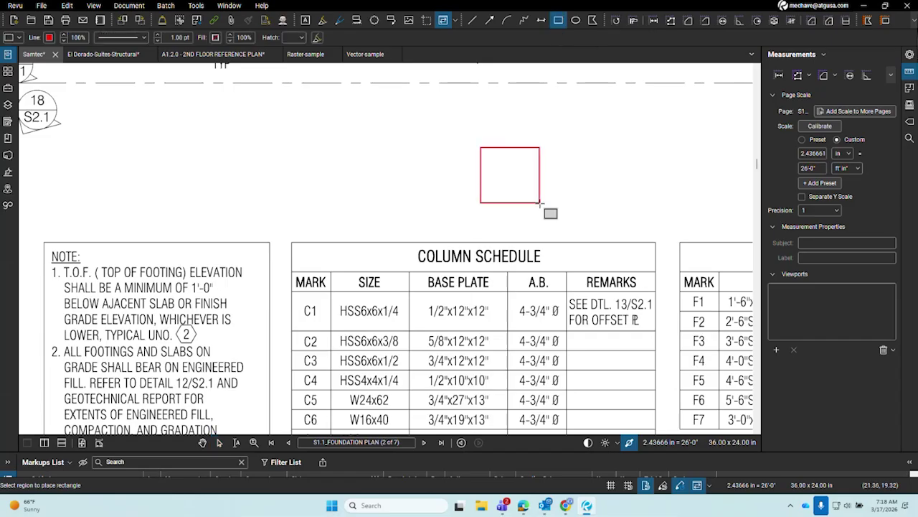
{"action": "scroll", "coordinate": [516, 186], "scroll_direction": "up", "scroll_amount": 2}
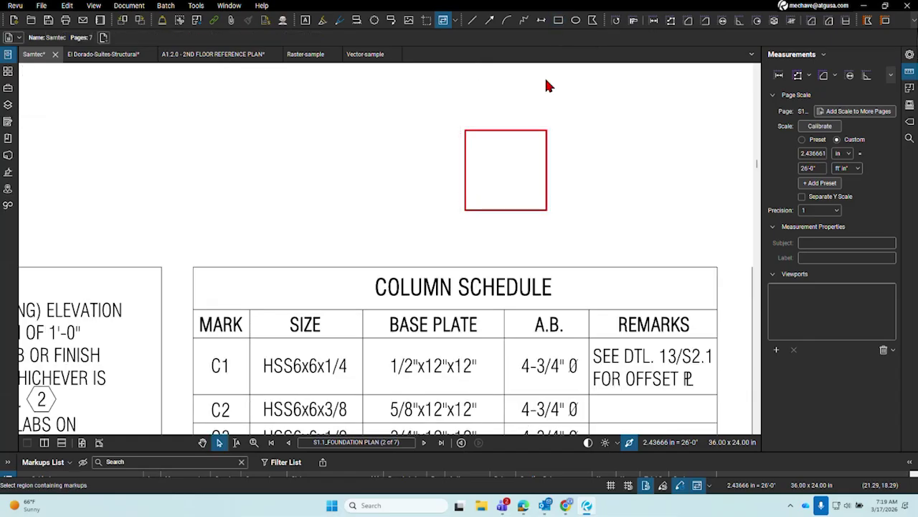
Draw a small ellipse inside the upper-left area of the base plate rectangle and widen it into a circle.
{"action": "left_click", "coordinate": [576, 21]}
{"action": "left_click_drag", "start_coordinate": [481, 146], "coordinate": [490, 156]}
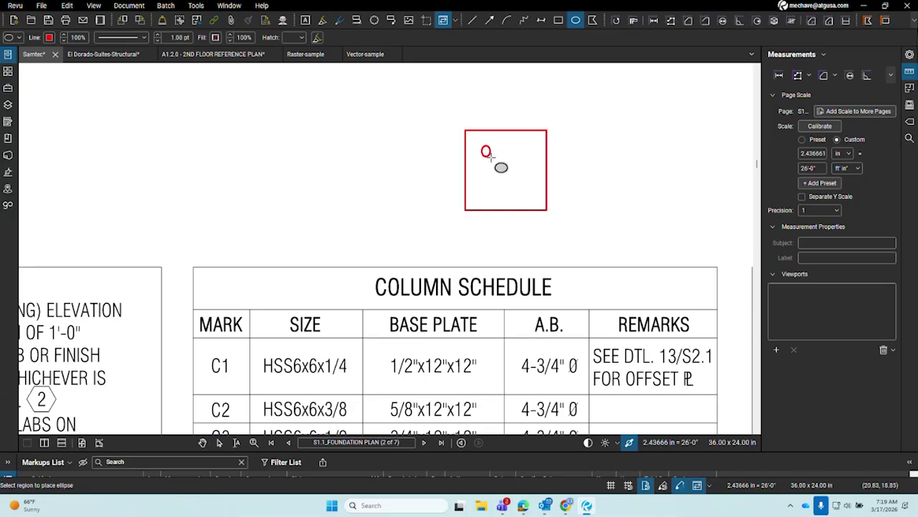
{"action": "scroll", "coordinate": [491, 157], "scroll_direction": "up", "scroll_amount": 3}
{"action": "key", "text": "Escape"}
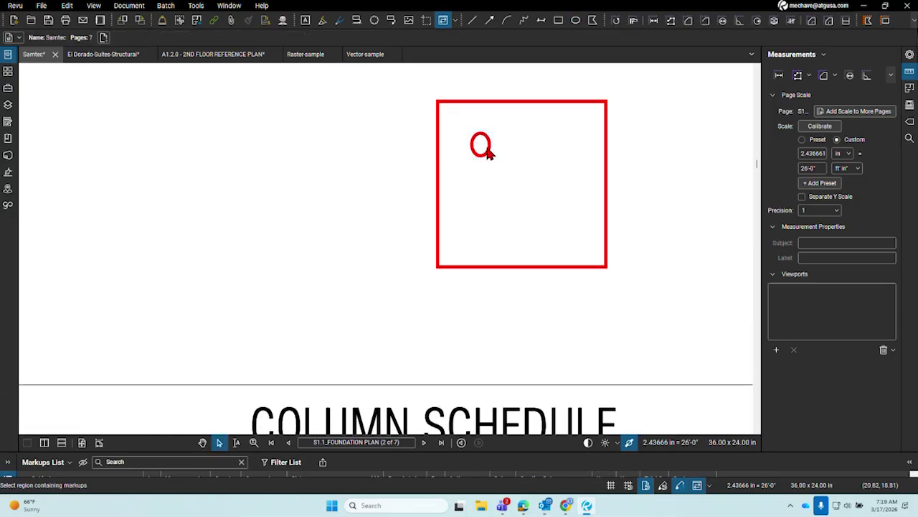
{"action": "left_click", "coordinate": [494, 147]}
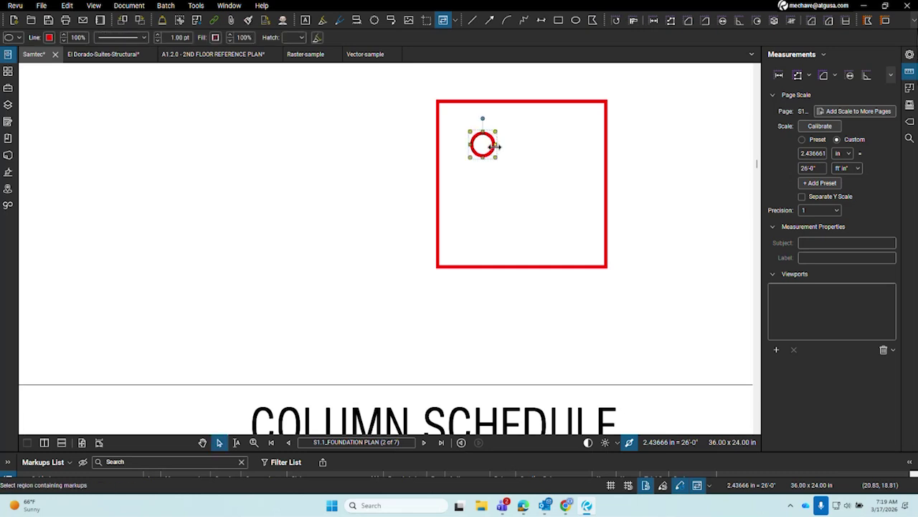
Paste a copy of the circle and position the two circles near the upper-left and upper-right corners of the base plate.
{"action": "left_click", "coordinate": [529, 148]}
{"action": "key", "text": "ctrl+v"}
{"action": "left_click_drag", "start_coordinate": [462, 121], "coordinate": [486, 158]}
{"action": "key", "text": "Escape"}
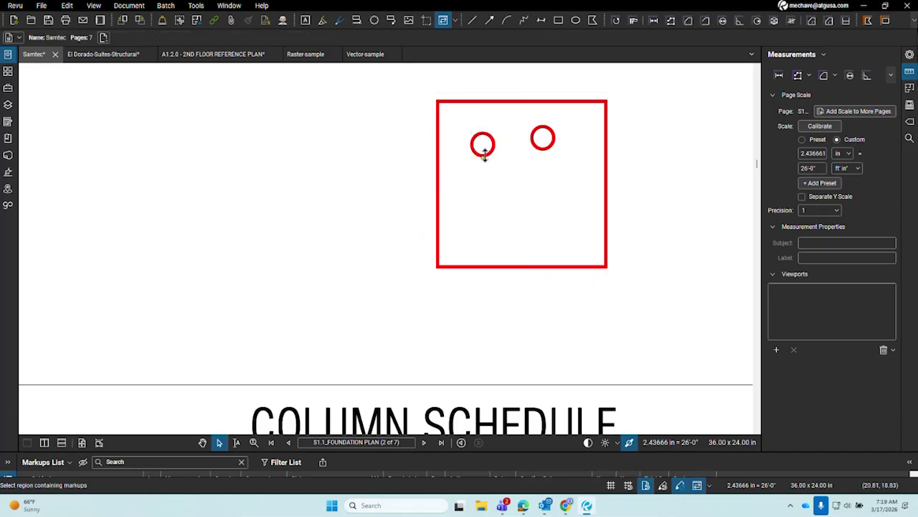
{"action": "left_click", "coordinate": [484, 148]}
{"action": "left_click_drag", "start_coordinate": [506, 161], "coordinate": [485, 143]}
{"action": "left_click", "coordinate": [552, 150]}
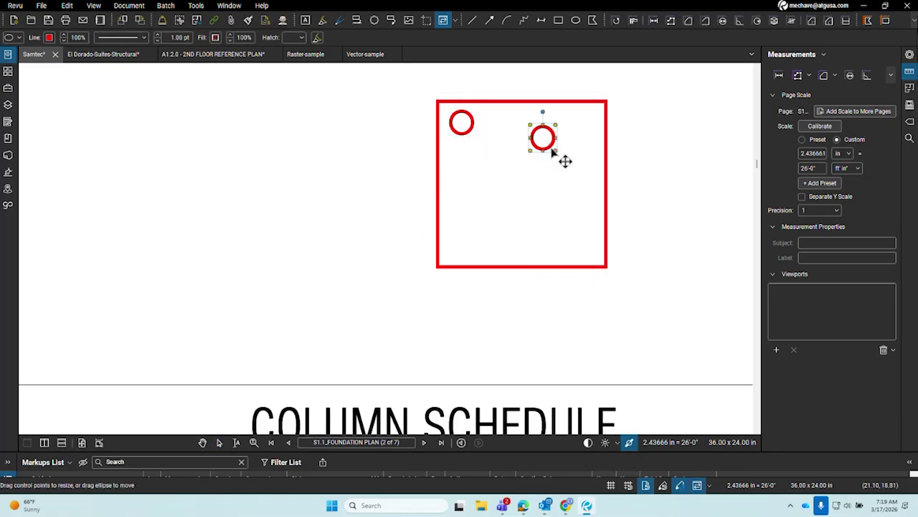
{"action": "left_click_drag", "start_coordinate": [552, 152], "coordinate": [583, 155]}
{"action": "left_click_drag", "start_coordinate": [468, 135], "coordinate": [470, 151]}
{"action": "left_click", "coordinate": [429, 136]}
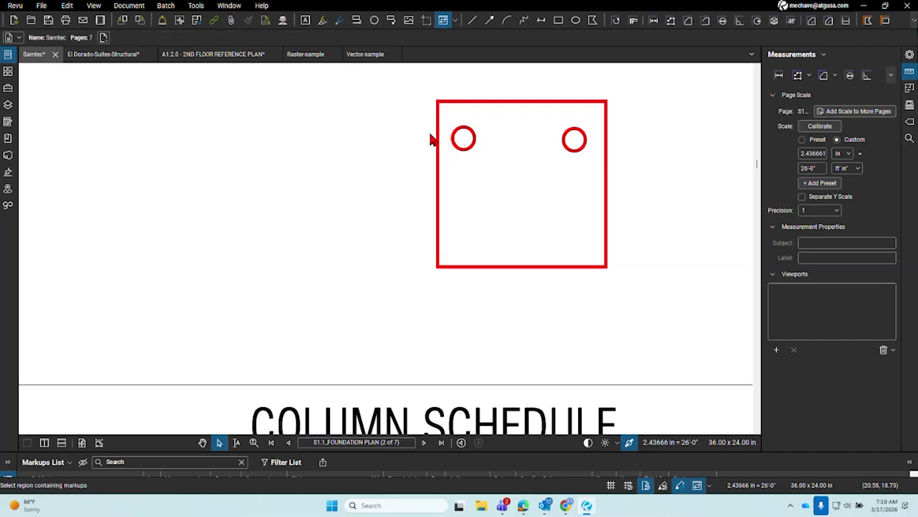
Duplicate both circles and place the copies near the lower corners of the base plate rectangle.
{"action": "left_click_drag", "start_coordinate": [387, 127], "coordinate": [643, 250]}
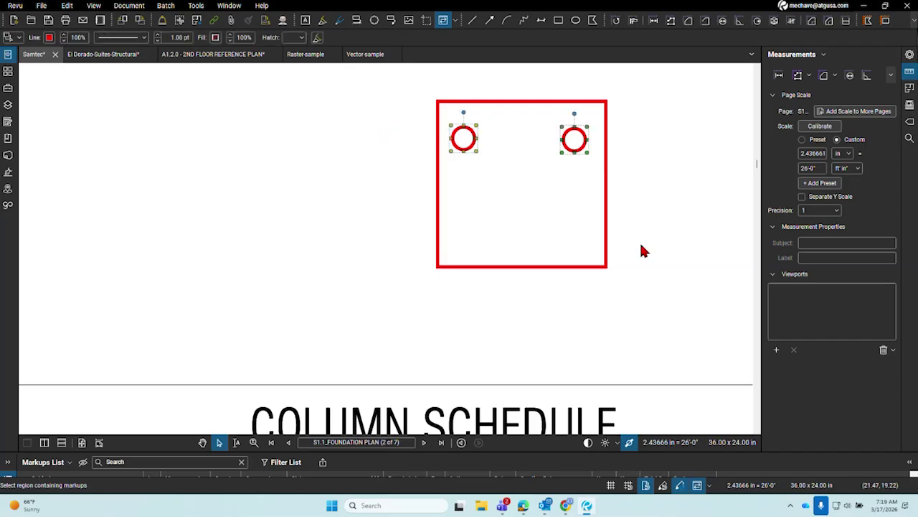
{"action": "key", "text": "ctrl+v"}
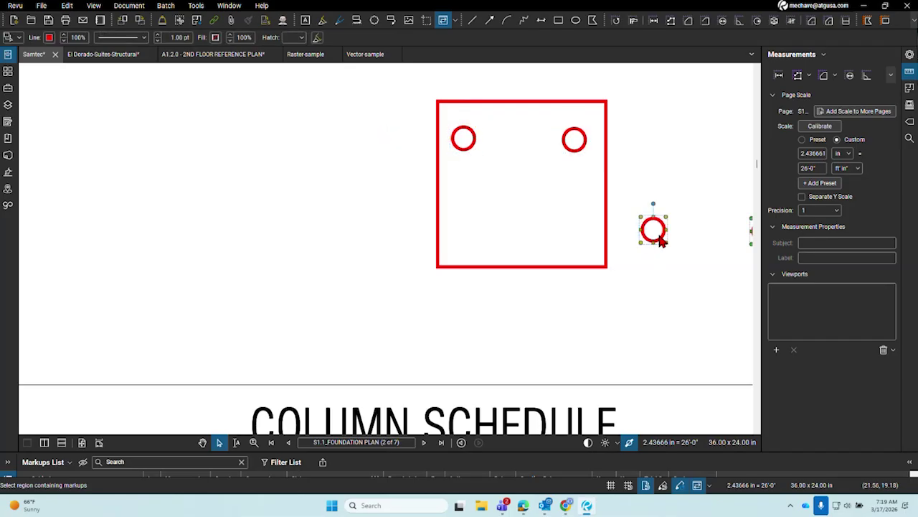
{"action": "left_click_drag", "start_coordinate": [660, 240], "coordinate": [468, 244]}
{"action": "left_click", "coordinate": [682, 146]}
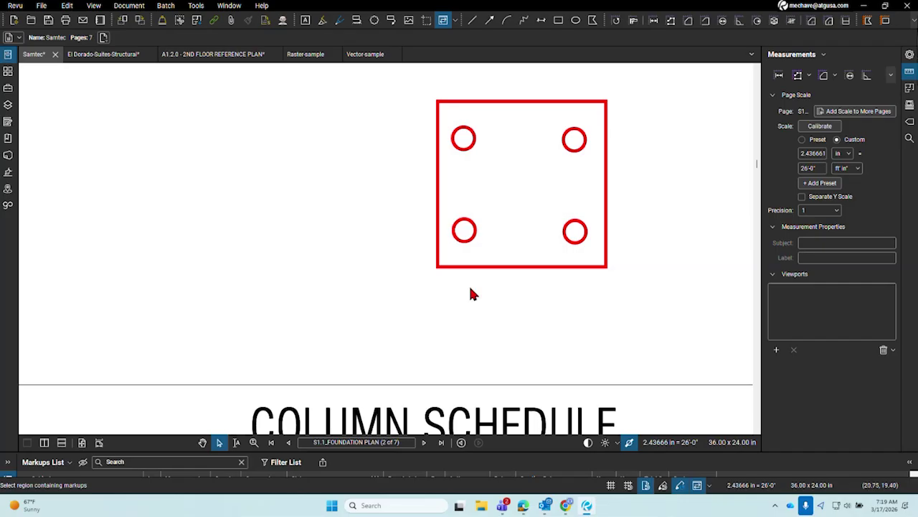
Group the base plate rectangle with its four circles and paste a copy of the group beside it.
{"action": "scroll", "coordinate": [471, 293], "scroll_direction": "down", "scroll_amount": 2}
{"action": "left_click_drag", "start_coordinate": [408, 155], "coordinate": [602, 310]}
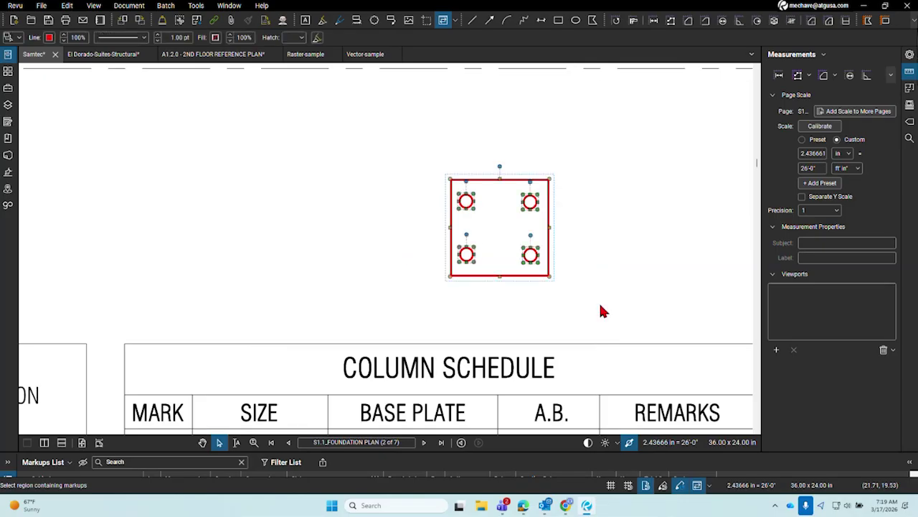
{"action": "right_click", "coordinate": [548, 207]}
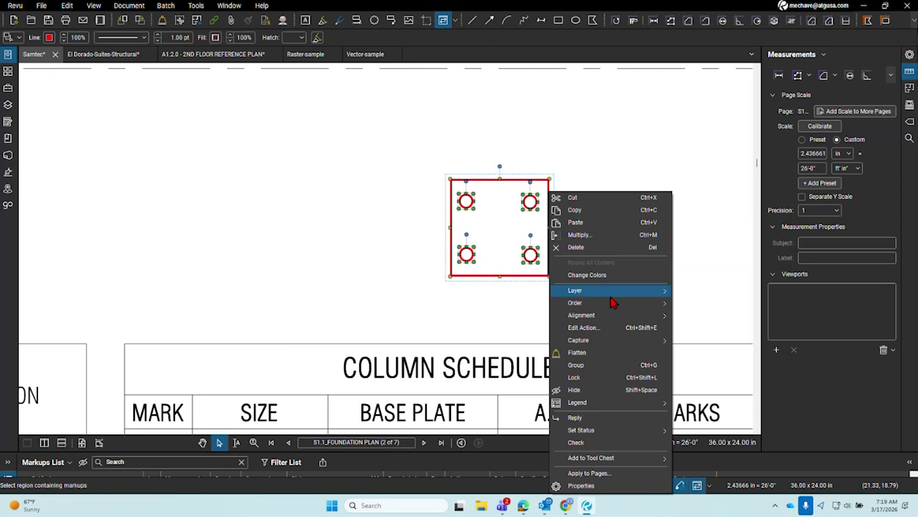
{"action": "left_click", "coordinate": [609, 365]}
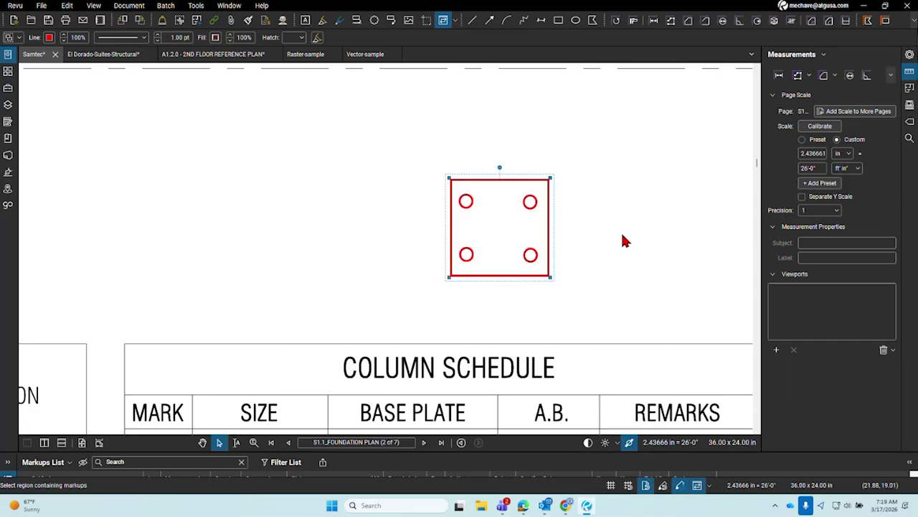
{"action": "key", "text": "ctrl+v"}
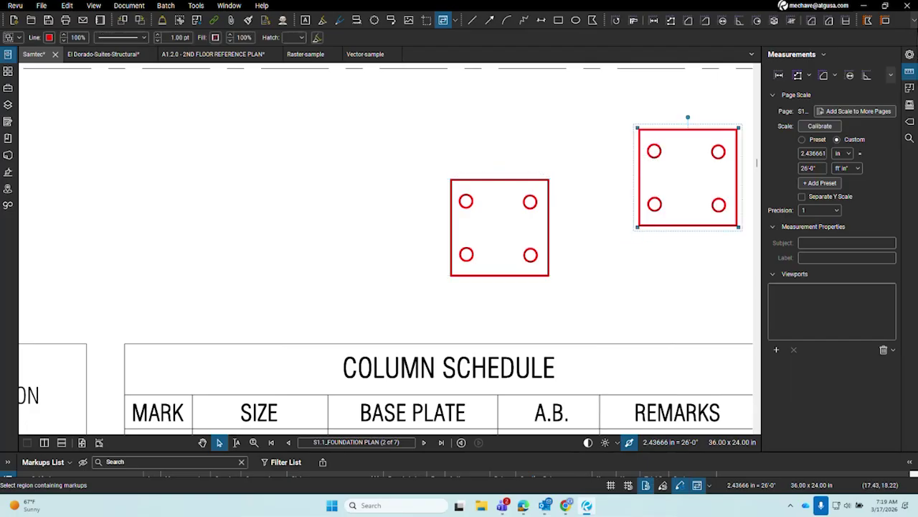
Add the base plate group from the Tool Chest's Recents to the Foundation Details tool set.
{"action": "left_click", "coordinate": [7, 88]}
{"action": "scroll", "coordinate": [32, 144], "scroll_direction": "up", "scroll_amount": 5}
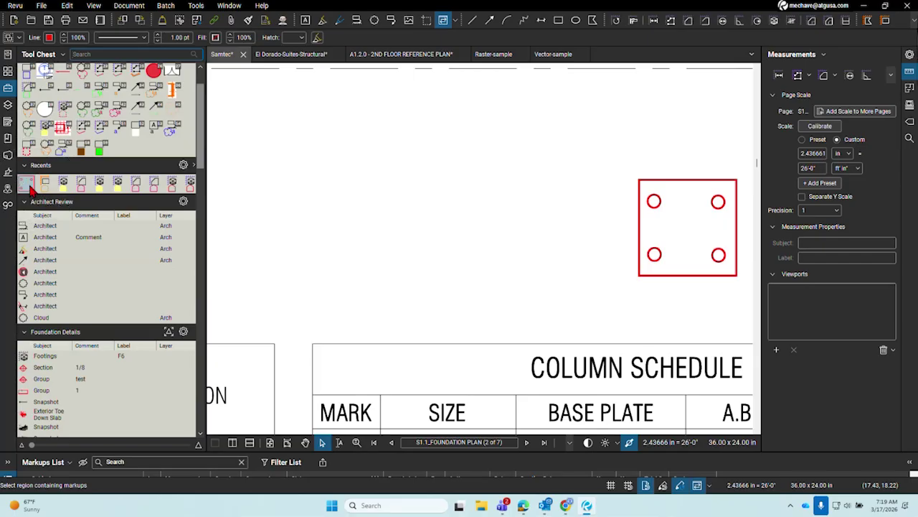
{"action": "left_click", "coordinate": [29, 185]}
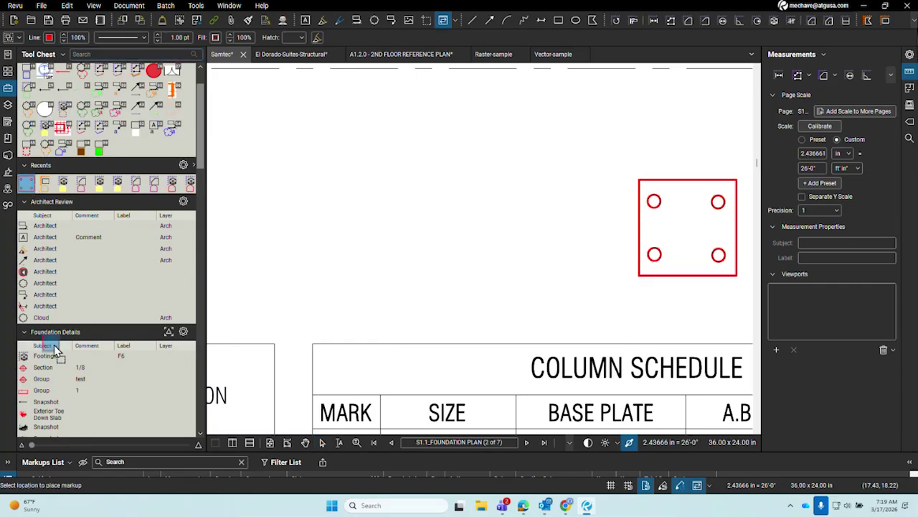
{"action": "left_click_drag", "start_coordinate": [55, 351], "coordinate": [63, 355]}
{"action": "left_click", "coordinate": [42, 358]}
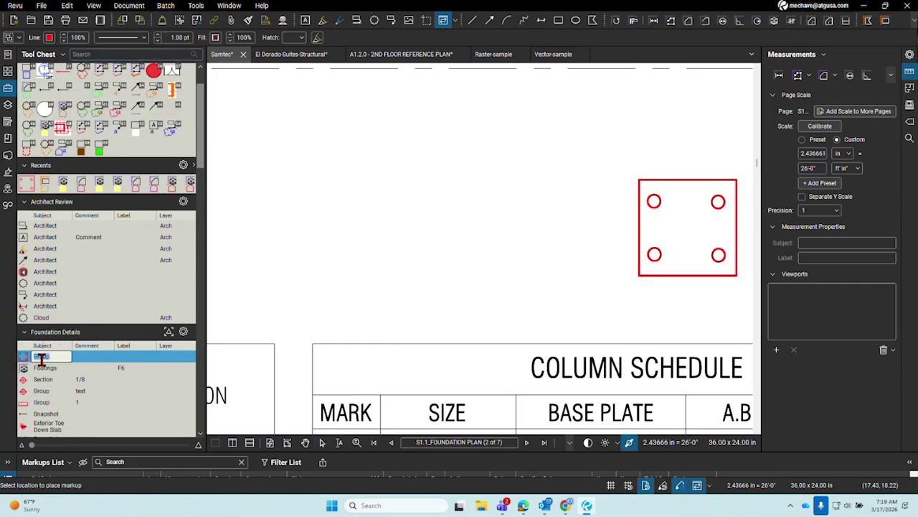
{"action": "scroll", "coordinate": [455, 162], "scroll_direction": "down", "scroll_amount": 4}
{"action": "key", "text": "Escape"}
Delete both base plate groups from the area above the Column Schedule.
{"action": "left_click_drag", "start_coordinate": [590, 190], "coordinate": [513, 191]}
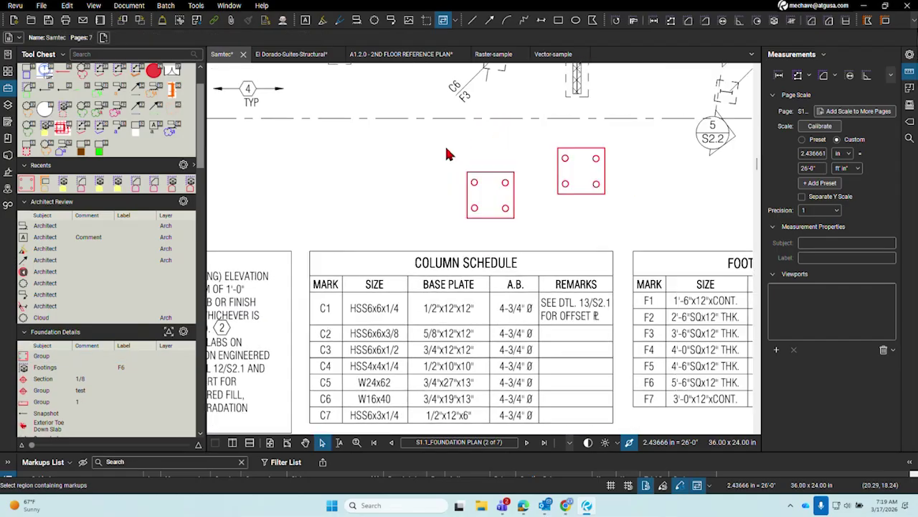
{"action": "left_click_drag", "start_coordinate": [446, 147], "coordinate": [625, 247]}
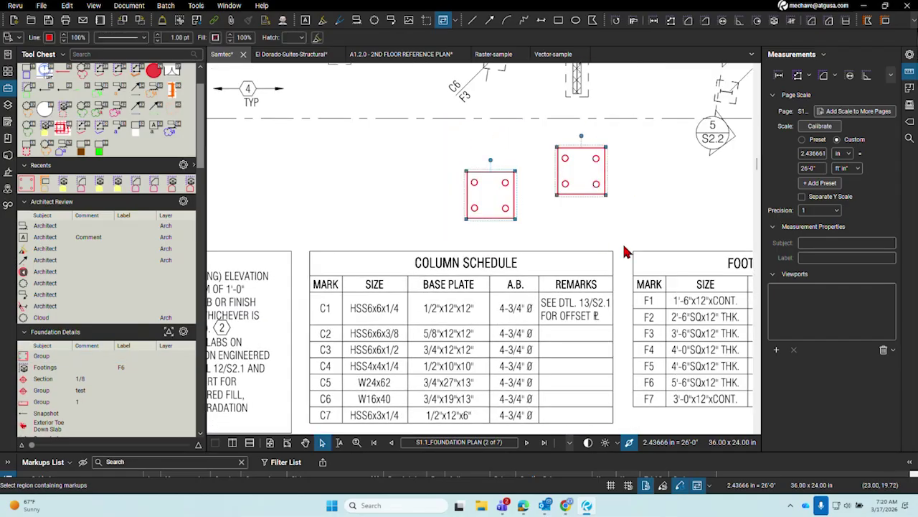
{"action": "key", "text": "Delete"}
Create a count tool from the base plate group in the Foundation Details tool set.
{"action": "left_click", "coordinate": [61, 367]}
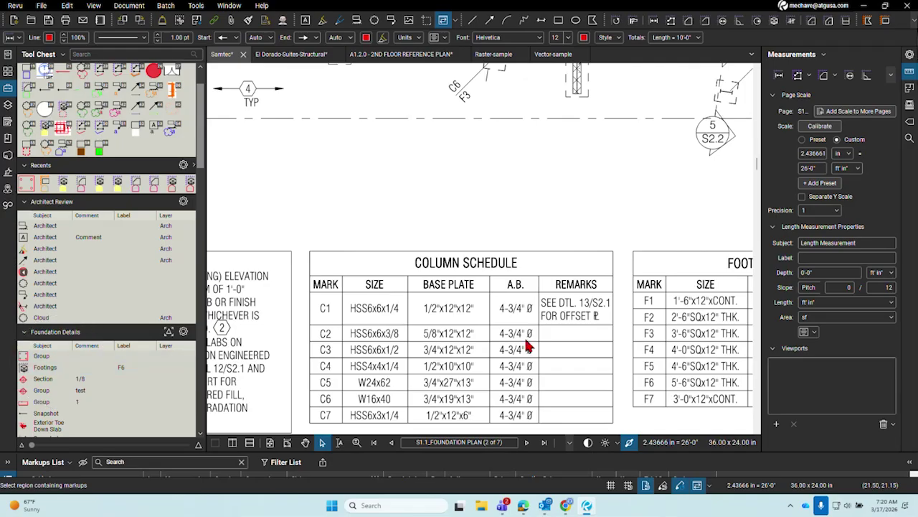
{"action": "scroll", "coordinate": [526, 339], "scroll_direction": "up", "scroll_amount": 2}
{"action": "left_click_drag", "start_coordinate": [526, 340], "coordinate": [559, 254]}
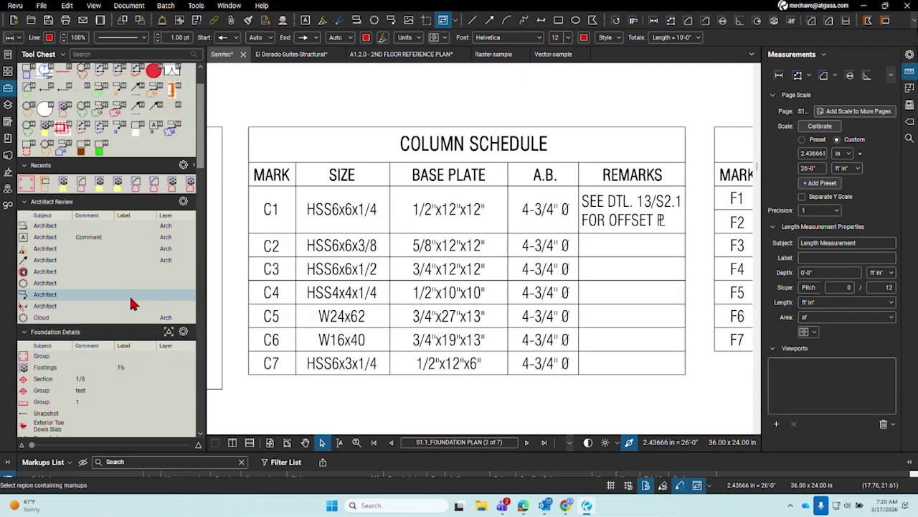
{"action": "right_click", "coordinate": [49, 353]}
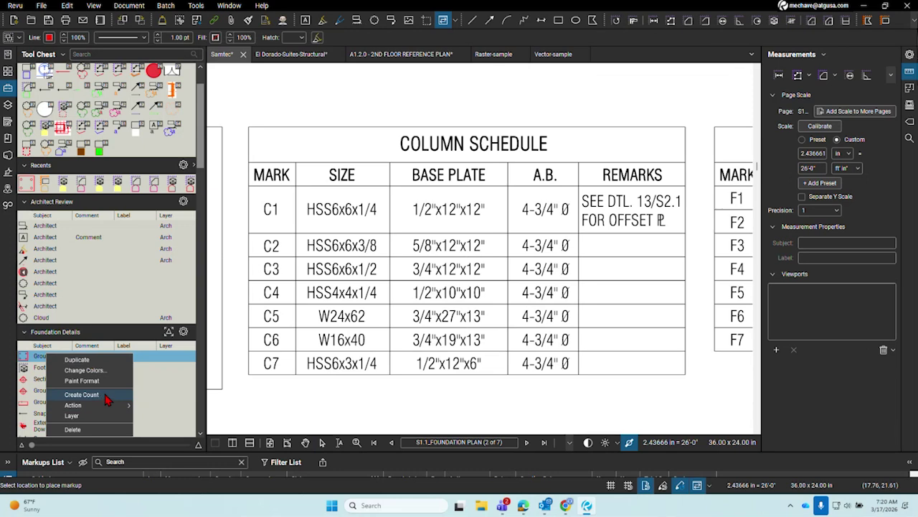
{"action": "left_click", "coordinate": [106, 394]}
{"action": "scroll", "coordinate": [85, 251], "scroll_direction": "up", "scroll_amount": 2}
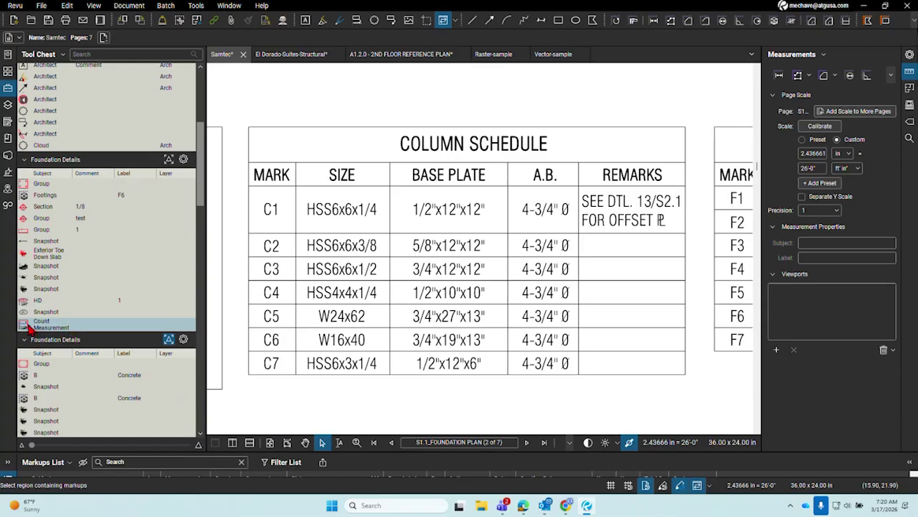
Examine the Base plate count tools in the second Foundation Details tool set and compare them with the new count tool.
{"action": "scroll", "coordinate": [55, 368], "scroll_direction": "down", "scroll_amount": 2}
{"action": "scroll", "coordinate": [54, 367], "scroll_direction": "down", "scroll_amount": 2}
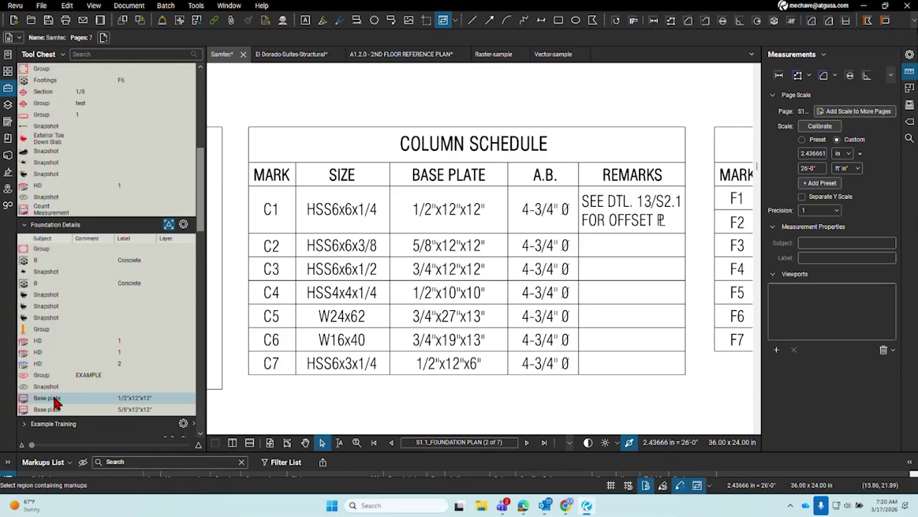
{"action": "scroll", "coordinate": [68, 265], "scroll_direction": "up", "scroll_amount": 2}
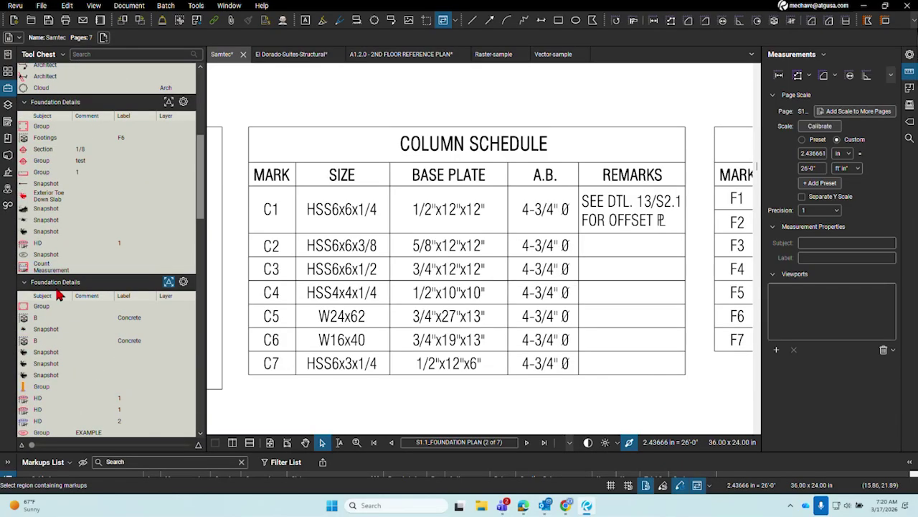
Set the new count tool's subject to Base Plate and its label to 1/2"x12"x12" in the first Foundation Details tool set.
{"action": "scroll", "coordinate": [69, 311], "scroll_direction": "down", "scroll_amount": 2}
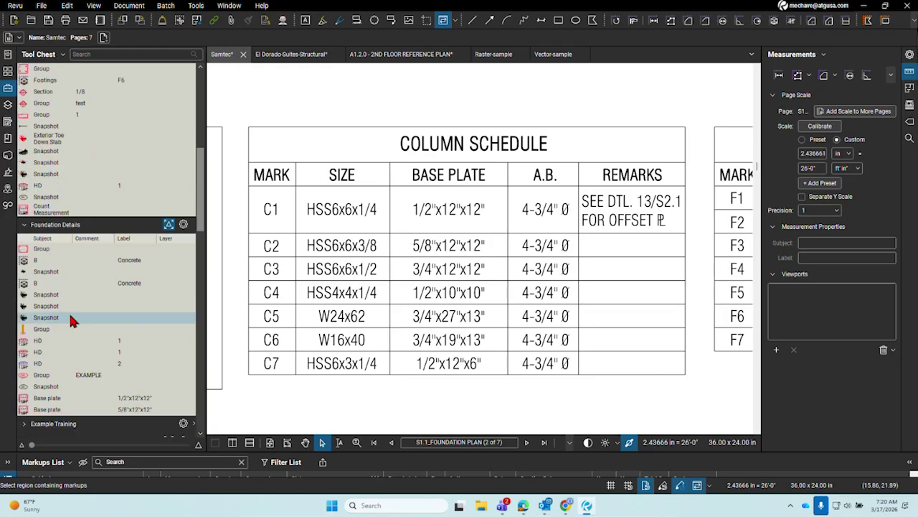
{"action": "scroll", "coordinate": [68, 316], "scroll_direction": "up", "scroll_amount": 2}
{"action": "left_click", "coordinate": [61, 266]}
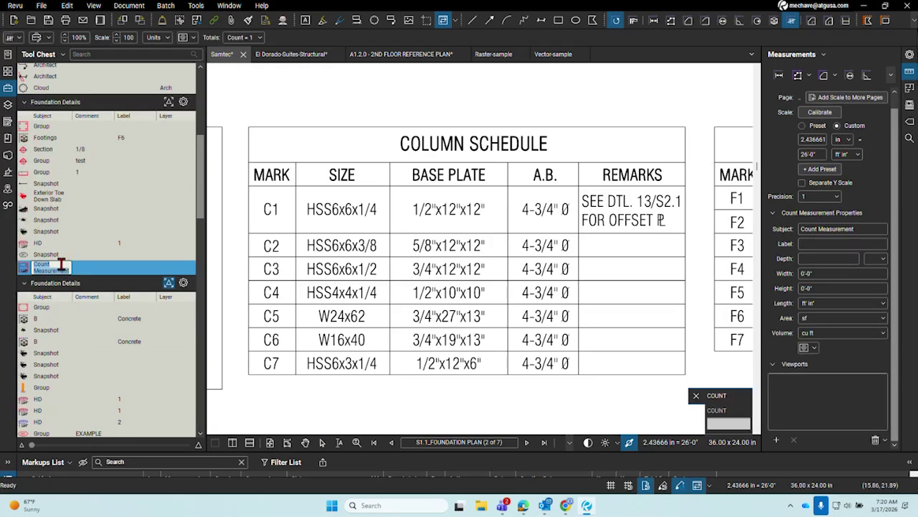
{"action": "type", "text": "Bas"}
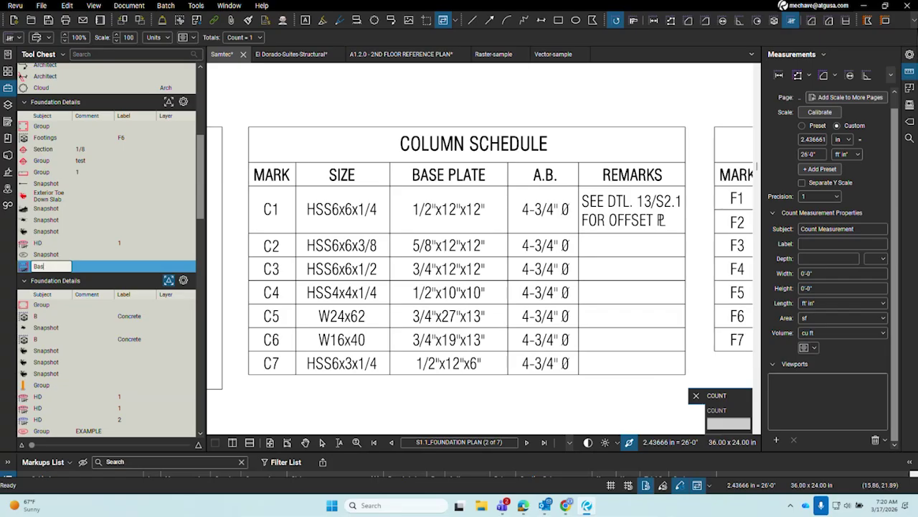
{"action": "type", "text": "e Plate"}
{"action": "left_click", "coordinate": [132, 266]}
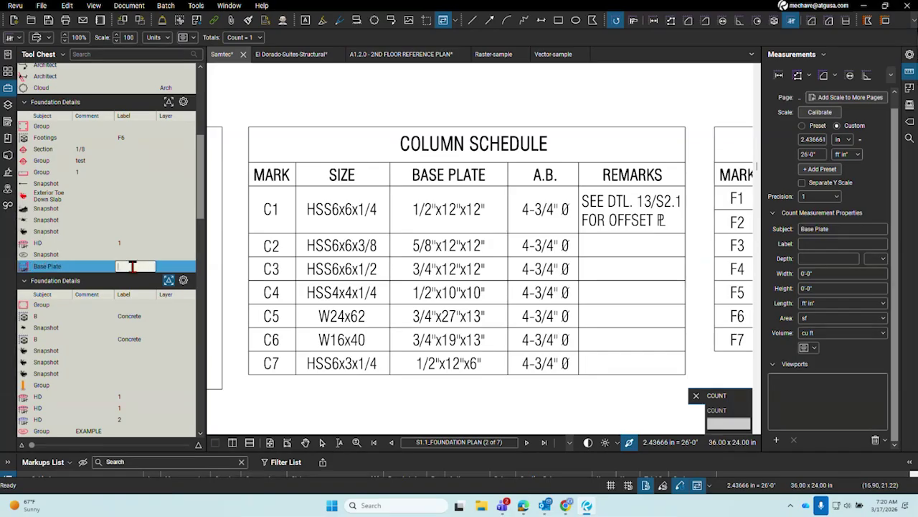
{"action": "type", "text": "1/2\"x12"}
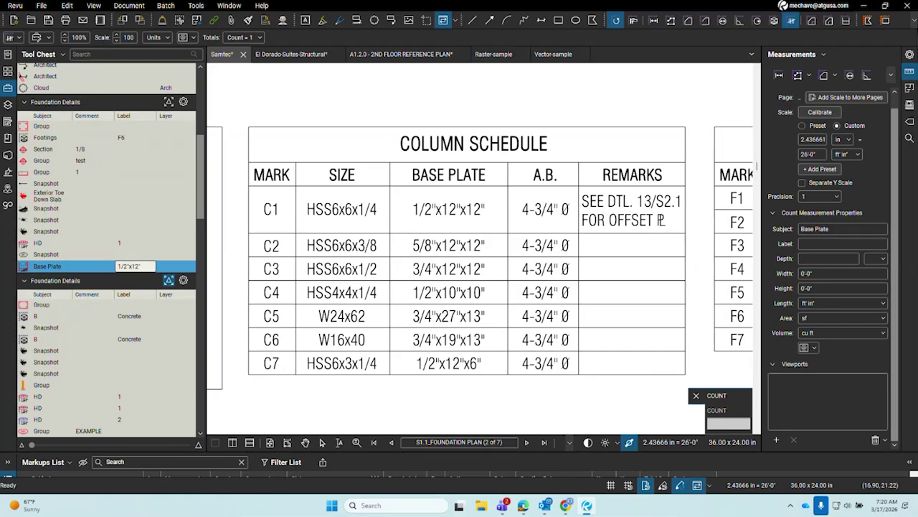
{"action": "type", "text": "\"x12\""}
{"action": "key", "text": "Return"}
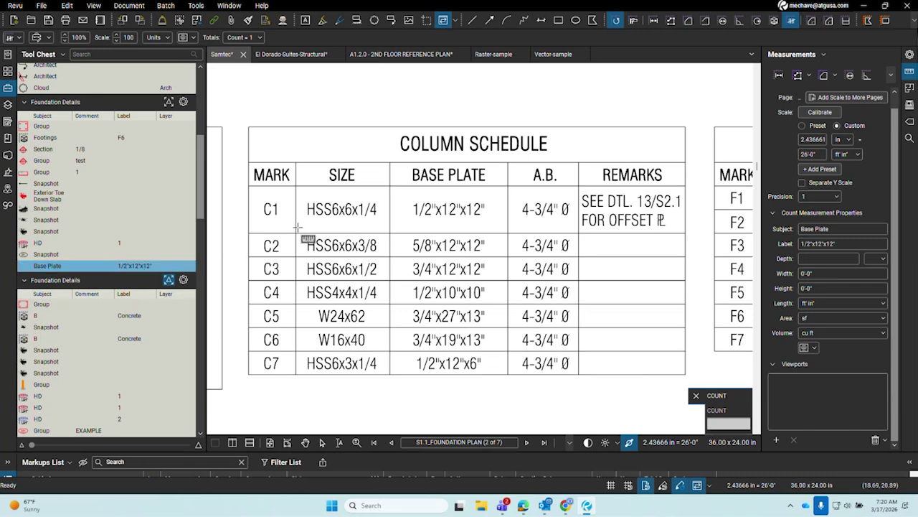
{"action": "key", "text": "Escape"}
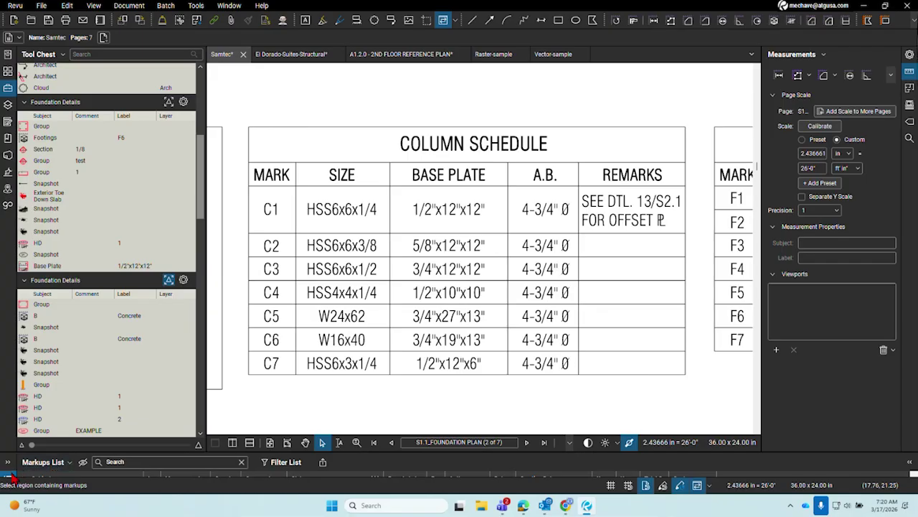
Open the custom columns management for the Markups List.
{"action": "left_click", "coordinate": [46, 465]}
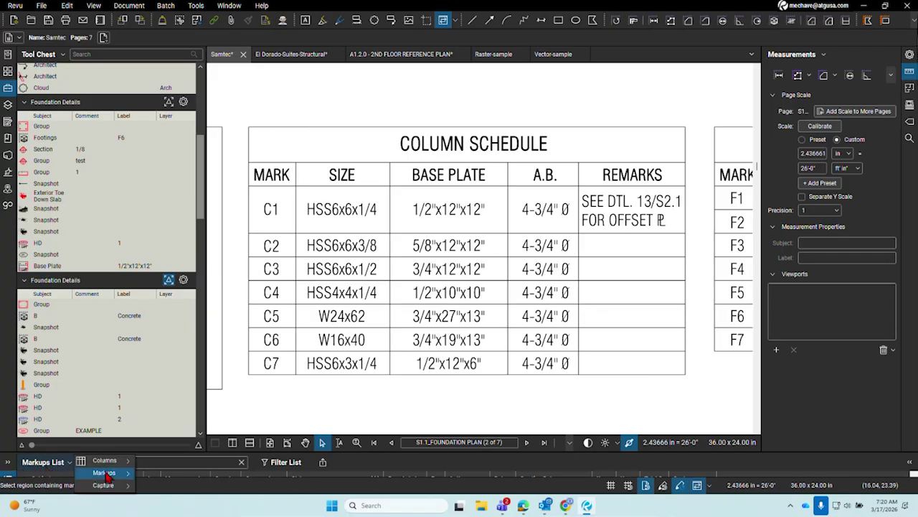
{"action": "mouse_move", "coordinate": [108, 462]}
{"action": "left_click", "coordinate": [188, 489]}
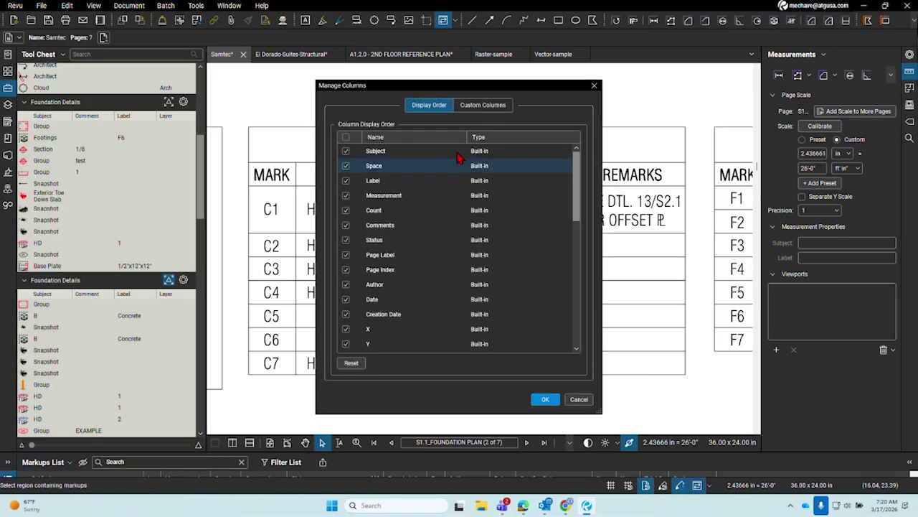
{"action": "left_click_drag", "start_coordinate": [490, 84], "coordinate": [306, 81]}
{"action": "left_click", "coordinate": [298, 95]}
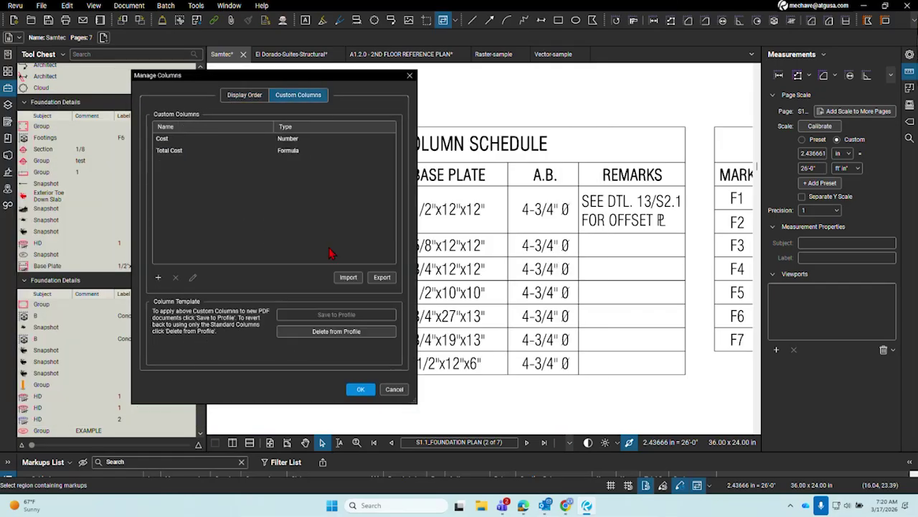
Add a custom column named A.B. of type Number with 0 decimal places.
{"action": "left_click", "coordinate": [158, 278]}
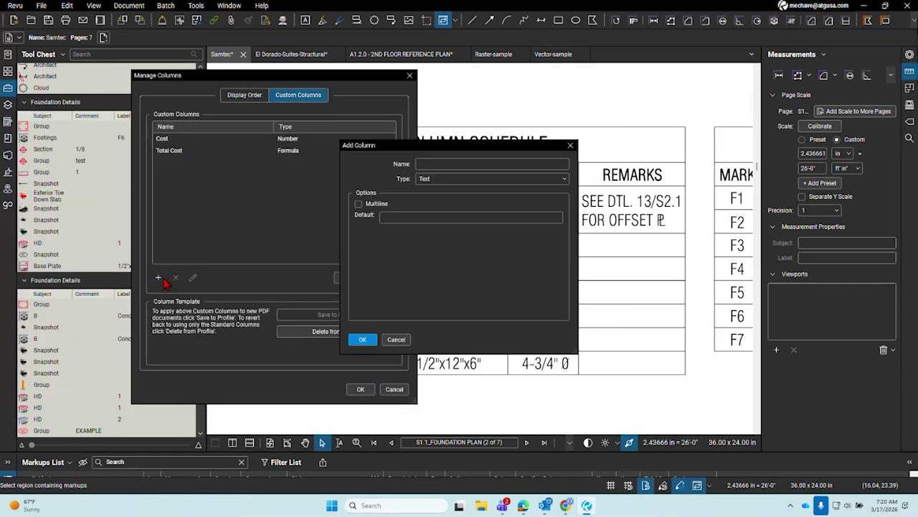
{"action": "left_click_drag", "start_coordinate": [436, 149], "coordinate": [285, 157]}
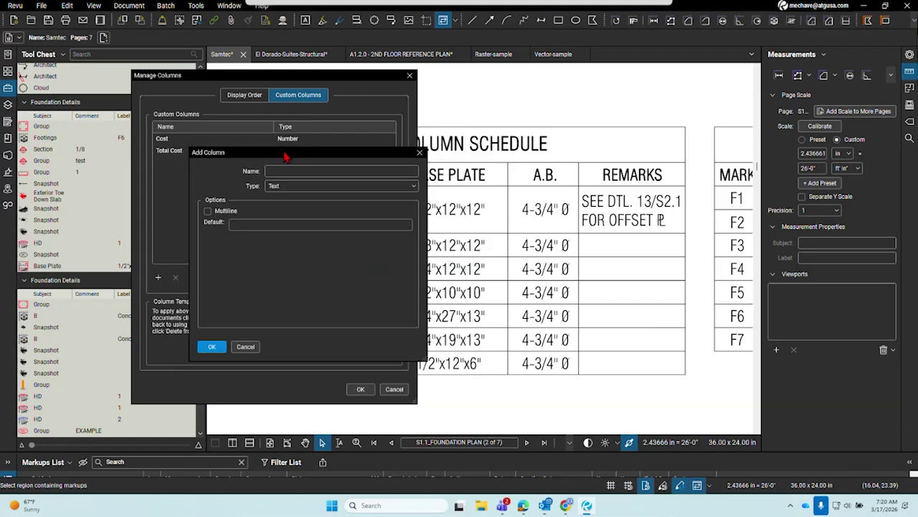
{"action": "left_click", "coordinate": [313, 188]}
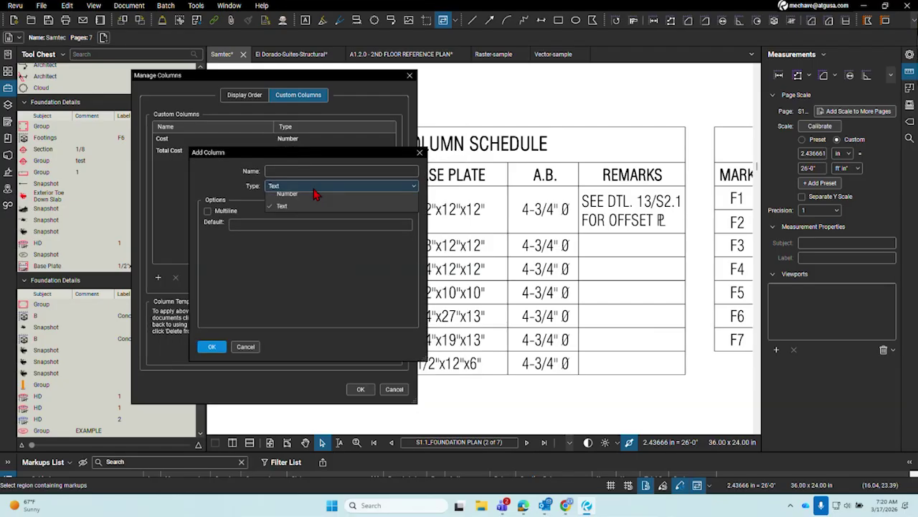
{"action": "left_click", "coordinate": [310, 247]}
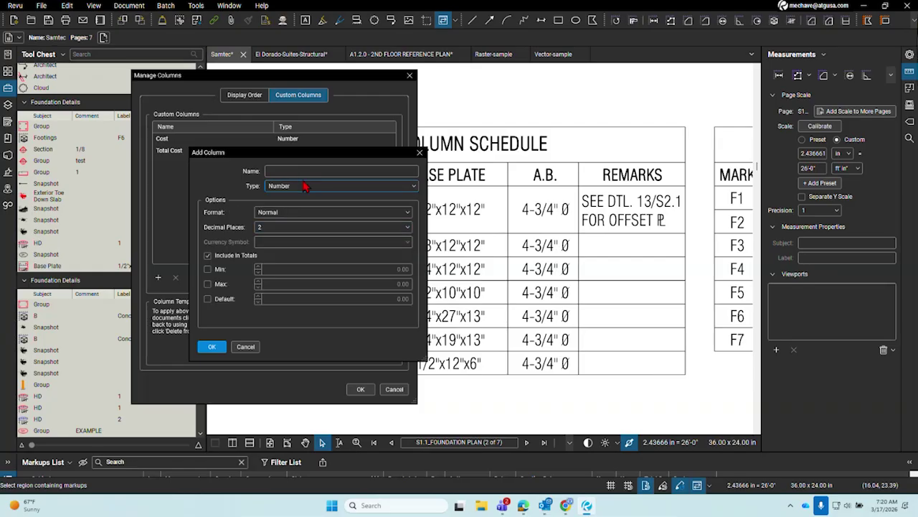
{"action": "left_click", "coordinate": [307, 170]}
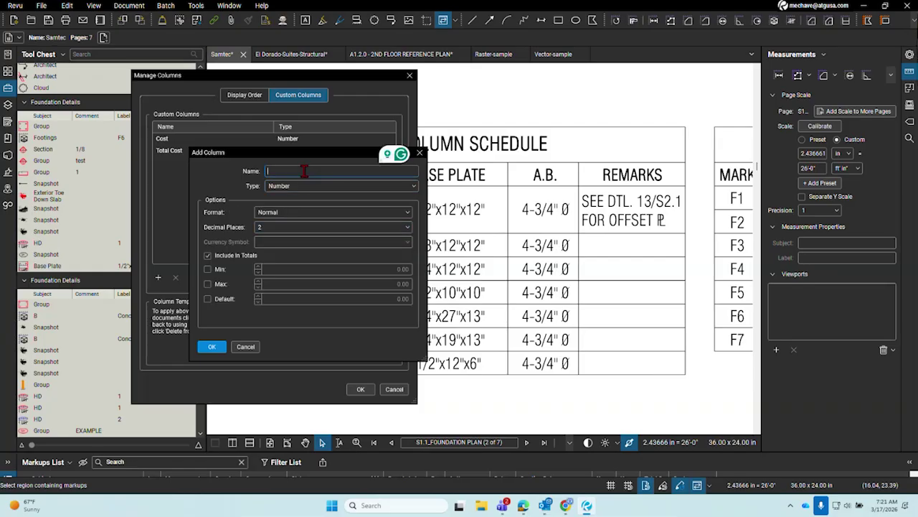
{"action": "type", "text": "A.B."}
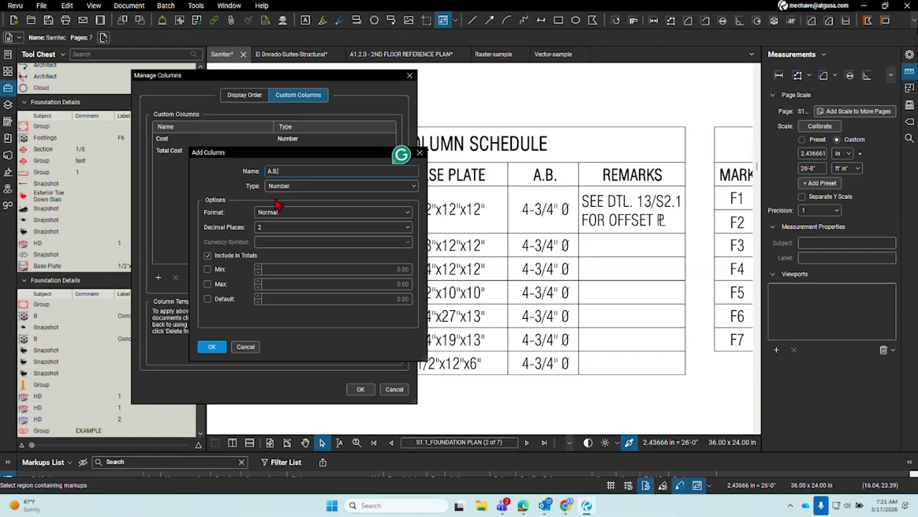
{"action": "left_click", "coordinate": [287, 228]}
{"action": "left_click", "coordinate": [290, 242]}
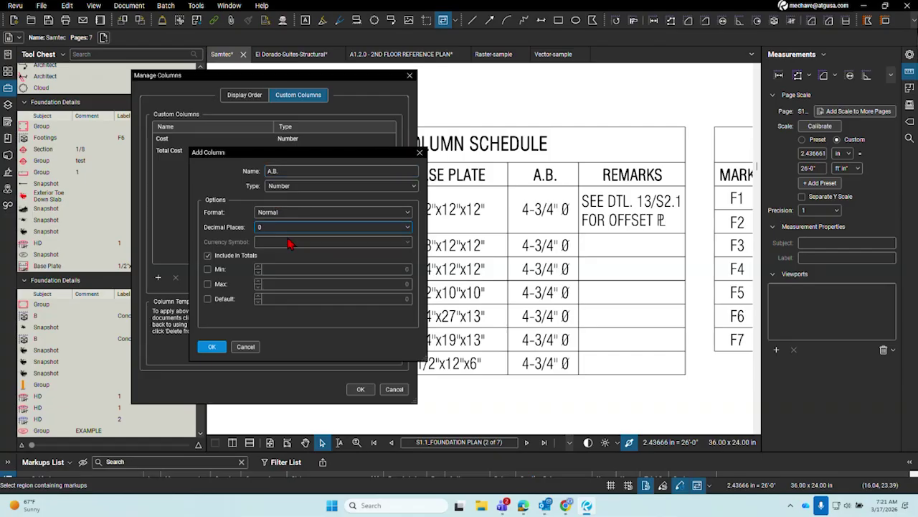
{"action": "left_click", "coordinate": [217, 349]}
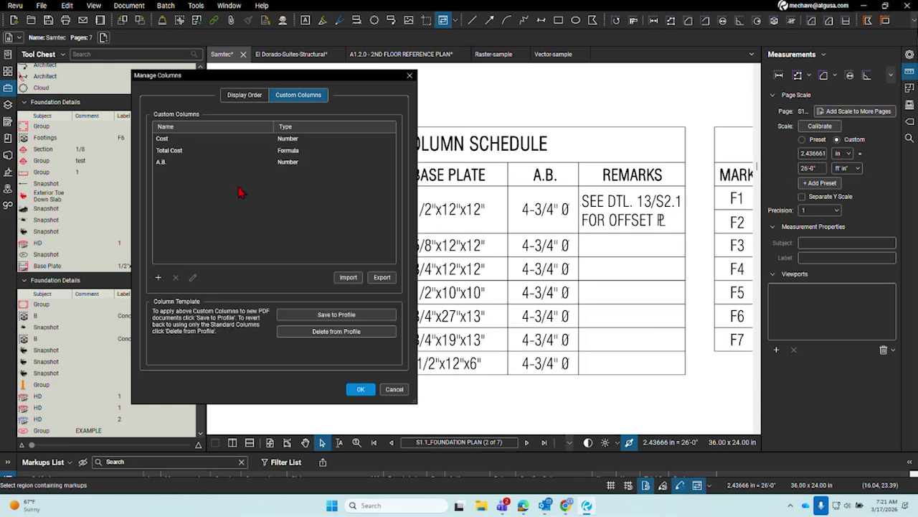
Start another custom column named Total A.B. and set its type to Formula.
{"action": "left_click", "coordinate": [158, 279]}
{"action": "left_click", "coordinate": [448, 164]}
{"action": "type", "text": "Total A.B"}
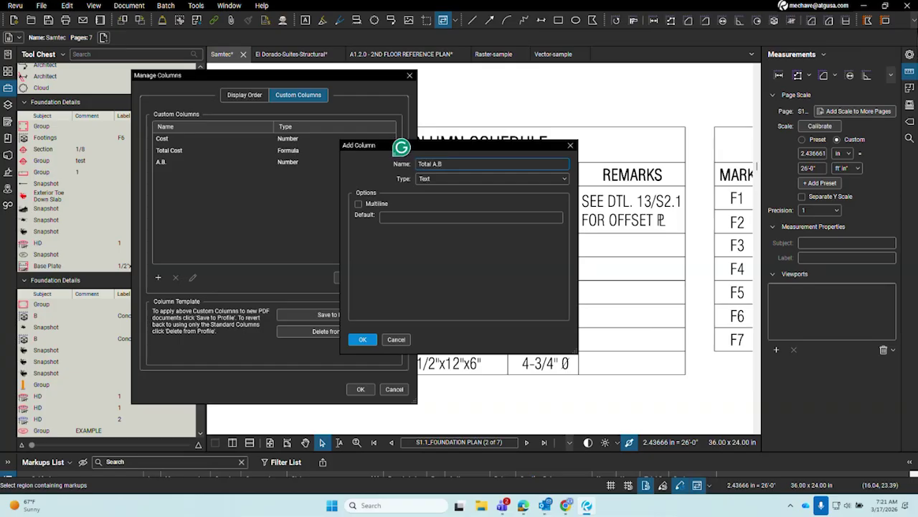
{"action": "type", "text": "."}
{"action": "left_click", "coordinate": [529, 179]}
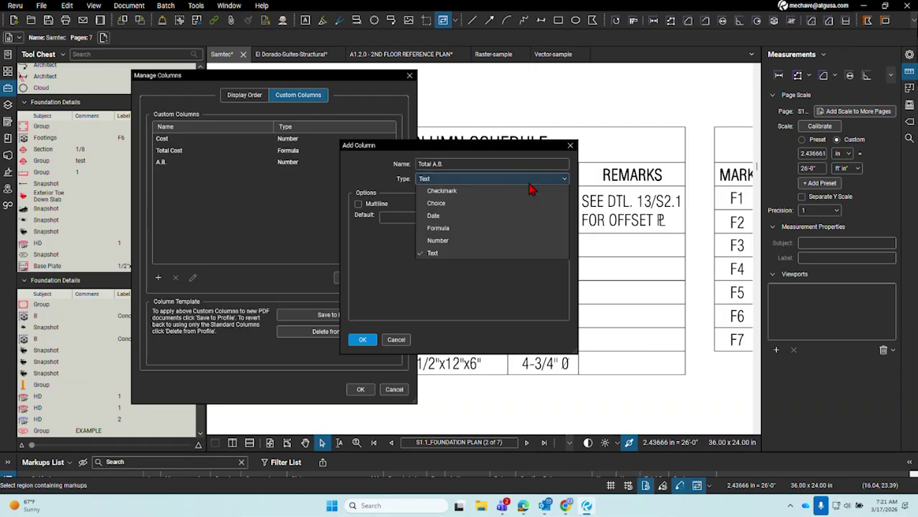
{"action": "left_click", "coordinate": [526, 229]}
Build the Total A.B. expression as [Count]*[A.B.] from the available variables.
{"action": "left_click", "coordinate": [508, 205]}
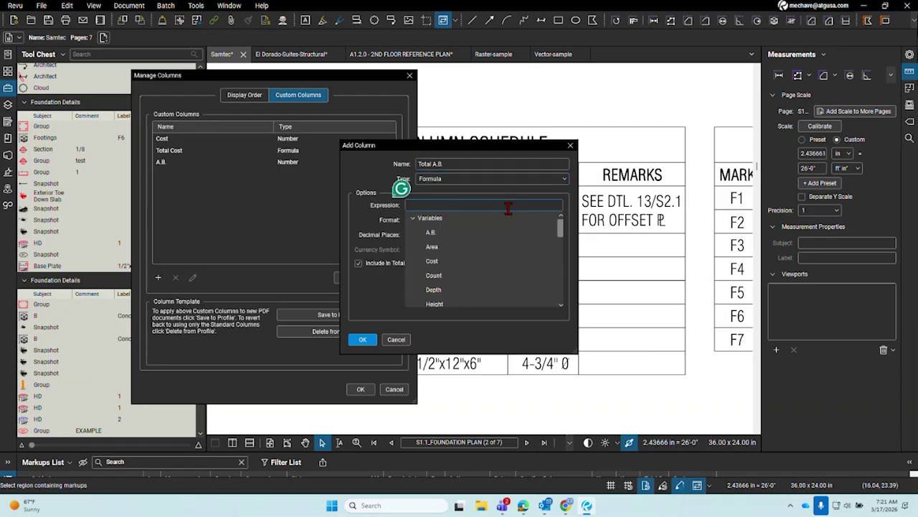
{"action": "left_click", "coordinate": [495, 274]}
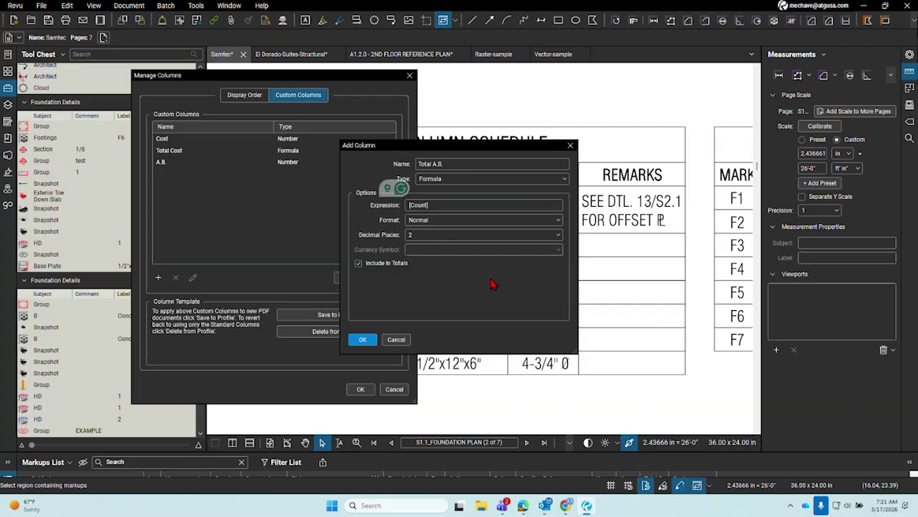
{"action": "left_click", "coordinate": [491, 206]}
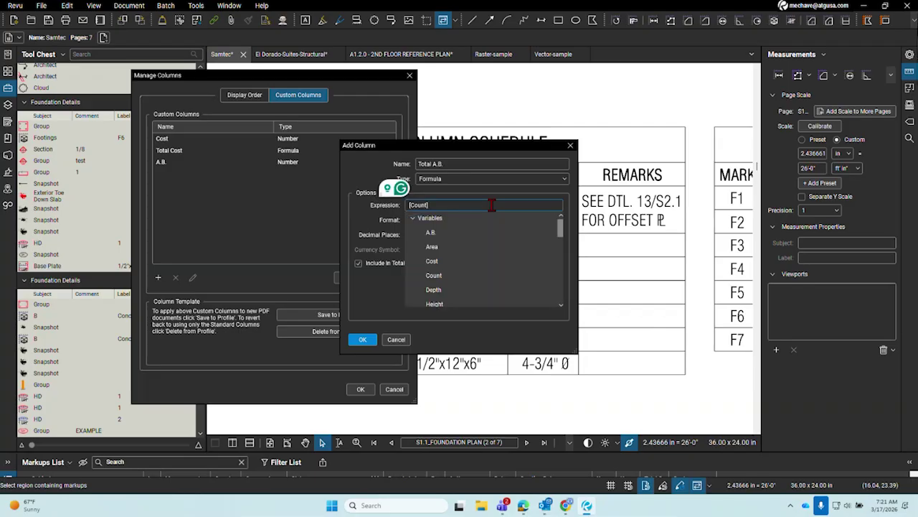
{"action": "type", "text": "x"}
{"action": "key", "text": "BackSpace"}
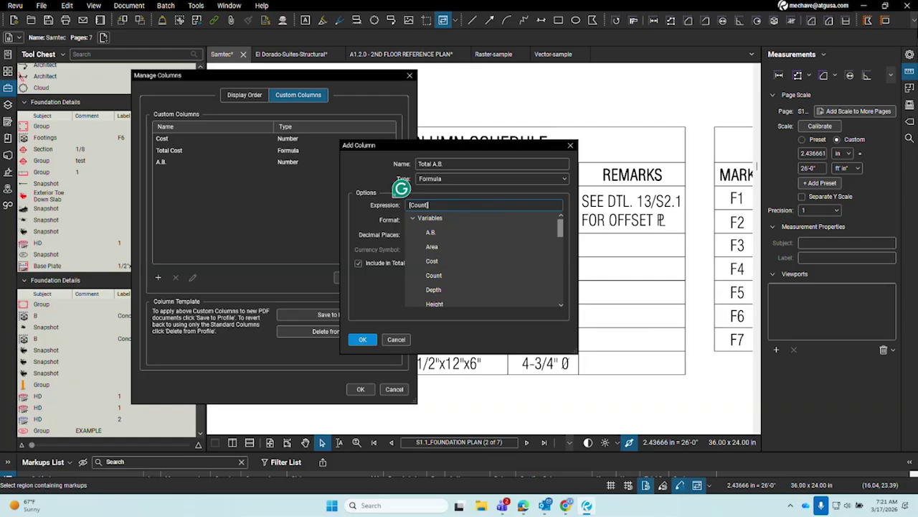
{"action": "type", "text": "*"}
{"action": "scroll", "coordinate": [459, 274], "scroll_direction": "down", "scroll_amount": 1}
{"action": "scroll", "coordinate": [471, 287], "scroll_direction": "down", "scroll_amount": 2}
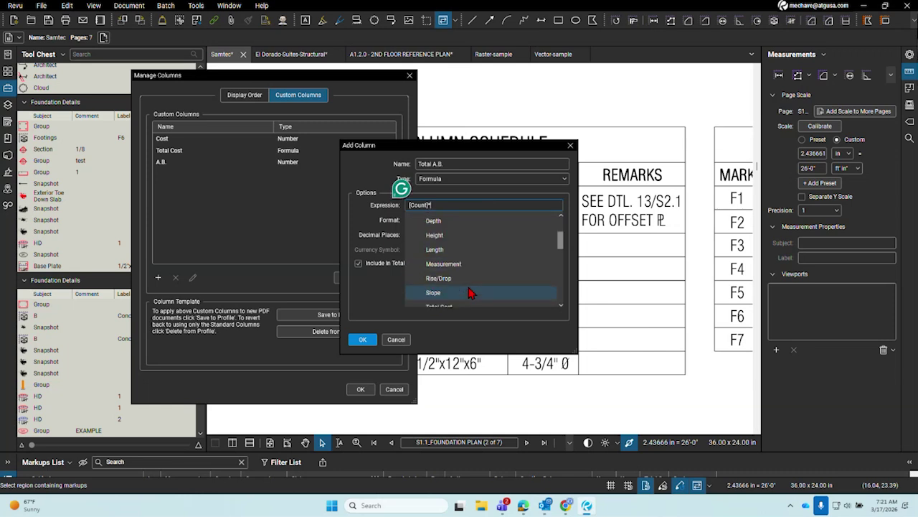
{"action": "scroll", "coordinate": [482, 279], "scroll_direction": "down", "scroll_amount": 1}
{"action": "scroll", "coordinate": [482, 278], "scroll_direction": "up", "scroll_amount": 4}
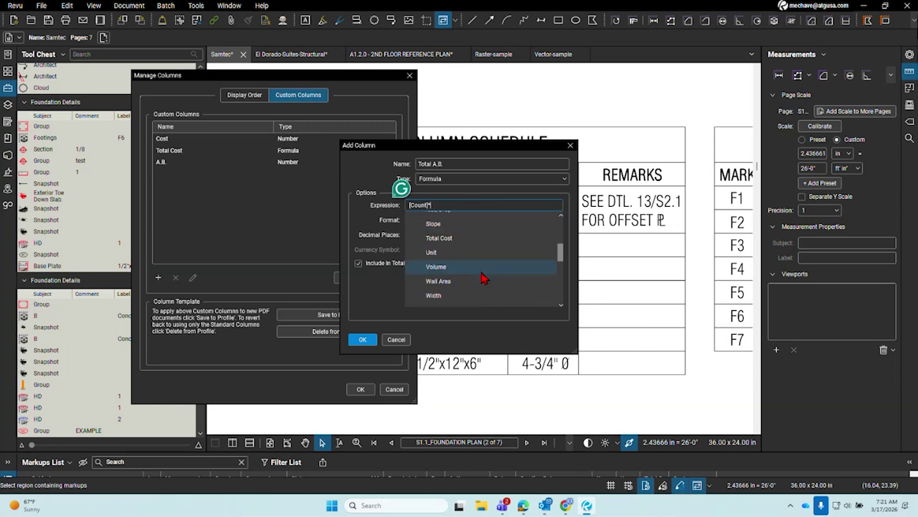
{"action": "left_click", "coordinate": [482, 242]}
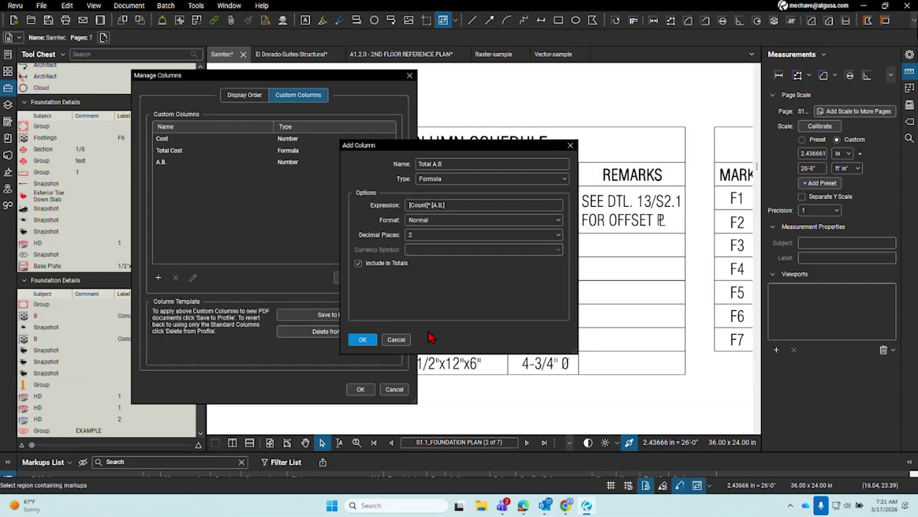
Set the Total A.B. column to 0 decimal places and add it to the custom columns.
{"action": "left_click", "coordinate": [436, 234]}
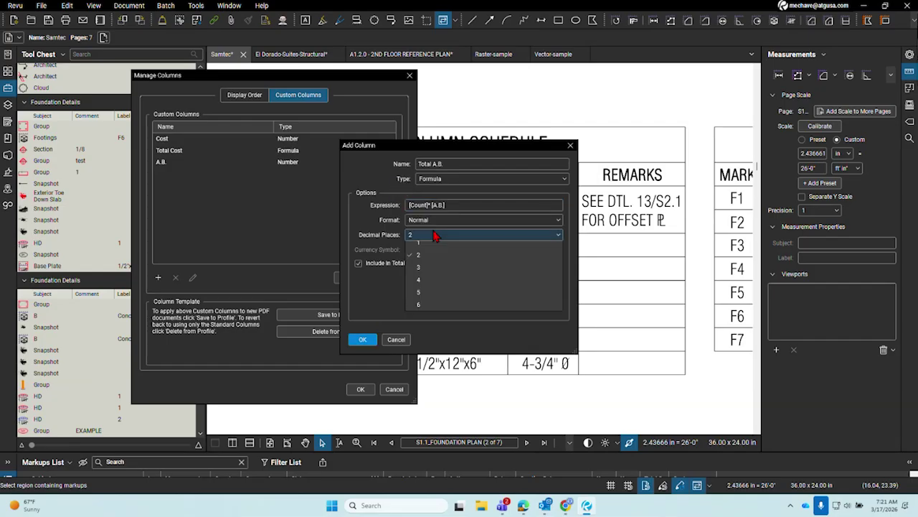
{"action": "left_click", "coordinate": [431, 245]}
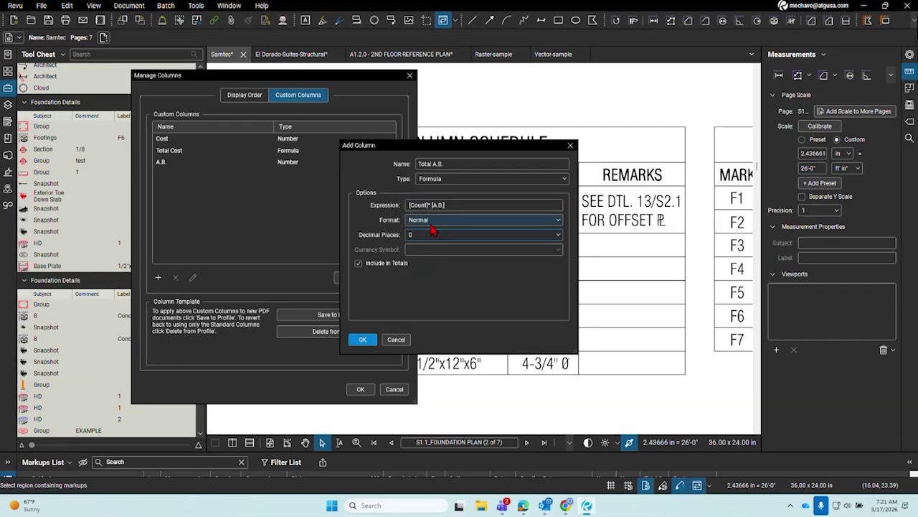
{"action": "left_click", "coordinate": [363, 340]}
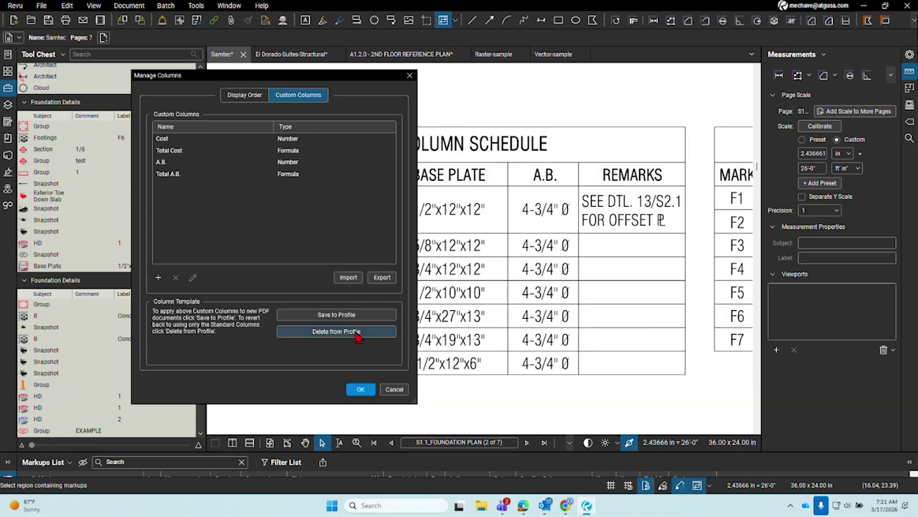
Save the custom columns, including A.B. and Total A.B., to the profile.
{"action": "left_click", "coordinate": [288, 162]}
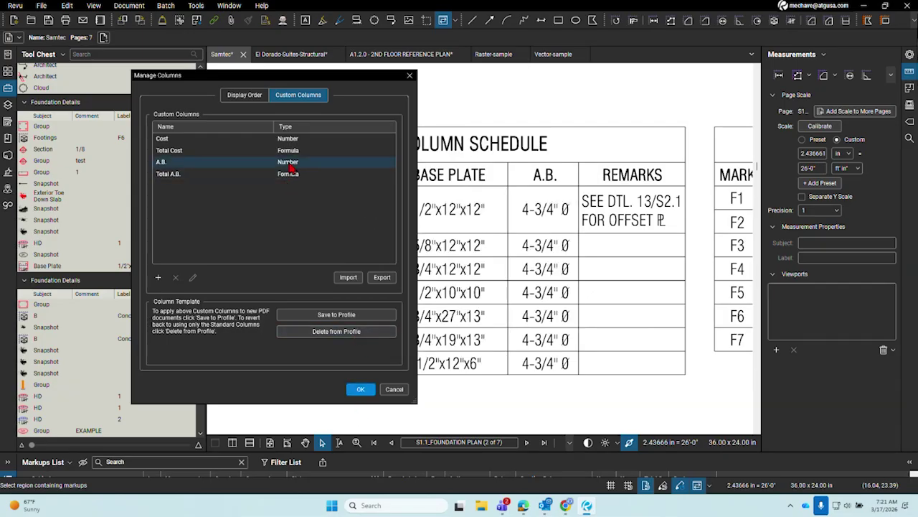
{"action": "left_click", "coordinate": [321, 314]}
{"action": "left_click", "coordinate": [495, 281]}
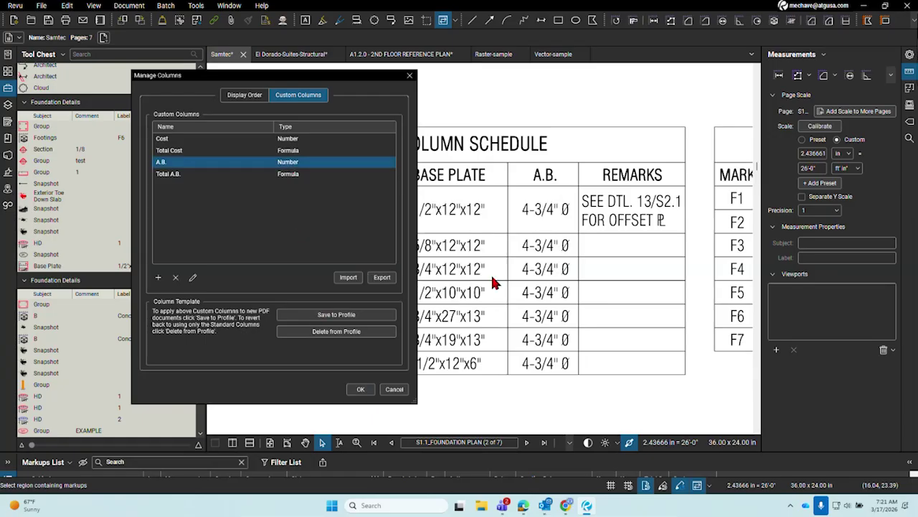
{"action": "left_click", "coordinate": [294, 177]}
{"action": "left_click", "coordinate": [321, 314]}
{"action": "left_click", "coordinate": [502, 285]}
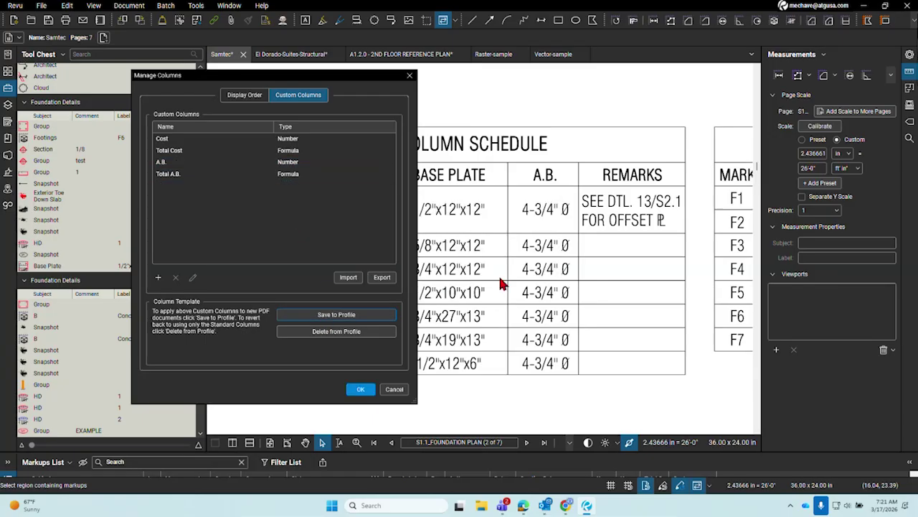
{"action": "left_click", "coordinate": [333, 318]}
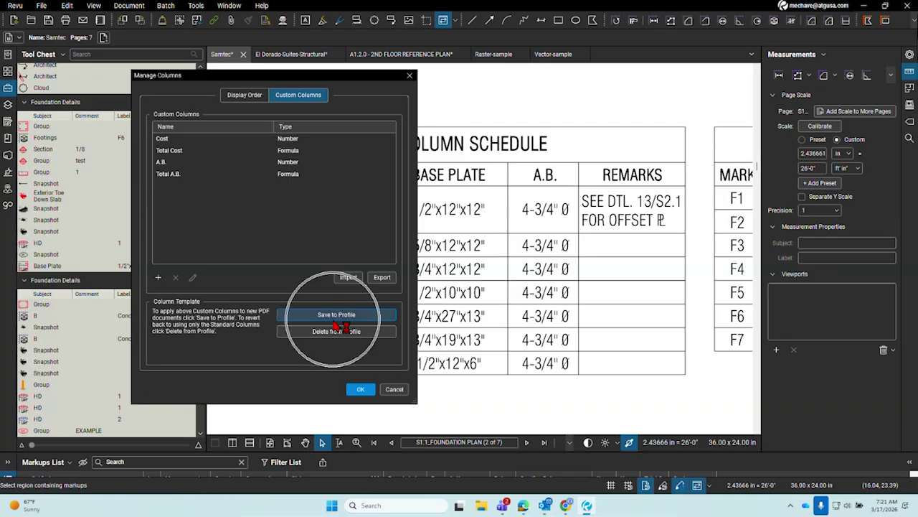
{"action": "left_click", "coordinate": [333, 324]}
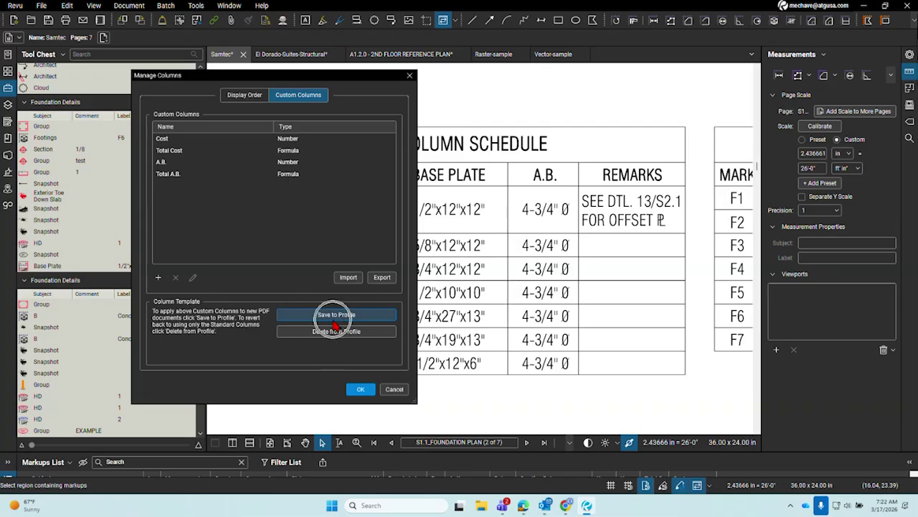
Accept the custom column setup, including A.B. and Total A.B., and close the column manager.
{"action": "left_click", "coordinate": [300, 162]}
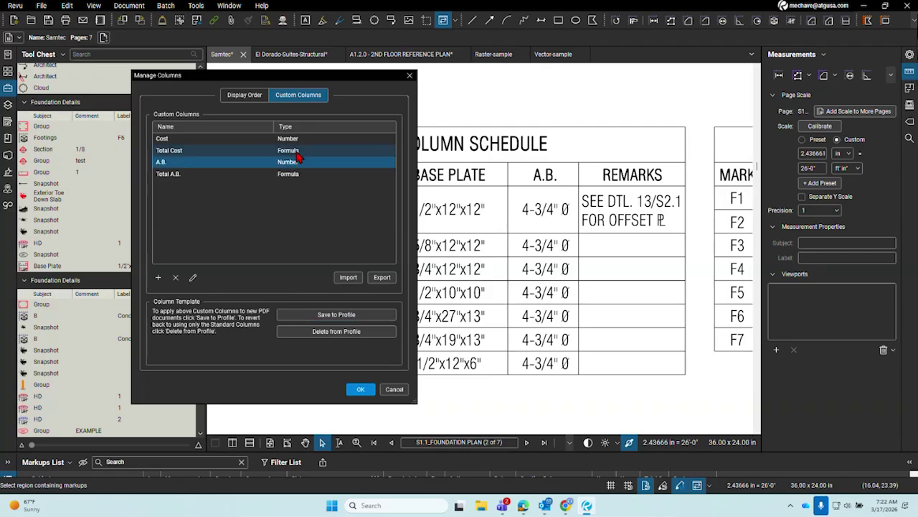
{"action": "left_click", "coordinate": [295, 128]}
{"action": "left_click", "coordinate": [358, 391]}
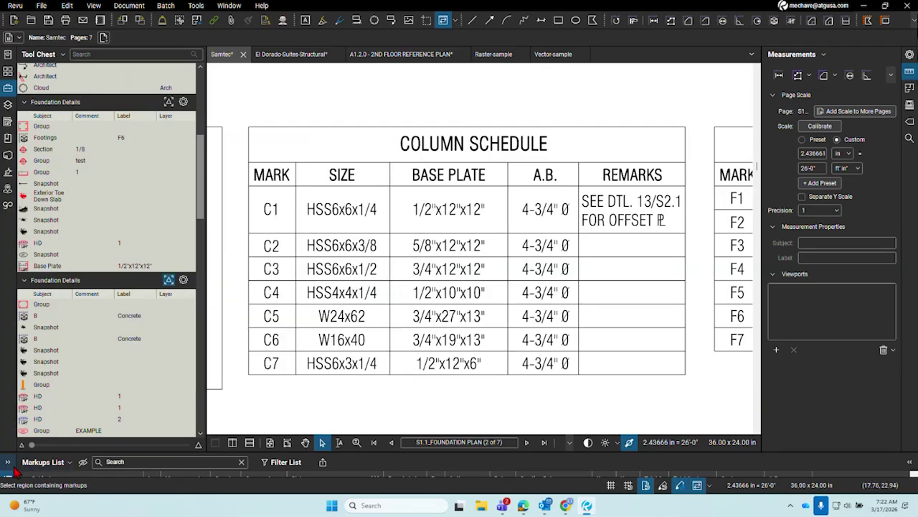
Set the custom A.B. value of the 1/2"x12"x12" Base Plate tool in Foundation Details to 4 and expand the Markups List.
{"action": "scroll", "coordinate": [396, 158], "scroll_direction": "down", "scroll_amount": 5}
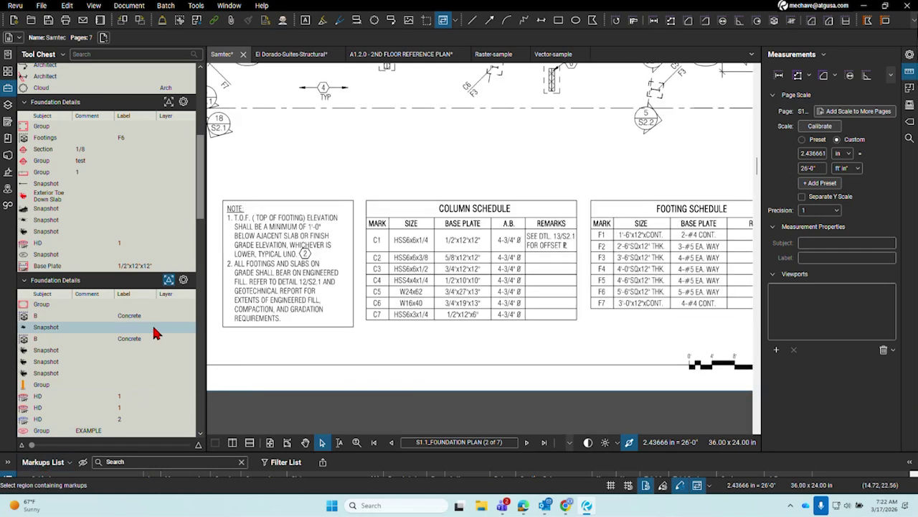
{"action": "left_click", "coordinate": [85, 267]}
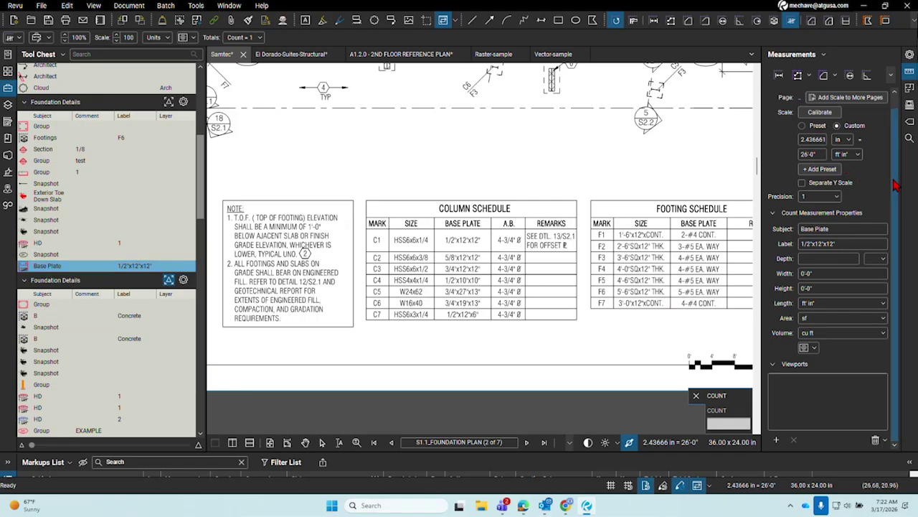
{"action": "left_click", "coordinate": [909, 56]}
{"action": "left_click_drag", "start_coordinate": [900, 173], "coordinate": [900, 203]}
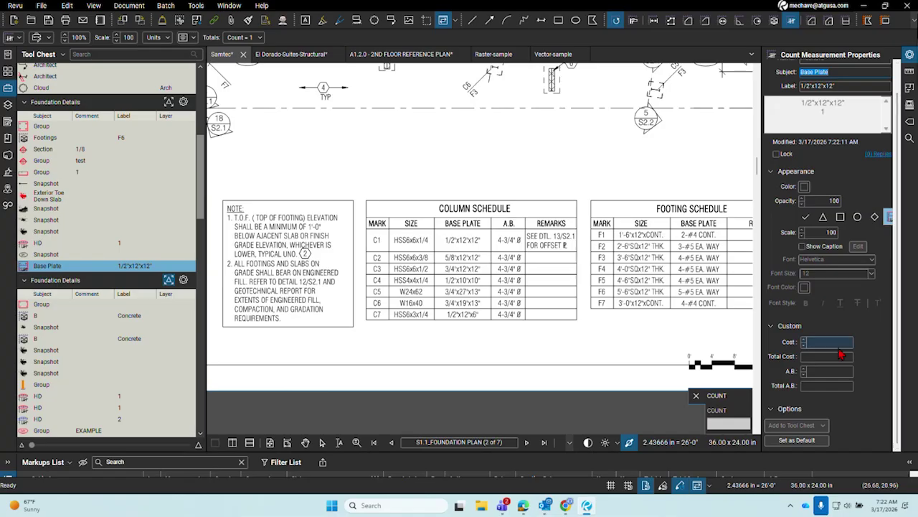
{"action": "left_click", "coordinate": [826, 370]}
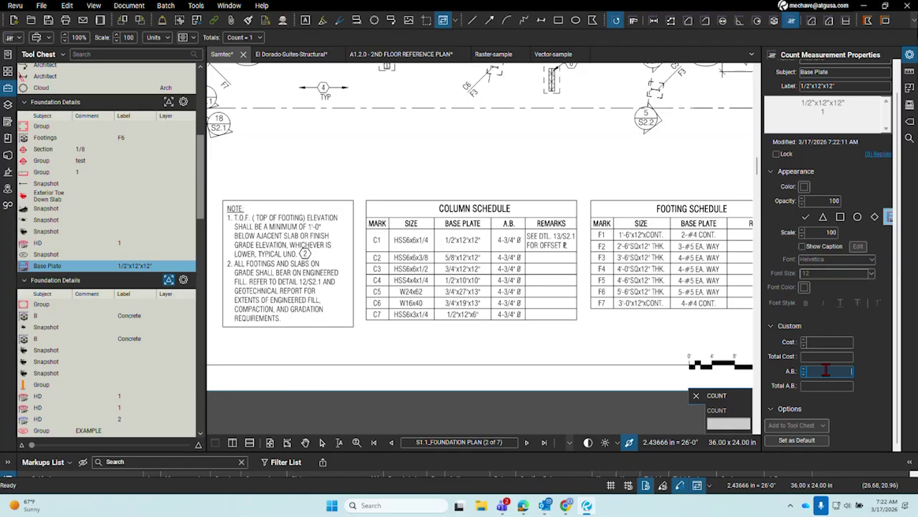
{"action": "type", "text": "4"}
{"action": "key", "text": "Return"}
{"action": "key", "text": "Escape"}
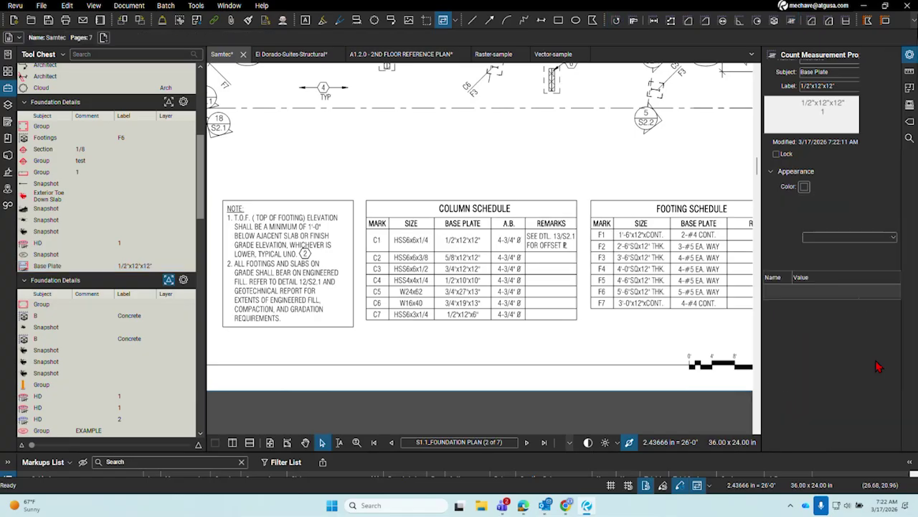
{"action": "left_click_drag", "start_coordinate": [400, 453], "coordinate": [401, 322]}
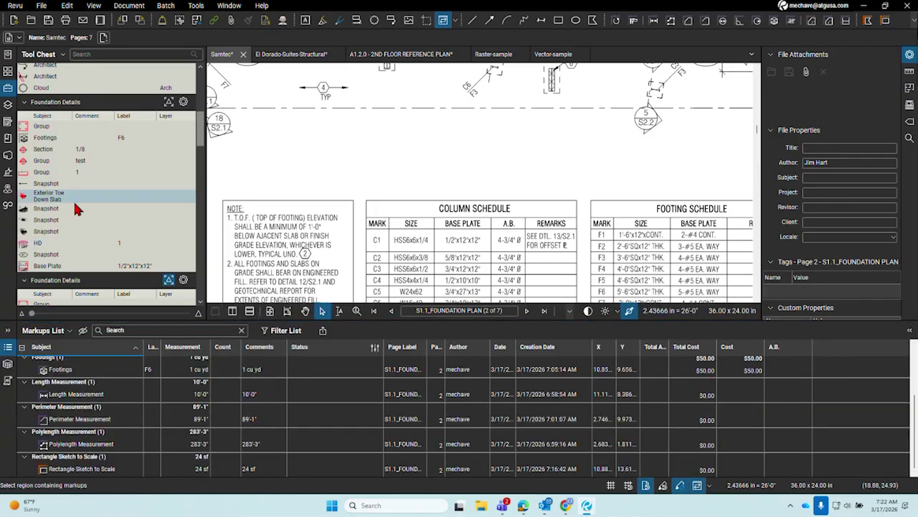
{"action": "left_click", "coordinate": [59, 266]}
{"action": "scroll", "coordinate": [409, 201], "scroll_direction": "down", "scroll_amount": 4}
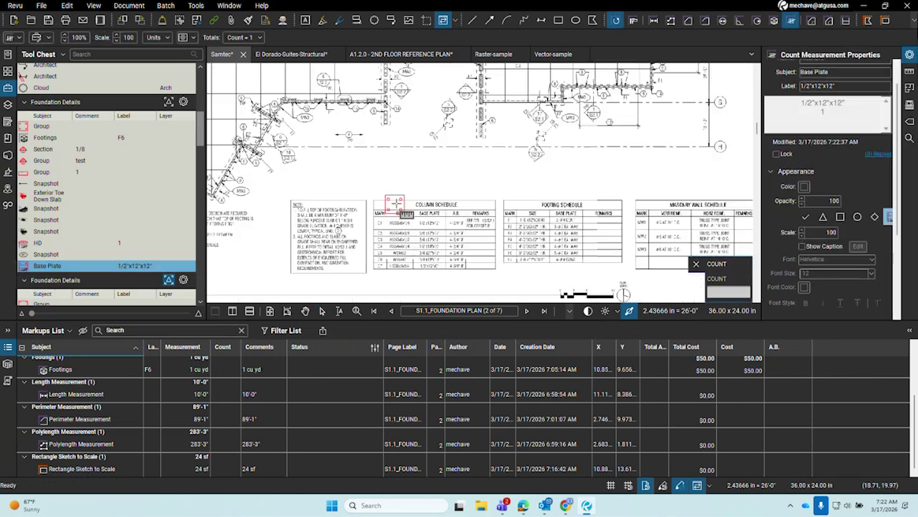
{"action": "scroll", "coordinate": [437, 137], "scroll_direction": "up", "scroll_amount": 3}
{"action": "scroll", "coordinate": [492, 147], "scroll_direction": "up", "scroll_amount": 2}
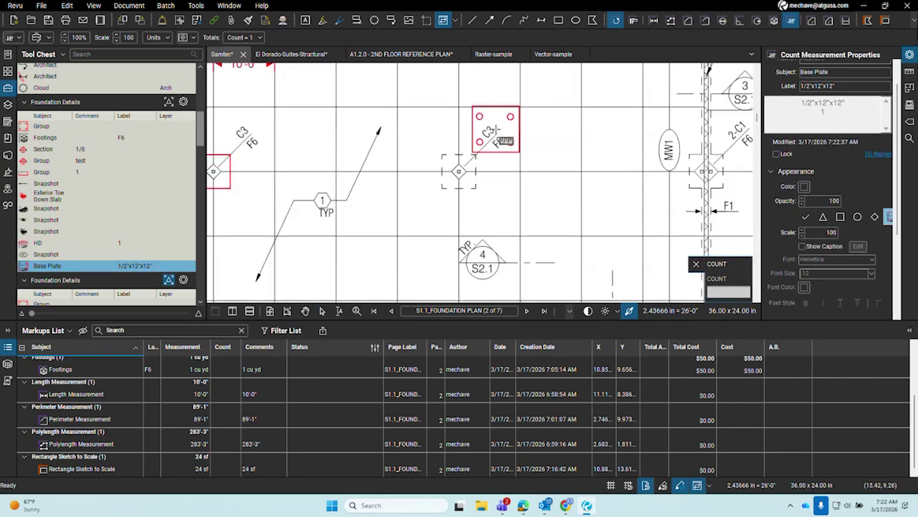
{"action": "scroll", "coordinate": [502, 154], "scroll_direction": "down", "scroll_amount": 4}
{"action": "scroll", "coordinate": [495, 126], "scroll_direction": "up", "scroll_amount": 3}
{"action": "scroll", "coordinate": [569, 248], "scroll_direction": "down", "scroll_amount": 3}
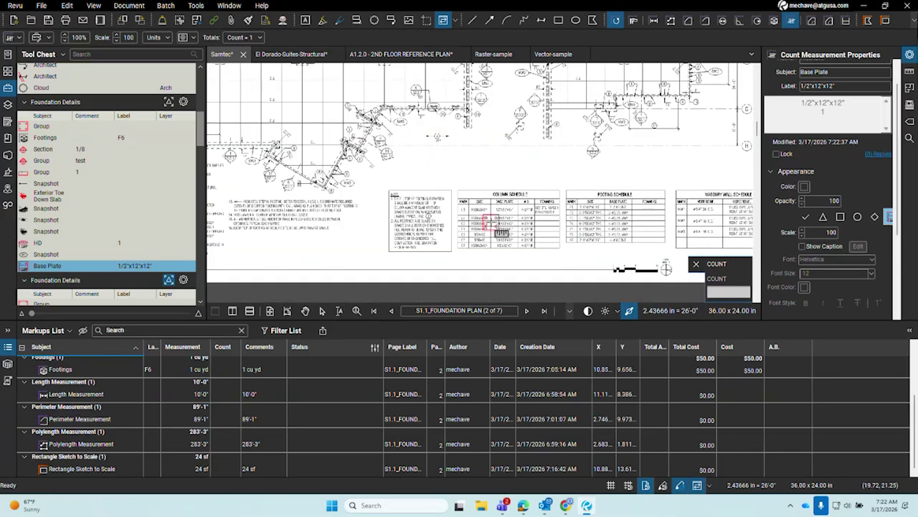
{"action": "scroll", "coordinate": [494, 221], "scroll_direction": "up", "scroll_amount": 5}
{"action": "key", "text": "Escape"}
Run a text search for c1 in the current document.
{"action": "left_click", "coordinate": [911, 139]}
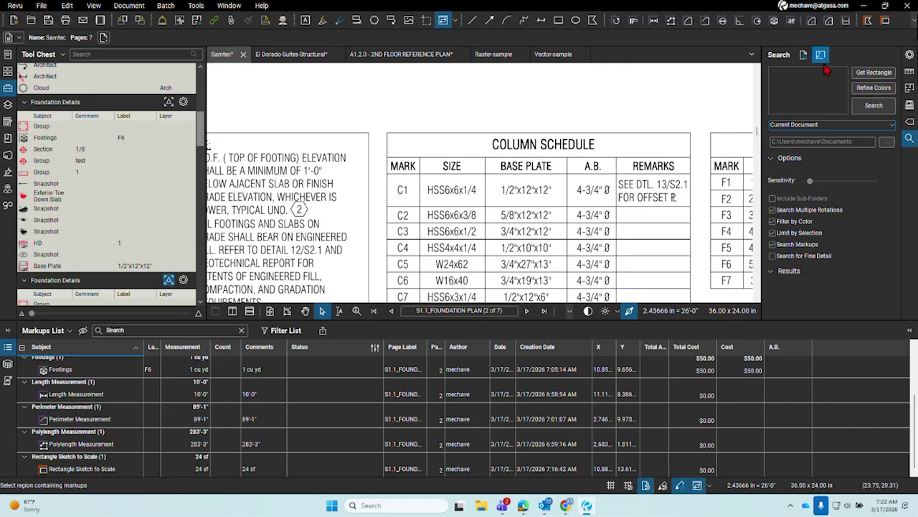
{"action": "left_click", "coordinate": [804, 54]}
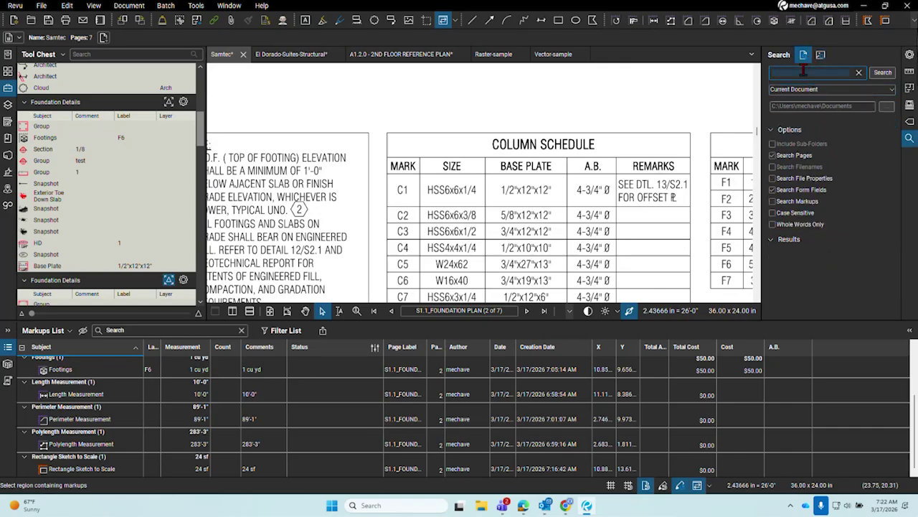
{"action": "type", "text": "c1"}
{"action": "key", "text": "Return"}
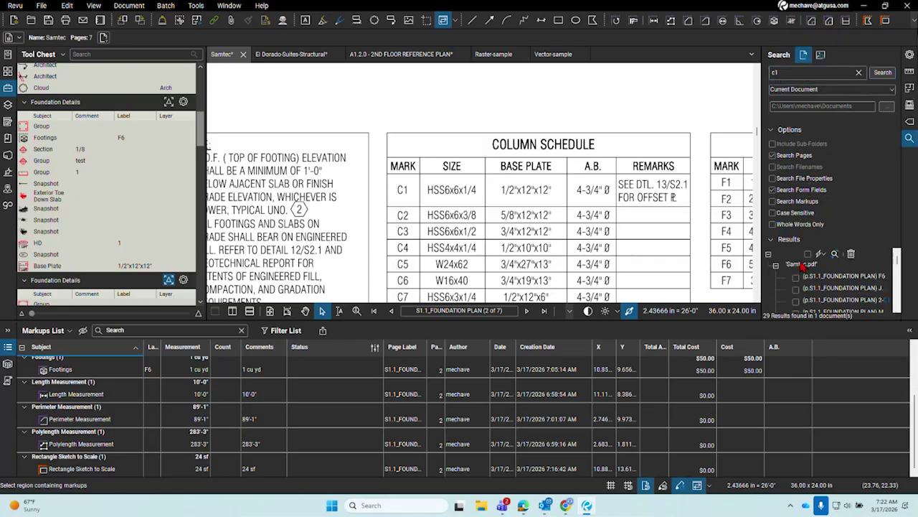
Check all c1 search results and apply the 1/2"x12"x12" Base Plate count from Foundation Details to them.
{"action": "left_click", "coordinate": [808, 254]}
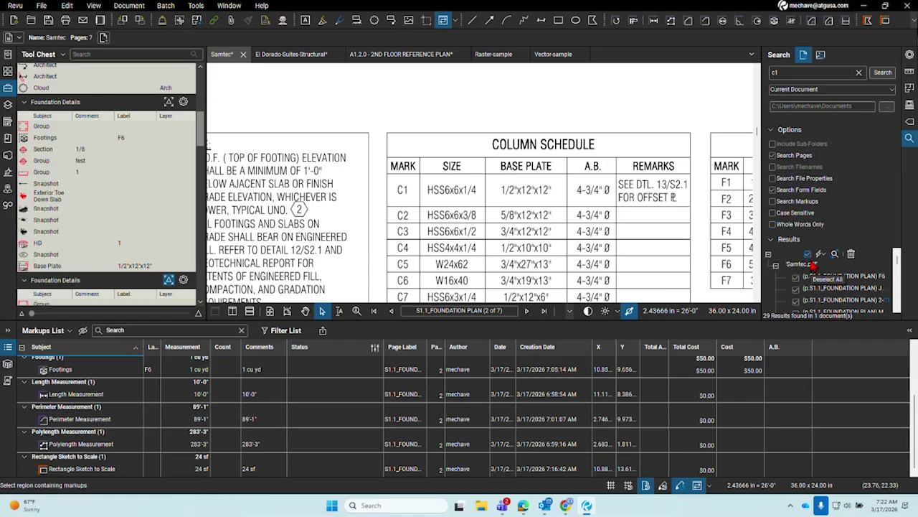
{"action": "left_click", "coordinate": [824, 256]}
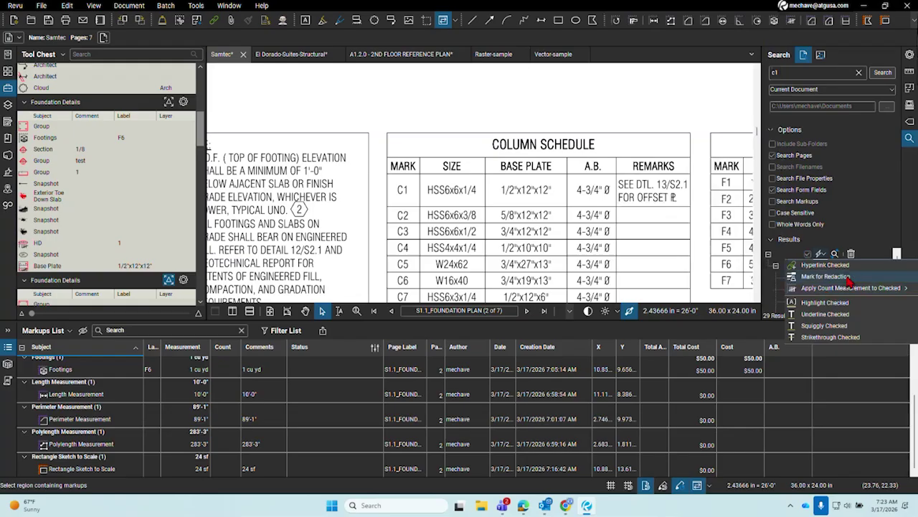
{"action": "mouse_move", "coordinate": [850, 287]}
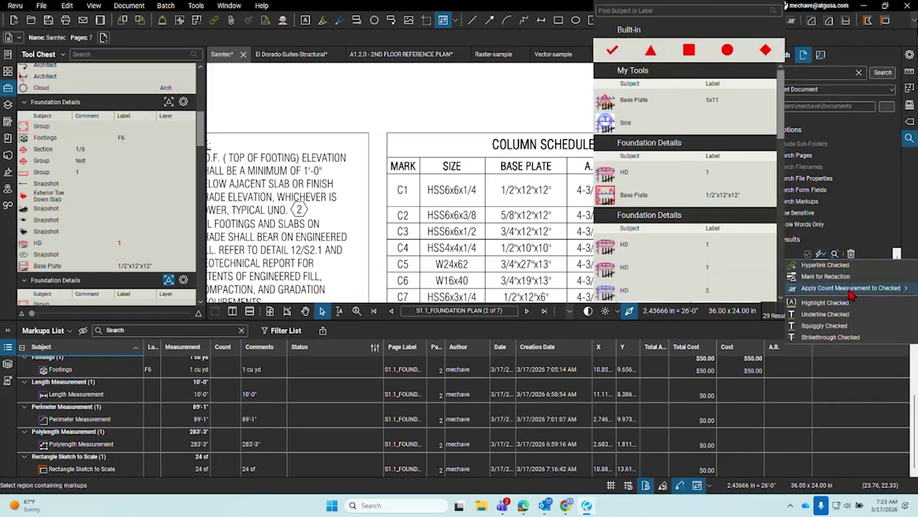
{"action": "left_click", "coordinate": [675, 199]}
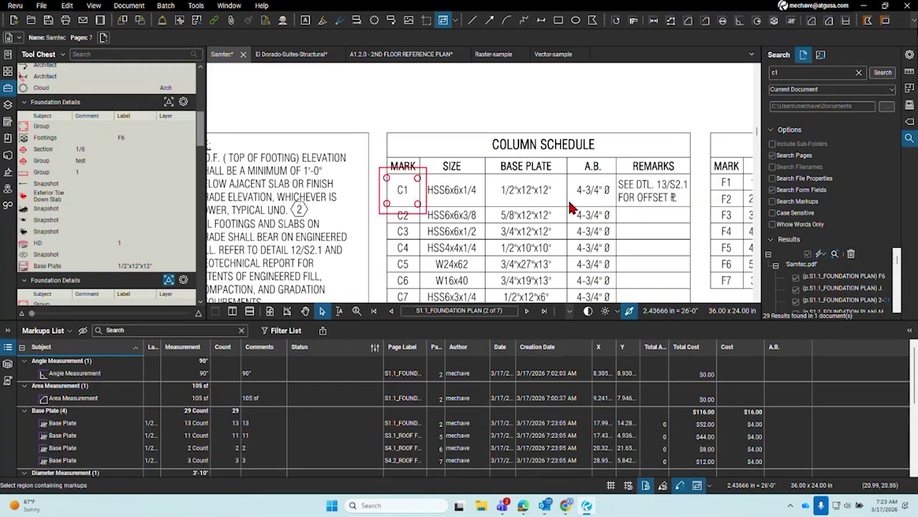
Delete the base plate count over the C1 mark in the Column Schedule from its count group.
{"action": "left_click", "coordinate": [406, 203]}
{"action": "right_click", "coordinate": [404, 203]}
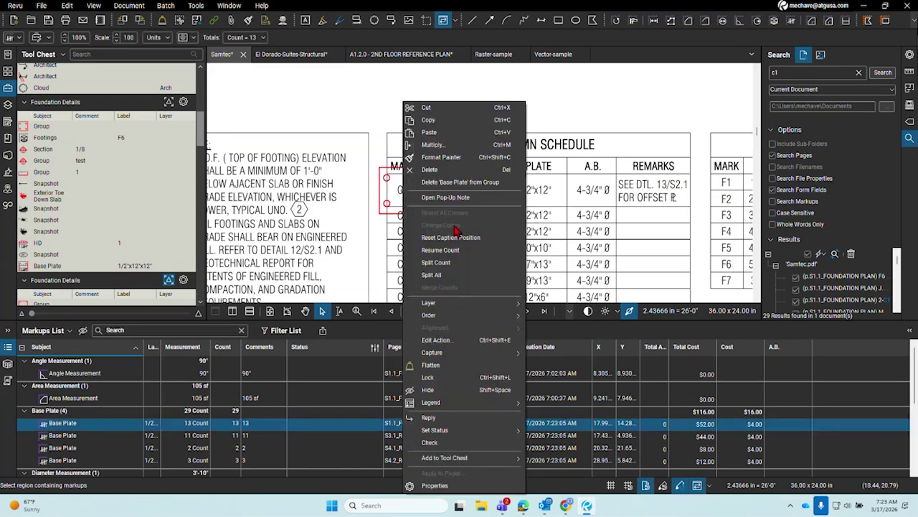
{"action": "left_click", "coordinate": [475, 183]}
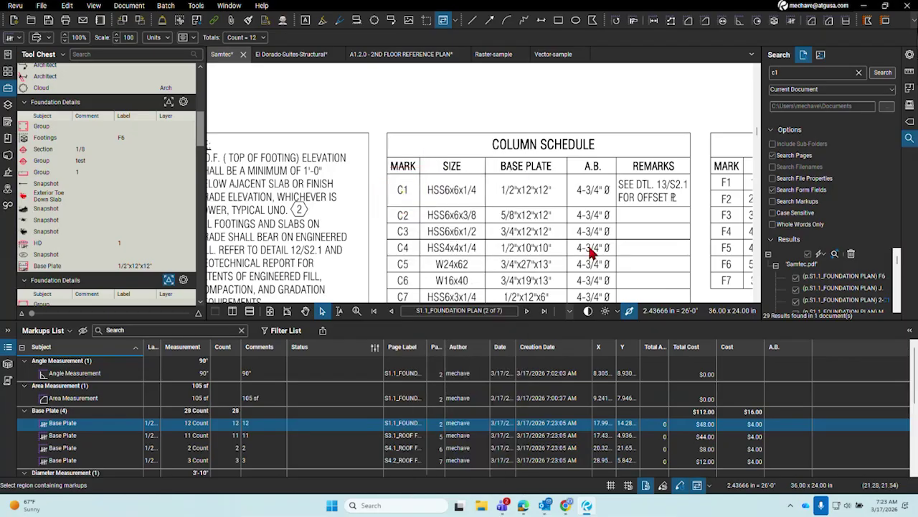
Move the base plate count from the C1/F3 label at the building's lower-right wall corner onto its column.
{"action": "scroll", "coordinate": [592, 252], "scroll_direction": "down", "scroll_amount": 5}
{"action": "scroll", "coordinate": [574, 179], "scroll_direction": "up", "scroll_amount": 6}
{"action": "left_click_drag", "start_coordinate": [595, 209], "coordinate": [512, 195]}
{"action": "left_click_drag", "start_coordinate": [556, 267], "coordinate": [563, 146]}
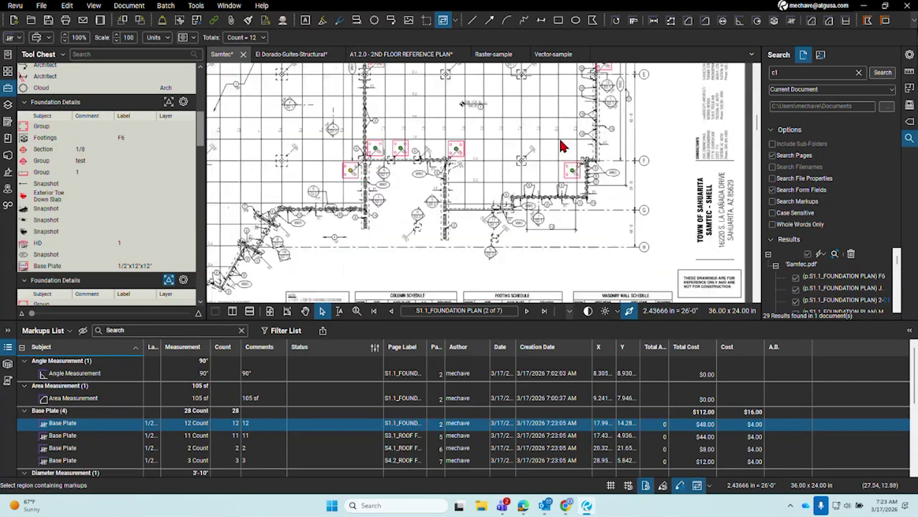
{"action": "scroll", "coordinate": [562, 146], "scroll_direction": "up", "scroll_amount": 5}
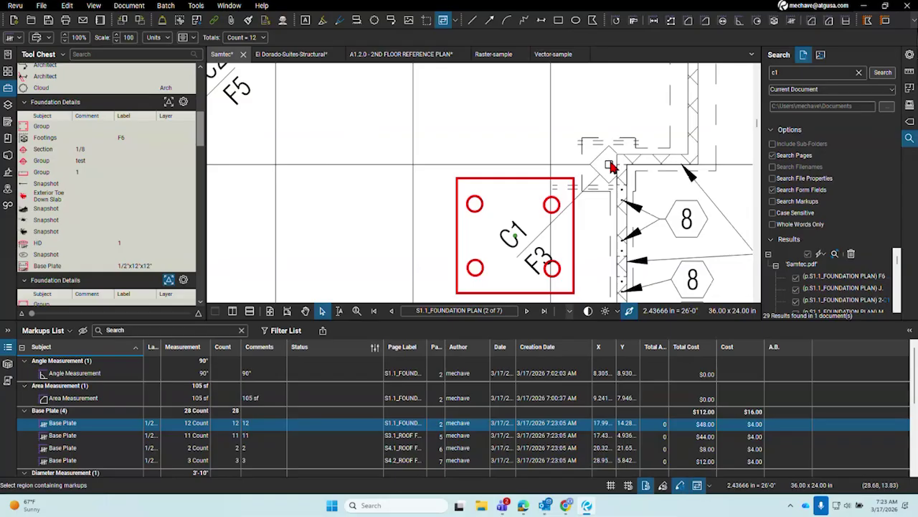
{"action": "left_click_drag", "start_coordinate": [515, 233], "coordinate": [606, 212]}
{"action": "scroll", "coordinate": [595, 200], "scroll_direction": "down", "scroll_amount": 5}
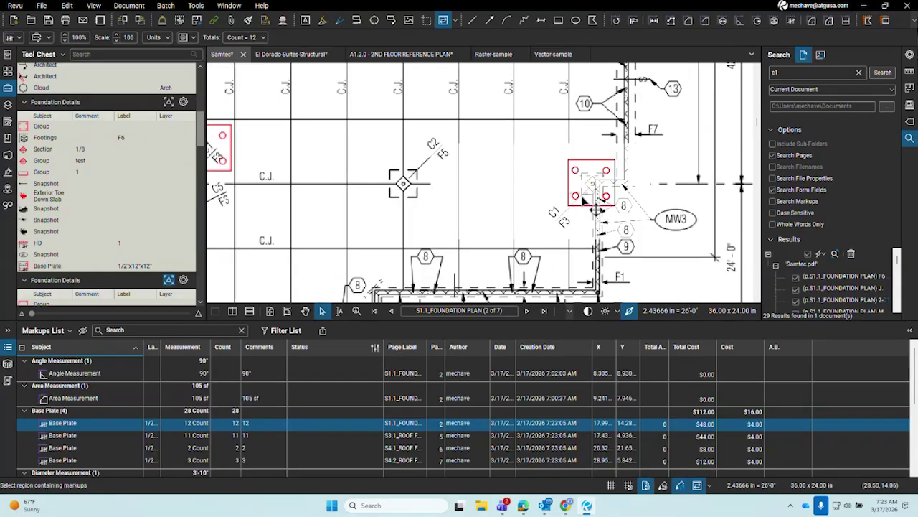
Inspect the base plate counts placed across the S1.1 foundation plan, including the actions available for the C1/F4 count.
{"action": "left_click_drag", "start_coordinate": [588, 129], "coordinate": [700, 127]}
{"action": "left_click_drag", "start_coordinate": [586, 163], "coordinate": [686, 140]}
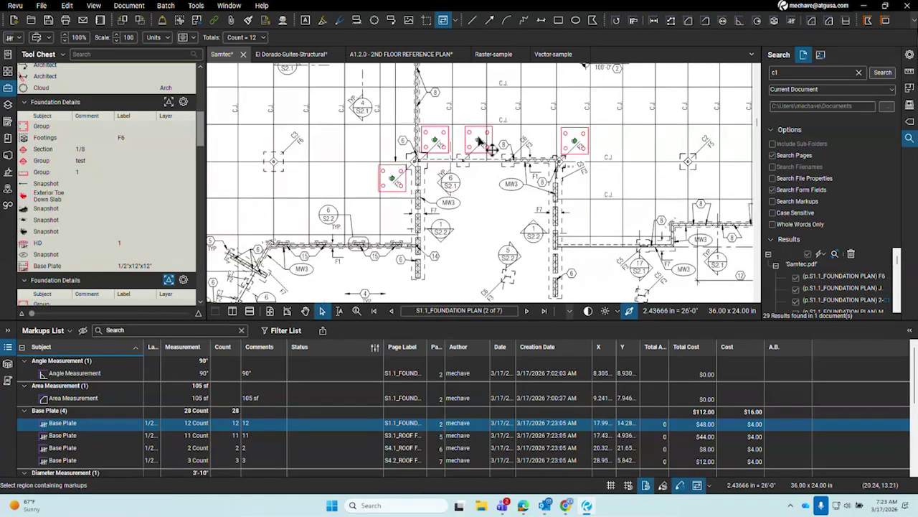
{"action": "scroll", "coordinate": [528, 170], "scroll_direction": "down", "scroll_amount": 3}
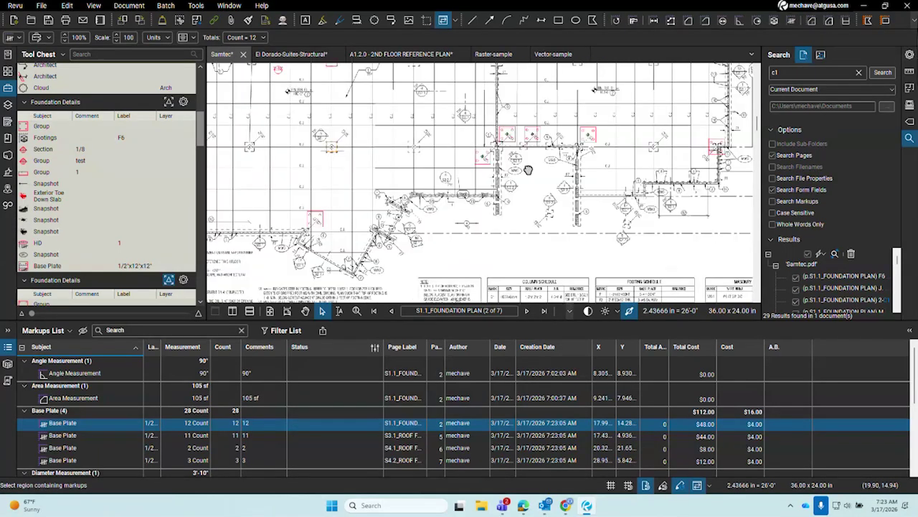
{"action": "scroll", "coordinate": [528, 170], "scroll_direction": "down", "scroll_amount": 3}
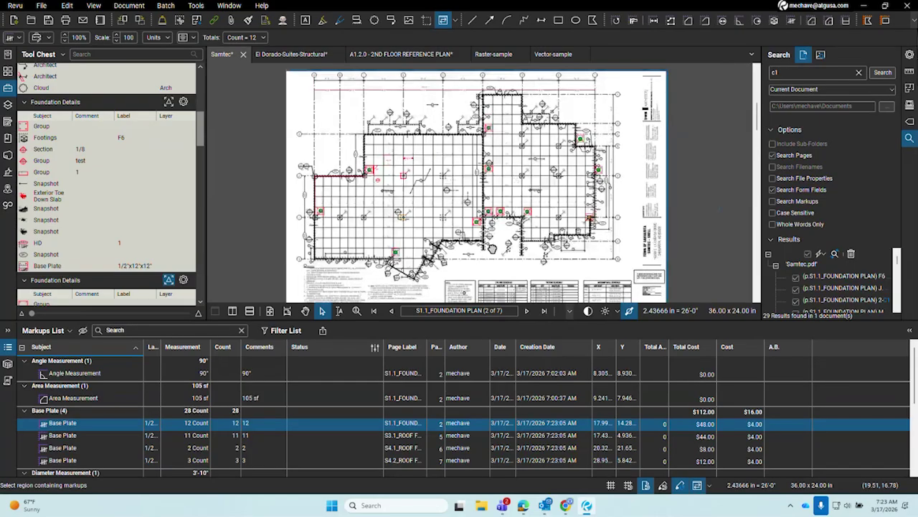
{"action": "left_click_drag", "start_coordinate": [492, 249], "coordinate": [503, 222]}
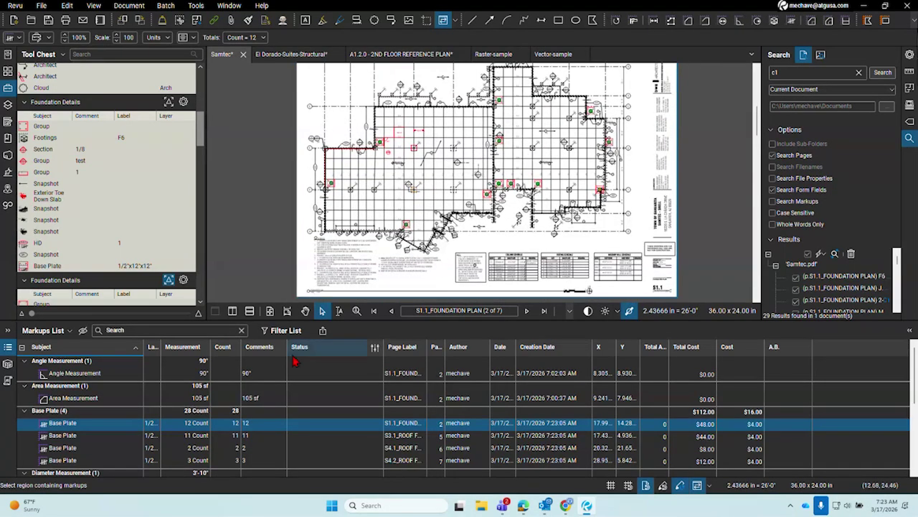
{"action": "left_click", "coordinate": [8, 347]}
{"action": "scroll", "coordinate": [506, 179], "scroll_direction": "up", "scroll_amount": 6}
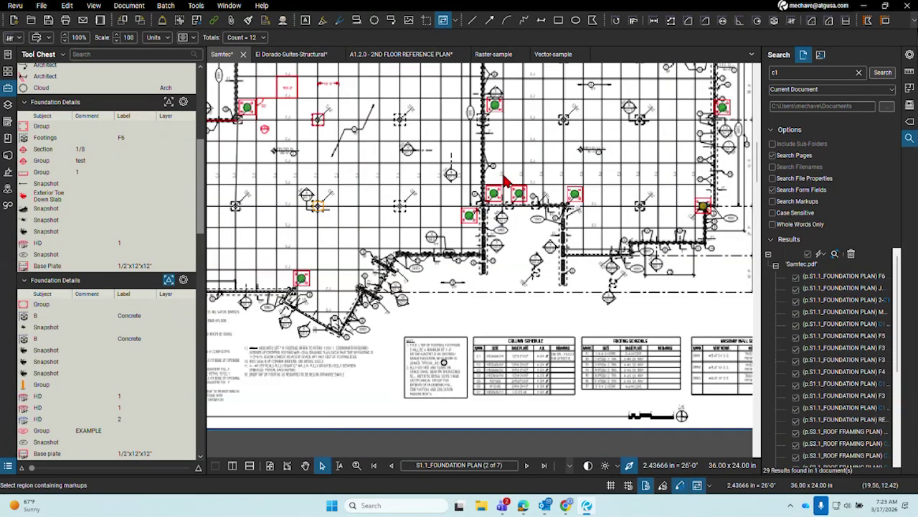
{"action": "left_click_drag", "start_coordinate": [518, 229], "coordinate": [831, 255]}
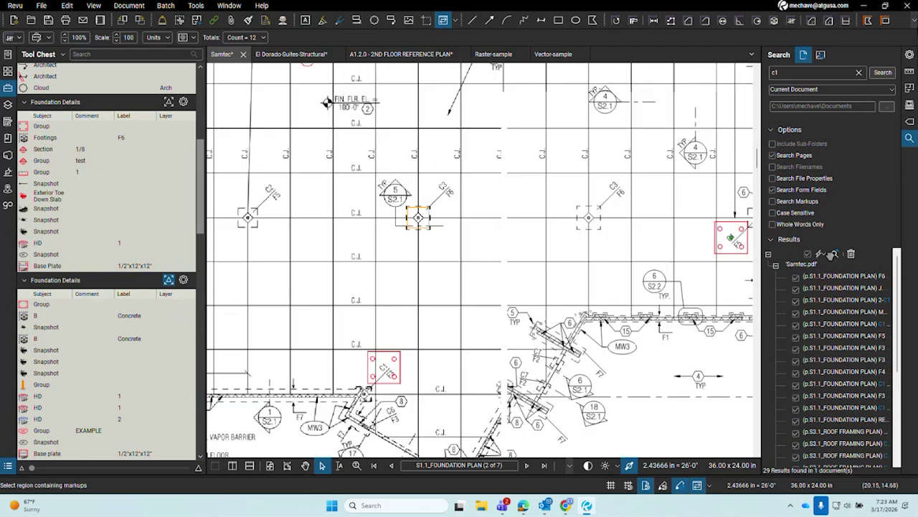
{"action": "left_click_drag", "start_coordinate": [831, 256], "coordinate": [851, 417]}
{"action": "scroll", "coordinate": [297, 182], "scroll_direction": "up", "scroll_amount": 4}
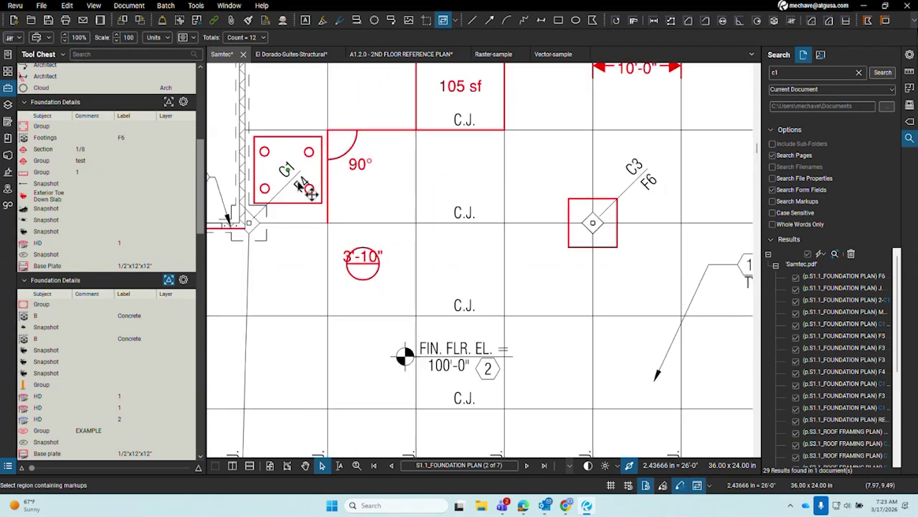
{"action": "right_click", "coordinate": [301, 187]}
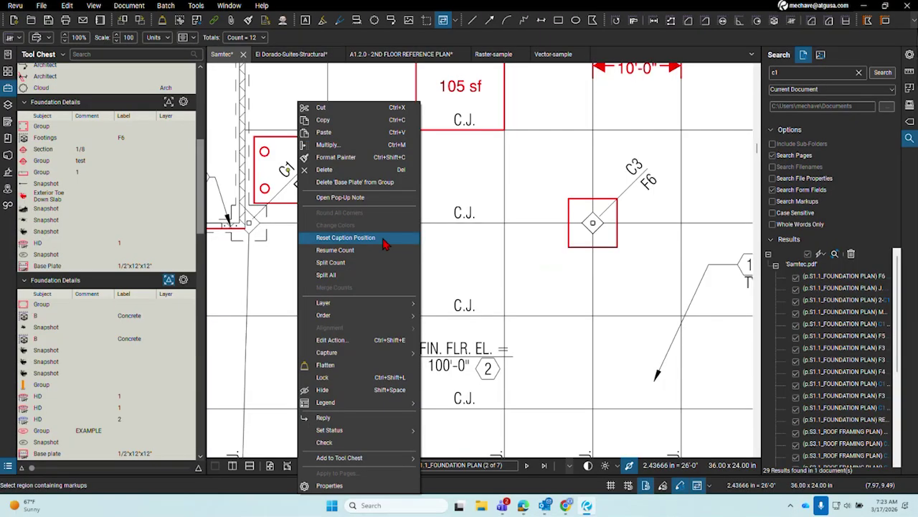
{"action": "scroll", "coordinate": [530, 69], "scroll_direction": "down", "scroll_amount": 1}
Show the Markups List, enlarge it over the drawing, and open its column management settings.
{"action": "left_click", "coordinate": [8, 465]}
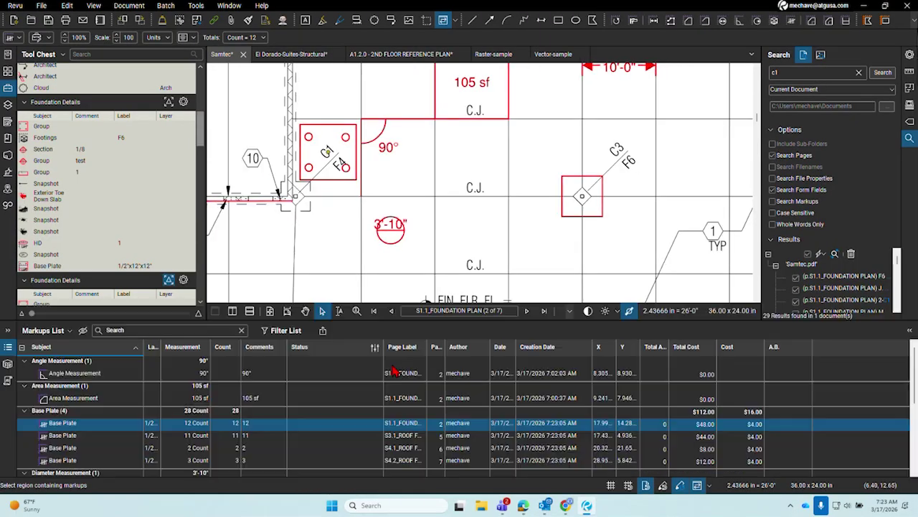
{"action": "left_click_drag", "start_coordinate": [396, 320], "coordinate": [395, 159]}
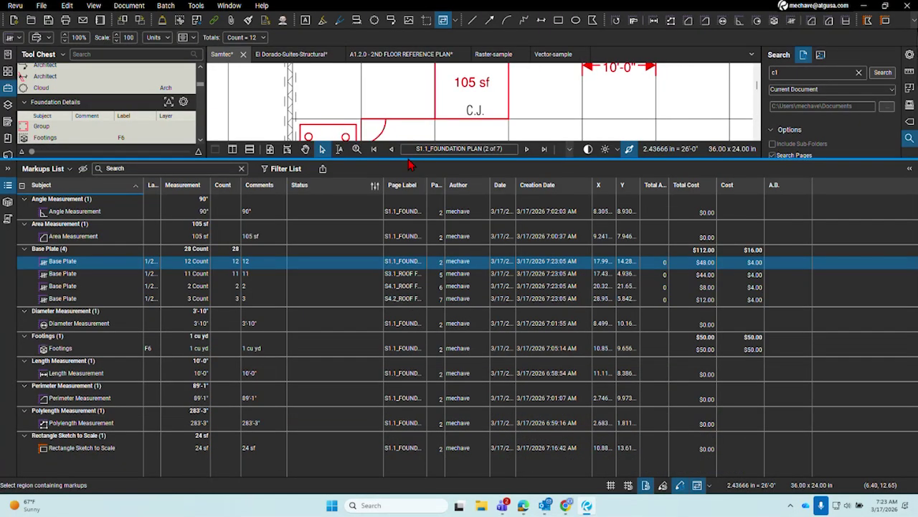
{"action": "left_click", "coordinate": [72, 174]}
{"action": "left_click", "coordinate": [82, 169]}
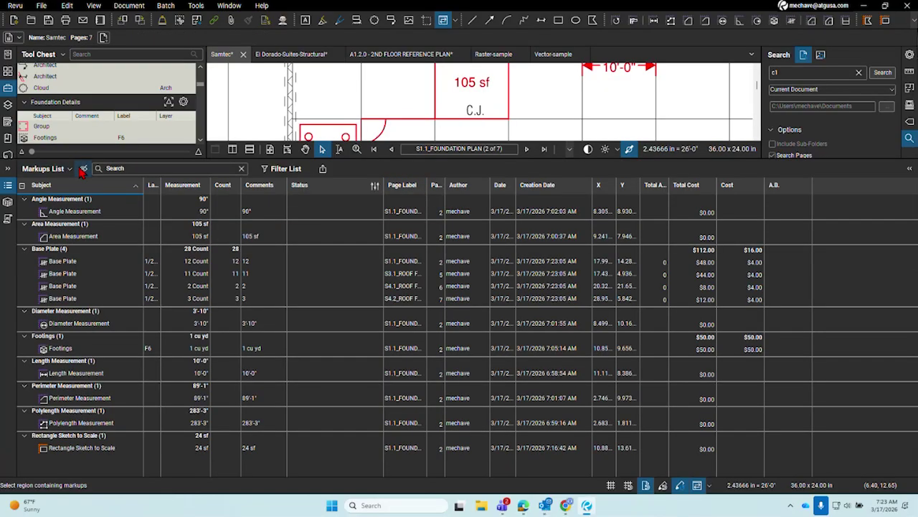
{"action": "left_click", "coordinate": [70, 168]}
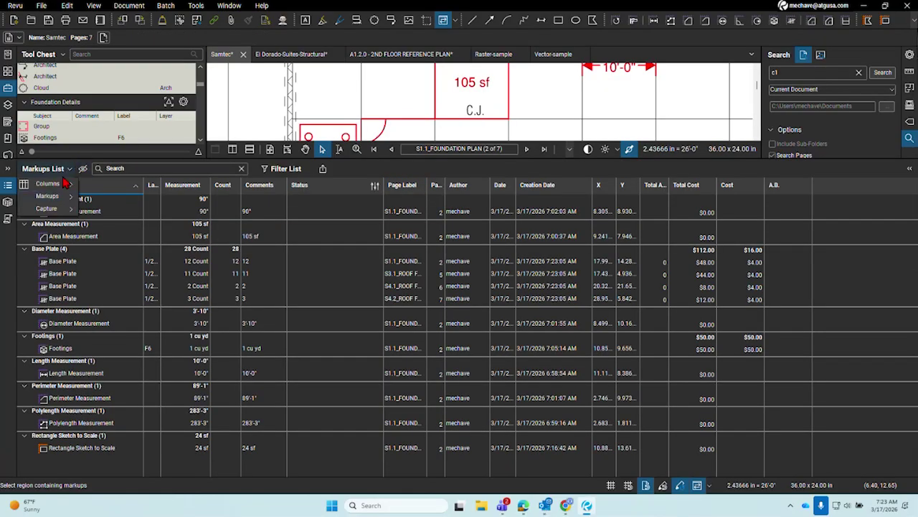
{"action": "mouse_move", "coordinate": [65, 184]}
{"action": "left_click", "coordinate": [100, 488]}
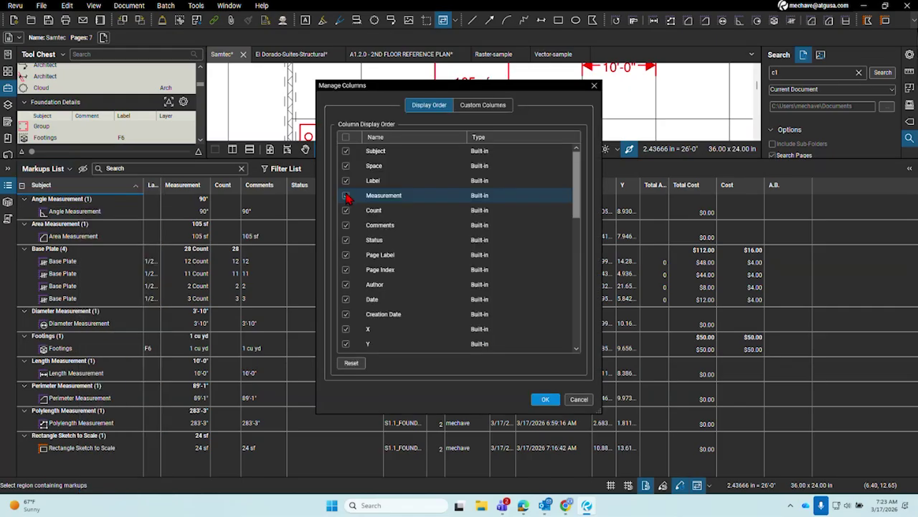
Turn off the display of all built-in columns, including Status, Page Label, Page Index, Author, Date, Creation Date, X and Y.
{"action": "left_click", "coordinate": [345, 241]}
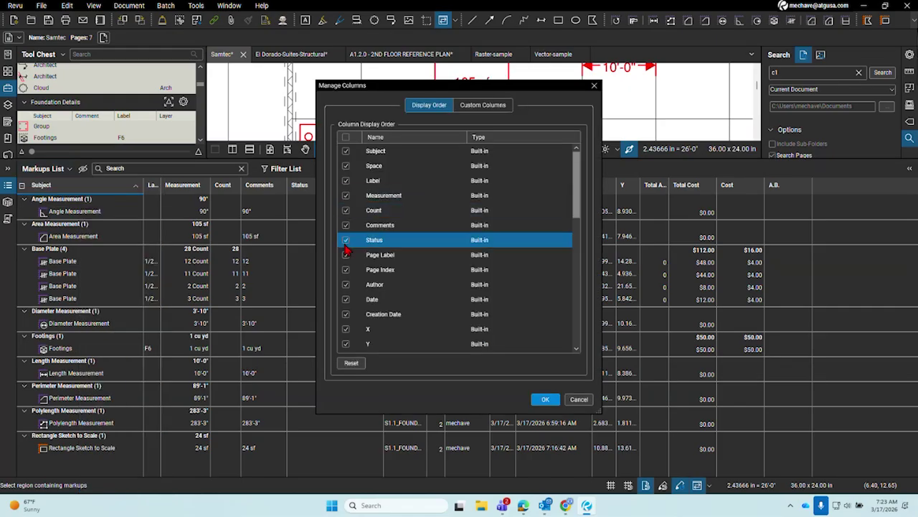
{"action": "left_click", "coordinate": [345, 255]}
{"action": "left_click", "coordinate": [346, 270]}
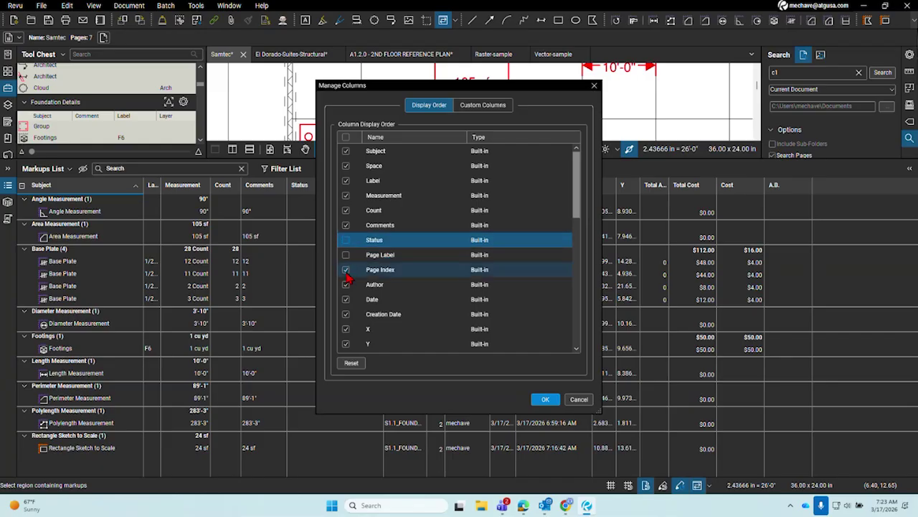
{"action": "left_click", "coordinate": [346, 299]}
{"action": "left_click", "coordinate": [346, 314]}
{"action": "left_click", "coordinate": [346, 328]}
{"action": "left_click", "coordinate": [346, 343]}
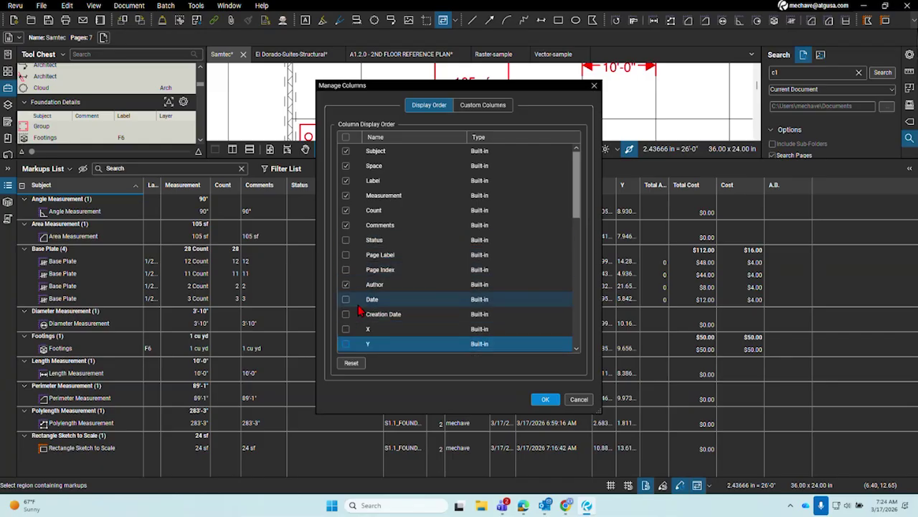
{"action": "left_click", "coordinate": [346, 285]}
{"action": "scroll", "coordinate": [393, 274], "scroll_direction": "down", "scroll_amount": 3}
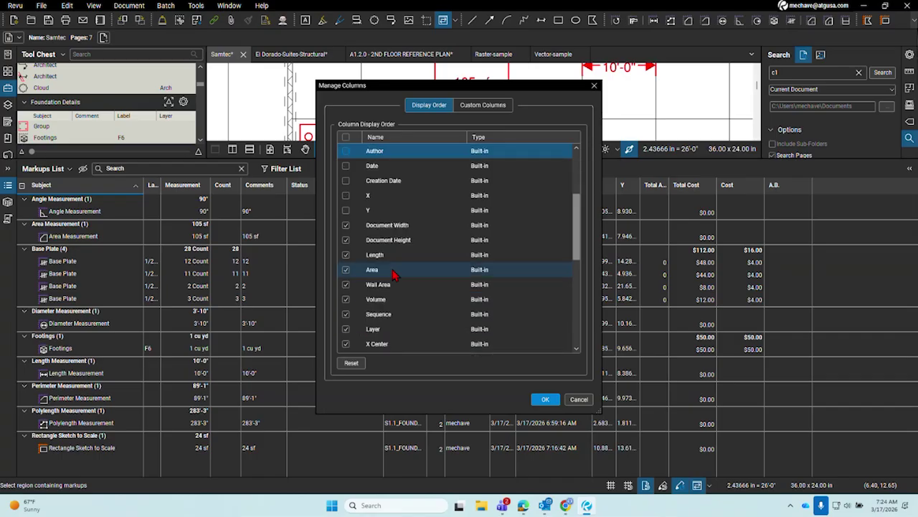
{"action": "scroll", "coordinate": [345, 157], "scroll_direction": "up", "scroll_amount": 3}
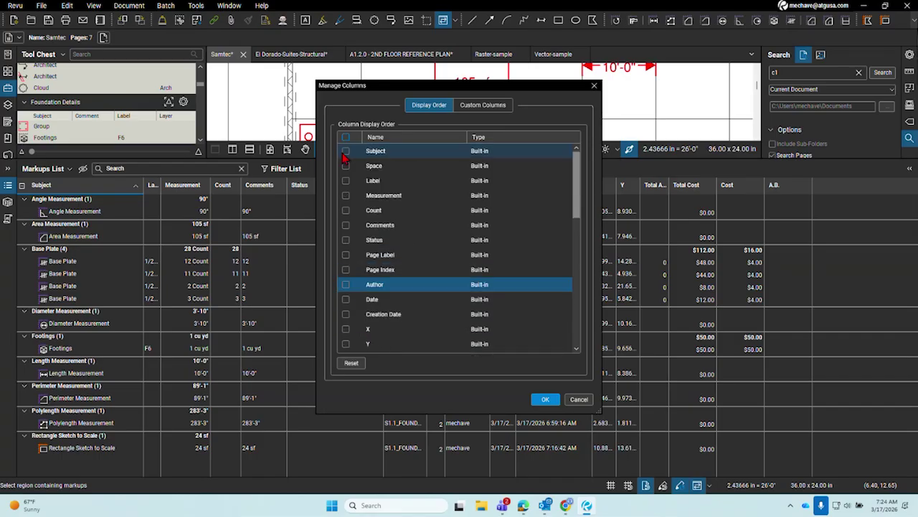
Show only the Subject, Measurement, Count, Total A.B., Total Cost, Cost and A.B. columns in the Markups List.
{"action": "left_click", "coordinate": [345, 152]}
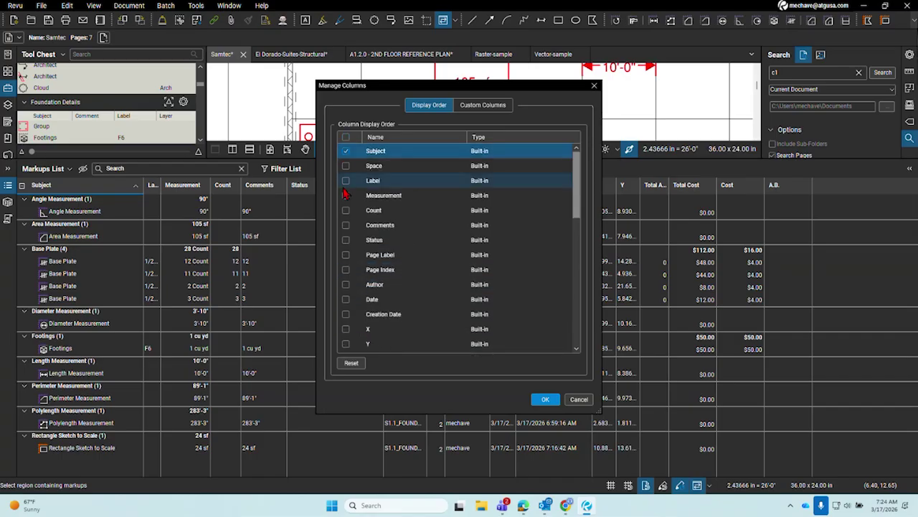
{"action": "left_click", "coordinate": [346, 196]}
{"action": "left_click", "coordinate": [346, 210]}
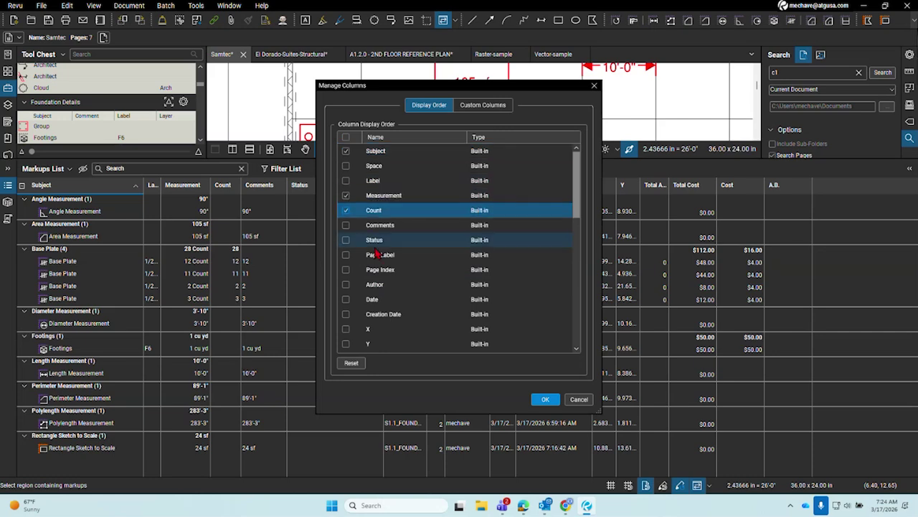
{"action": "scroll", "coordinate": [384, 246], "scroll_direction": "down", "scroll_amount": 5}
{"action": "scroll", "coordinate": [366, 244], "scroll_direction": "down", "scroll_amount": 3}
{"action": "scroll", "coordinate": [354, 215], "scroll_direction": "up", "scroll_amount": 1}
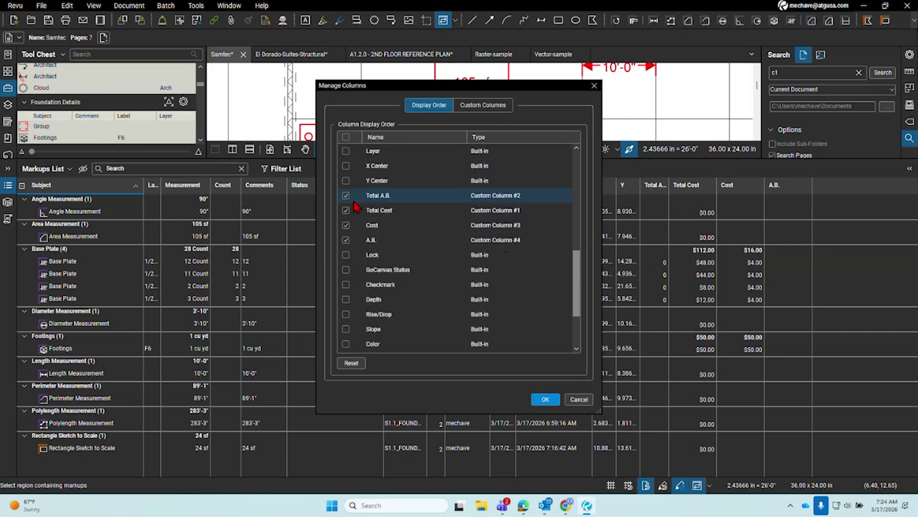
{"action": "scroll", "coordinate": [413, 255], "scroll_direction": "up", "scroll_amount": 7}
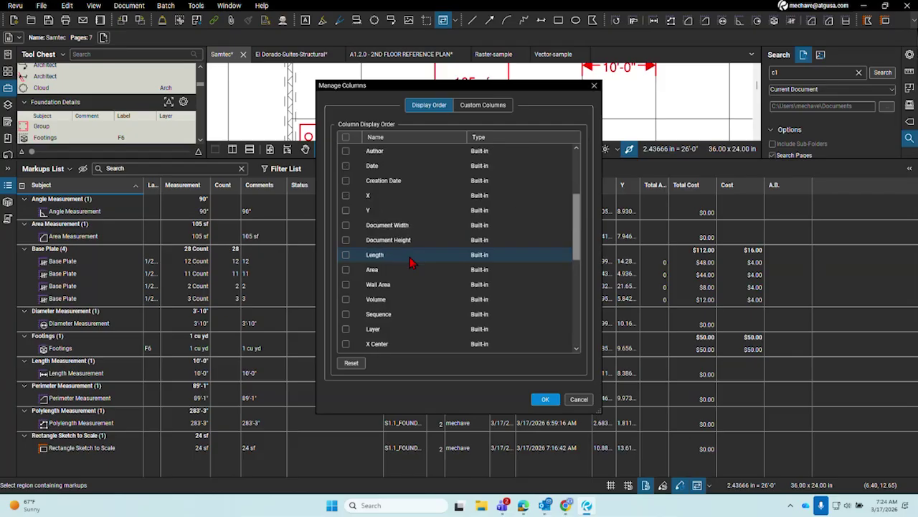
{"action": "left_click", "coordinate": [546, 401]}
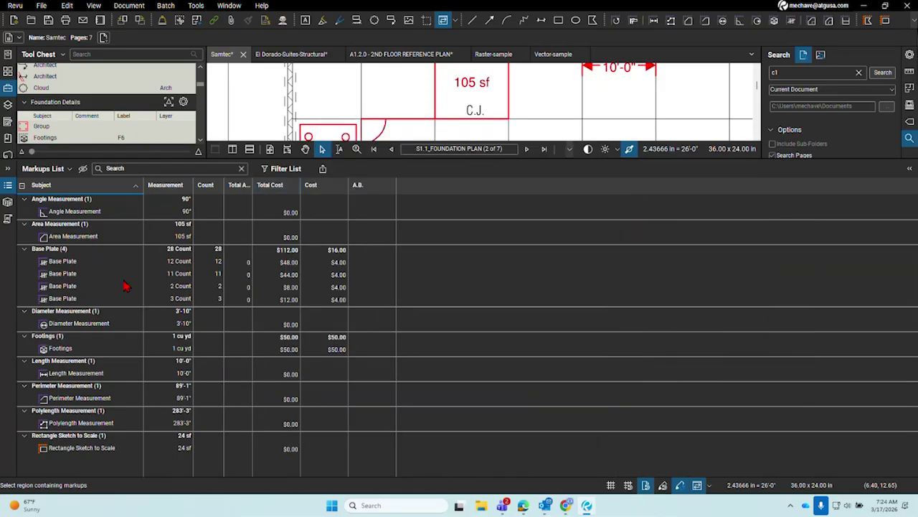
Review the count, unit cost and total cost of the foundation plan's Base Plate entry in the Markups List.
{"action": "left_click", "coordinate": [65, 267]}
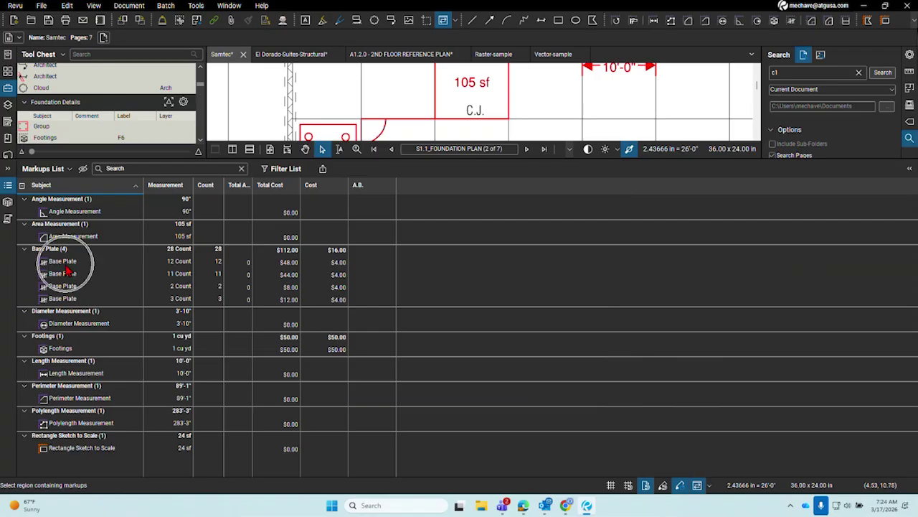
{"action": "left_click", "coordinate": [222, 267]}
{"action": "left_click", "coordinate": [222, 267]}
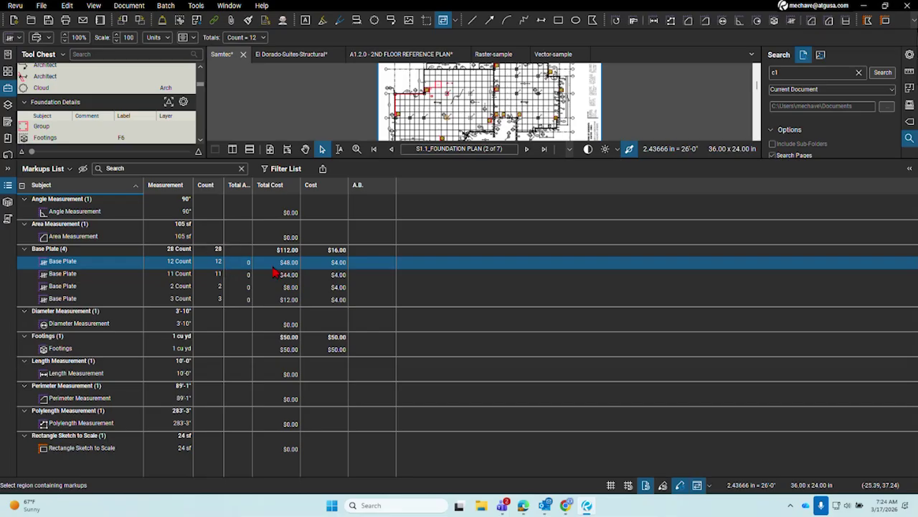
{"action": "left_click", "coordinate": [340, 262]}
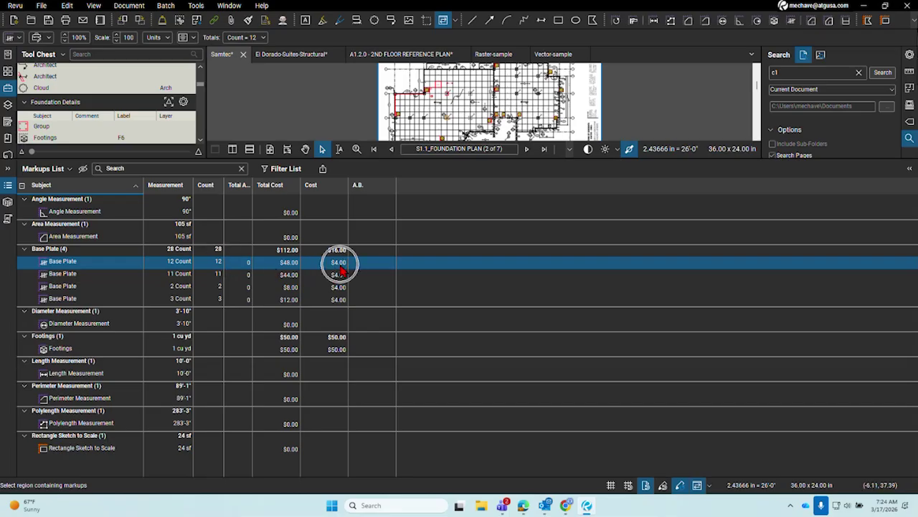
{"action": "left_click", "coordinate": [340, 264]}
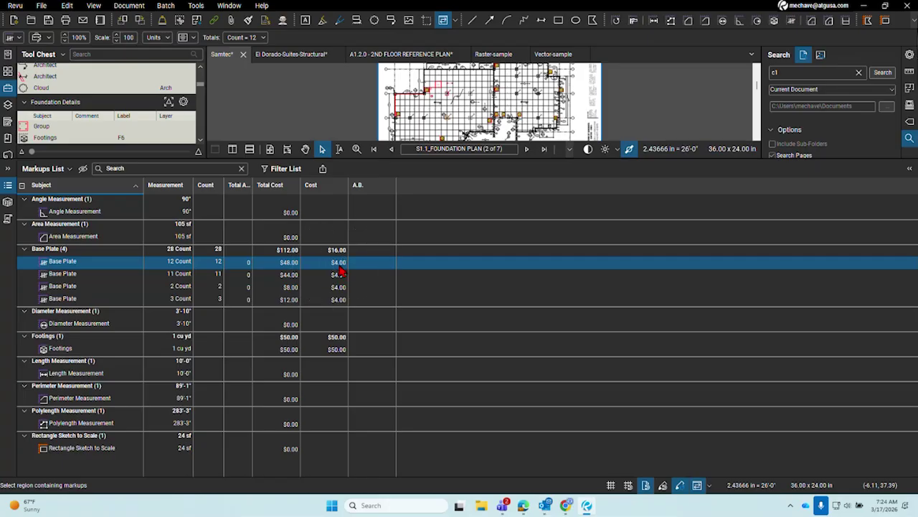
{"action": "left_click", "coordinate": [295, 259]}
{"action": "left_click", "coordinate": [180, 260]}
Set the A.B. value of the foundation plan's Base Plate entry to 4.
{"action": "double_click", "coordinate": [370, 264]}
{"action": "type", "text": "4"}
{"action": "key", "text": "Return"}
Change the A.B. value of the foundation plan's Base Plate entry to 3 and keep that entry selected.
{"action": "left_click", "coordinate": [391, 263]}
{"action": "key", "text": "BackSpace"}
{"action": "type", "text": "3"}
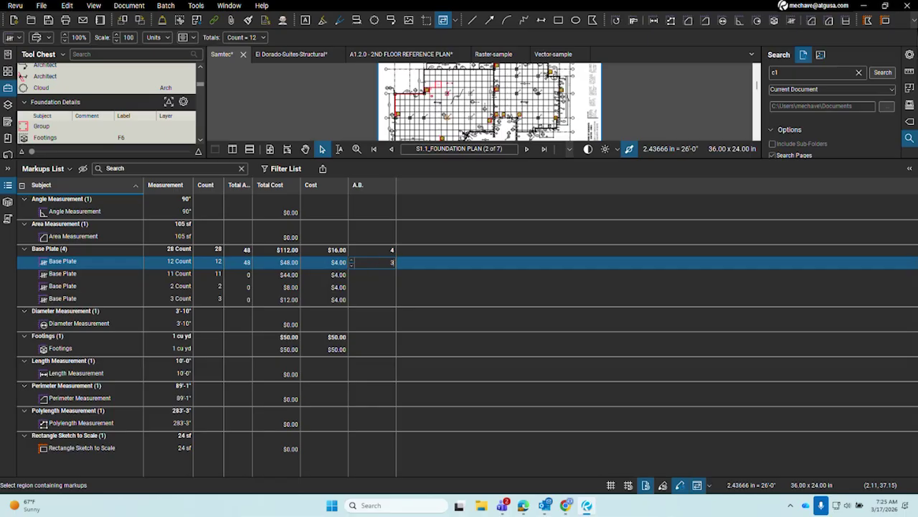
{"action": "left_click", "coordinate": [433, 291]}
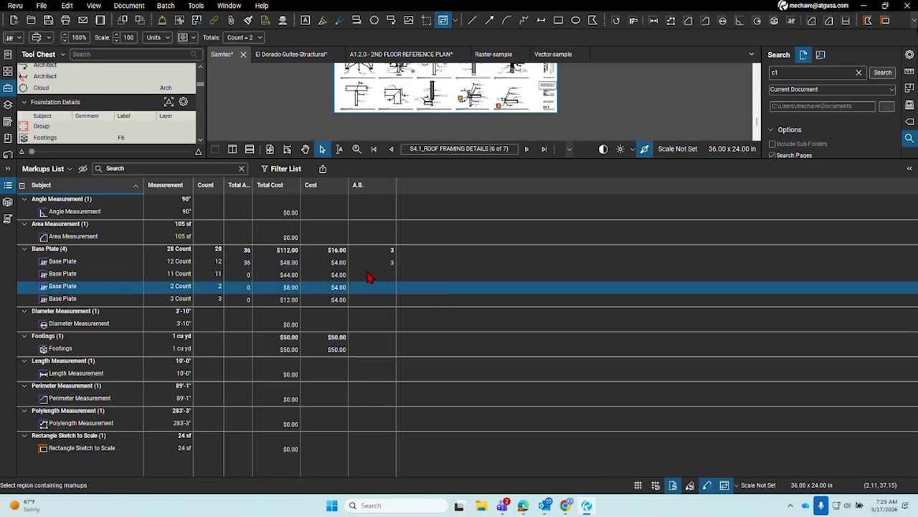
{"action": "left_click", "coordinate": [367, 275]}
{"action": "left_click", "coordinate": [368, 263]}
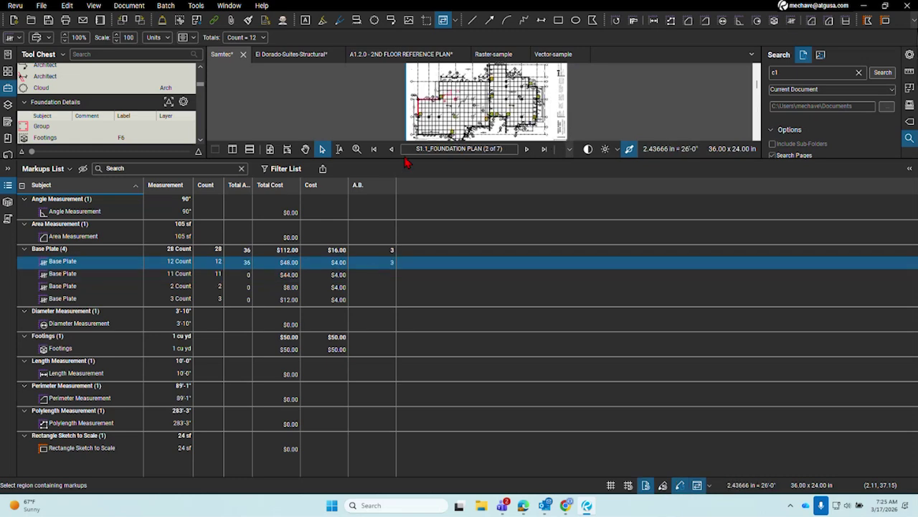
Collapse the Markups List and examine the base plates around the C1 columns on the S1.1 foundation plan.
{"action": "mouse_move", "coordinate": [413, 182]}
{"action": "left_mouse_down"}
{"action": "mouse_move", "coordinate": [420, 441]}
{"action": "mouse_move", "coordinate": [431, 477]}
{"action": "left_mouse_up"}
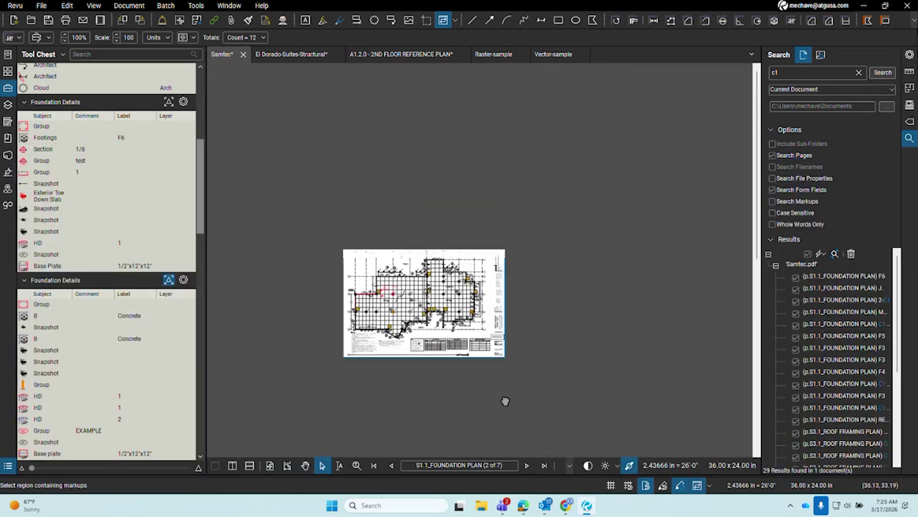
{"action": "scroll", "coordinate": [425, 338], "scroll_direction": "up", "scroll_amount": 6}
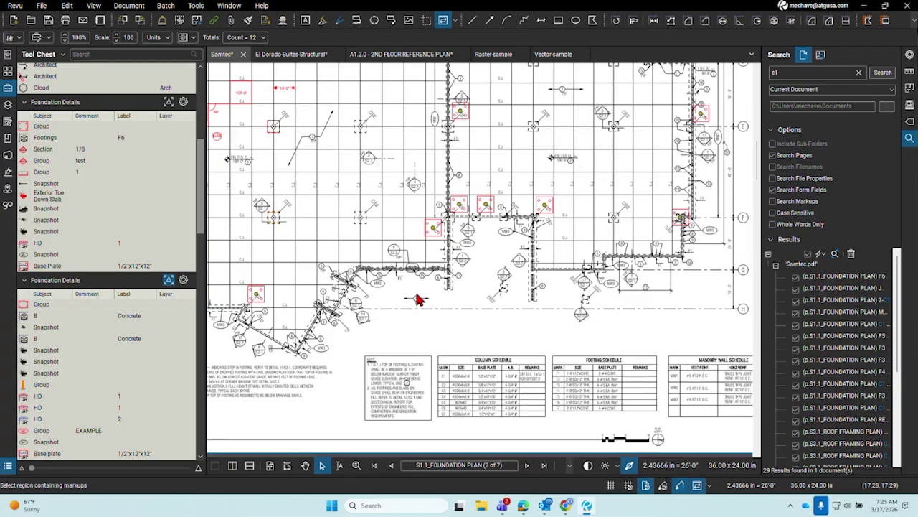
{"action": "left_click_drag", "start_coordinate": [418, 294], "coordinate": [432, 306]}
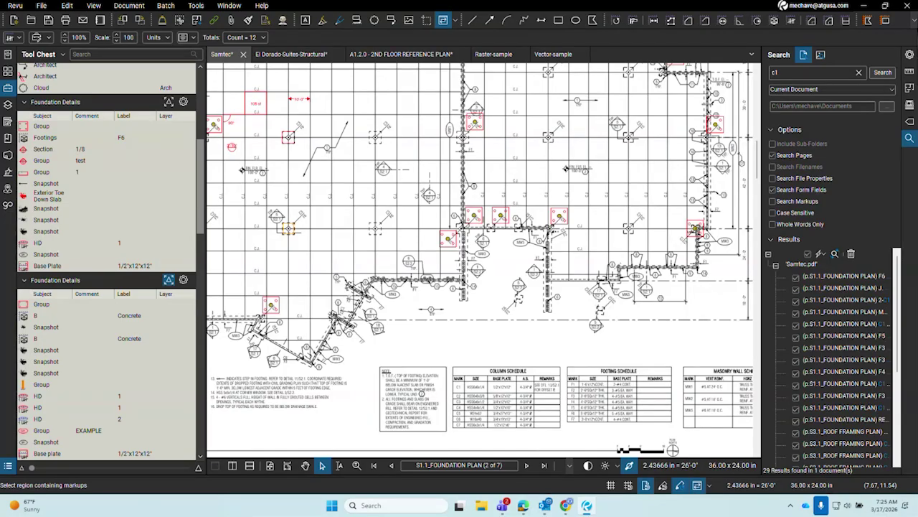
{"action": "left_click", "coordinate": [589, 253]}
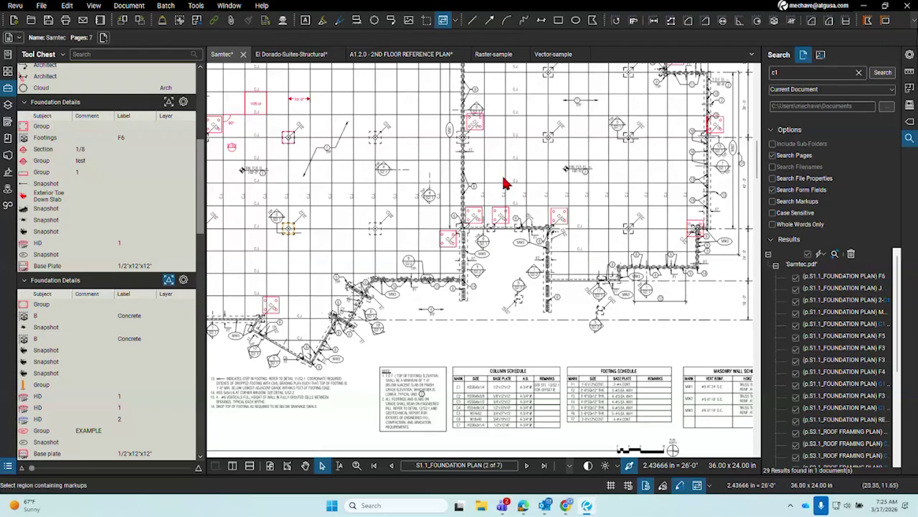
{"action": "scroll", "coordinate": [503, 215], "scroll_direction": "up", "scroll_amount": 4}
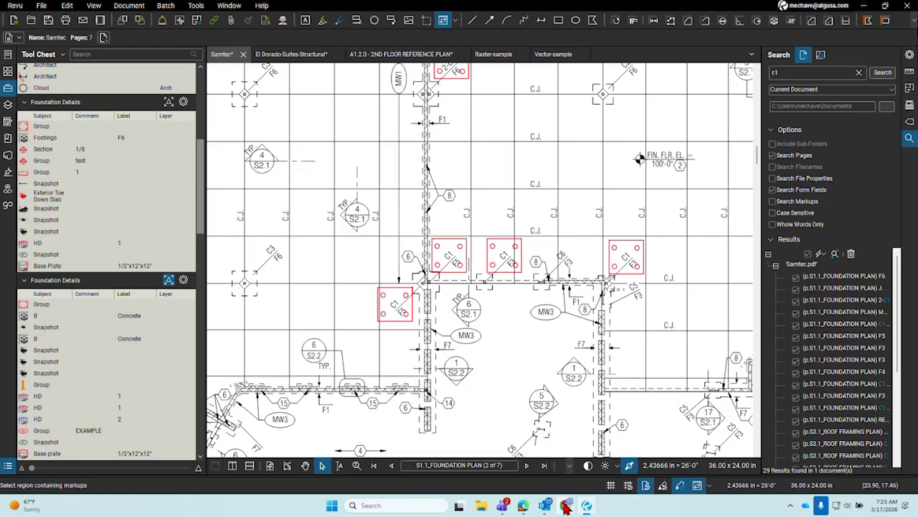
{"action": "mouse_move", "coordinate": [566, 506]}
{"action": "scroll", "coordinate": [518, 351], "scroll_direction": "up", "scroll_amount": 2}
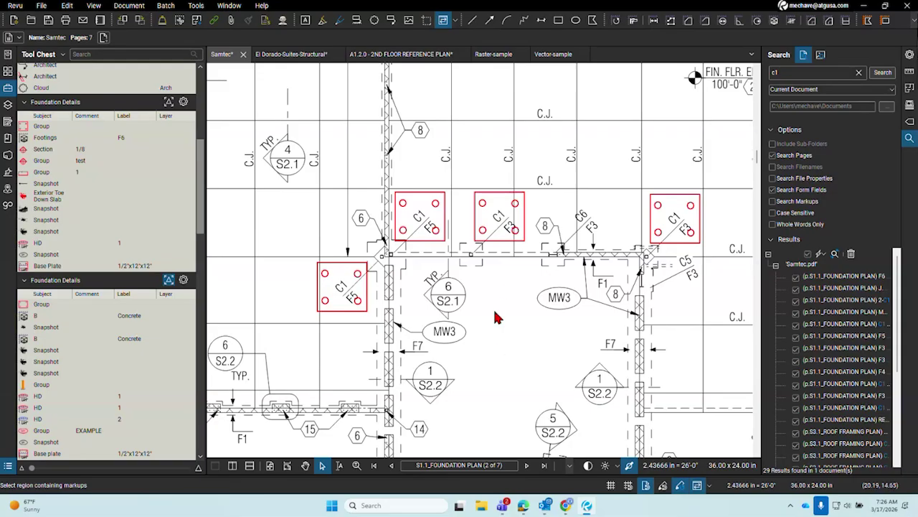
{"action": "left_click_drag", "start_coordinate": [498, 289], "coordinate": [490, 313]}
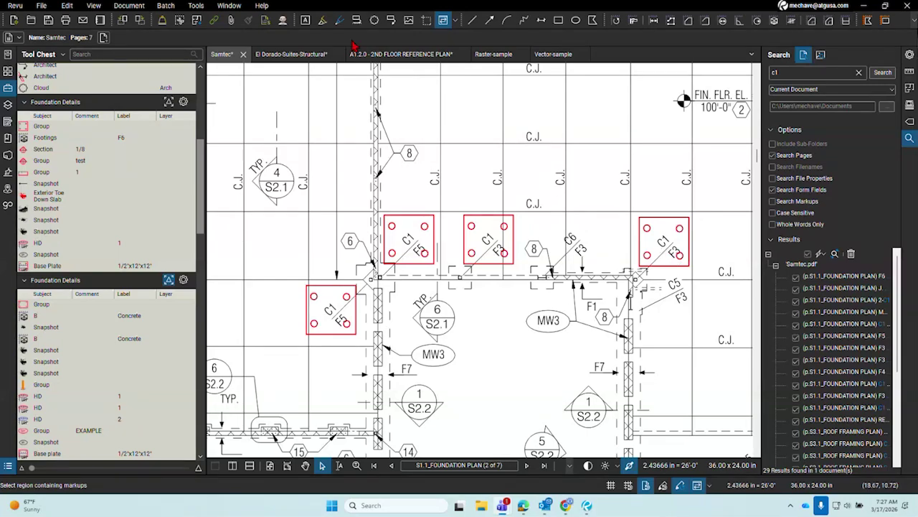
{"action": "key", "text": "t"}
{"action": "scroll", "coordinate": [359, 130], "scroll_direction": "down", "scroll_amount": 4}
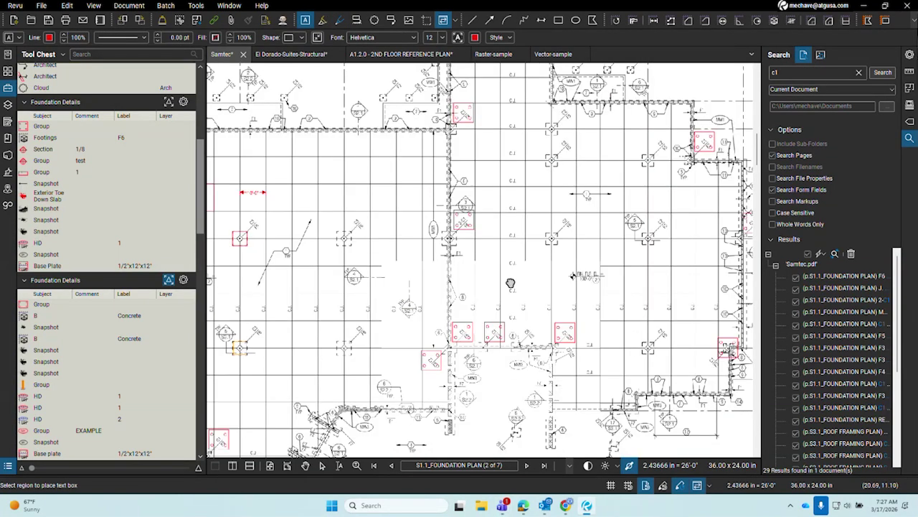
{"action": "scroll", "coordinate": [479, 260], "scroll_direction": "up", "scroll_amount": 3}
{"action": "scroll", "coordinate": [430, 153], "scroll_direction": "up", "scroll_amount": 3}
{"action": "left_click_drag", "start_coordinate": [425, 146], "coordinate": [632, 192]}
{"action": "type", "text": "https://community.bluebeam.com/events/101-bluebeam-champion-custom-tools-show-tell-series-session-2-advanced-part-1"}
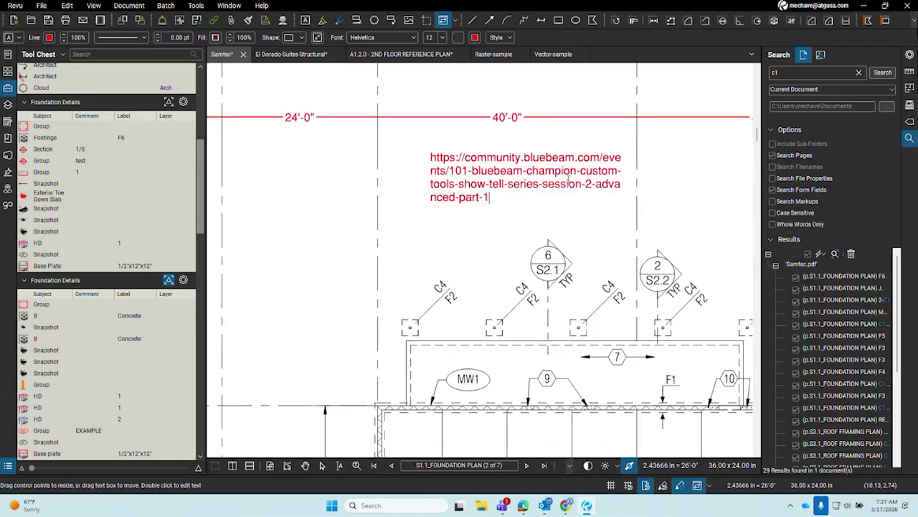
{"action": "left_click", "coordinate": [592, 243]}
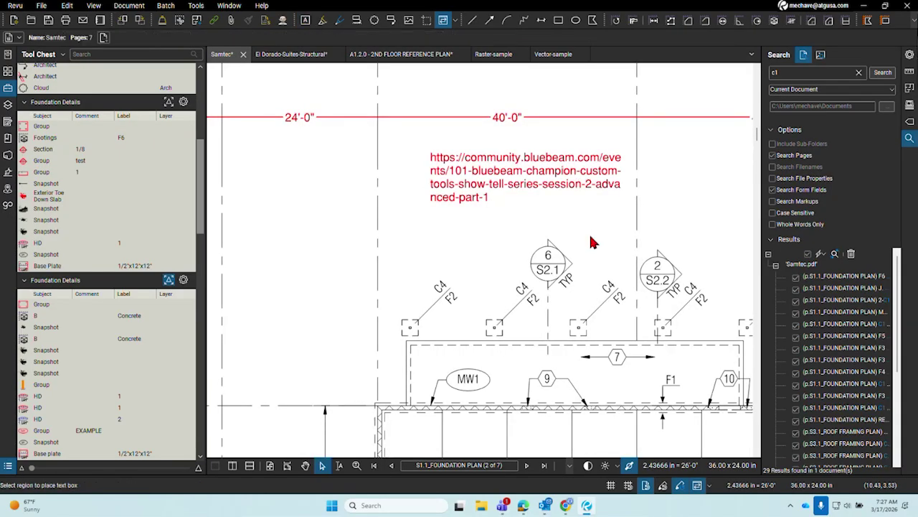
Move the community event link text box up to just beneath the 40'-0" dimension.
{"action": "scroll", "coordinate": [553, 176], "scroll_direction": "up", "scroll_amount": 2}
{"action": "left_click", "coordinate": [553, 176]}
{"action": "left_click_drag", "start_coordinate": [546, 178], "coordinate": [519, 183]}
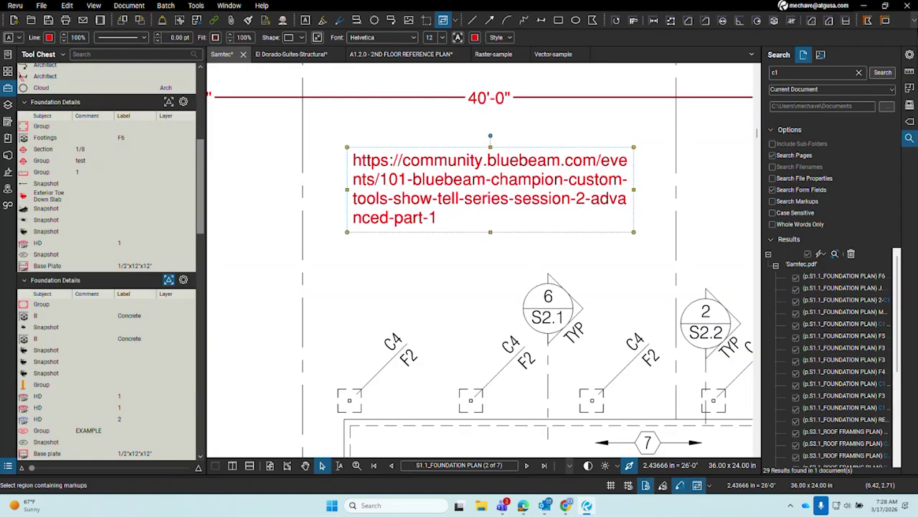
{"action": "left_click_drag", "start_coordinate": [540, 175], "coordinate": [546, 177]}
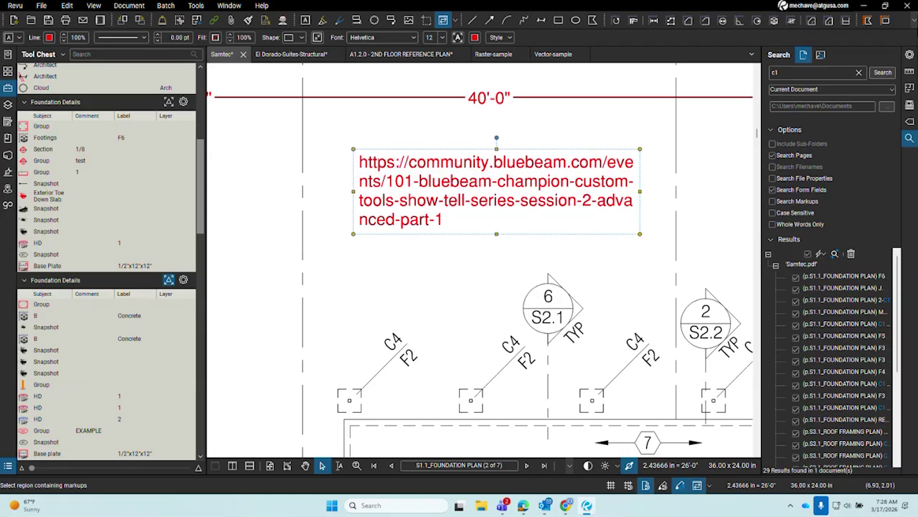
{"action": "left_click_drag", "start_coordinate": [476, 231], "coordinate": [478, 187]}
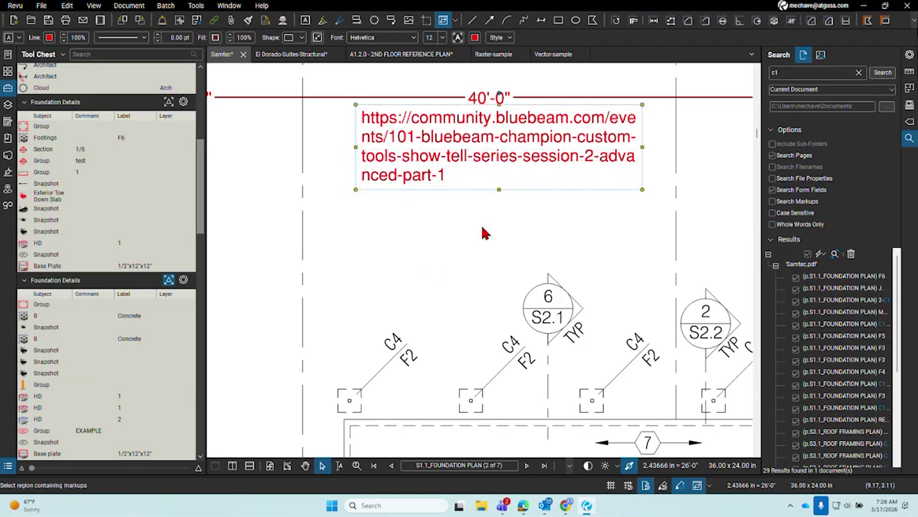
Move the session 2 link text box slightly farther below the 40'-0" dimension and deselect it.
{"action": "left_click", "coordinate": [485, 233]}
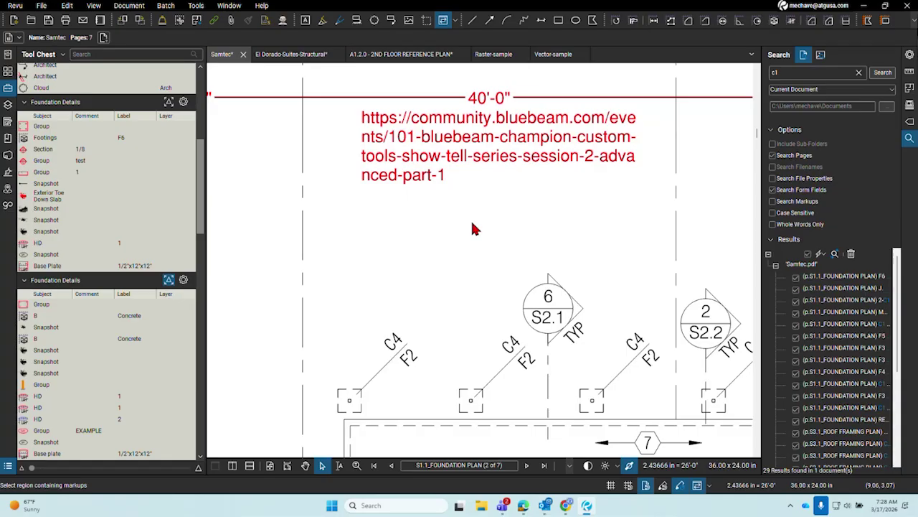
{"action": "left_click_drag", "start_coordinate": [427, 145], "coordinate": [423, 171]}
{"action": "left_click", "coordinate": [426, 291]}
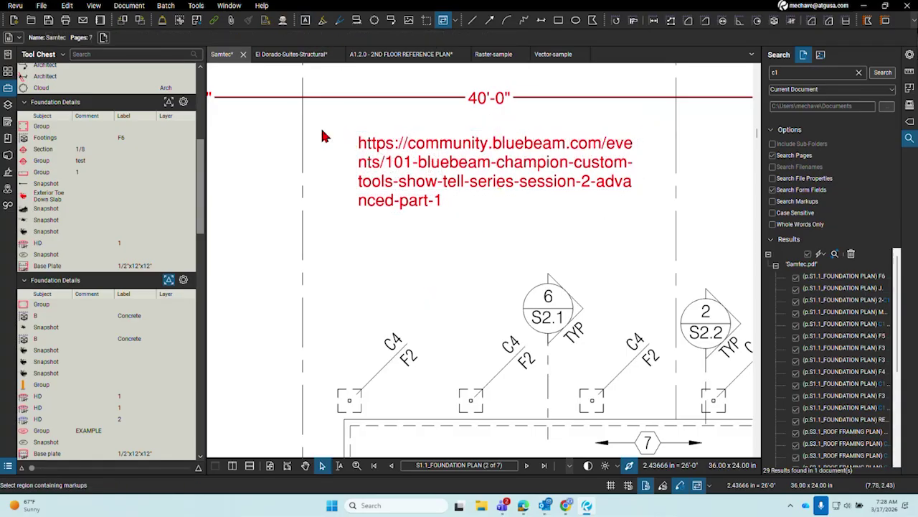
Add a text box containing the placeholder h in blue text just beneath the session 2 link.
{"action": "left_click", "coordinate": [305, 19]}
{"action": "left_click_drag", "start_coordinate": [362, 245], "coordinate": [615, 302]}
{"action": "type", "text": "h"}
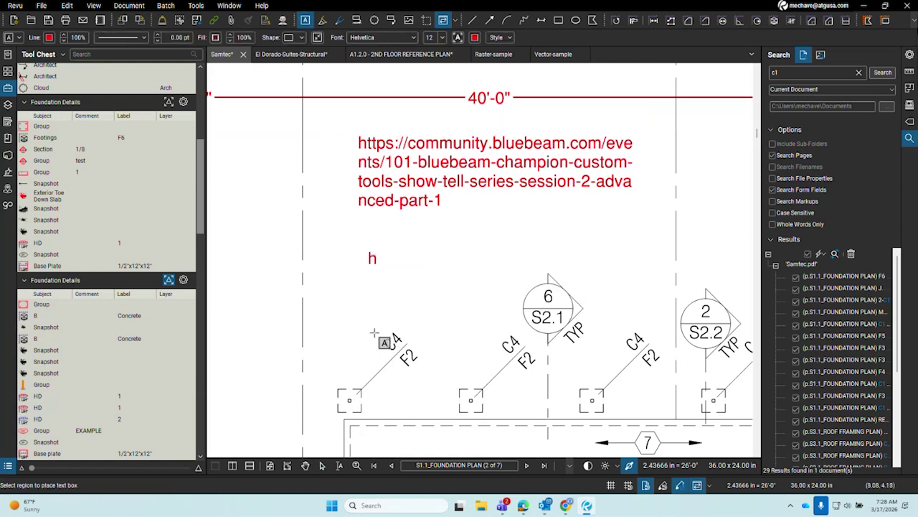
{"action": "key", "text": "Escape"}
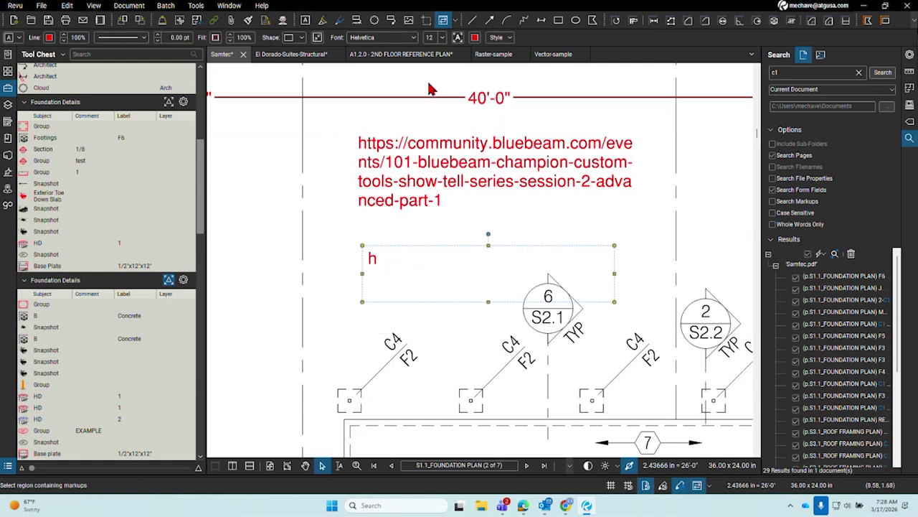
{"action": "left_click", "coordinate": [475, 38]}
{"action": "left_click", "coordinate": [521, 78]}
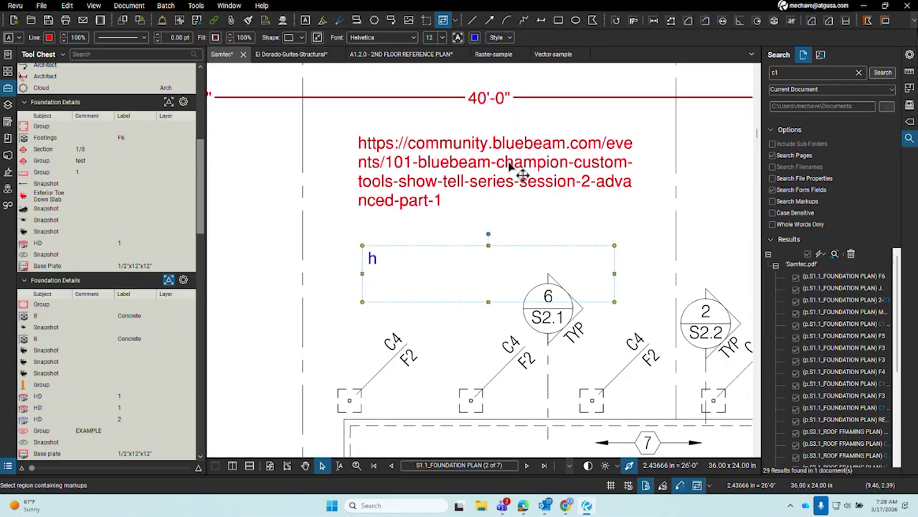
{"action": "left_click_drag", "start_coordinate": [454, 261], "coordinate": [445, 240]}
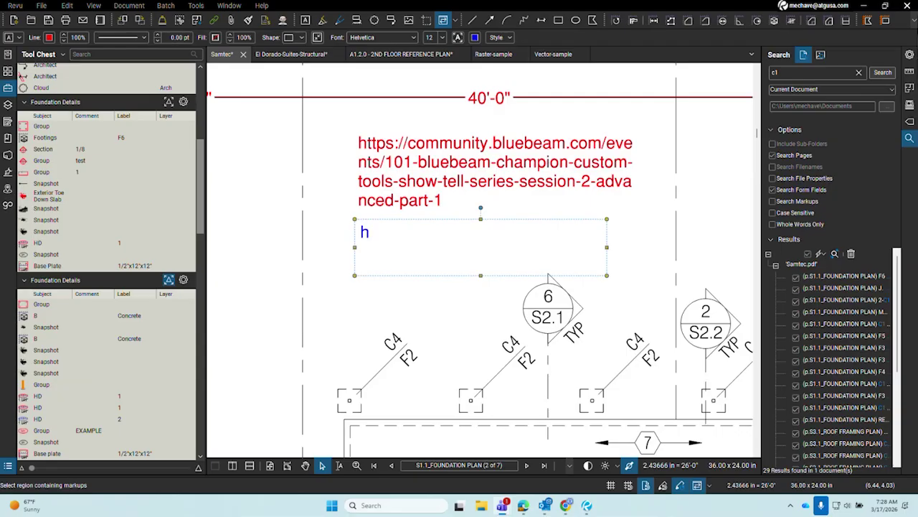
{"action": "double_click", "coordinate": [400, 248]}
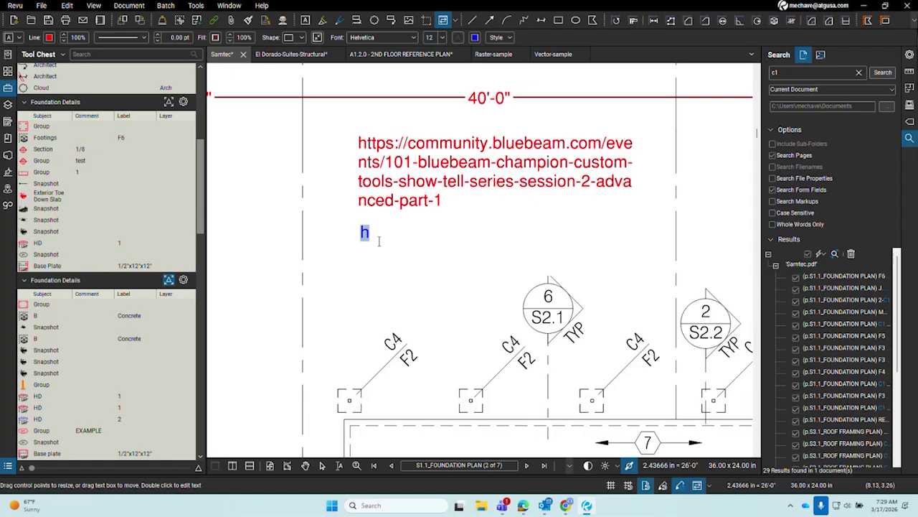
{"action": "key", "text": "ctrl+v"}
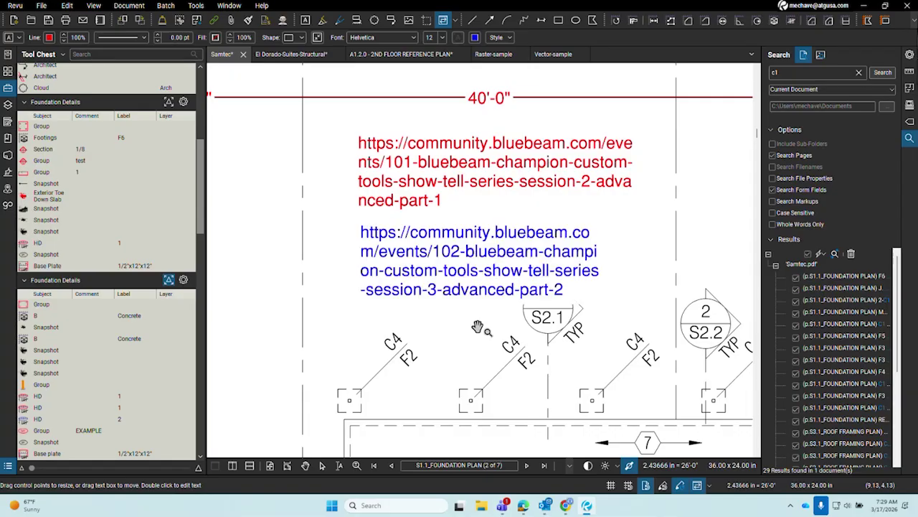
{"action": "left_click", "coordinate": [471, 285]}
{"action": "left_click_drag", "start_coordinate": [472, 285], "coordinate": [488, 269]}
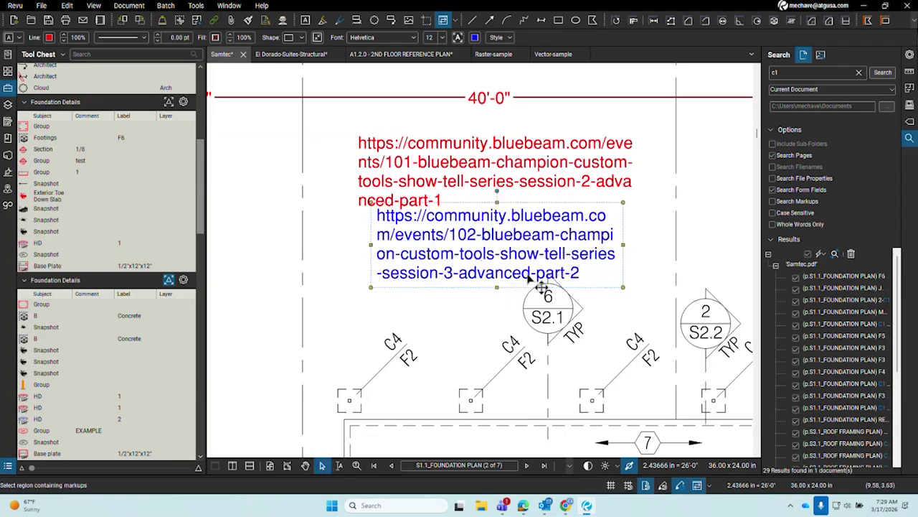
{"action": "mouse_move", "coordinate": [545, 264]}
{"action": "left_mouse_down"}
{"action": "mouse_move", "coordinate": [528, 284]}
{"action": "mouse_move", "coordinate": [518, 262]}
{"action": "mouse_move", "coordinate": [692, 252]}
{"action": "left_mouse_up"}
{"action": "scroll", "coordinate": [517, 263], "scroll_direction": "down", "scroll_amount": 2}
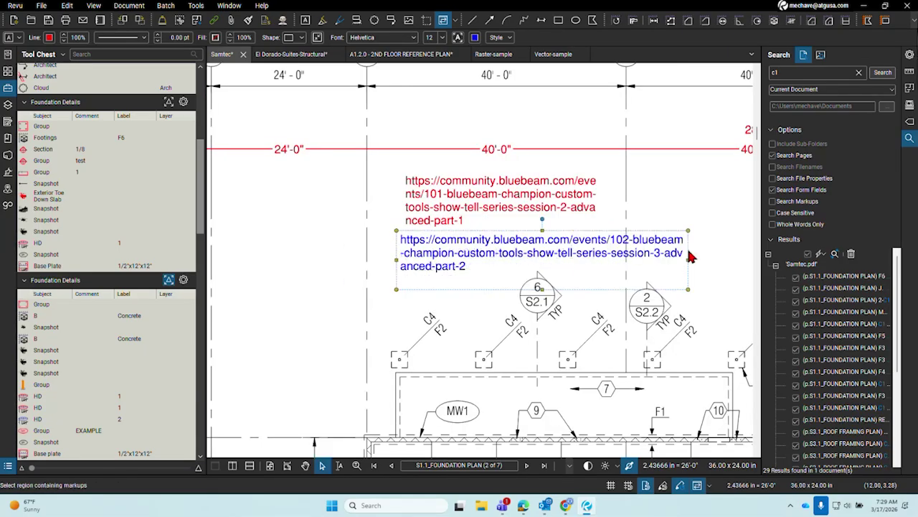
Move both link text boxes beneath the 26'-0" and 24'-0" dimensions, red above blue, and widen the red one to three lines.
{"action": "scroll", "coordinate": [556, 307], "scroll_direction": "down", "scroll_amount": 2}
{"action": "left_click_drag", "start_coordinate": [551, 282], "coordinate": [355, 275]}
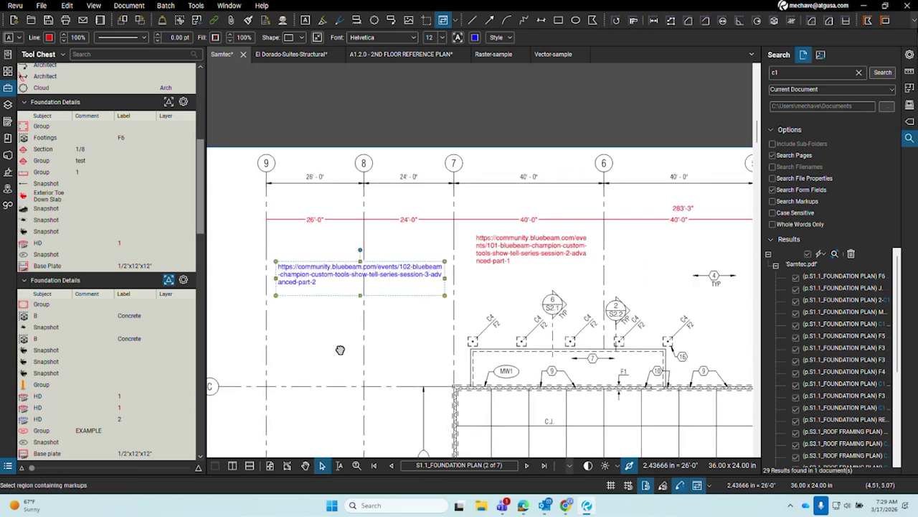
{"action": "scroll", "coordinate": [505, 346], "scroll_direction": "up", "scroll_amount": 1}
{"action": "scroll", "coordinate": [504, 343], "scroll_direction": "up", "scroll_amount": 1}
{"action": "left_click_drag", "start_coordinate": [686, 214], "coordinate": [399, 213]}
{"action": "left_click_drag", "start_coordinate": [518, 213], "coordinate": [604, 215]}
{"action": "left_click_drag", "start_coordinate": [507, 218], "coordinate": [505, 226]}
{"action": "left_click", "coordinate": [510, 310]}
{"action": "scroll", "coordinate": [442, 292], "scroll_direction": "up", "scroll_amount": 3}
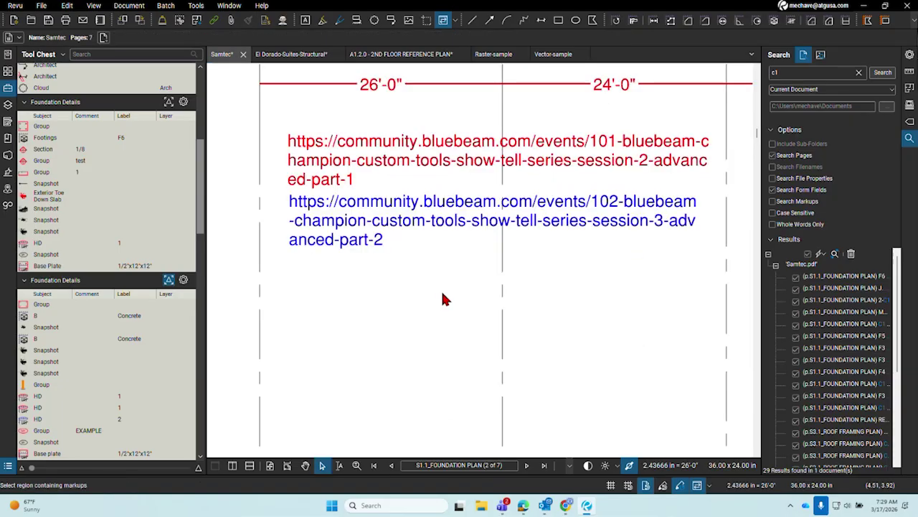
Increase the gap between the two link text boxes and shift the red one slightly.
{"action": "left_click_drag", "start_coordinate": [442, 293], "coordinate": [441, 309]}
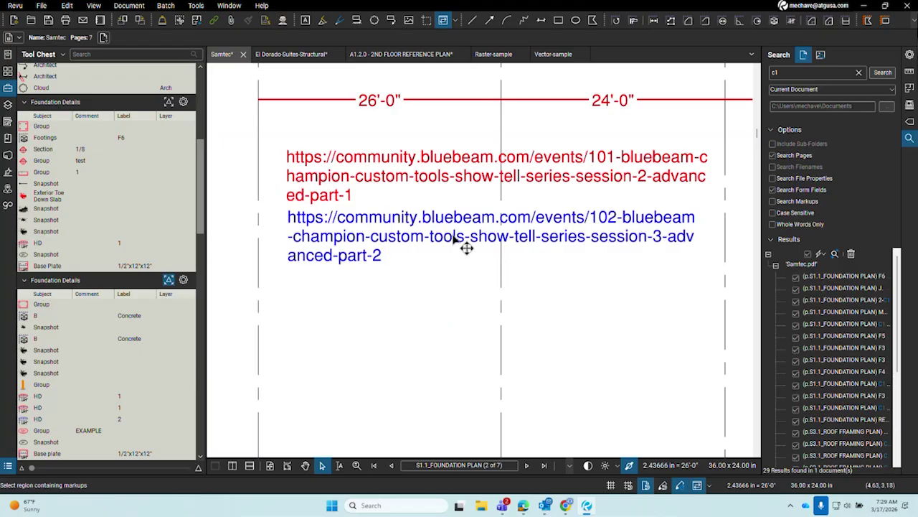
{"action": "left_click_drag", "start_coordinate": [466, 248], "coordinate": [467, 255]}
{"action": "left_click", "coordinate": [447, 326]}
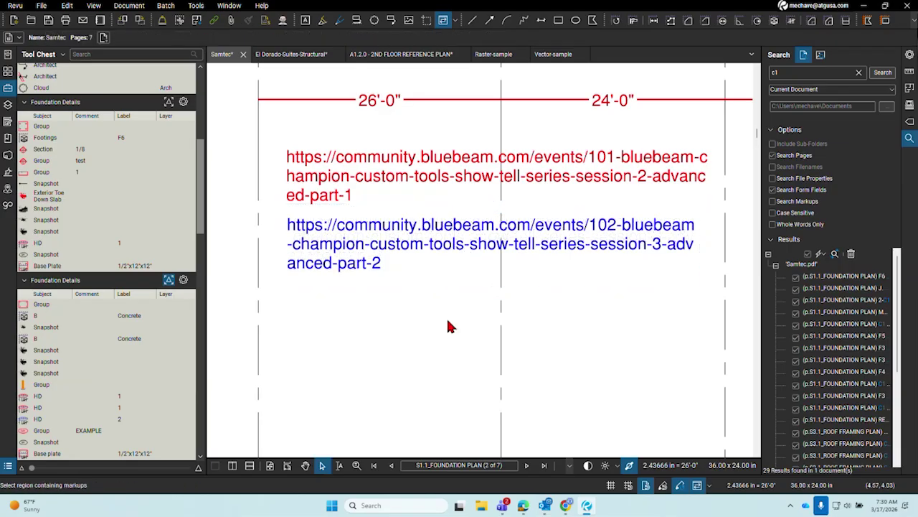
{"action": "left_click_drag", "start_coordinate": [528, 180], "coordinate": [505, 174]}
Move both link text boxes into the blank area above the Column Schedule, with the red session 2 link above the blue session 3 link.
{"action": "scroll", "coordinate": [511, 208], "scroll_direction": "down", "scroll_amount": 3}
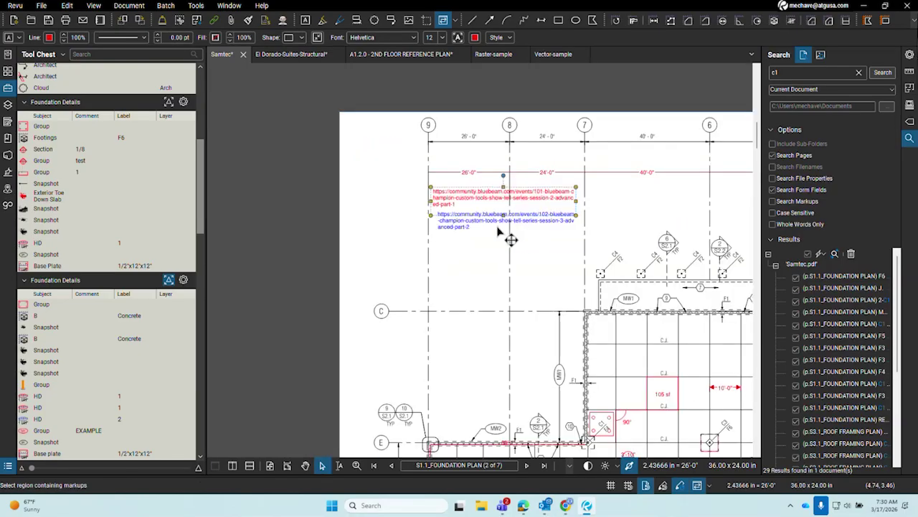
{"action": "scroll", "coordinate": [511, 239], "scroll_direction": "down", "scroll_amount": 2}
{"action": "left_click_drag", "start_coordinate": [512, 330], "coordinate": [394, 218]}
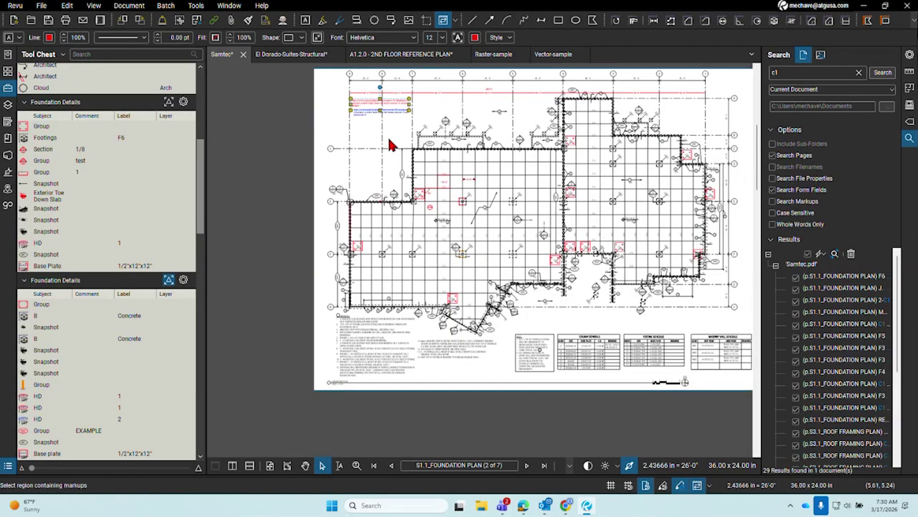
{"action": "left_click_drag", "start_coordinate": [393, 110], "coordinate": [593, 320]}
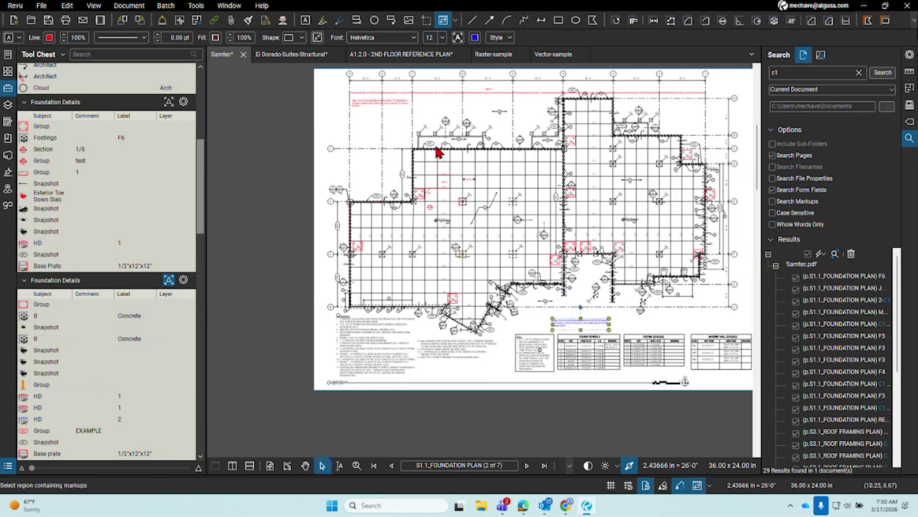
{"action": "left_click_drag", "start_coordinate": [371, 104], "coordinate": [574, 315]}
{"action": "scroll", "coordinate": [580, 326], "scroll_direction": "up", "scroll_amount": 5}
{"action": "left_click_drag", "start_coordinate": [531, 247], "coordinate": [512, 256]}
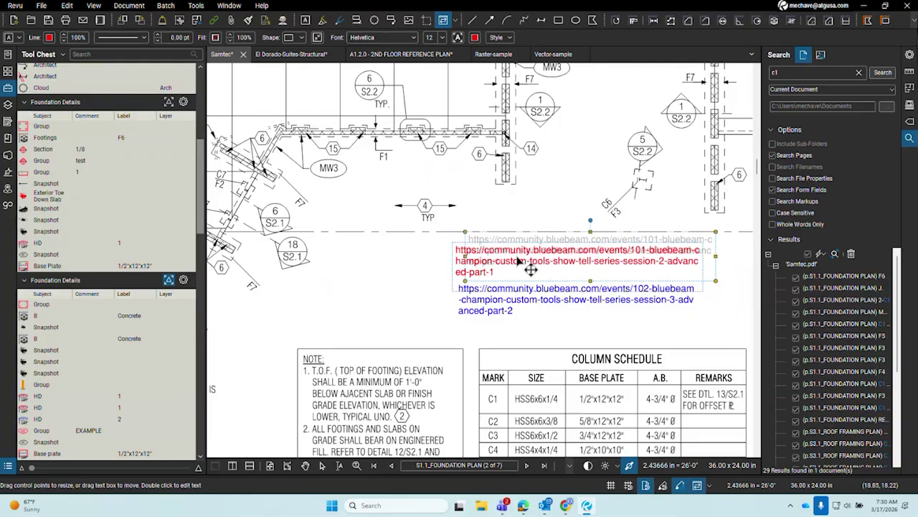
{"action": "left_click", "coordinate": [574, 338]}
{"action": "scroll", "coordinate": [574, 338], "scroll_direction": "up", "scroll_amount": 3}
{"action": "left_click_drag", "start_coordinate": [574, 337], "coordinate": [492, 390]}
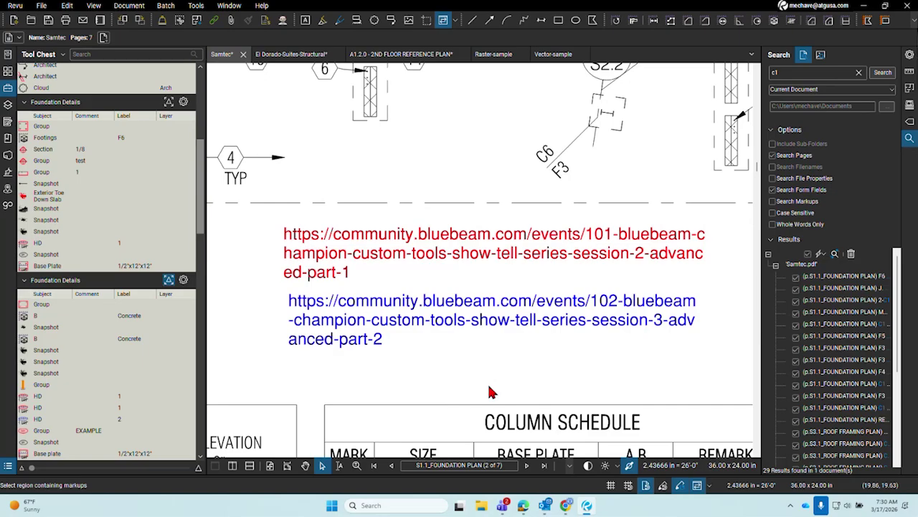
{"action": "left_click", "coordinate": [496, 251]}
{"action": "left_click", "coordinate": [553, 326]}
{"action": "key", "text": "ctrl"}
{"action": "key", "text": "ctrl"}
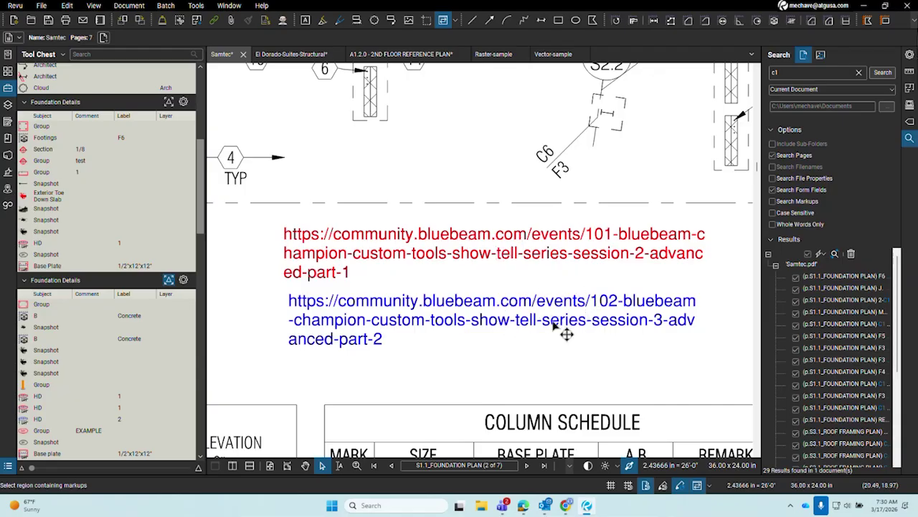
{"action": "key", "text": "ctrl"}
{"action": "key", "text": "ctrl"}
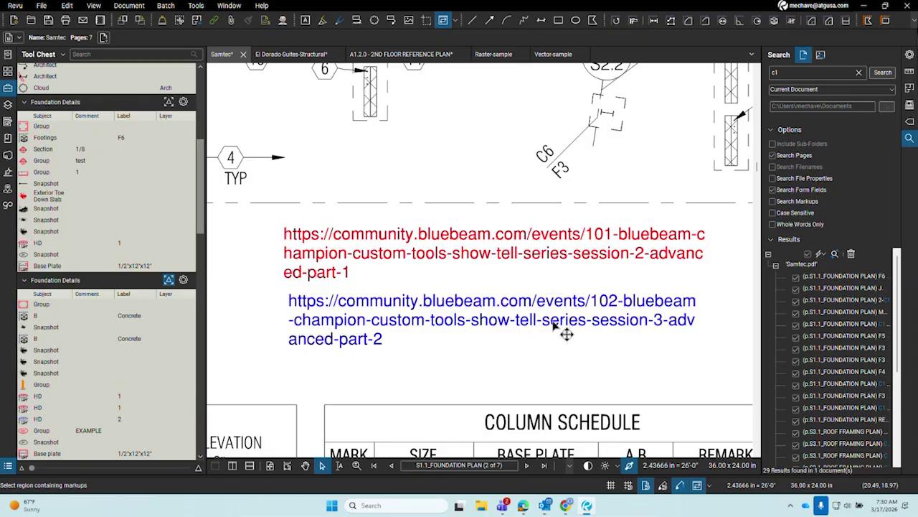